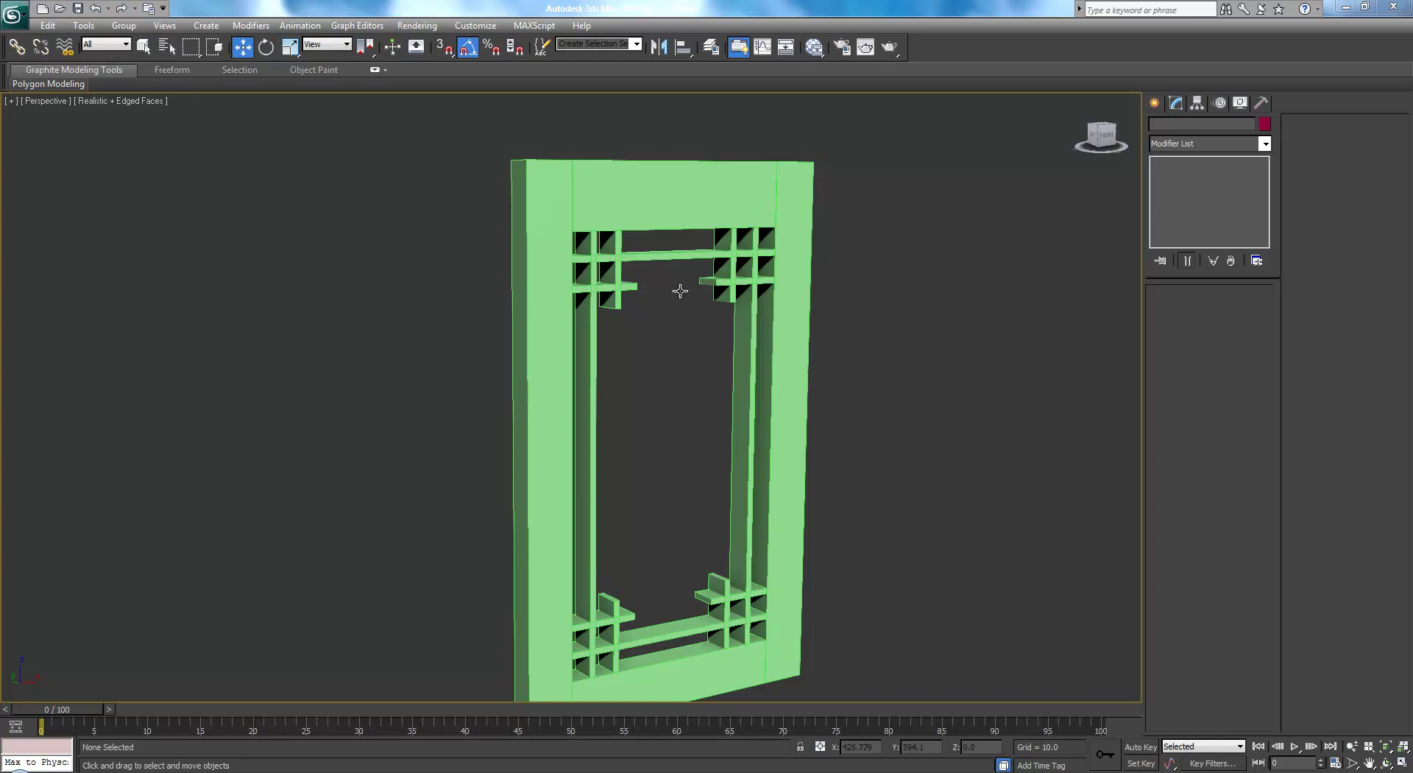
alt+middle_drag(754, 328, 766, 262)
key(f)
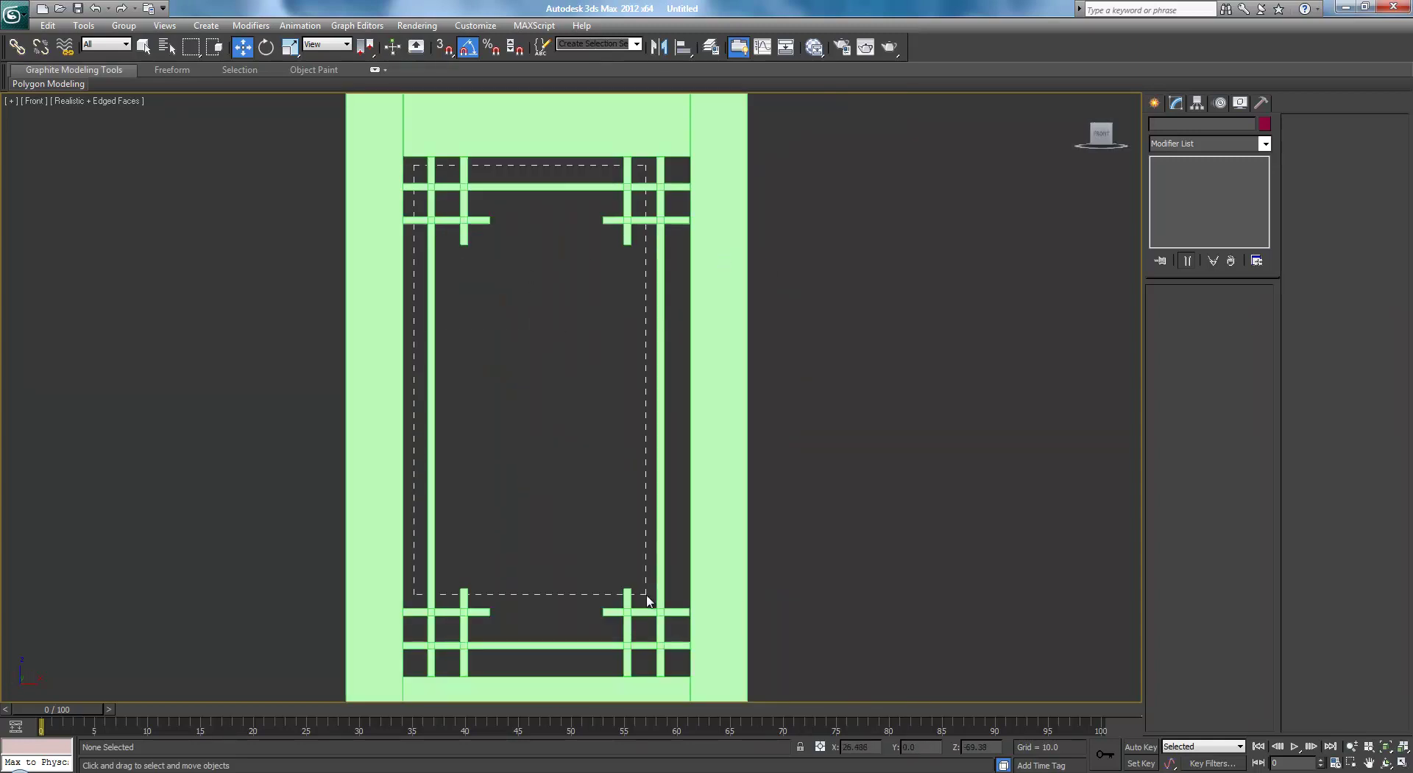
drag(676, 653, 675, 659)
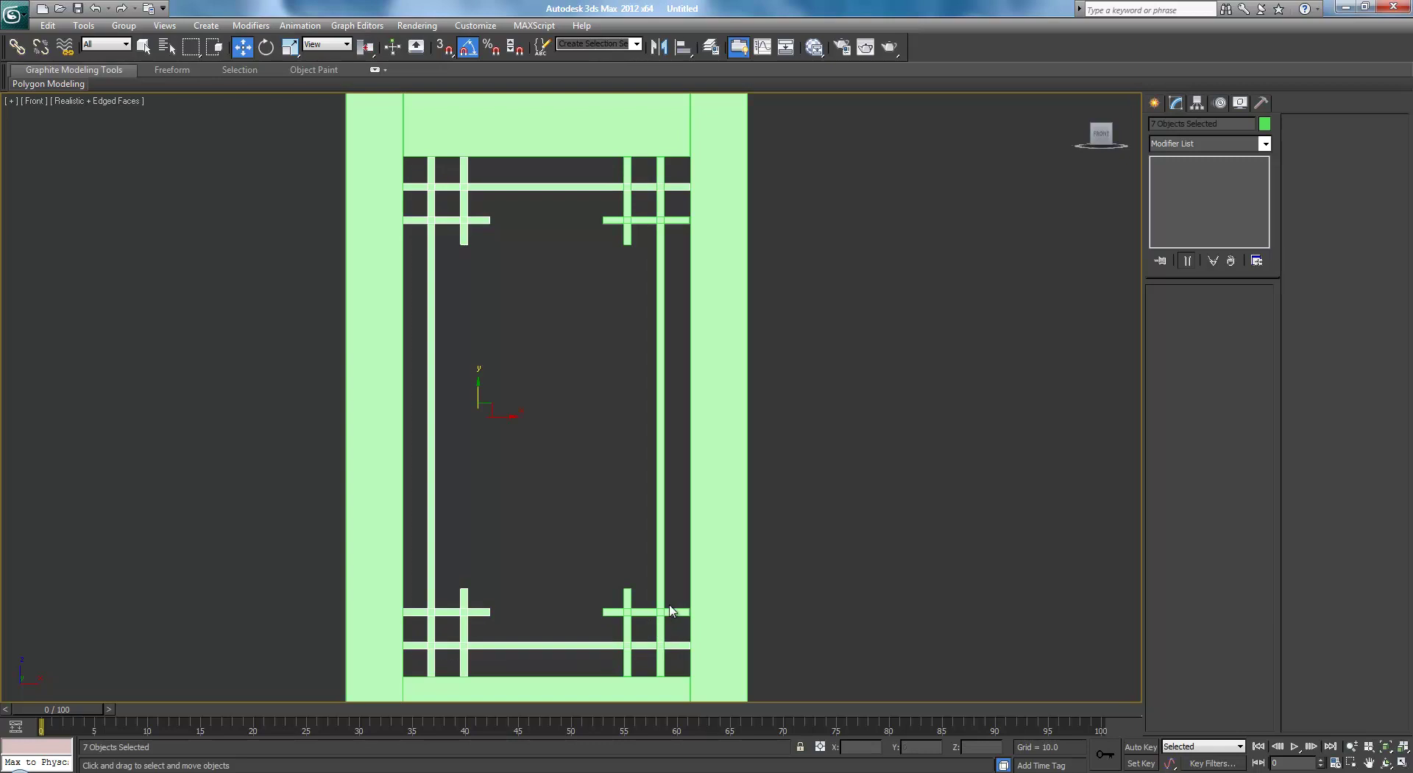
scroll(674, 589, up, 2)
scroll(675, 581, down, 2)
alt+middle_drag(663, 466, 789, 483)
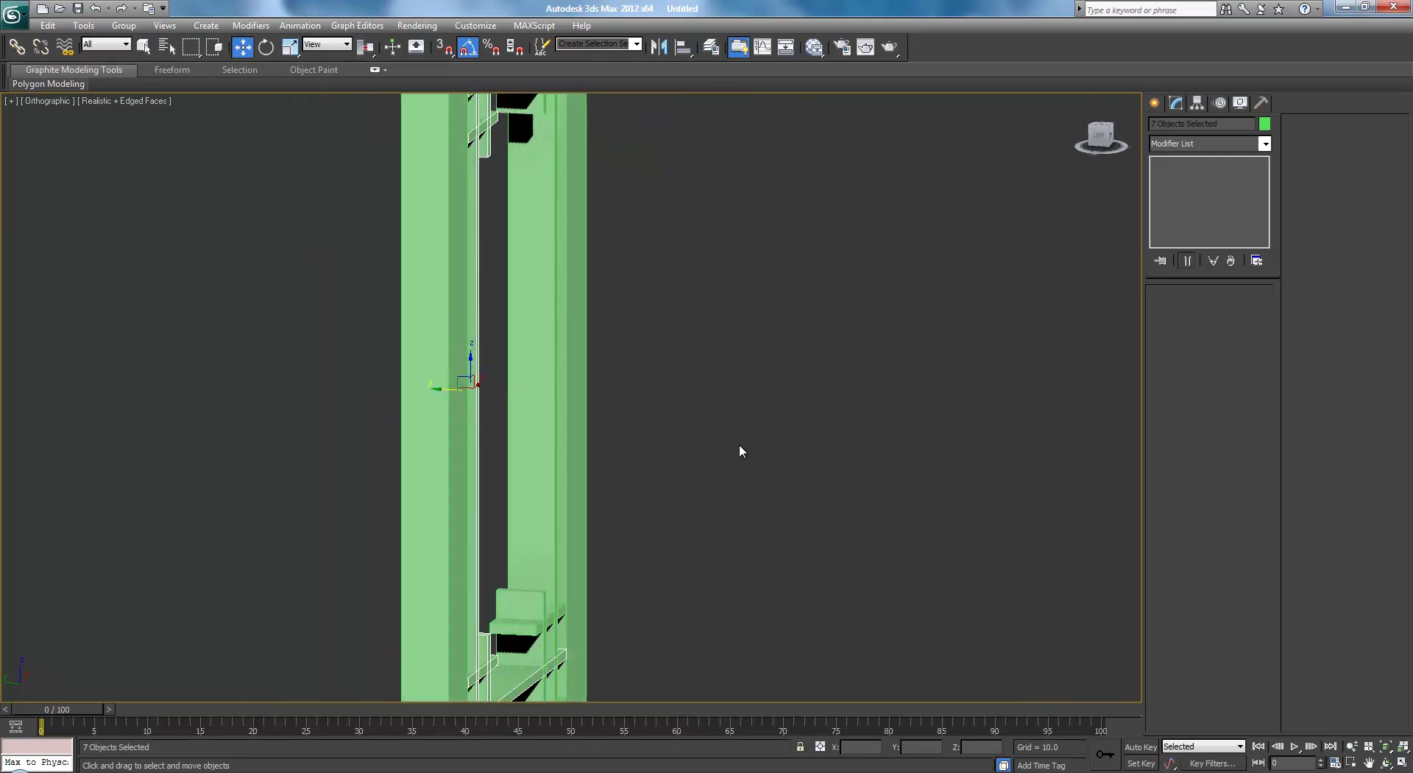
middle_drag(738, 442, 754, 447)
key(r)
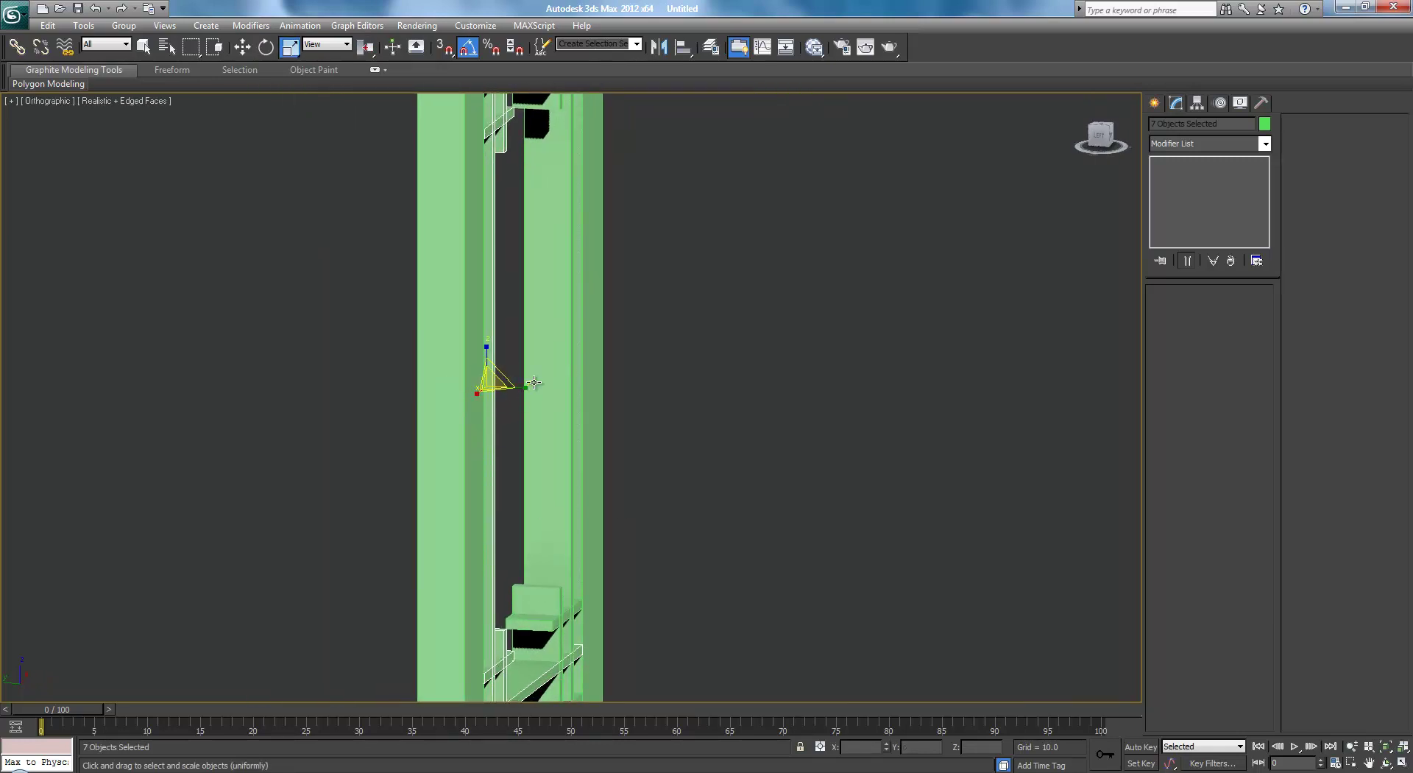
alt+middle_drag(531, 386, 669, 387)
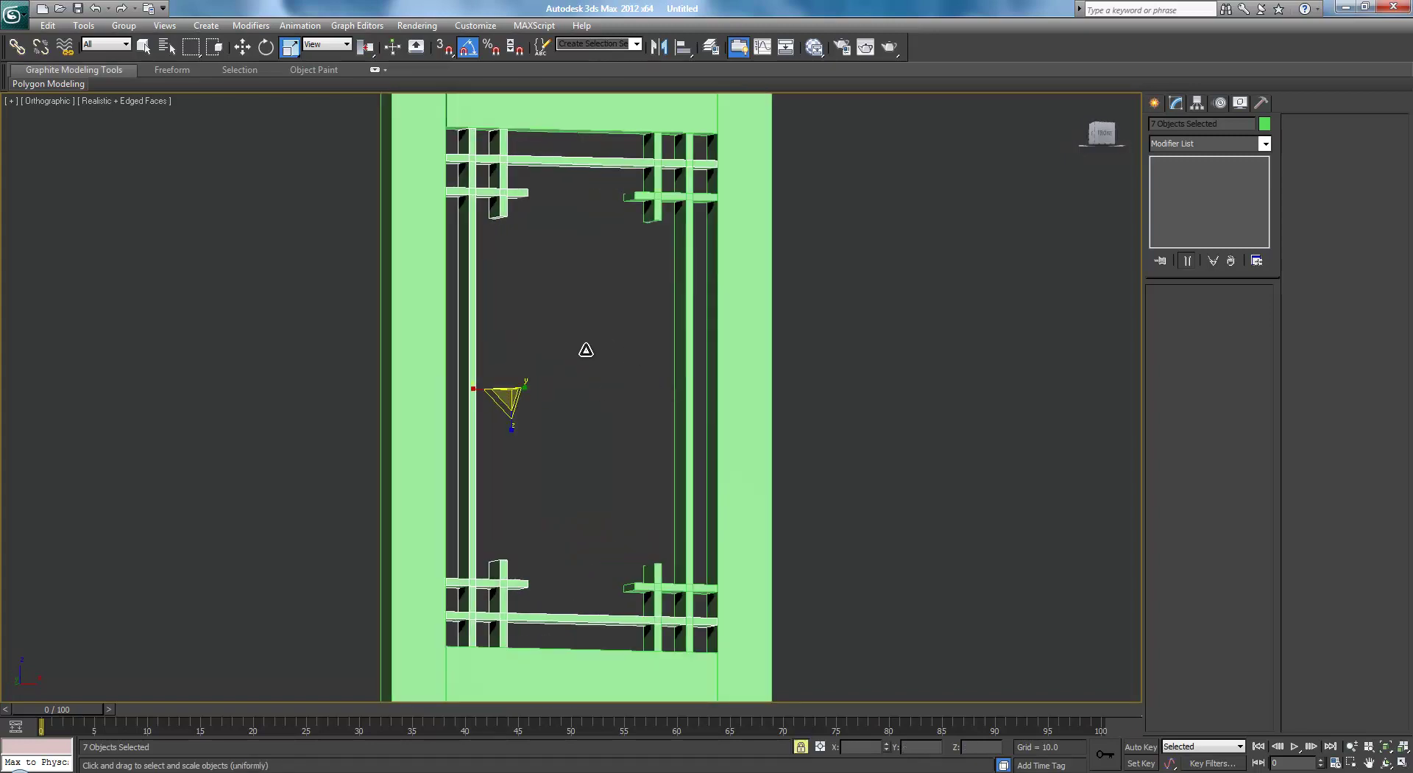
mouse_move(579, 350)
alt+middle_down()
mouse_move(555, 356)
mouse_move(577, 355)
alt+middle_up()
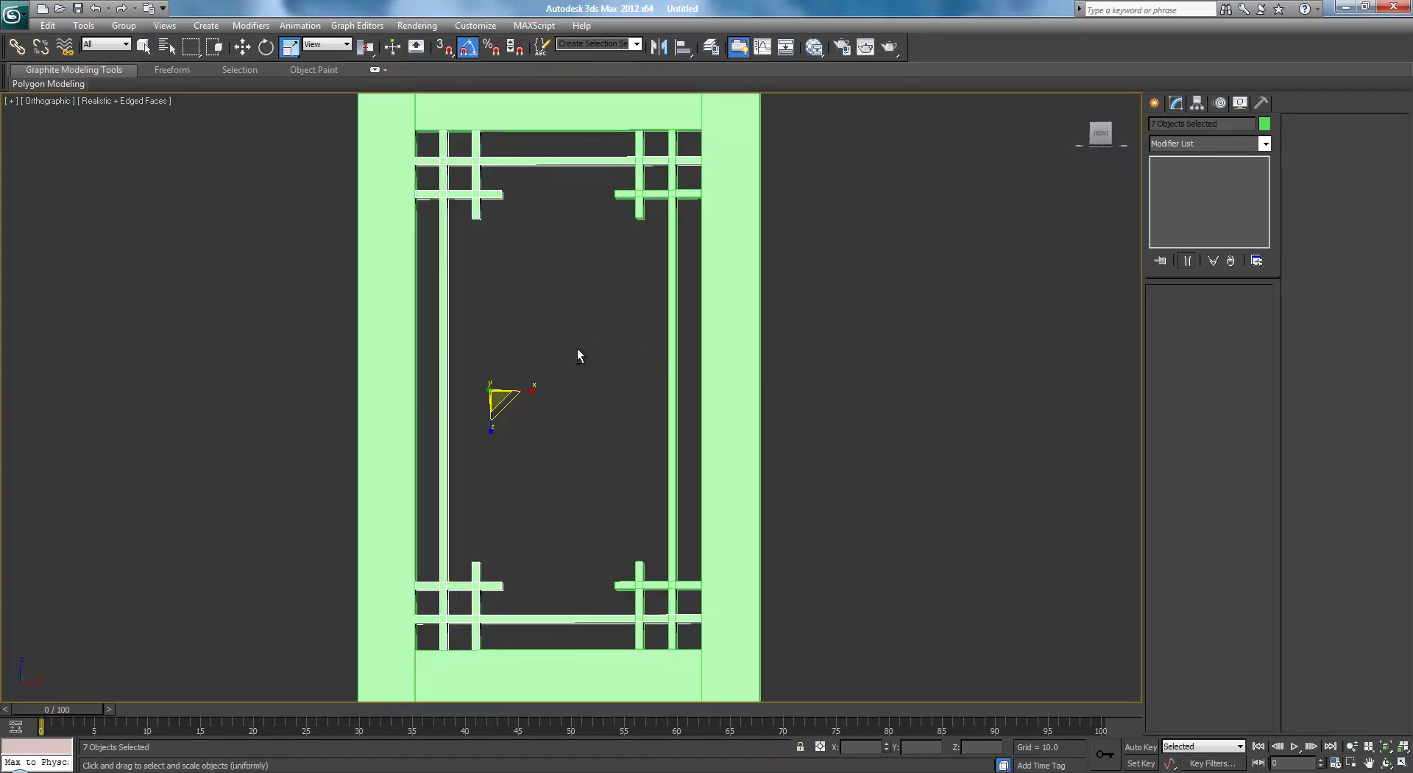
- Select all twelve lattice bars inside the frame and scale them down along their depth
click(430, 151)
drag(701, 644, 696, 650)
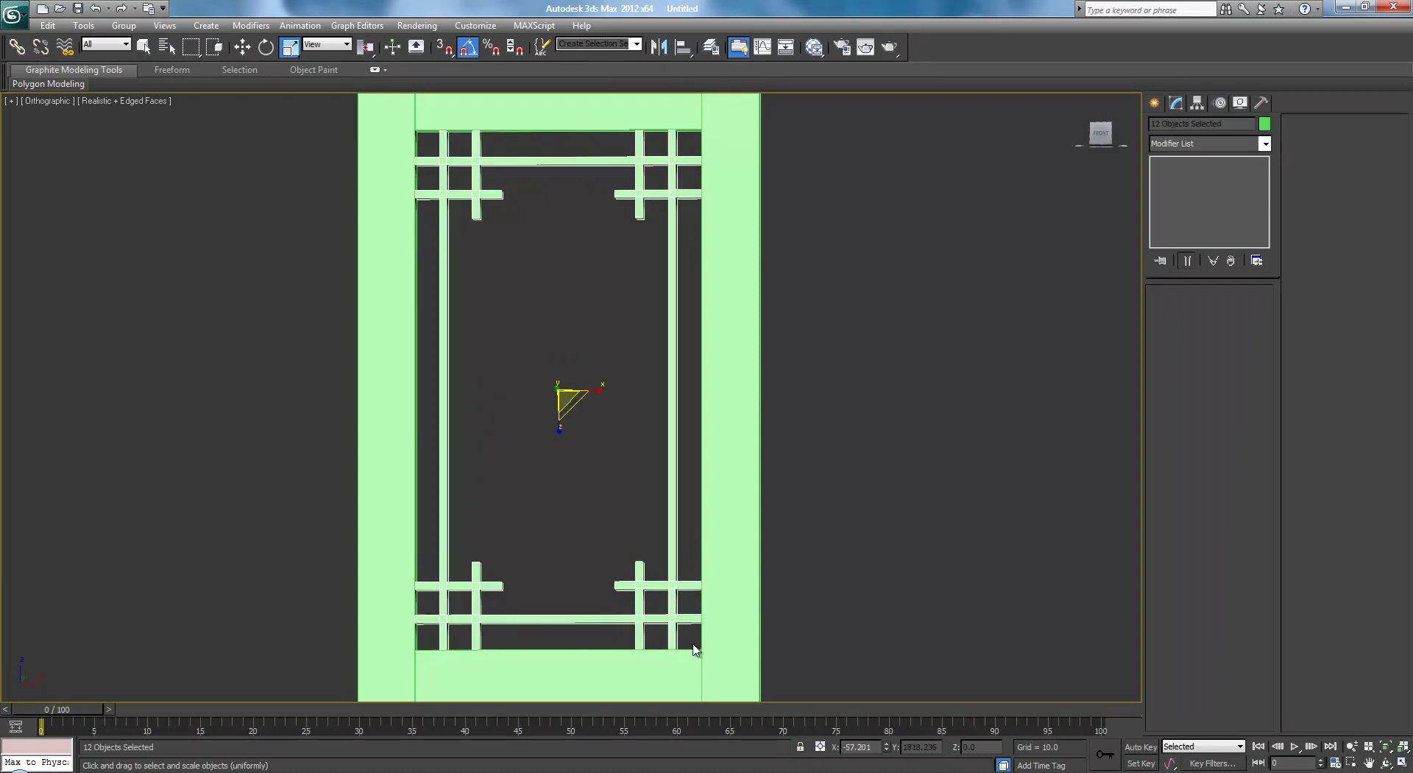
alt+middle_drag(561, 395, 631, 419)
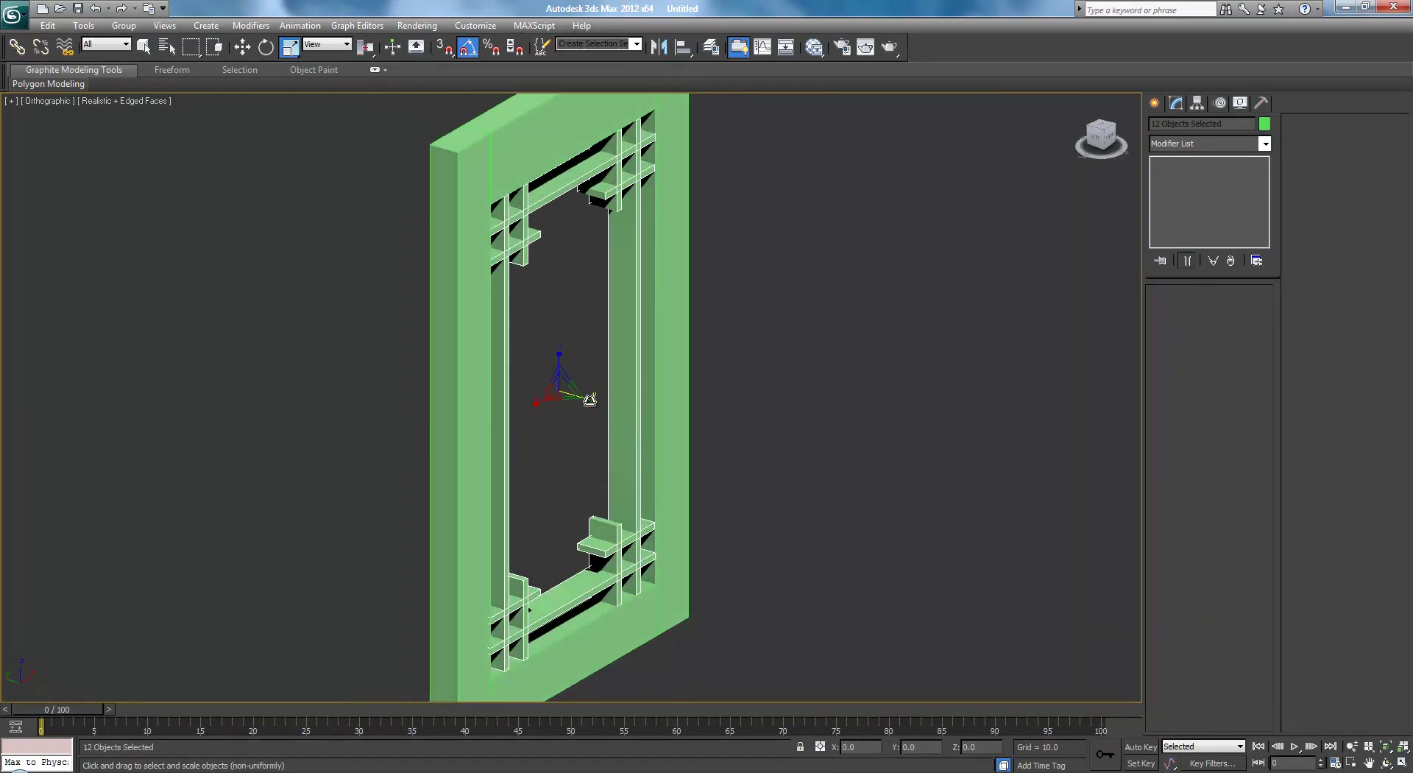
drag(593, 402, 574, 395)
- Move the twelve lattice bars along the frame's depth until they sit flush with its front face, checking in a wireframe side view
key(l)
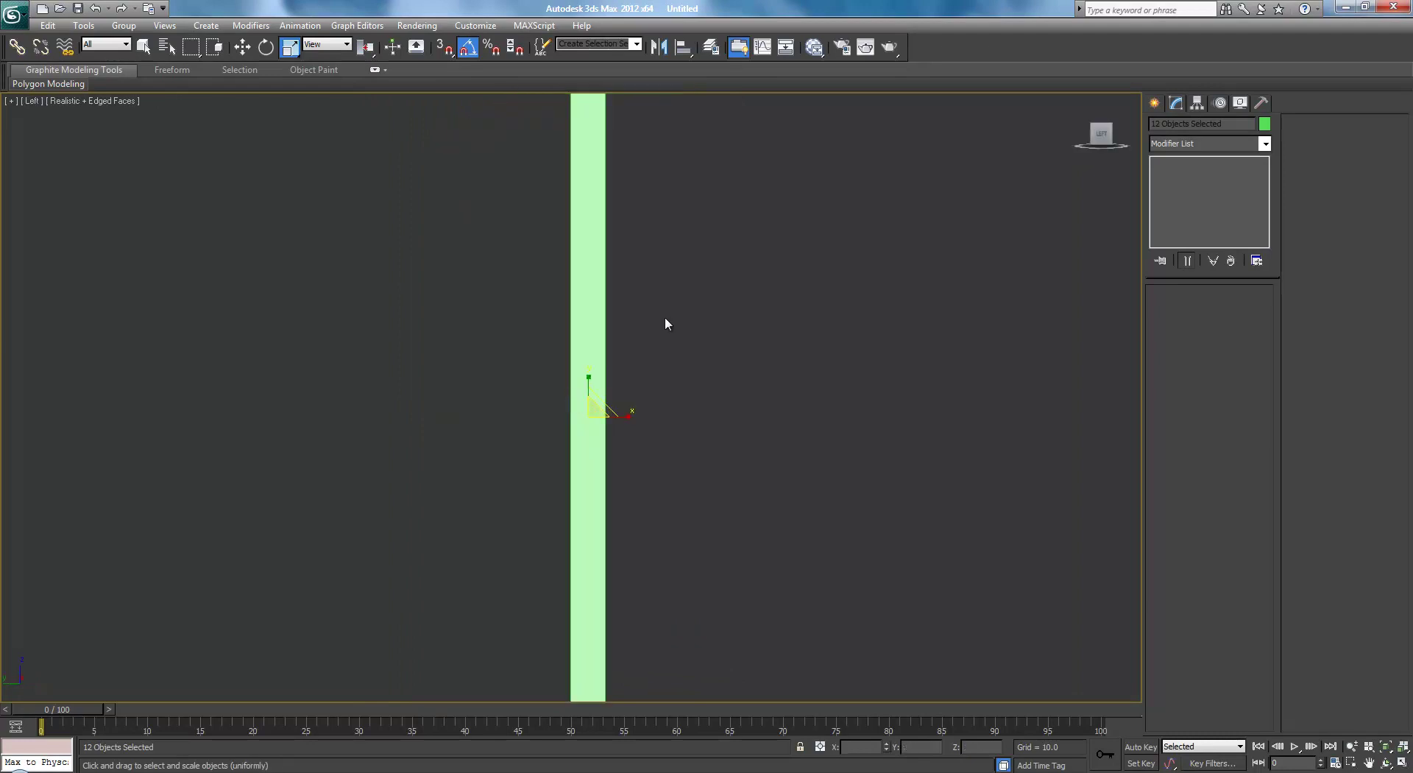
key(z)
key(F3)
key(ctrl+z)
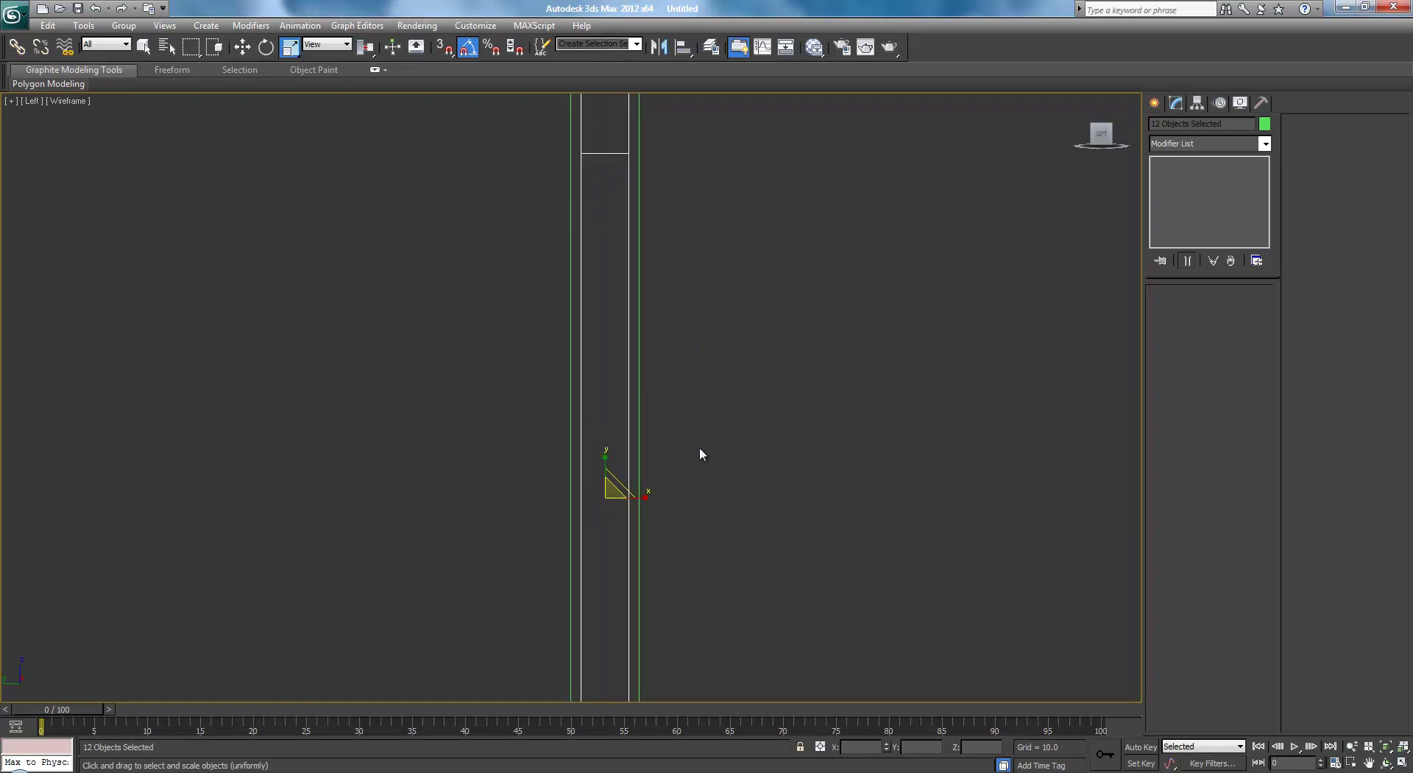
key(w)
drag(630, 497, 640, 496)
scroll(647, 497, up, 5)
middle_drag(837, 442, 443, 294)
scroll(589, 390, up, 1)
middle_drag(697, 458, 737, 182)
middle_drag(674, 519, 681, 367)
drag(431, 444, 435, 447)
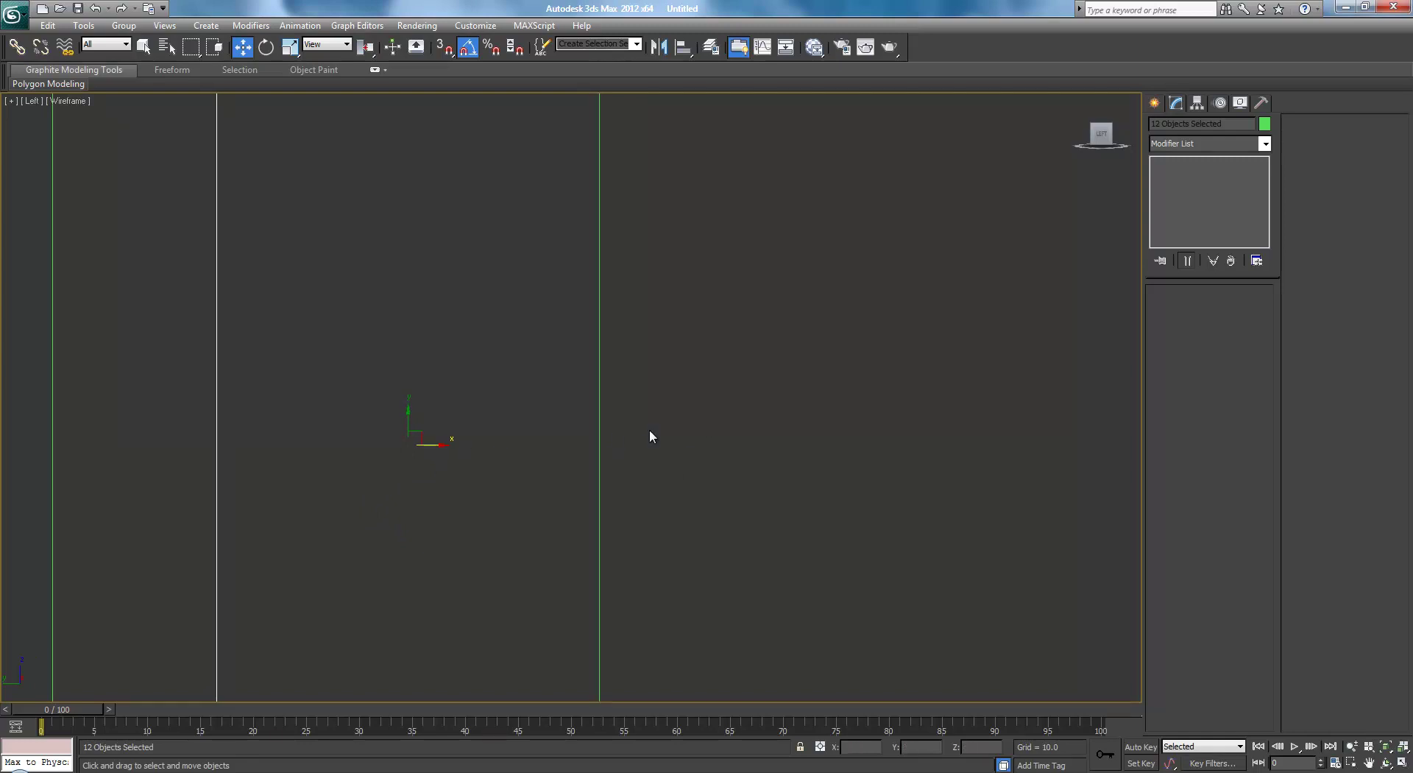
- Examine the lattice bars' depth position from both sides of the frame in the shaded perspective view
key(p)
key(F3)
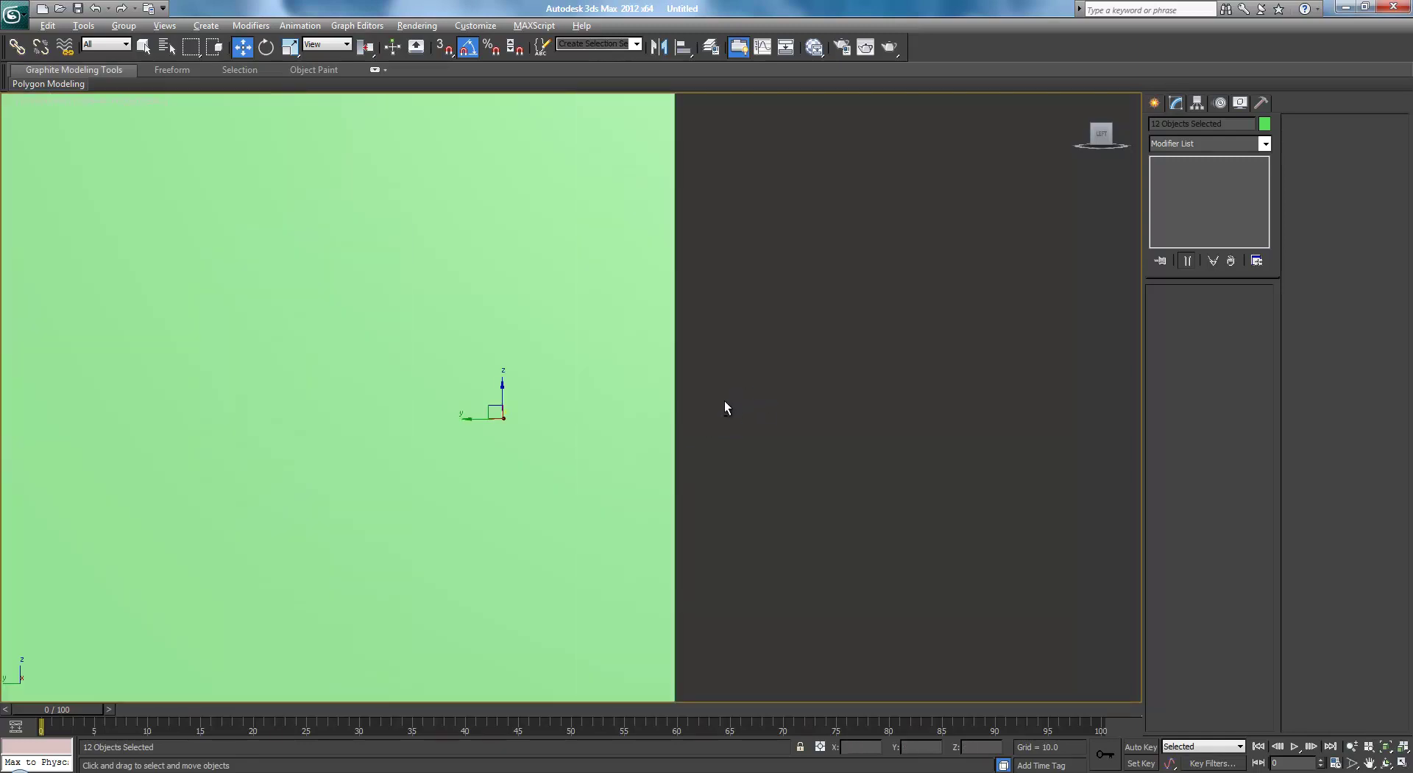
scroll(722, 409, down, 6)
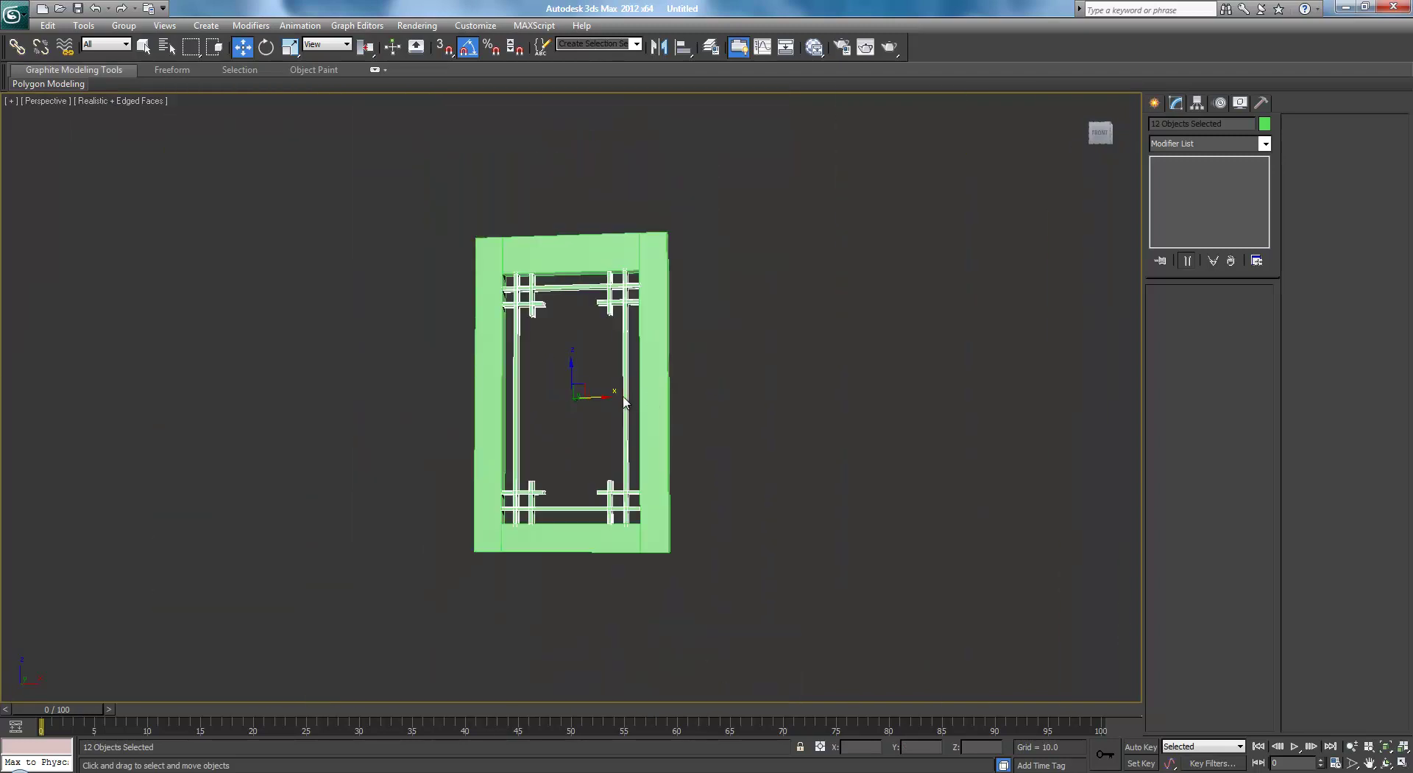
alt+middle_drag(624, 398, 680, 399)
click(762, 388)
scroll(778, 342, up, 5)
alt+middle_drag(795, 346, 929, 341)
scroll(820, 338, down, 3)
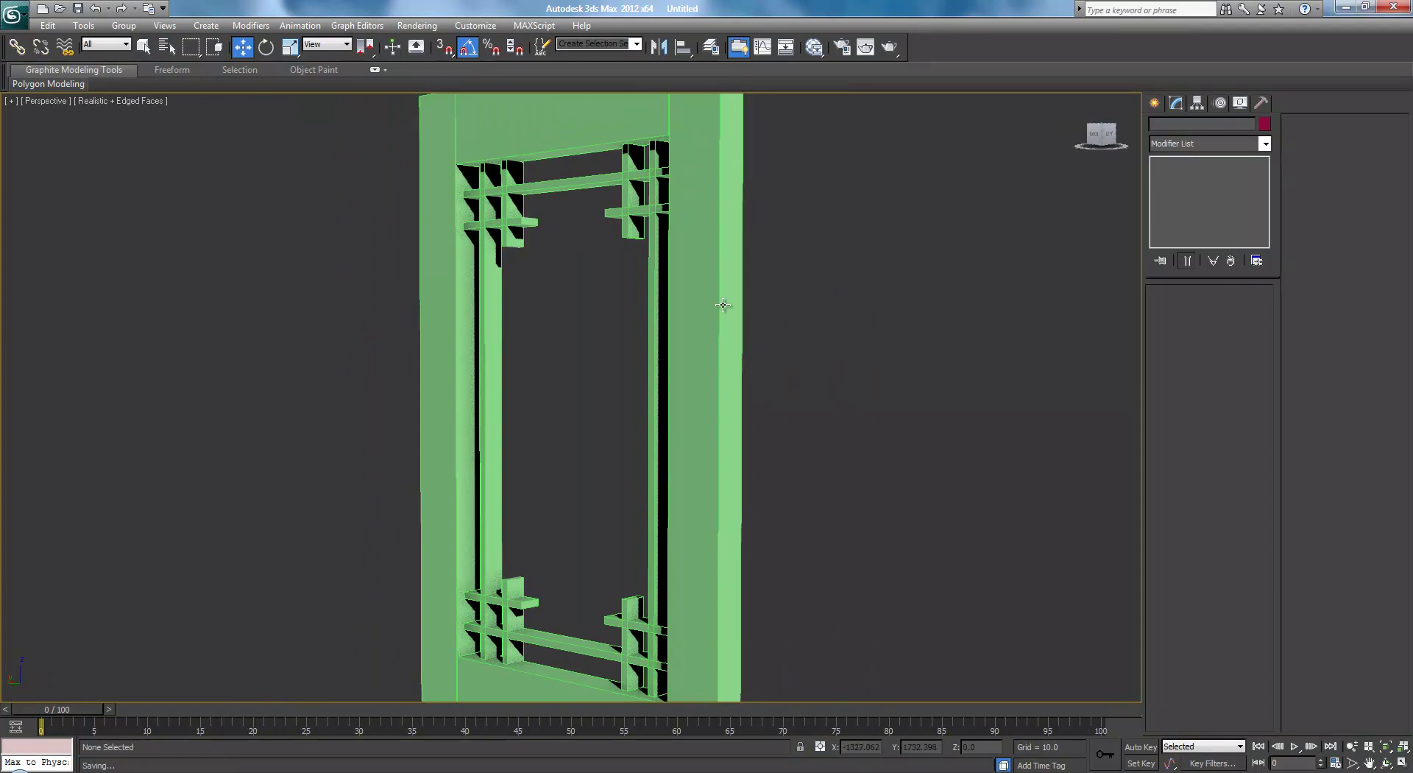
alt+middle_drag(690, 279, 504, 284)
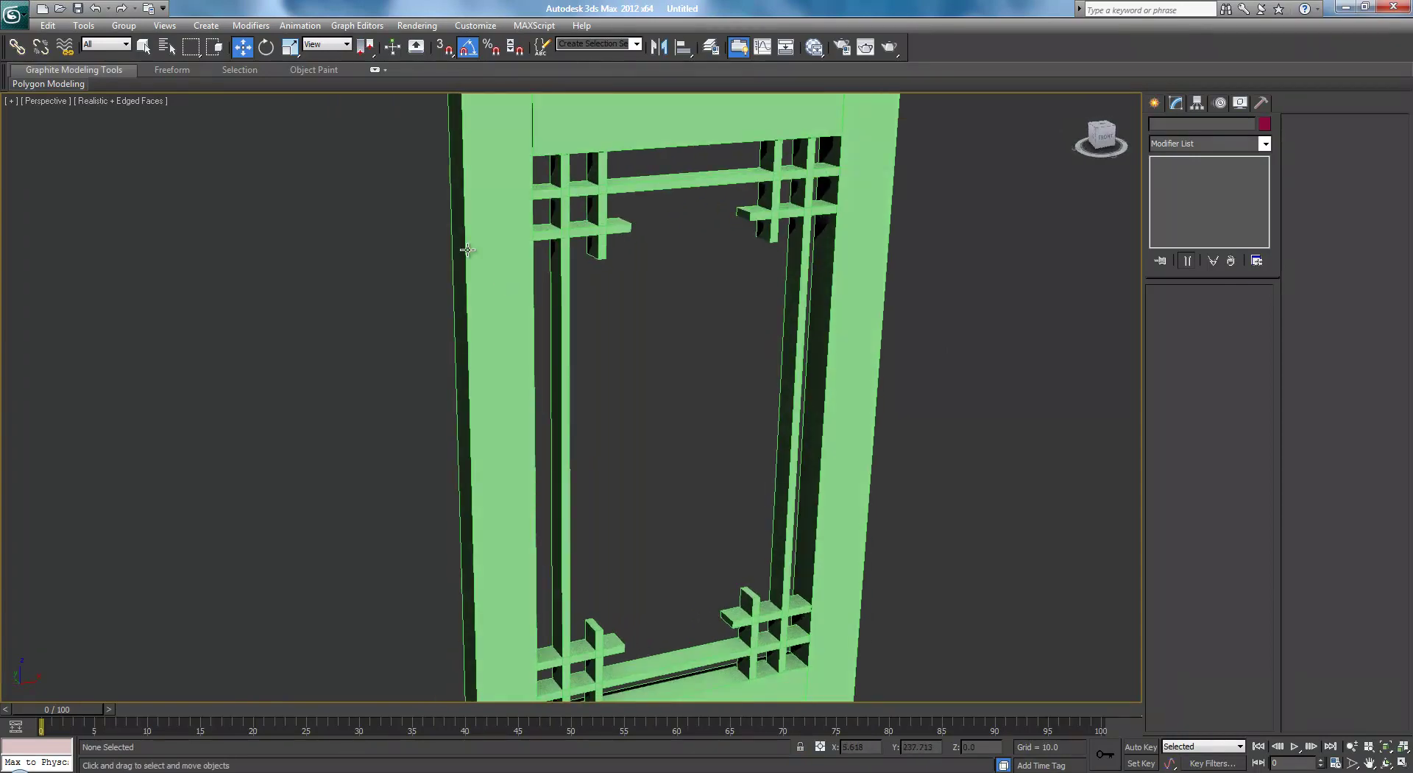
scroll(627, 391, down, 3)
scroll(554, 293, down, 5)
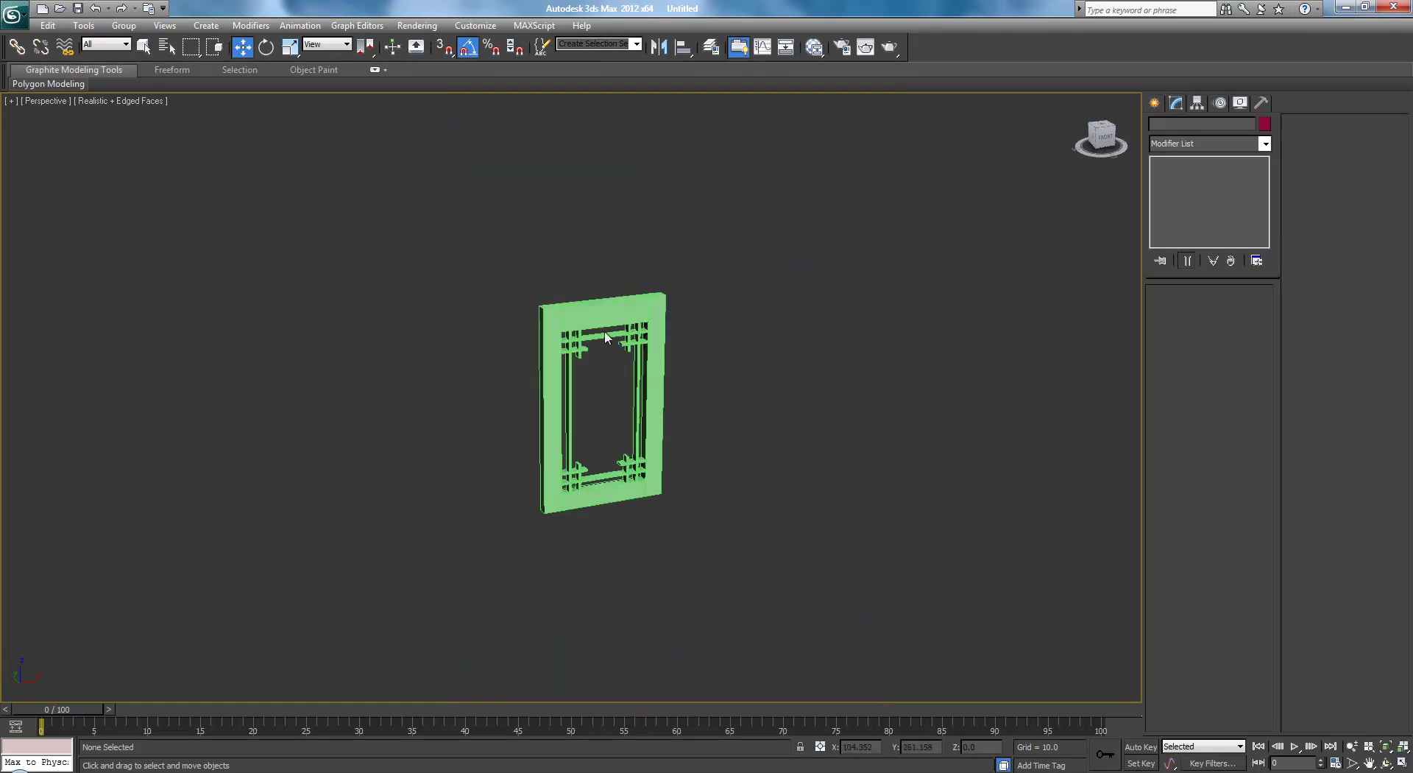
- Select the whole panel, rotate a copy of it perpendicular to the original about the vertical axis, and view both from above
drag(679, 471, 698, 508)
alt+middle_drag(698, 508, 722, 418)
key(e)
drag(648, 450, 717, 451)
click(696, 452)
key(t)
middle_drag(692, 458, 779, 478)
key(w)
drag(681, 443, 549, 344)
key(ctrl+z)
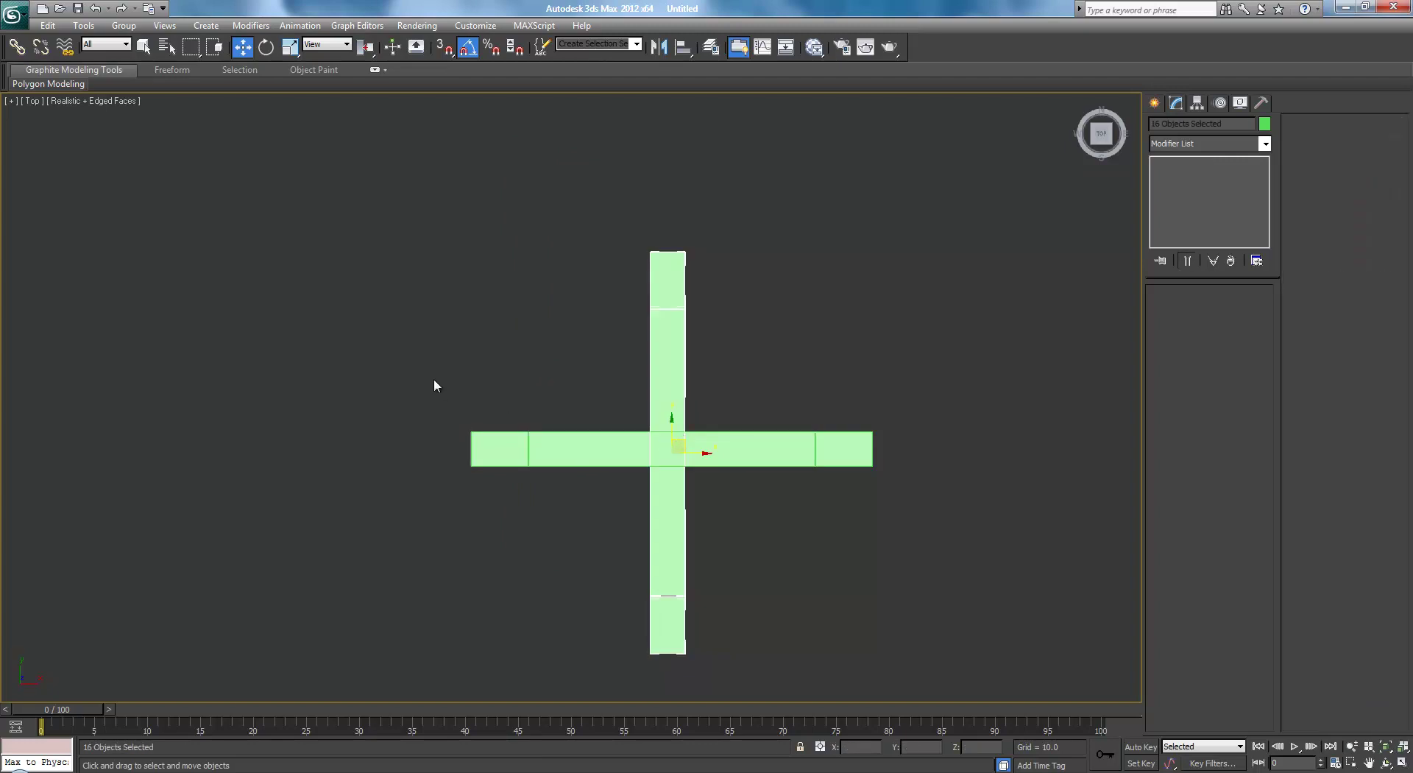
- Move the original panel's sixteen parts about -78.6 in X and 62.8 in Y, then align them flush with the rotated panel's end
drag(430, 363, 626, 485)
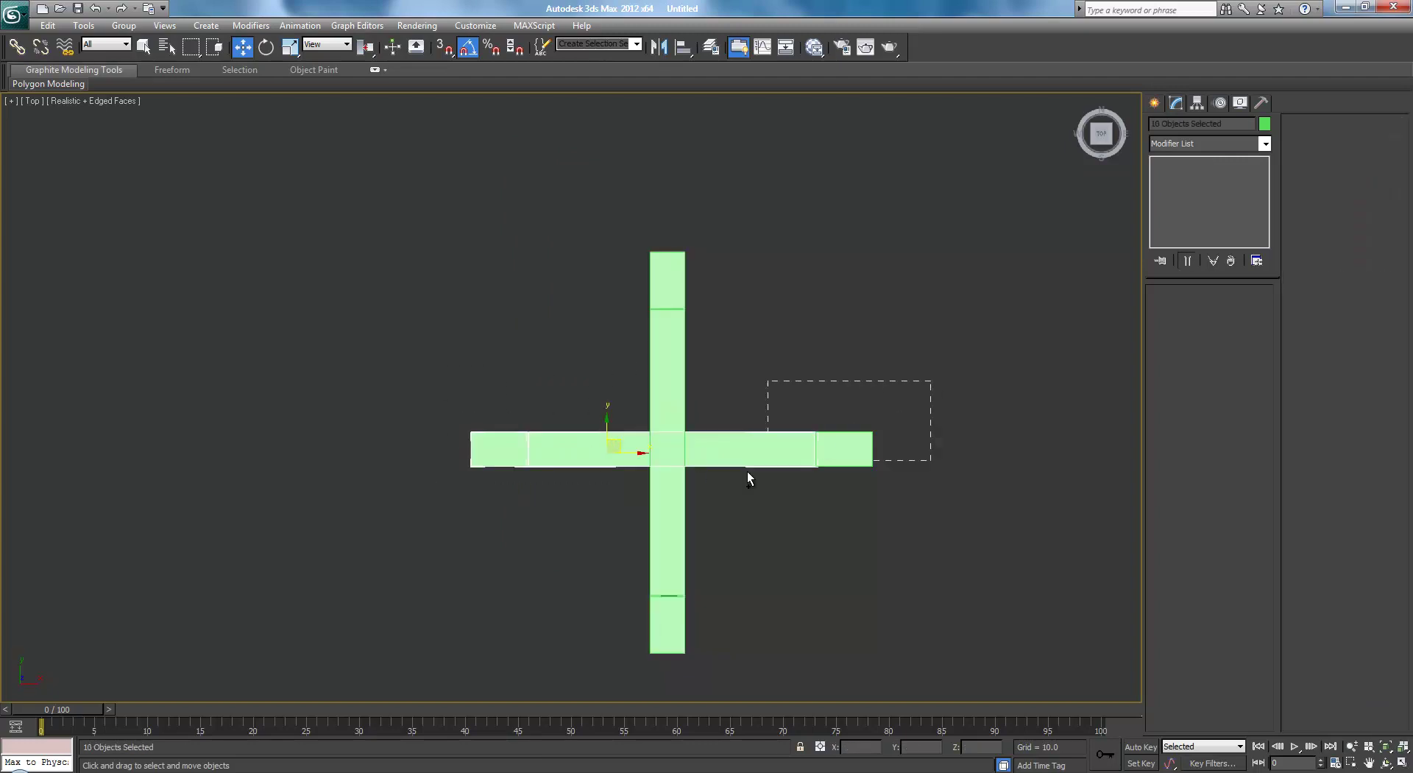
ctrl+drag(712, 492, 709, 507)
drag(683, 443, 461, 264)
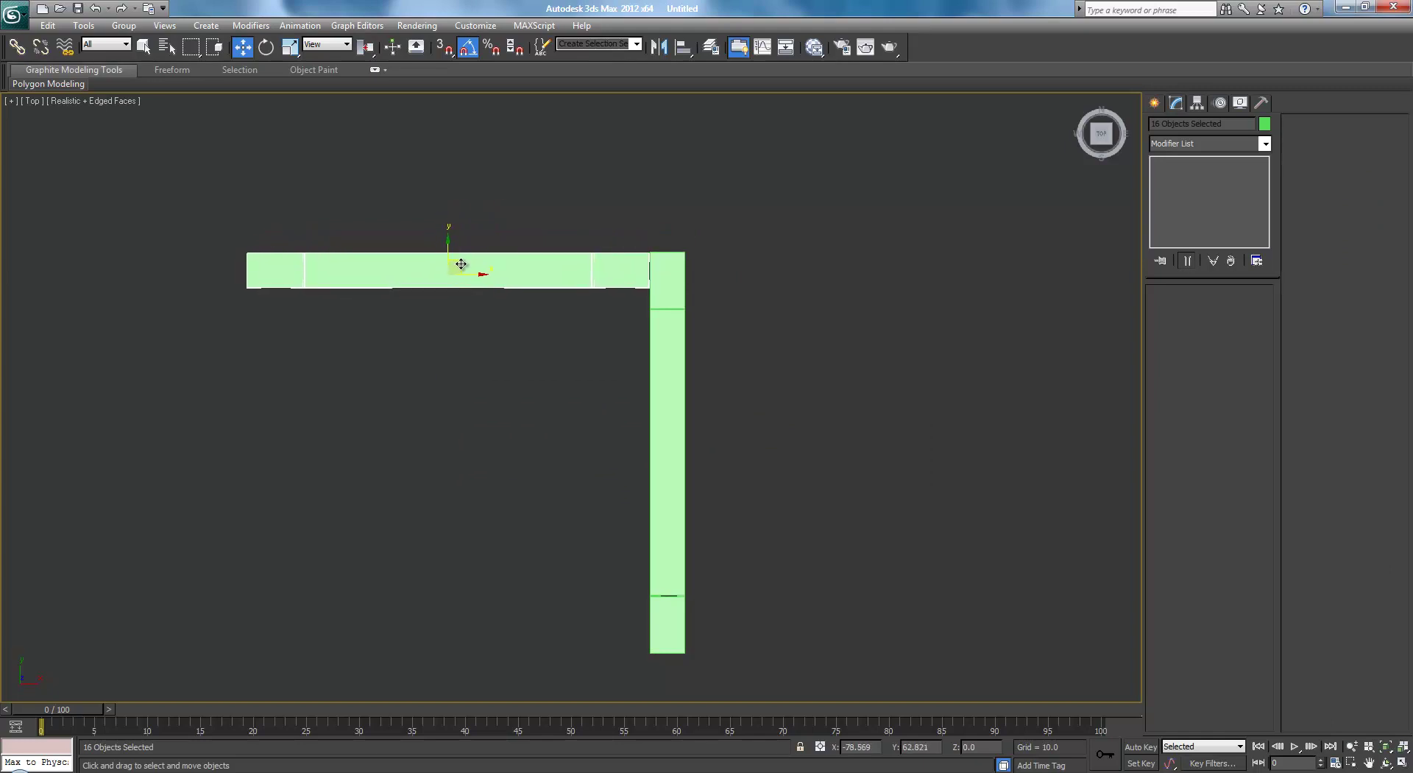
scroll(713, 251, up, 5)
middle_drag(839, 194, 693, 529)
scroll(710, 464, up, 5)
drag(685, 285, 696, 272)
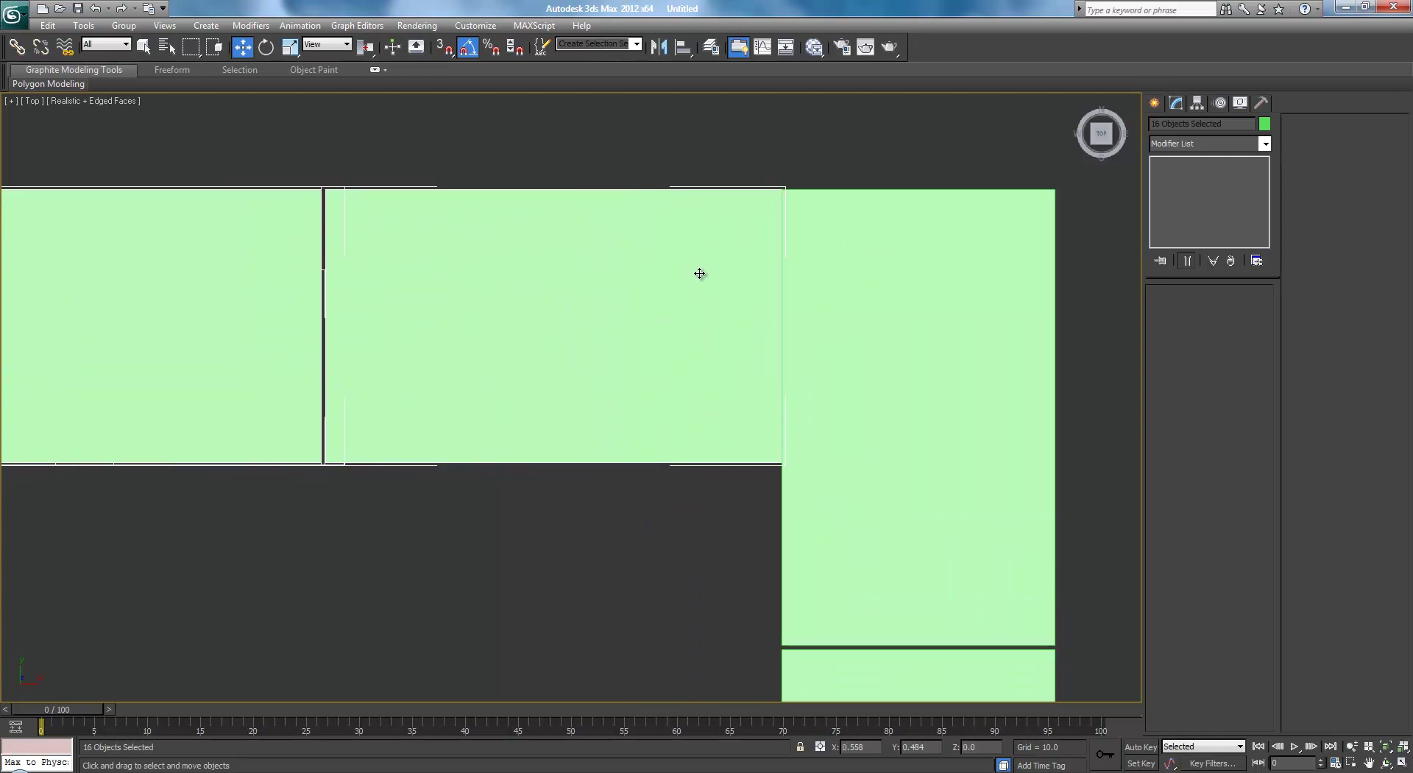
scroll(697, 274, down, 9)
scroll(660, 373, down, 2)
middle_drag(660, 373, 741, 271)
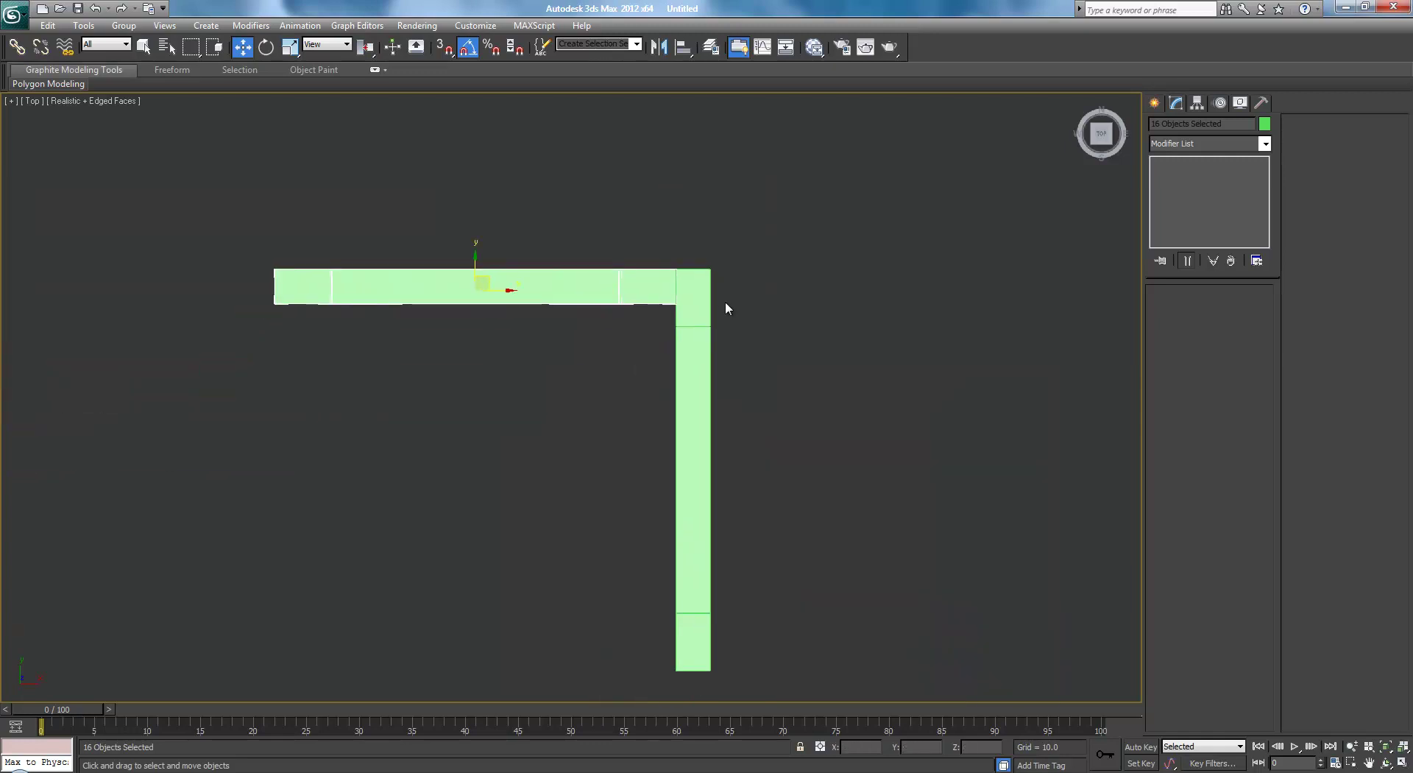
- Select the moved panel and mirror it along the Y axis without cloning
key(p)
scroll(770, 358, down, 4)
alt+middle_drag(770, 362, 589, 219)
click(846, 336)
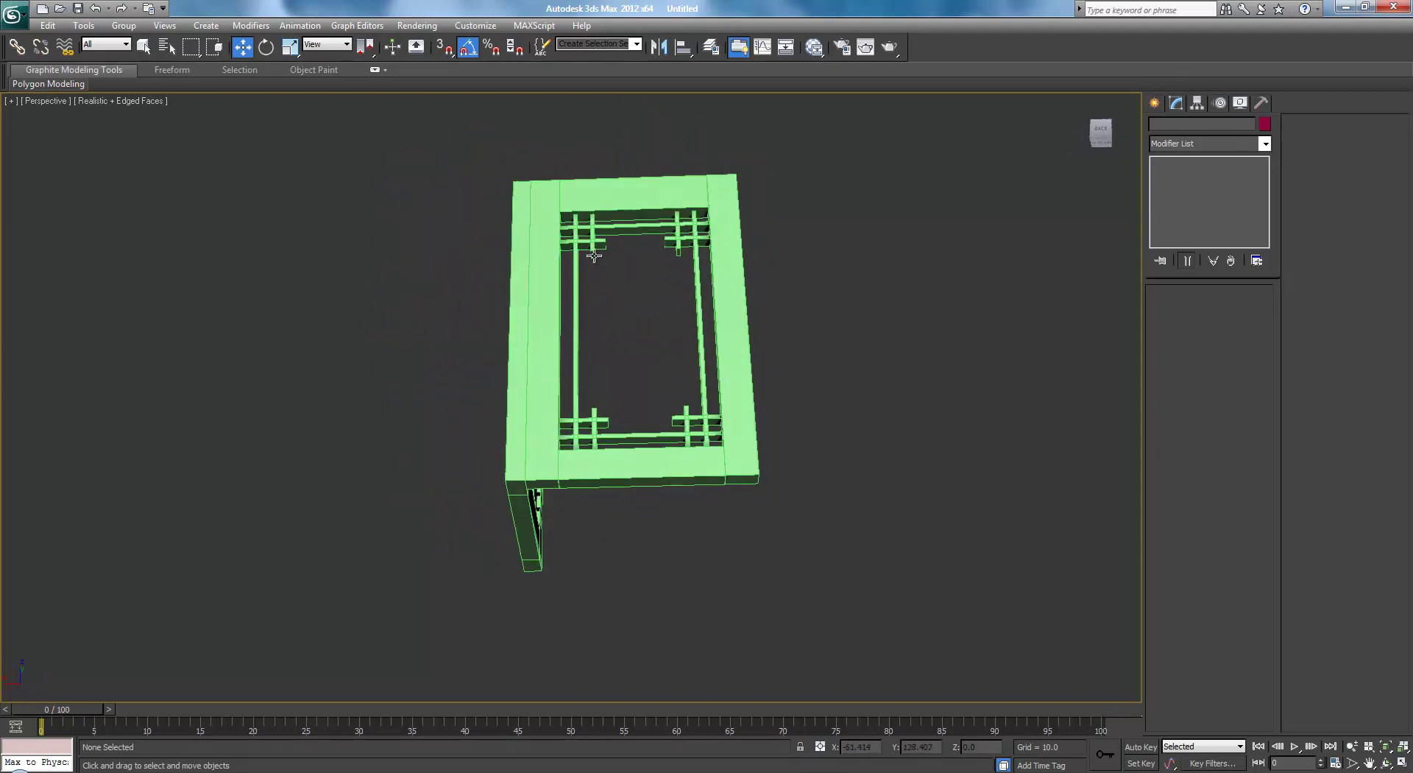
key(l)
drag(459, 528, 508, 589)
key(p)
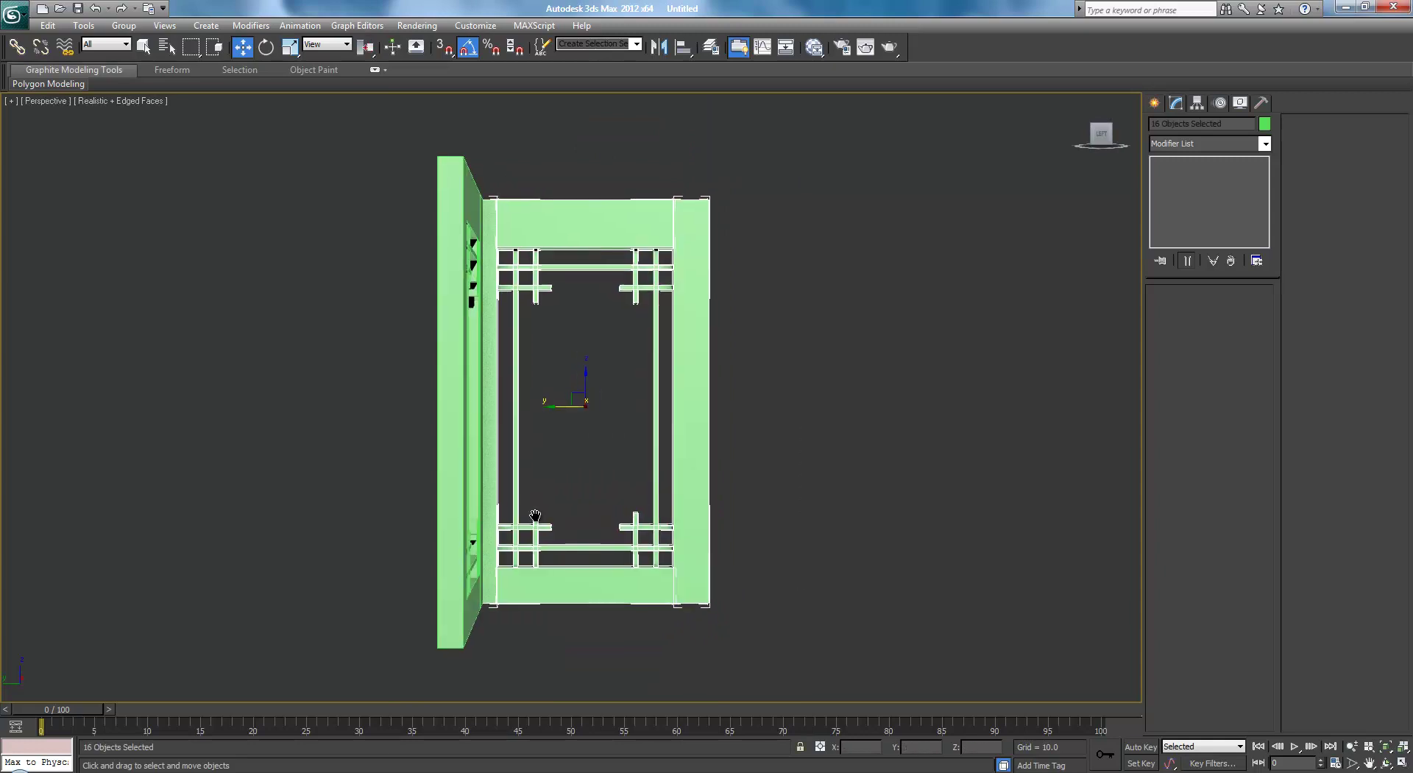
alt+middle_drag(507, 587, 845, 215)
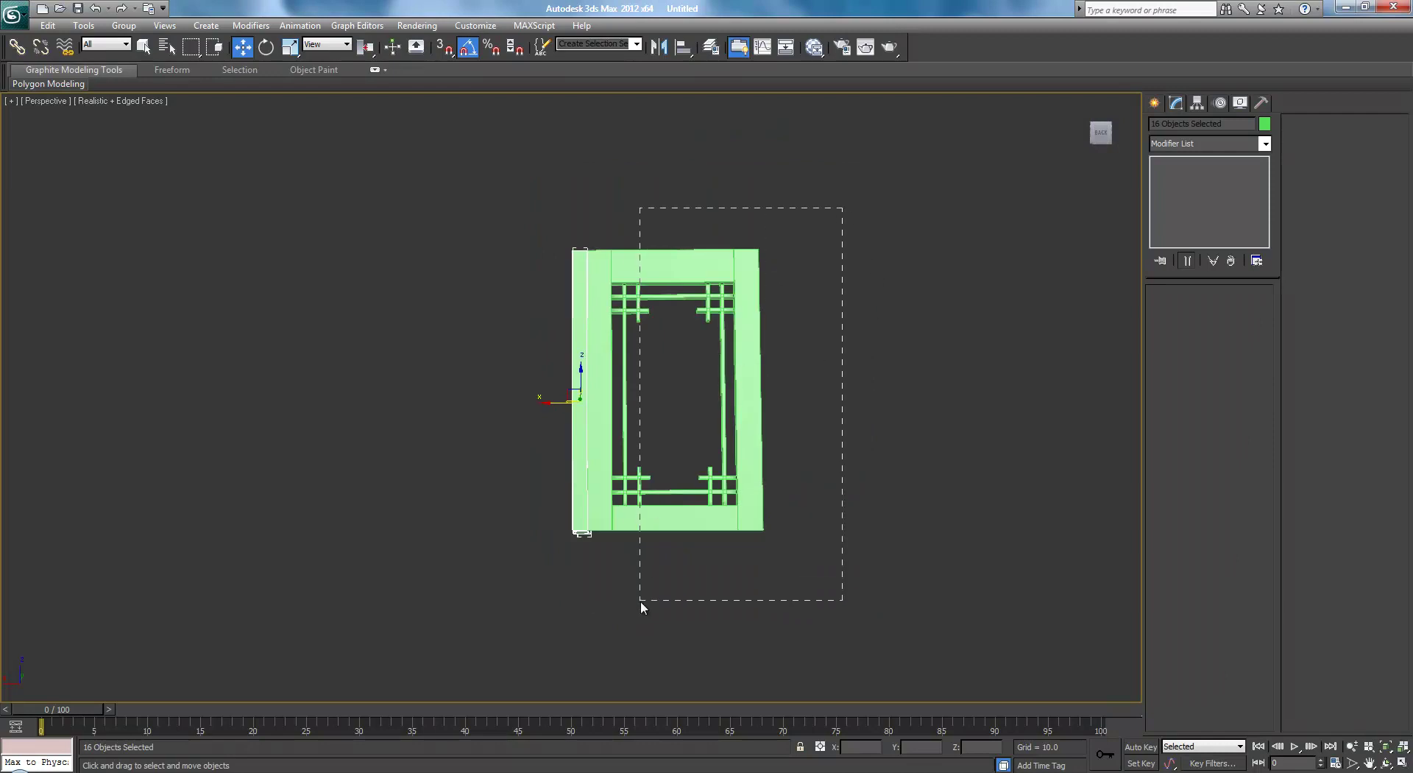
mouse_move(608, 590)
alt+middle_down()
mouse_move(594, 497)
mouse_move(634, 585)
alt+middle_up()
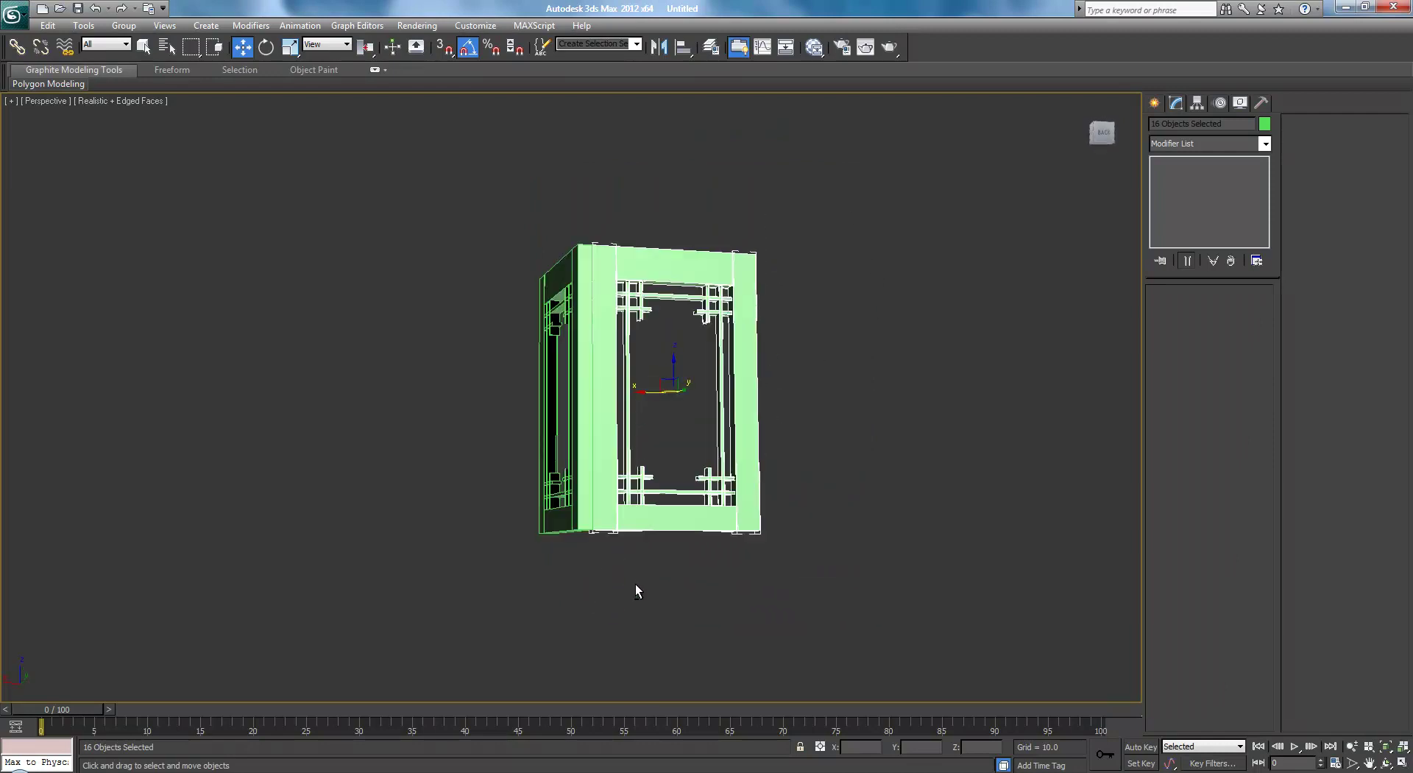
click(659, 46)
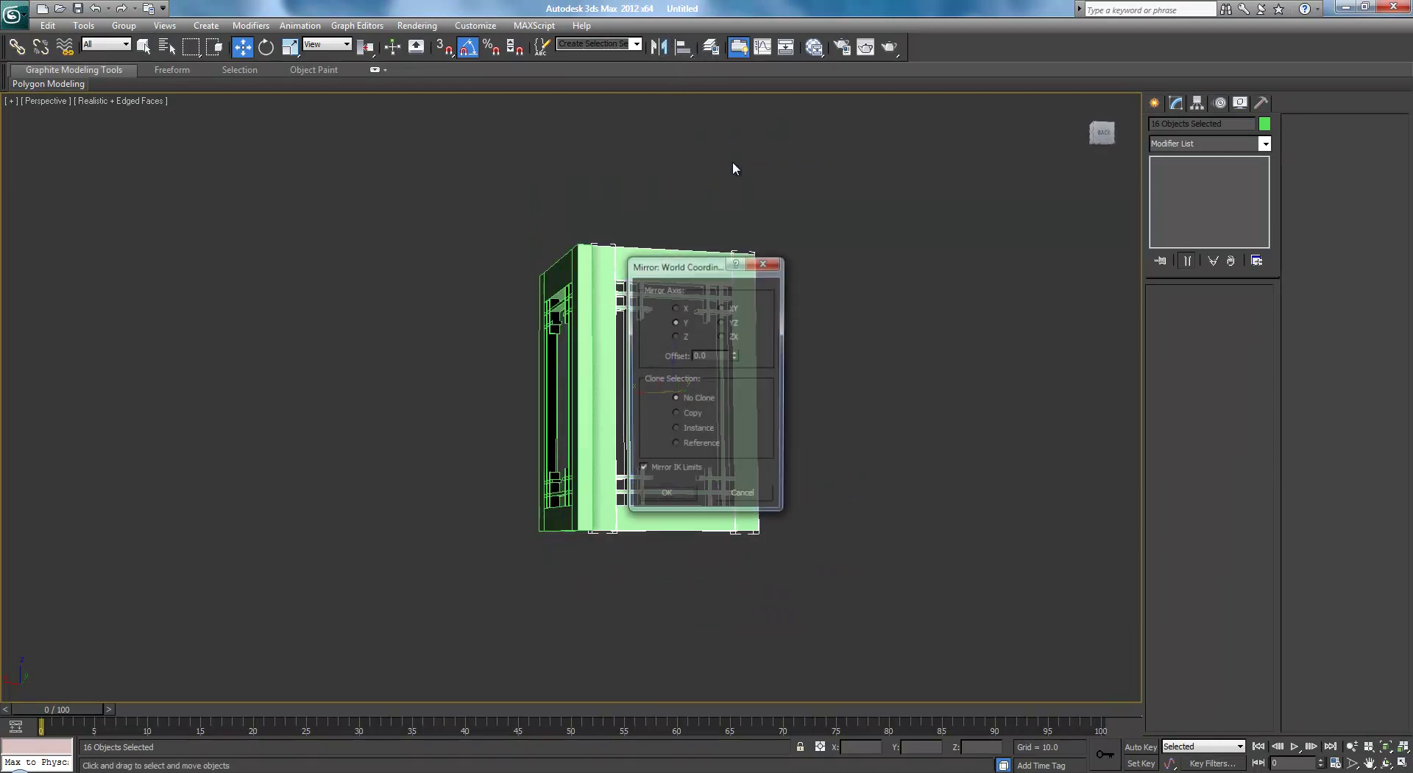
click(666, 496)
- Select the mirrored panel again and place a copy of it parallel to it, towards the rotated panel's other end
scroll(809, 372, up, 6)
click(1040, 328)
scroll(874, 168, down, 8)
alt+middle_drag(867, 299, 843, 282)
drag(799, 177, 549, 591)
alt+middle_drag(549, 591, 659, 467)
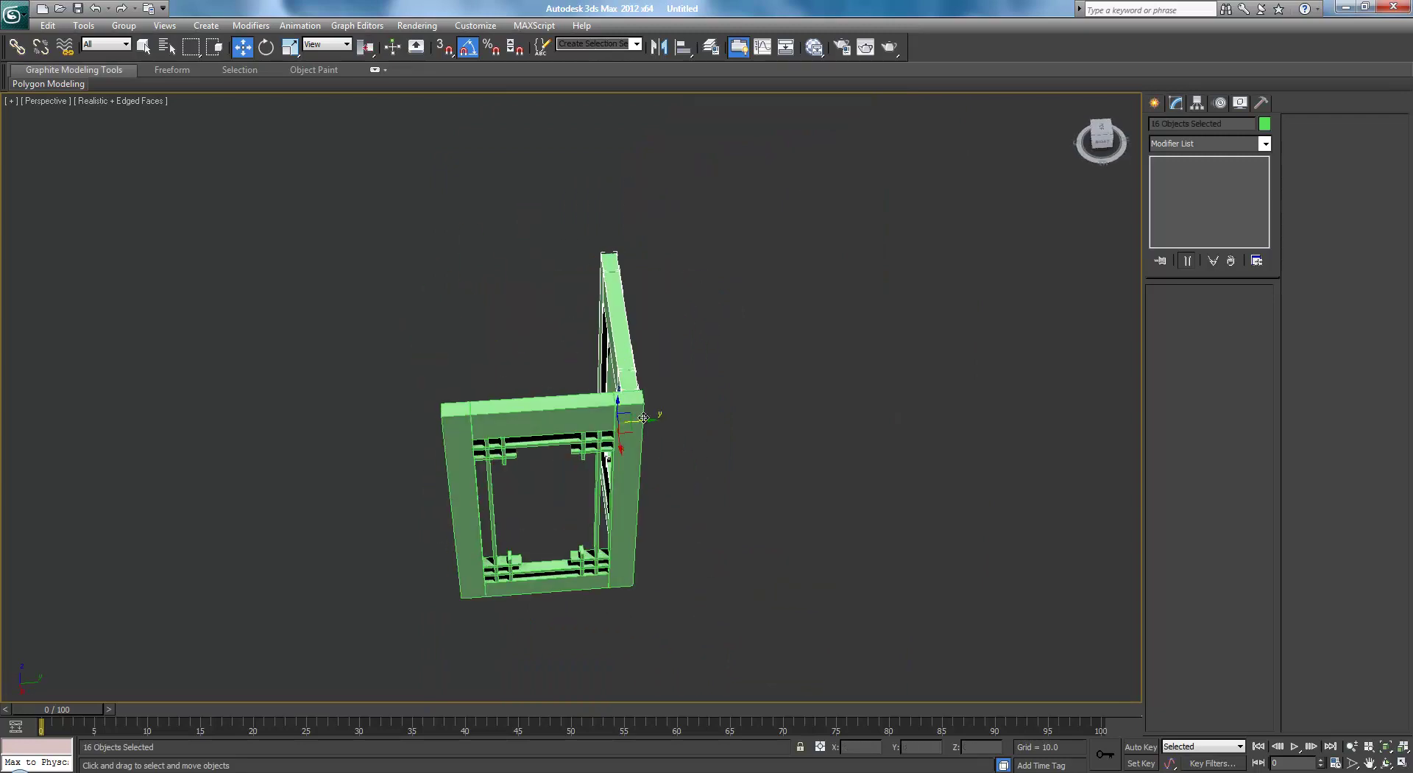
shift+drag(644, 417, 527, 426)
click(705, 451)
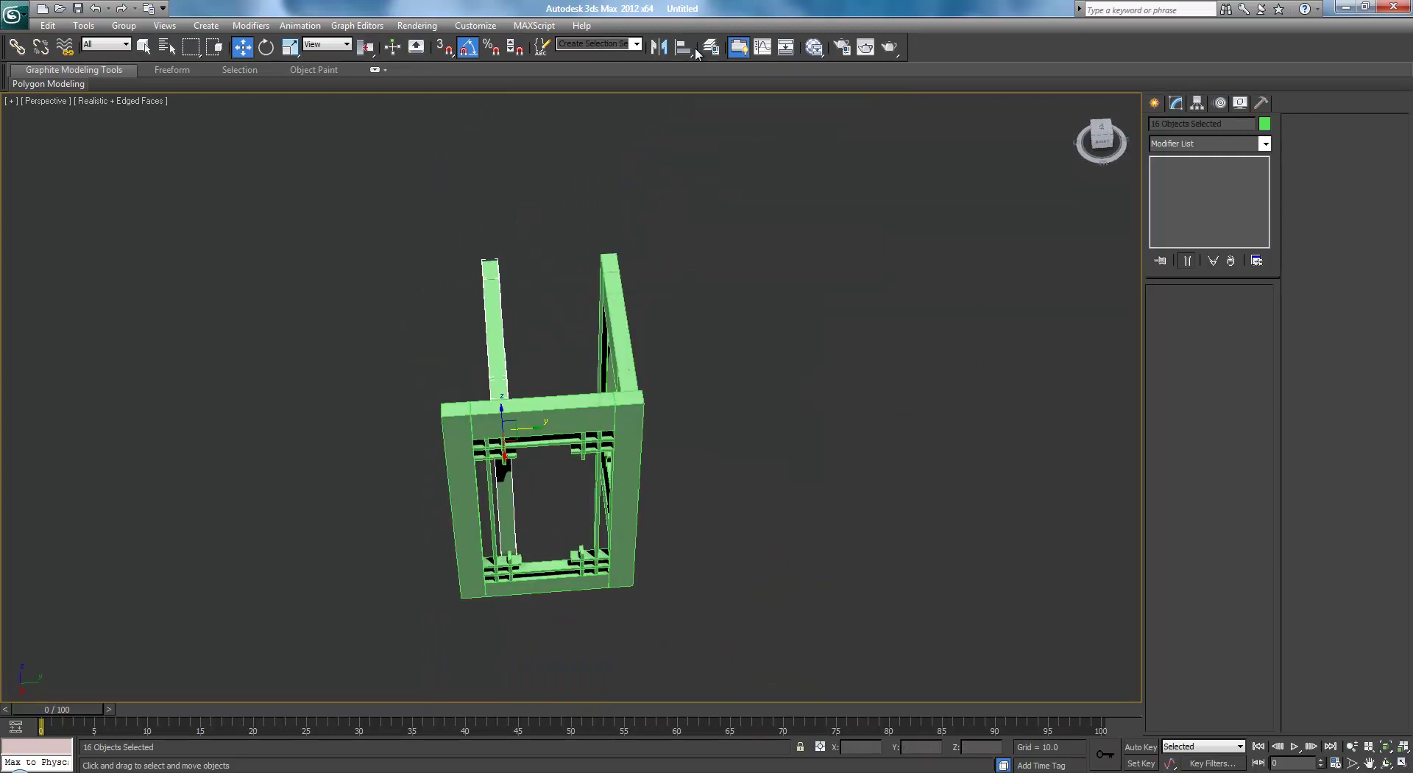
- Mirror the copied panel and move it about -37.2 in Y, flush with the far end of the perpendicular panel
click(661, 47)
click(668, 497)
alt+middle_drag(514, 466, 546, 480)
key(t)
middle_drag(469, 410, 558, 354)
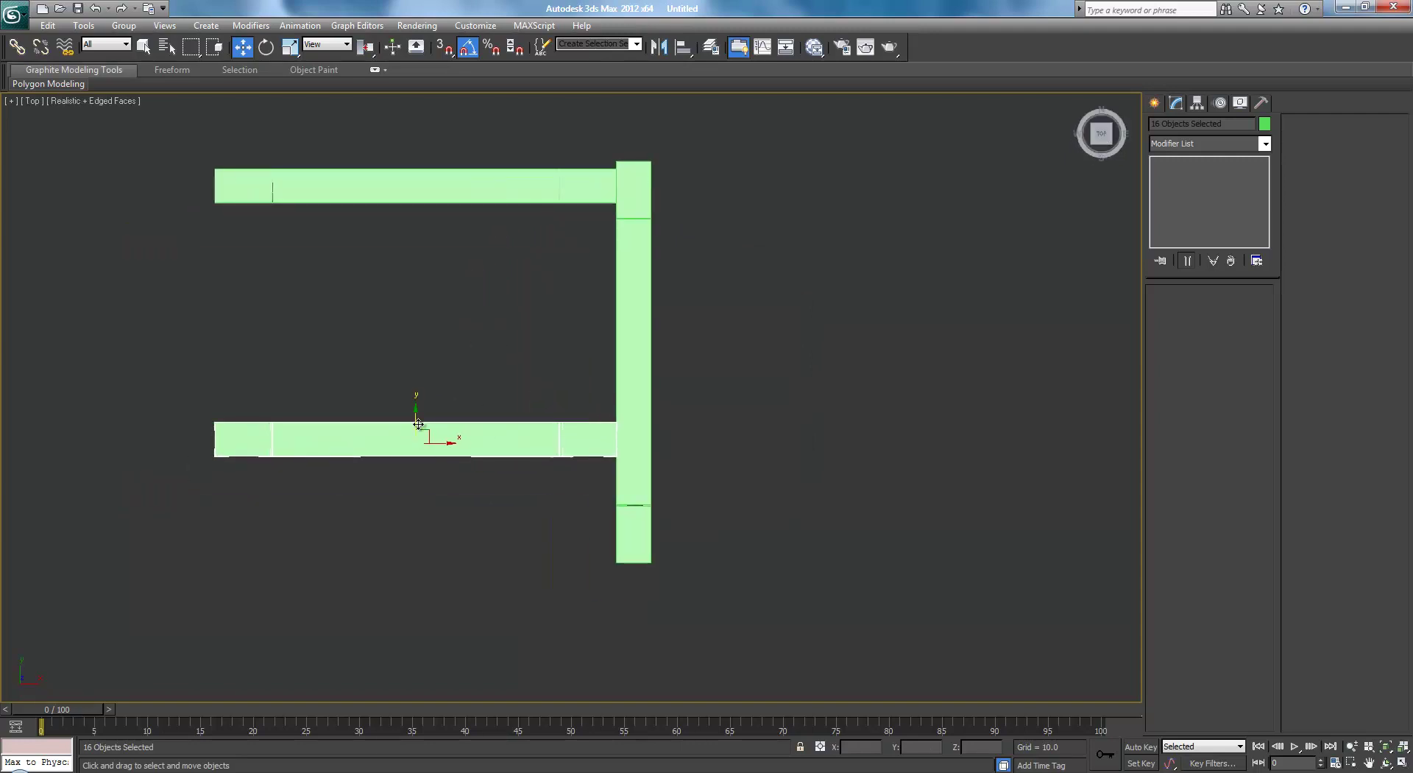
drag(429, 410, 423, 517)
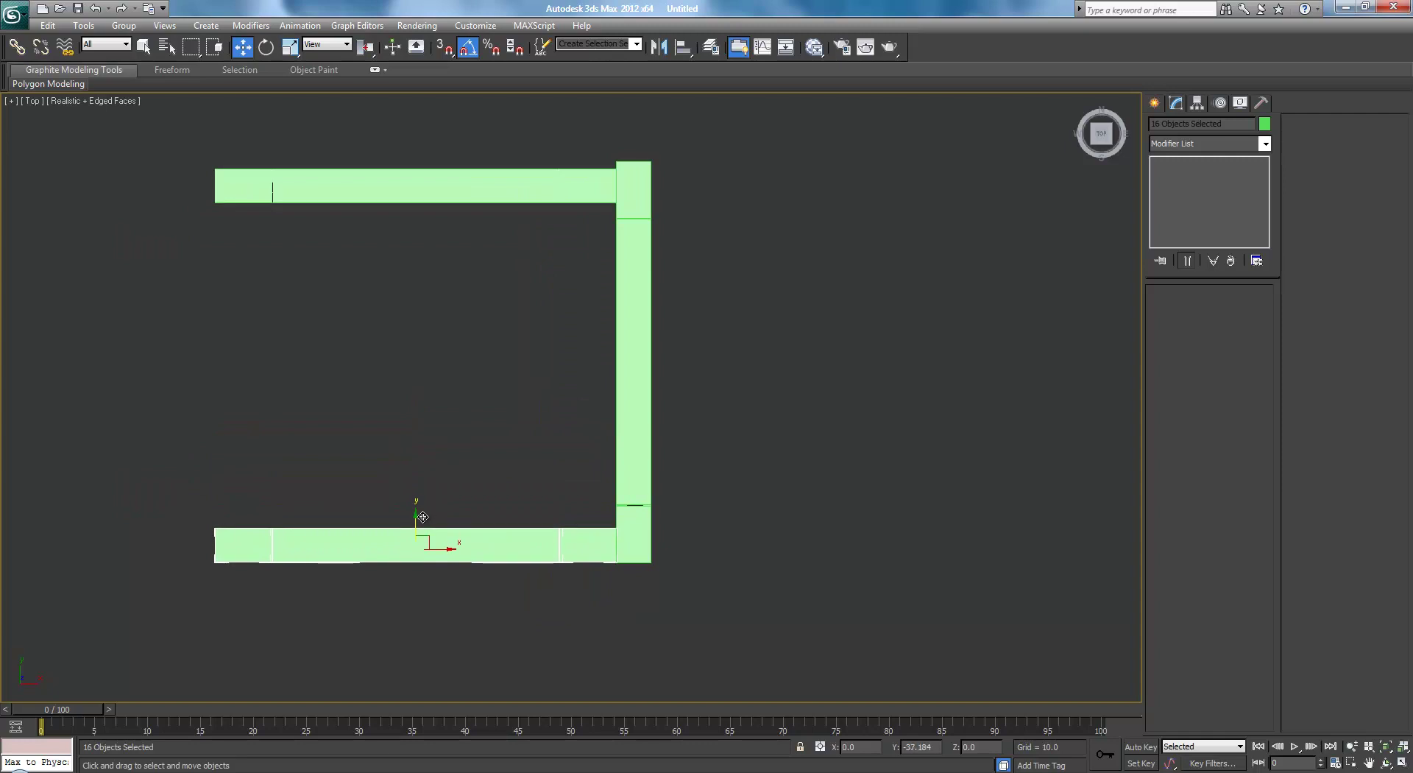
click(814, 464)
- Delete the two parallel side panels, keeping only the panel perpendicular to them
key(p)
scroll(752, 461, down, 3)
alt+middle_drag(744, 431, 604, 167)
alt+middle_drag(591, 335, 657, 333)
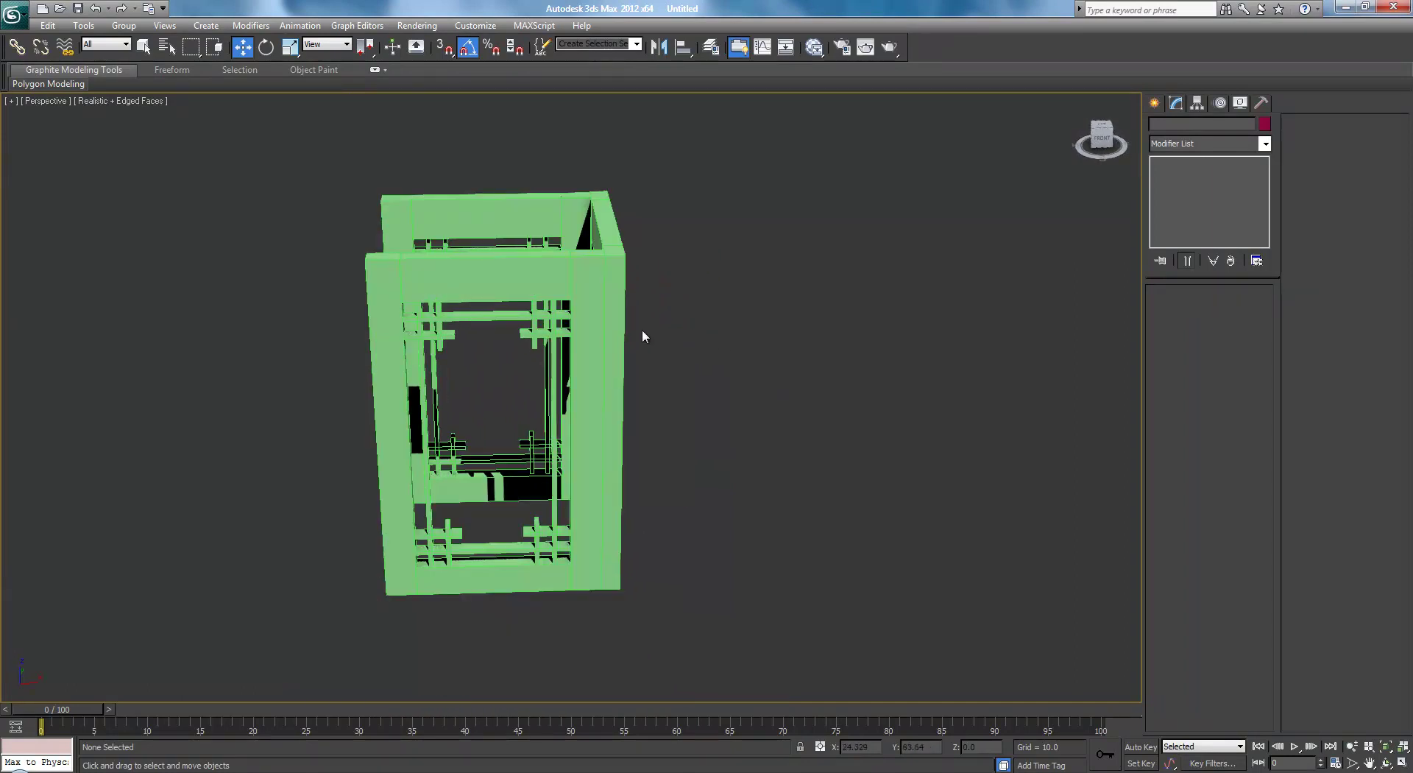
key(t)
drag(528, 604, 536, 581)
key(Delete)
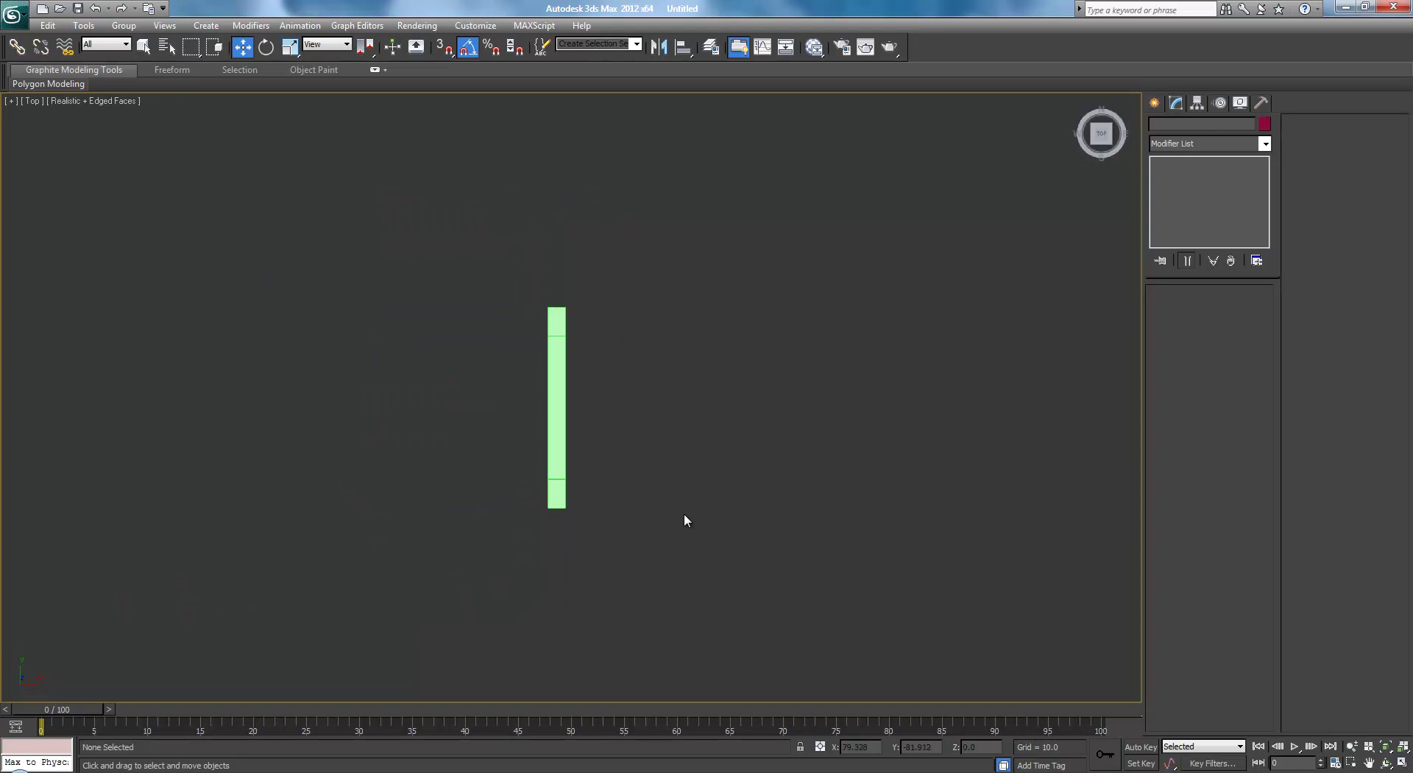
- Select the four outer frame pieces of the remaining panel and scale them to 184% along the X axis to thicken the frame
key(p)
alt+middle_drag(633, 367, 835, 429)
click(731, 324)
ctrl+click(677, 414)
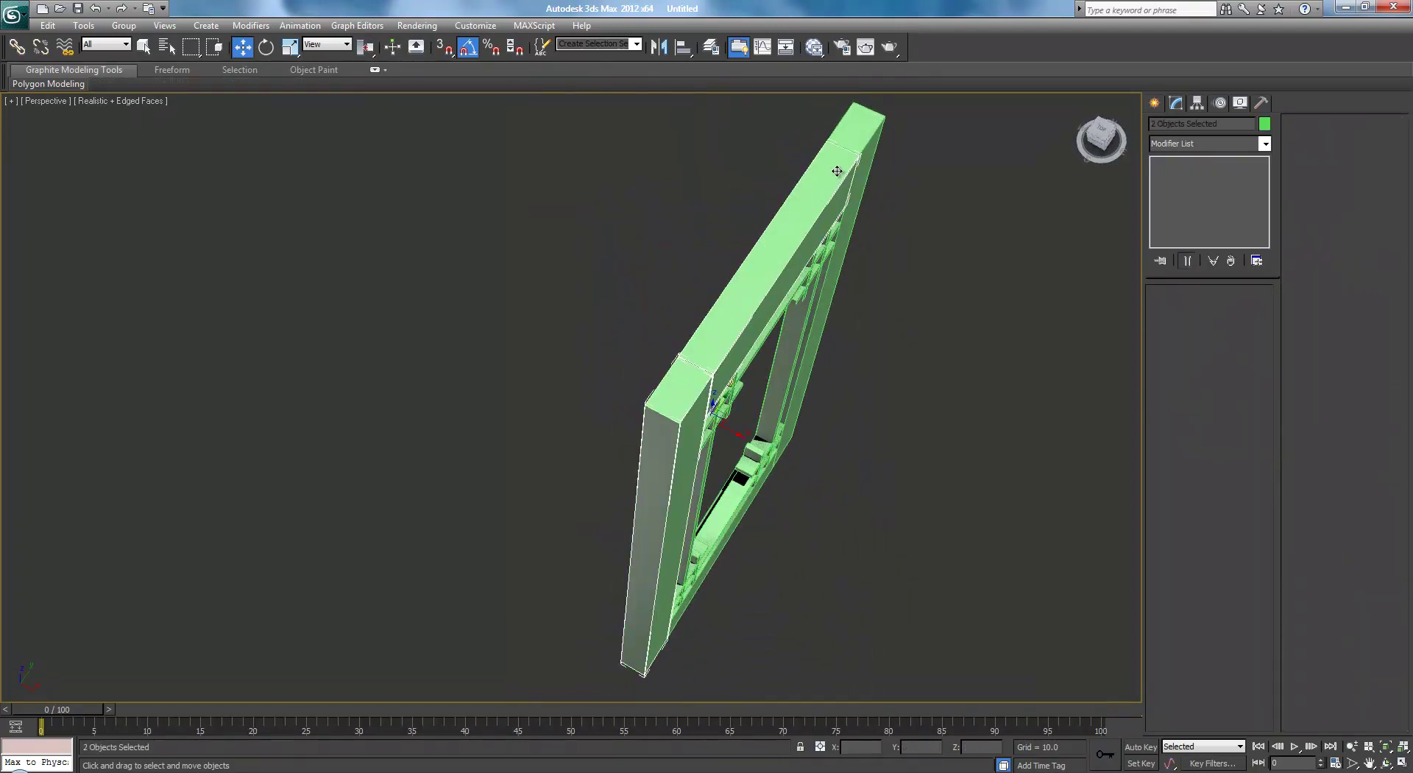
ctrl+click(850, 153)
alt+middle_drag(720, 517, 754, 486)
ctrl+click(754, 483)
key(r)
alt+middle_drag(747, 94, 836, 464)
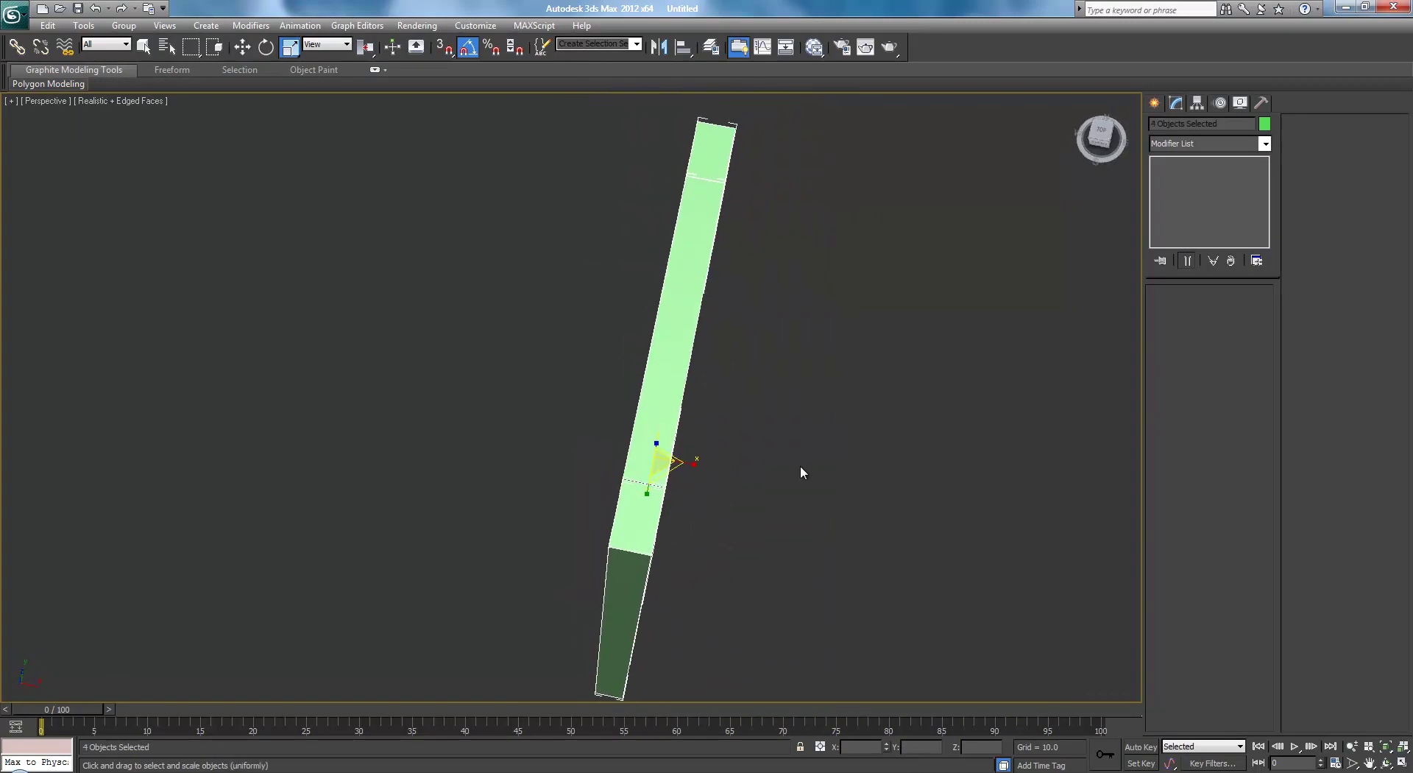
key(t)
scroll(685, 445, up, 2)
drag(575, 435, 619, 440)
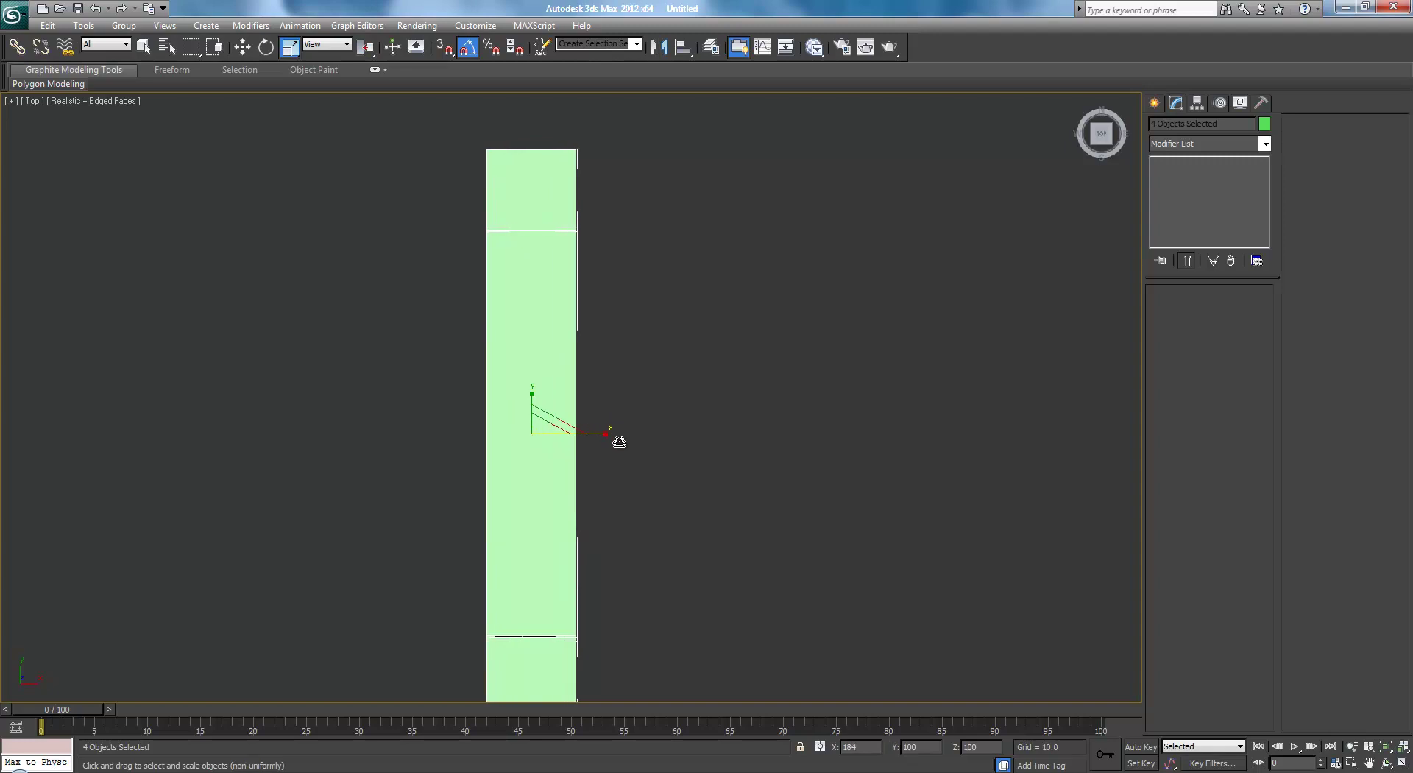
- Move the four thickened frame pieces in the negative X direction so the lattice sits closer to the frame's front face
key(p)
alt+middle_drag(760, 482, 684, 487)
key(w)
alt+middle_drag(653, 427, 666, 572)
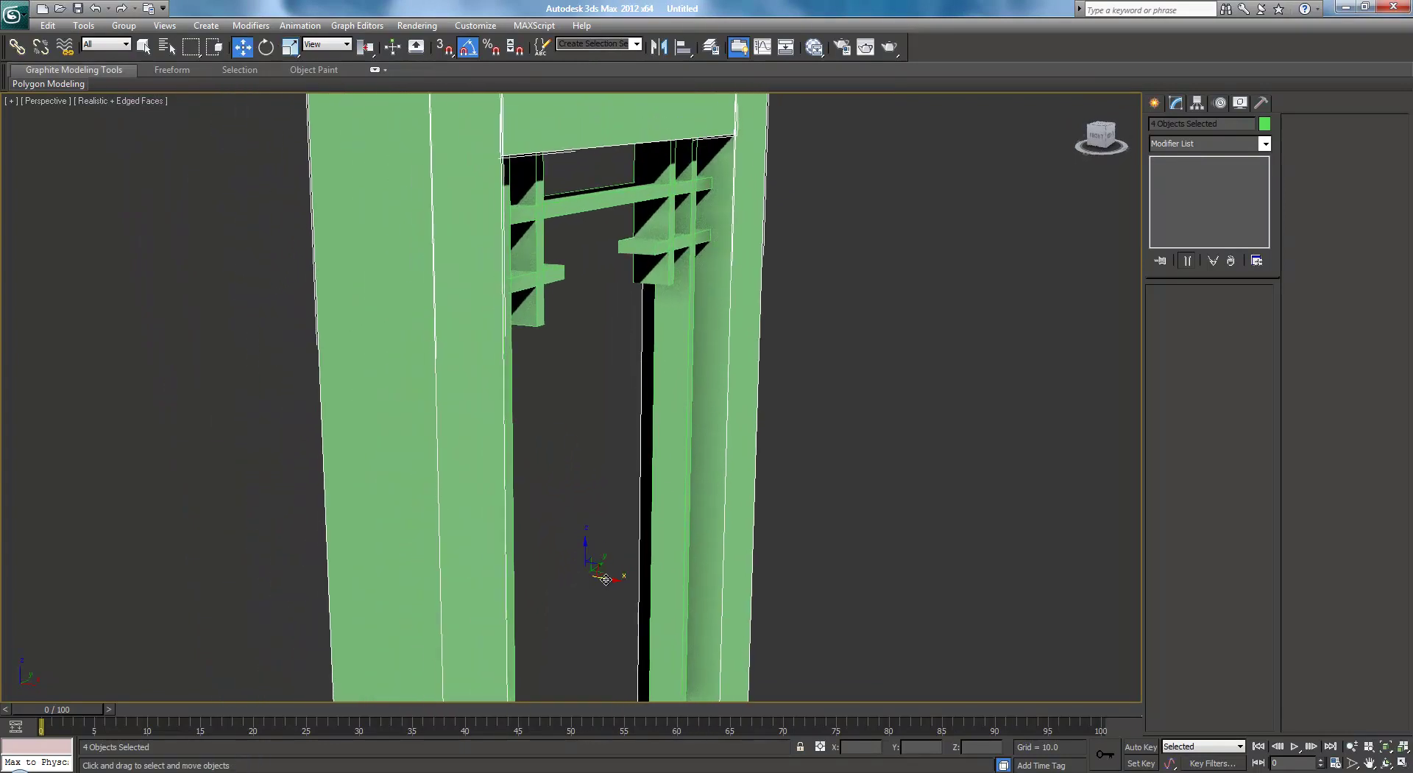
drag(615, 579, 592, 566)
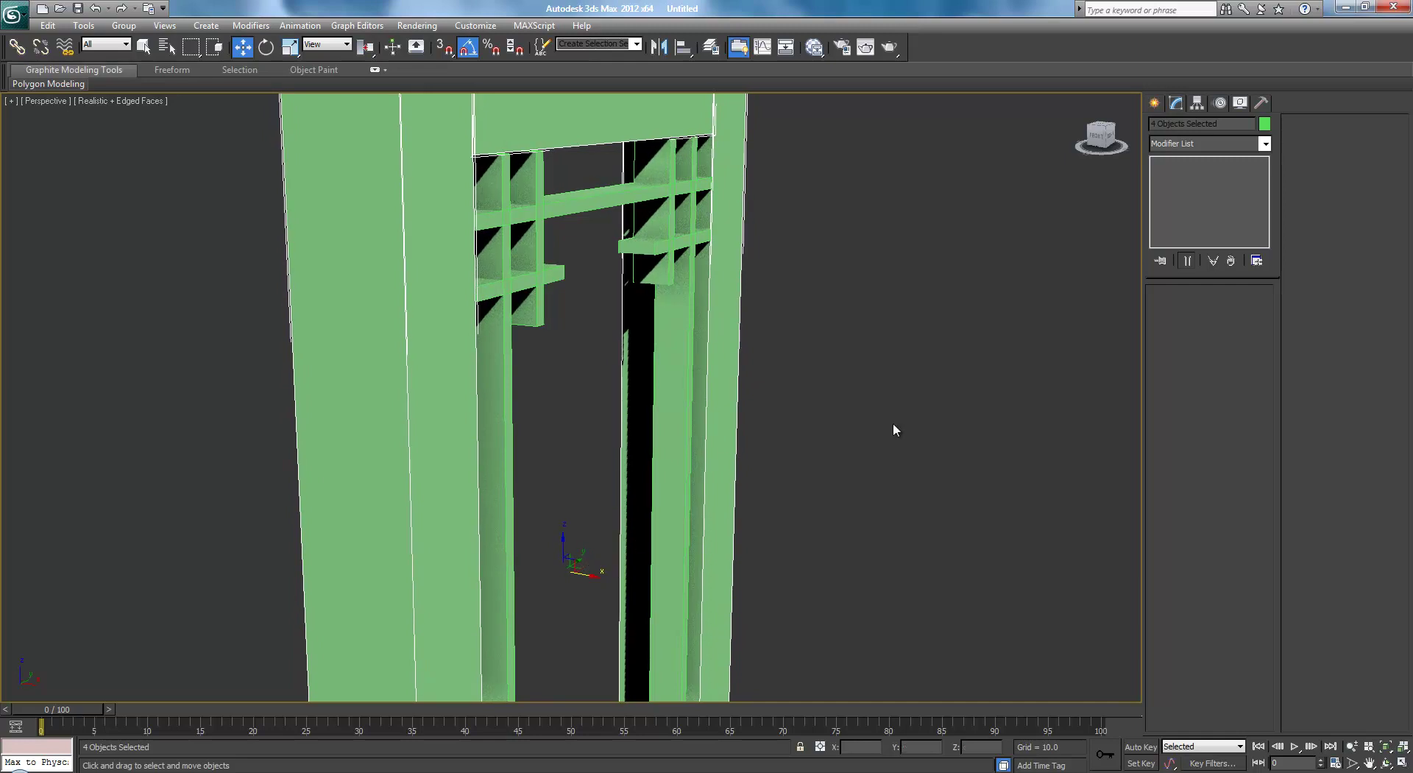
scroll(878, 409, down, 3)
alt+middle_drag(877, 409, 872, 443)
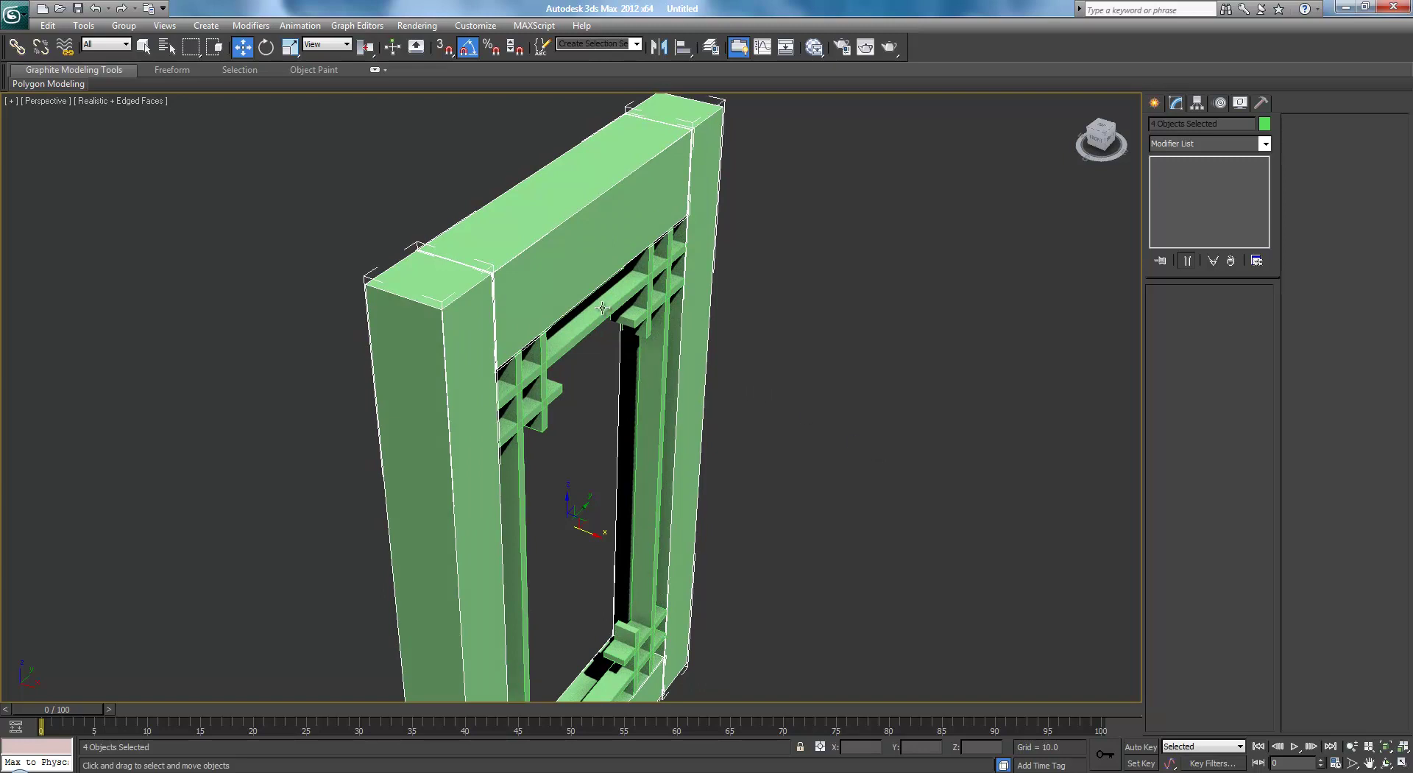
- Scale the top and bottom rails down along X and move them flush with the lattice-side face of the posts
mouse_move(579, 282)
alt+middle_down()
mouse_move(718, 380)
mouse_move(617, 293)
mouse_move(468, 312)
mouse_move(532, 350)
mouse_move(603, 275)
alt+middle_up()
click(578, 163)
middle_drag(619, 530, 642, 344)
ctrl+click(577, 648)
alt+middle_drag(632, 480, 782, 465)
middle_drag(725, 368, 673, 539)
key(r)
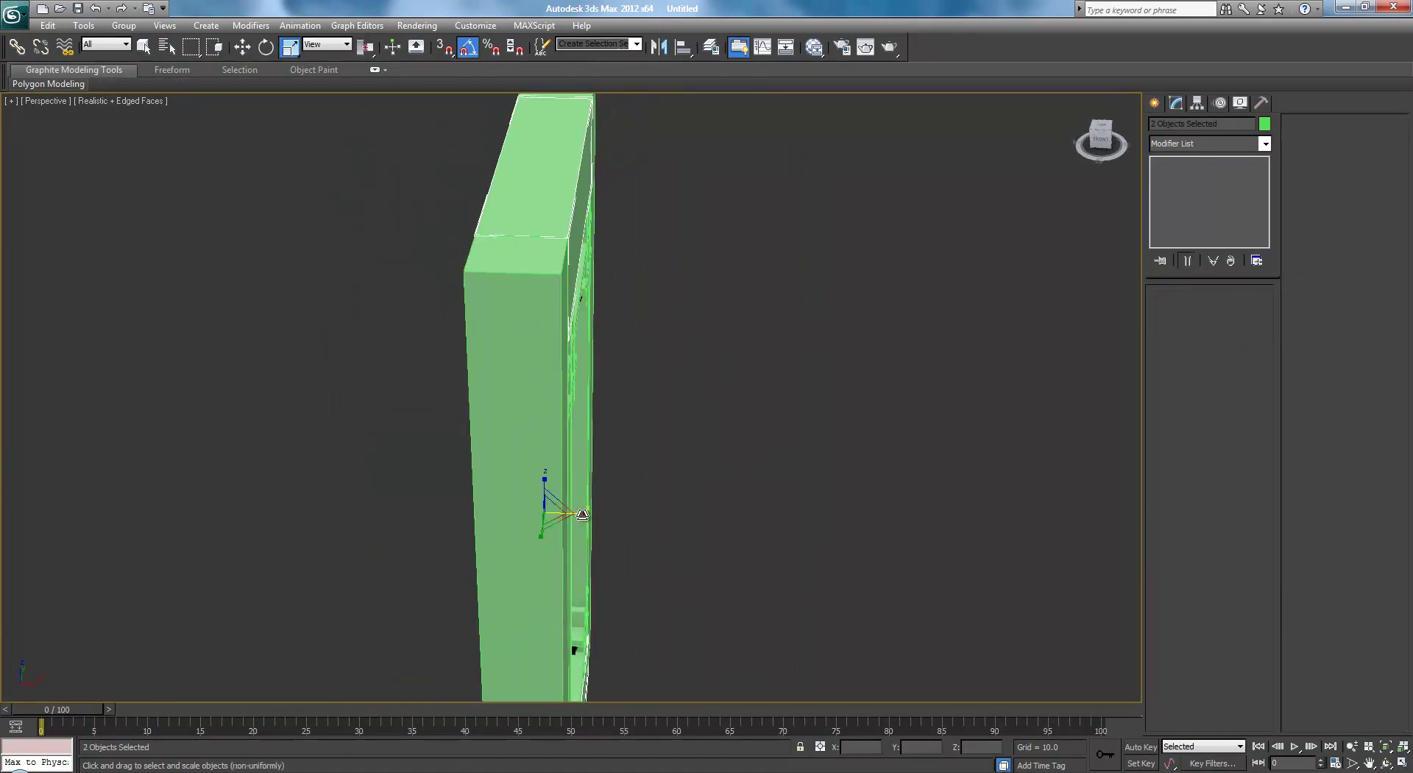
drag(585, 513, 560, 504)
alt+middle_drag(560, 503, 637, 404)
key(w)
drag(581, 664, 592, 663)
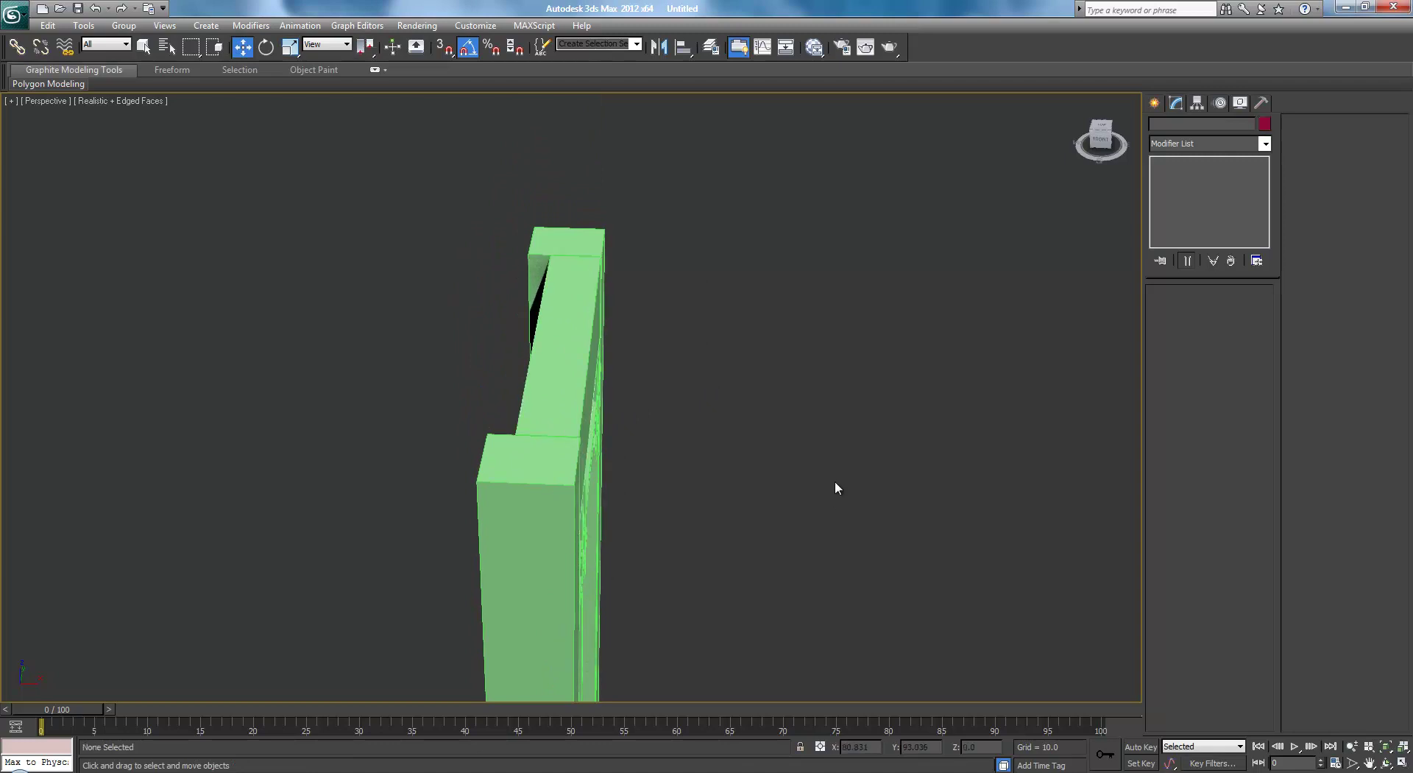
- Select the rails and lattice pieces between the two posts and place a copy of them beside the panel along negative X
alt+middle_drag(834, 481, 692, 441)
key(f)
scroll(603, 385, down, 5)
middle_drag(606, 370, 585, 269)
key(l)
scroll(642, 447, up, 4)
scroll(584, 270, up, 2)
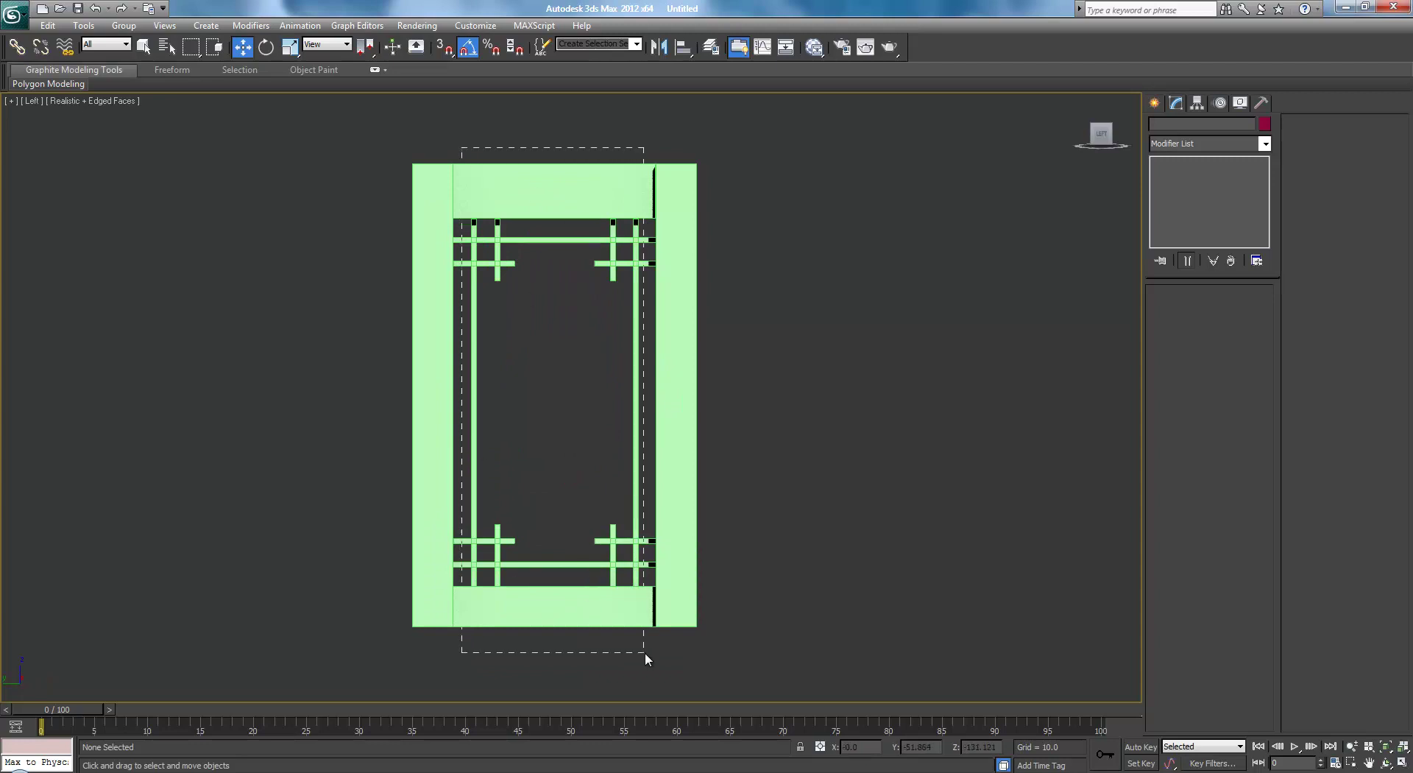
drag(647, 653, 647, 652)
scroll(907, 476, up, 2)
key(p)
middle_drag(813, 488, 781, 332)
key(space)
alt+middle_drag(703, 432, 792, 460)
scroll(786, 503, down, 5)
alt+middle_drag(656, 385, 553, 381)
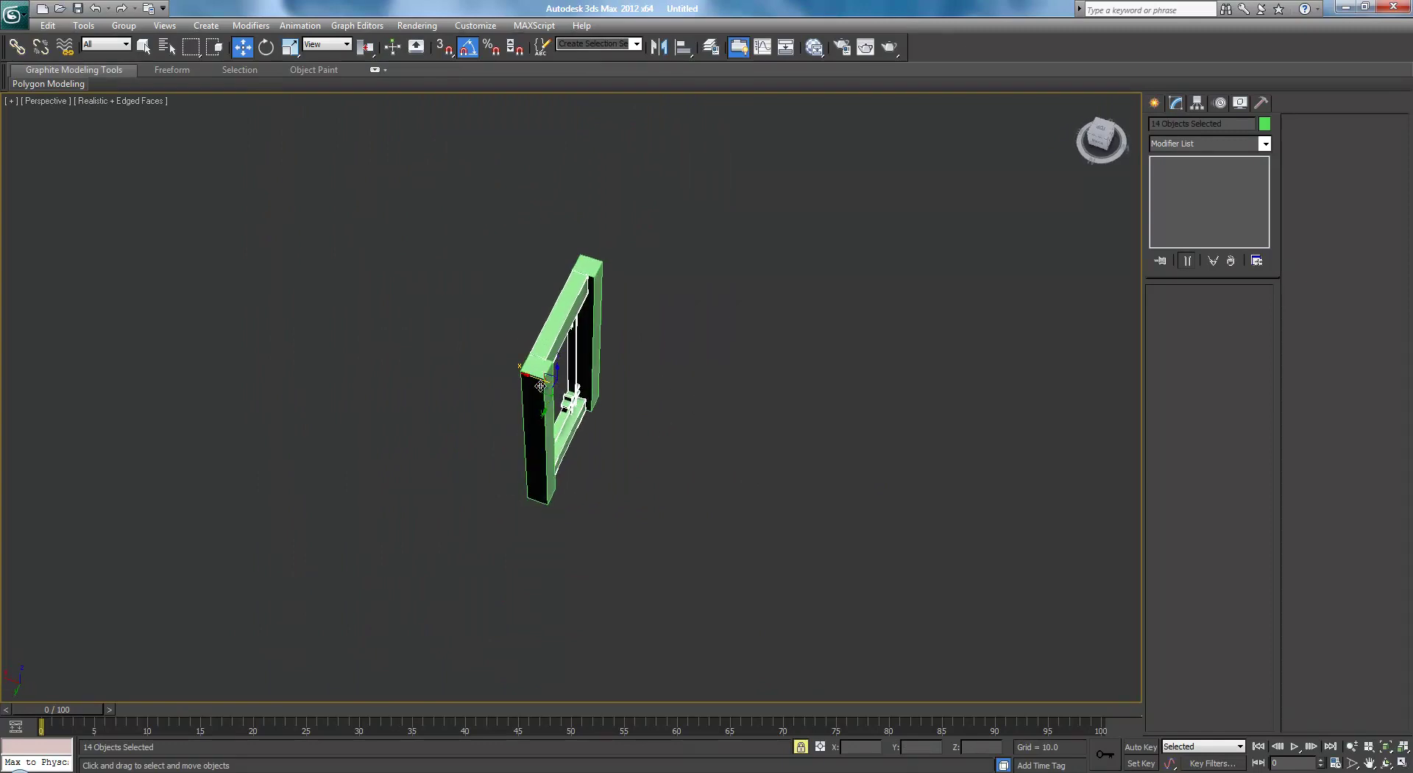
shift+drag(535, 380, 648, 413)
click(701, 449)
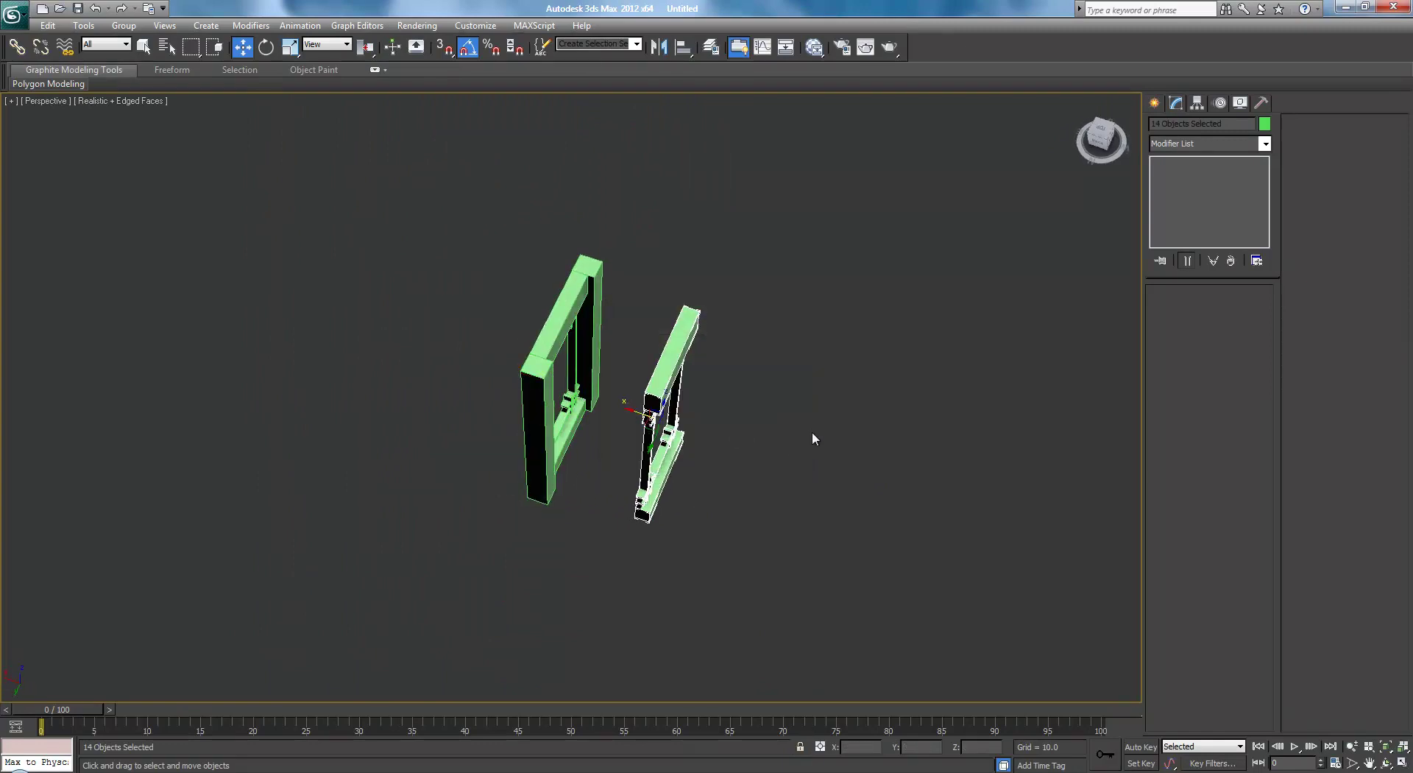
- Rotate the copied rails and lattice perpendicular to the panel and place a second copy of them along the Y axis
key(e)
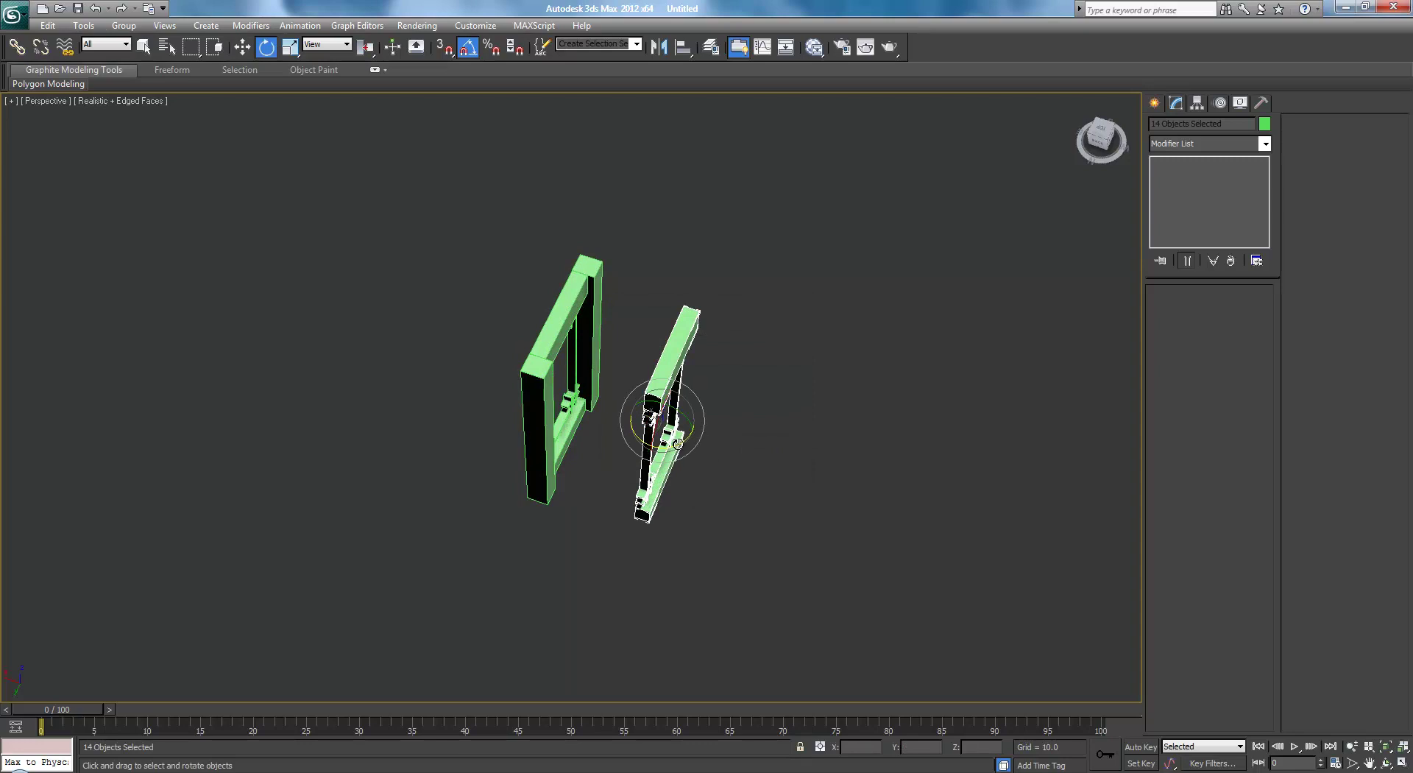
mouse_move(678, 444)
mouse_down()
mouse_move(600, 448)
mouse_move(802, 439)
mouse_move(820, 463)
mouse_move(809, 443)
mouse_up()
click(703, 457)
key(w)
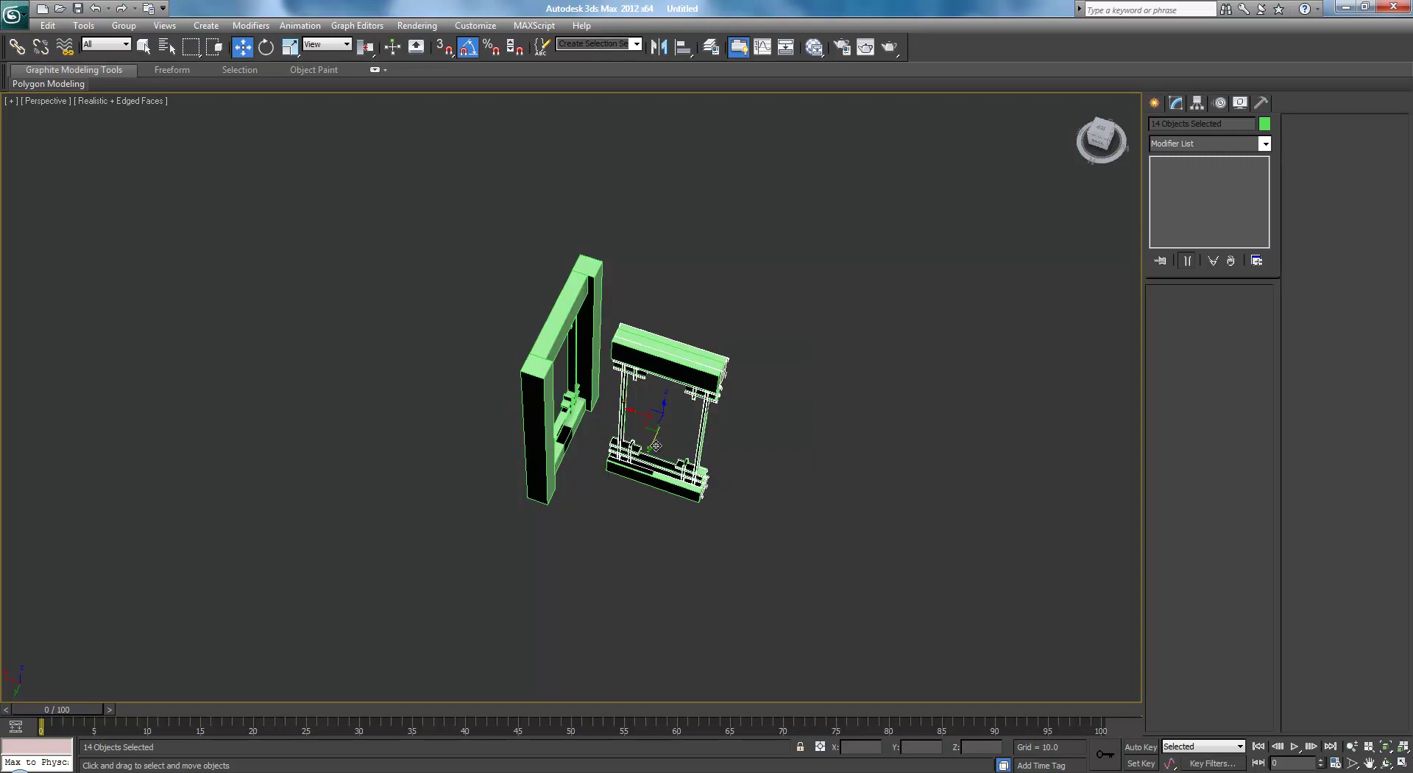
drag(654, 445, 625, 507)
alt+middle_drag(609, 487, 542, 497)
- Move one rotated copy against the upper corner post in the top view, flush with the post's outer face
key(t)
middle_drag(588, 420, 672, 493)
drag(335, 253, 449, 291)
scroll(464, 302, up, 5)
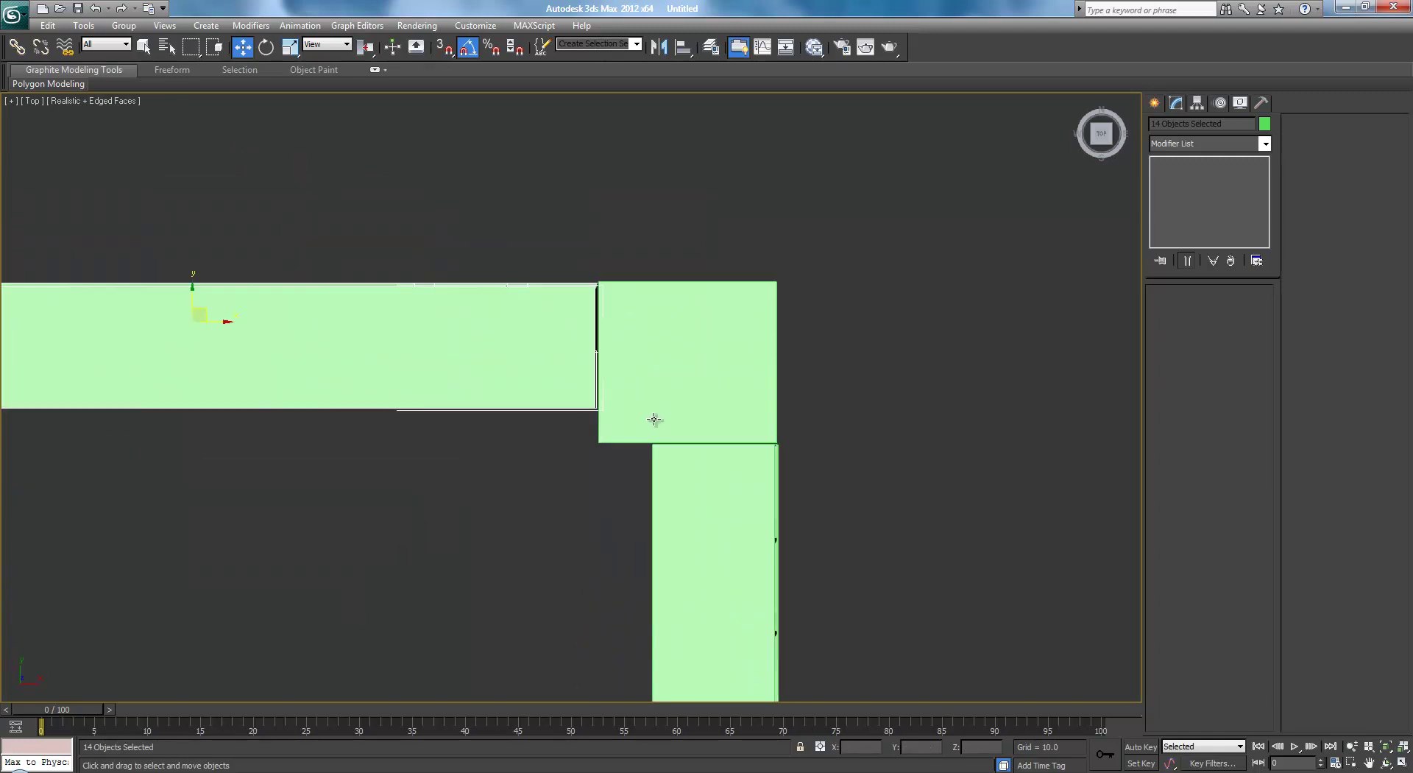
mouse_move(203, 312)
mouse_down()
mouse_move(192, 309)
mouse_move(204, 305)
mouse_up()
- Select the other rotated copy and move it against the lower corner post, flush with the post's outer face
scroll(354, 391, down, 8)
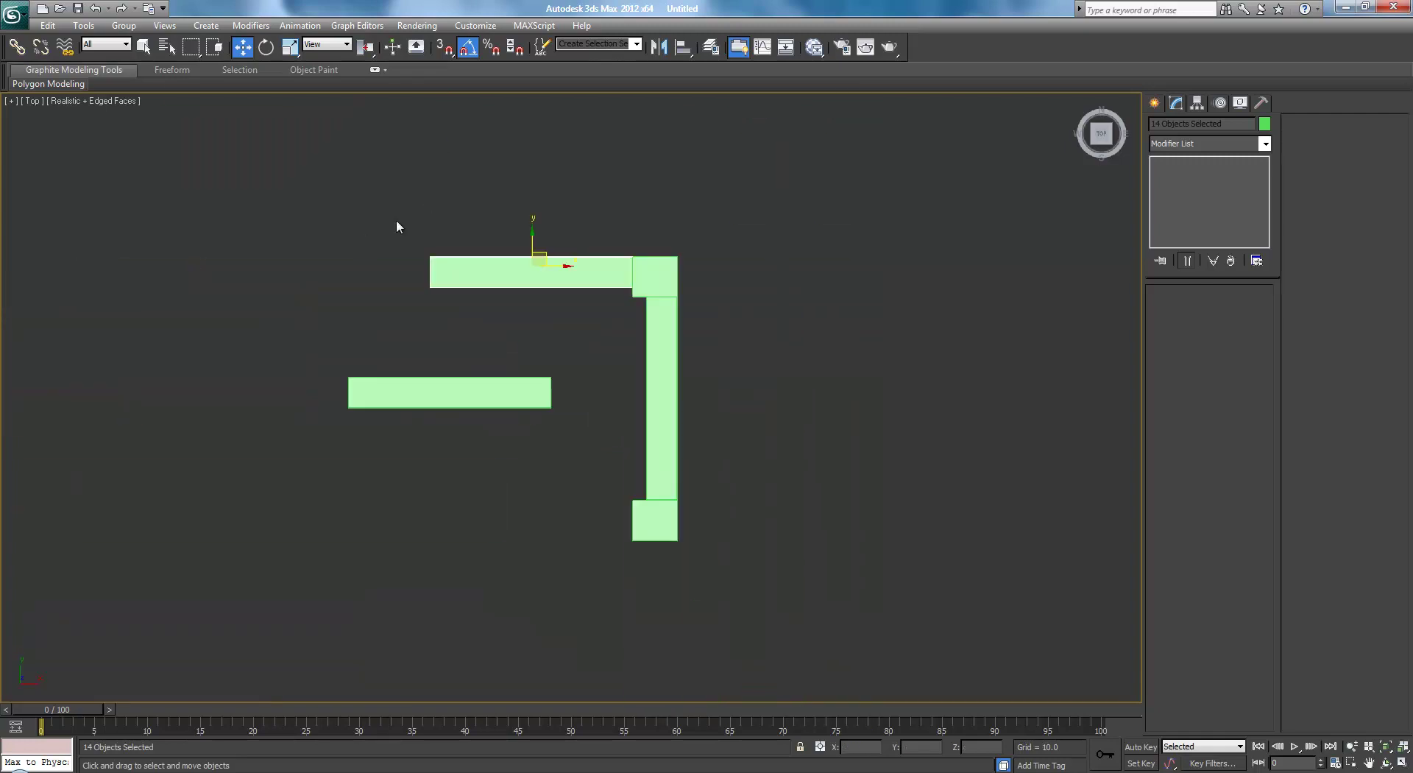
drag(567, 452, 568, 452)
scroll(571, 432, up, 2)
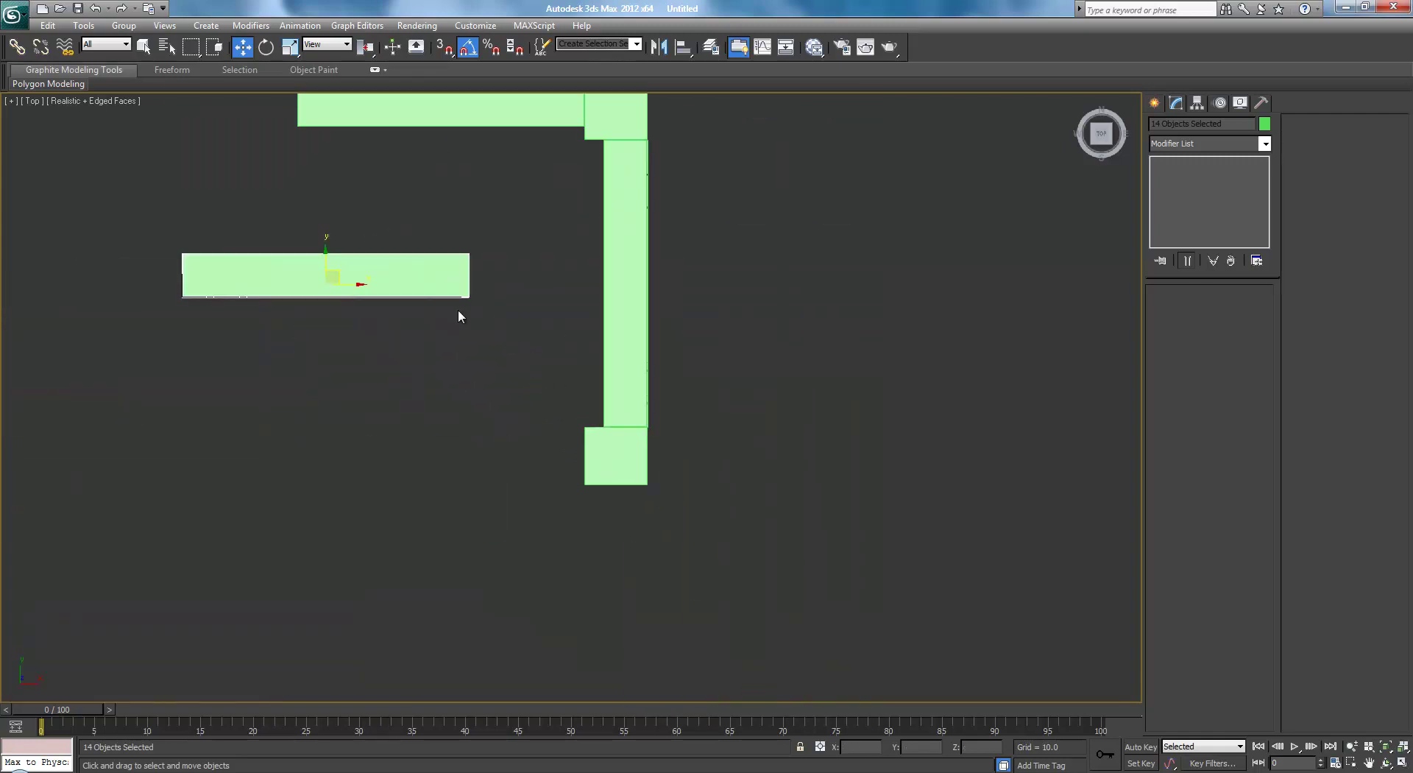
drag(342, 285, 435, 453)
scroll(505, 440, up, 4)
middle_drag(506, 439, 631, 124)
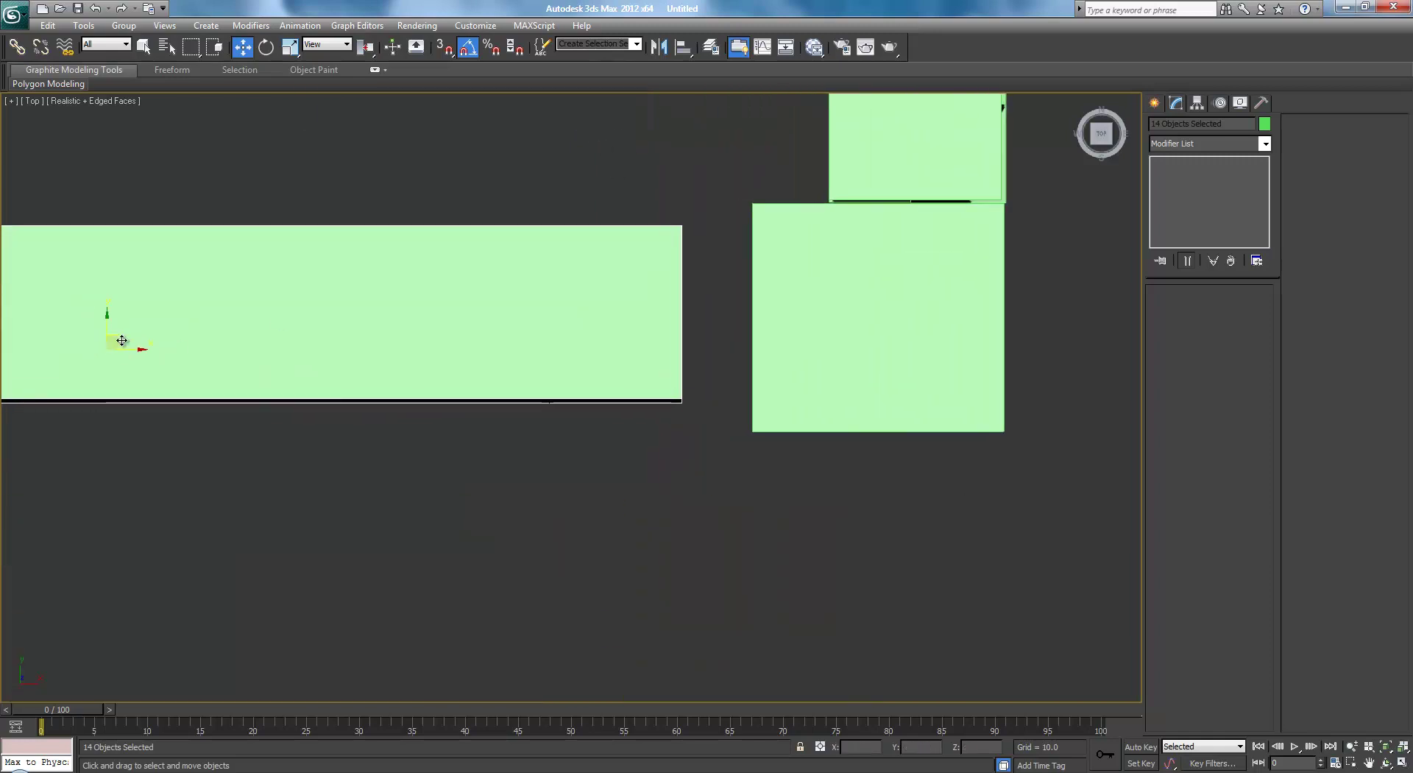
drag(114, 339, 186, 373)
click(353, 511)
- Examine in wireframe from above how the panel pieces meet the lower corner post
scroll(356, 501, down, 3)
scroll(637, 294, down, 1)
scroll(479, 467, up, 4)
key(F3)
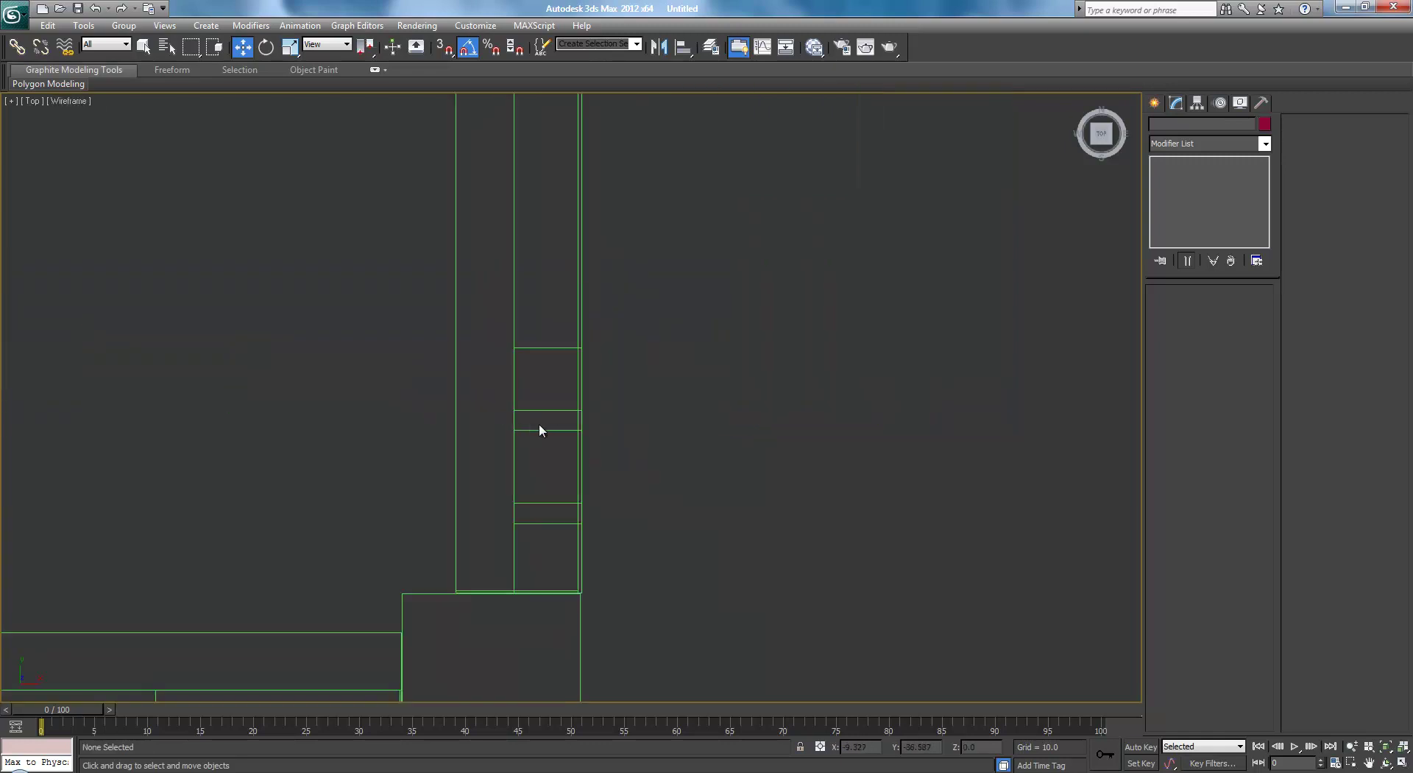
scroll(466, 400, up, 1)
scroll(508, 406, down, 1)
key(F3)
scroll(586, 397, down, 5)
middle_drag(551, 393, 557, 483)
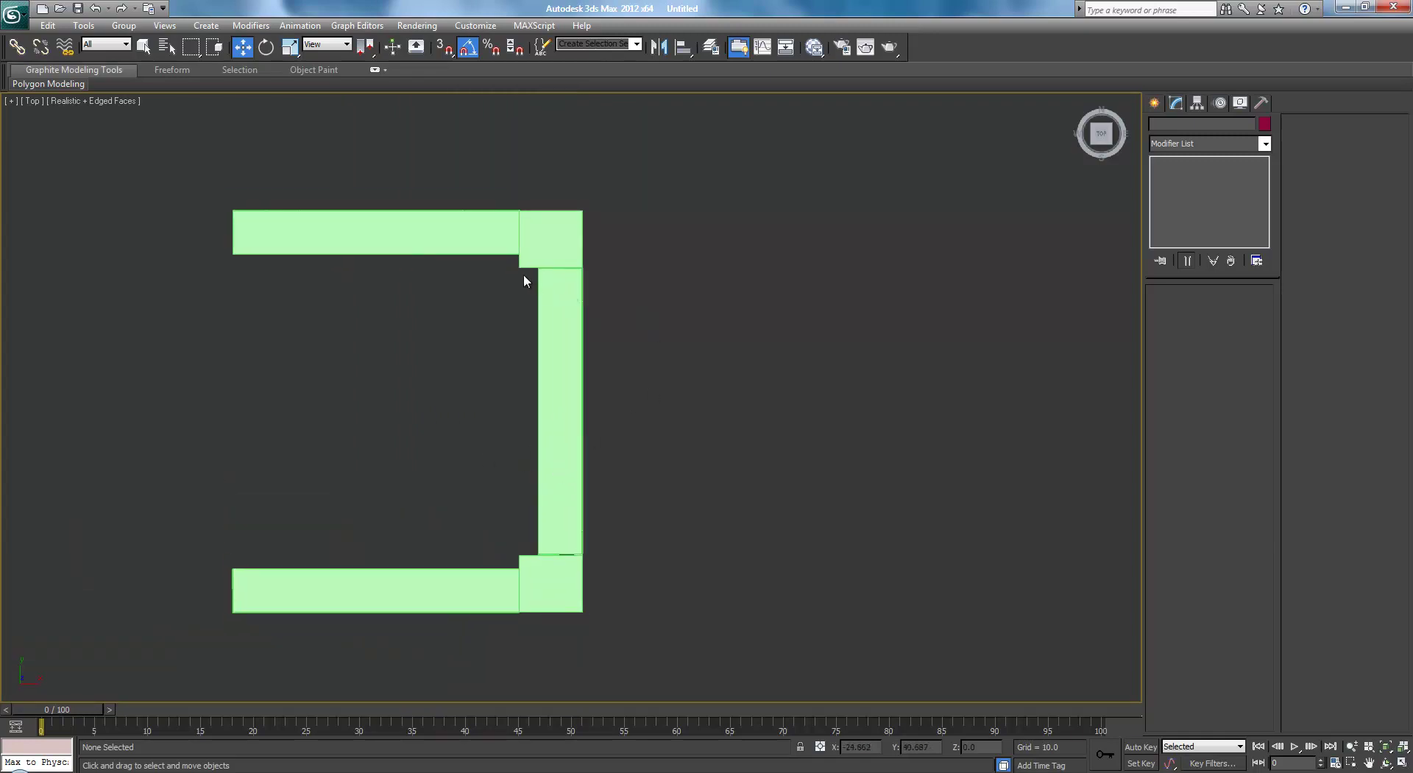
- Select the complete panel with its two corner posts and copy it along X to the open end of the side panels
click(536, 258)
click(666, 216)
drag(549, 668, 551, 667)
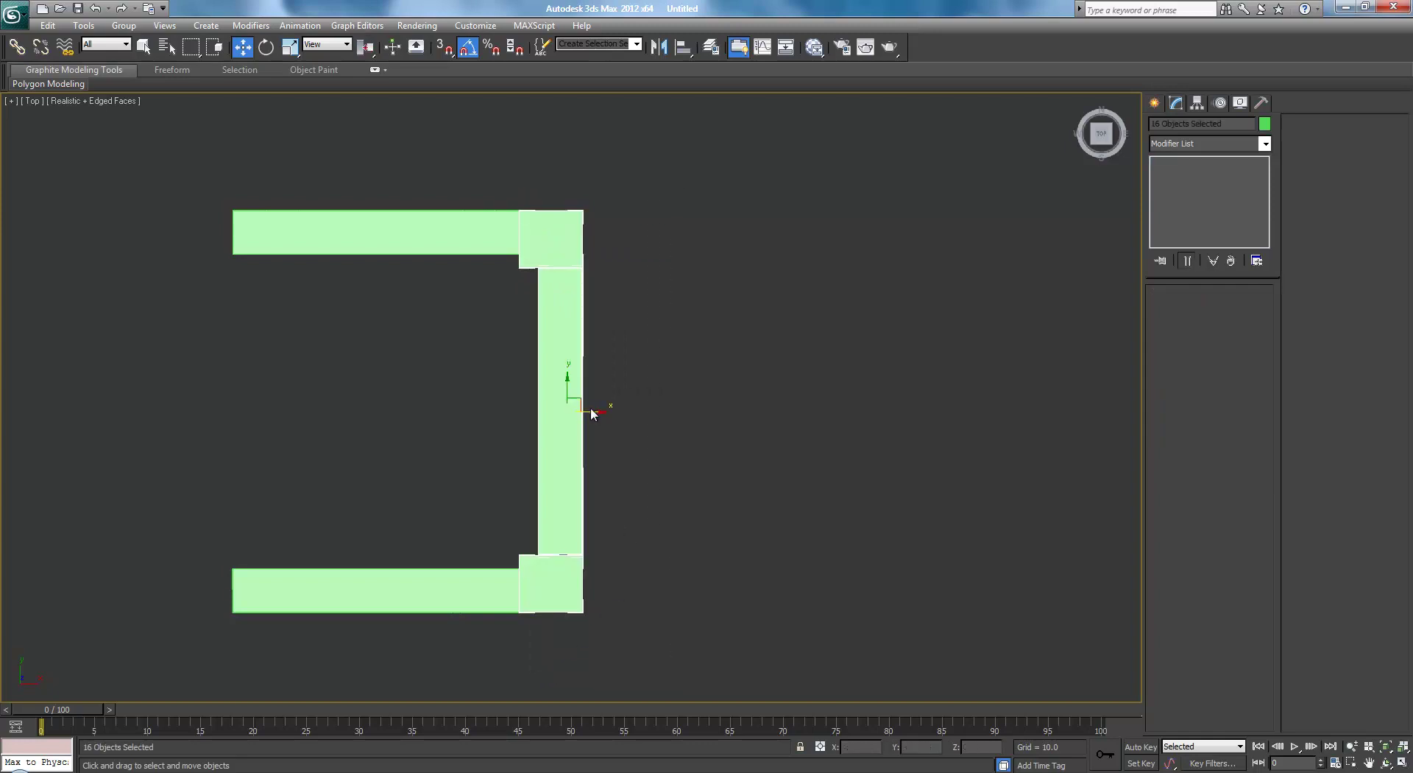
shift+drag(598, 409, 227, 409)
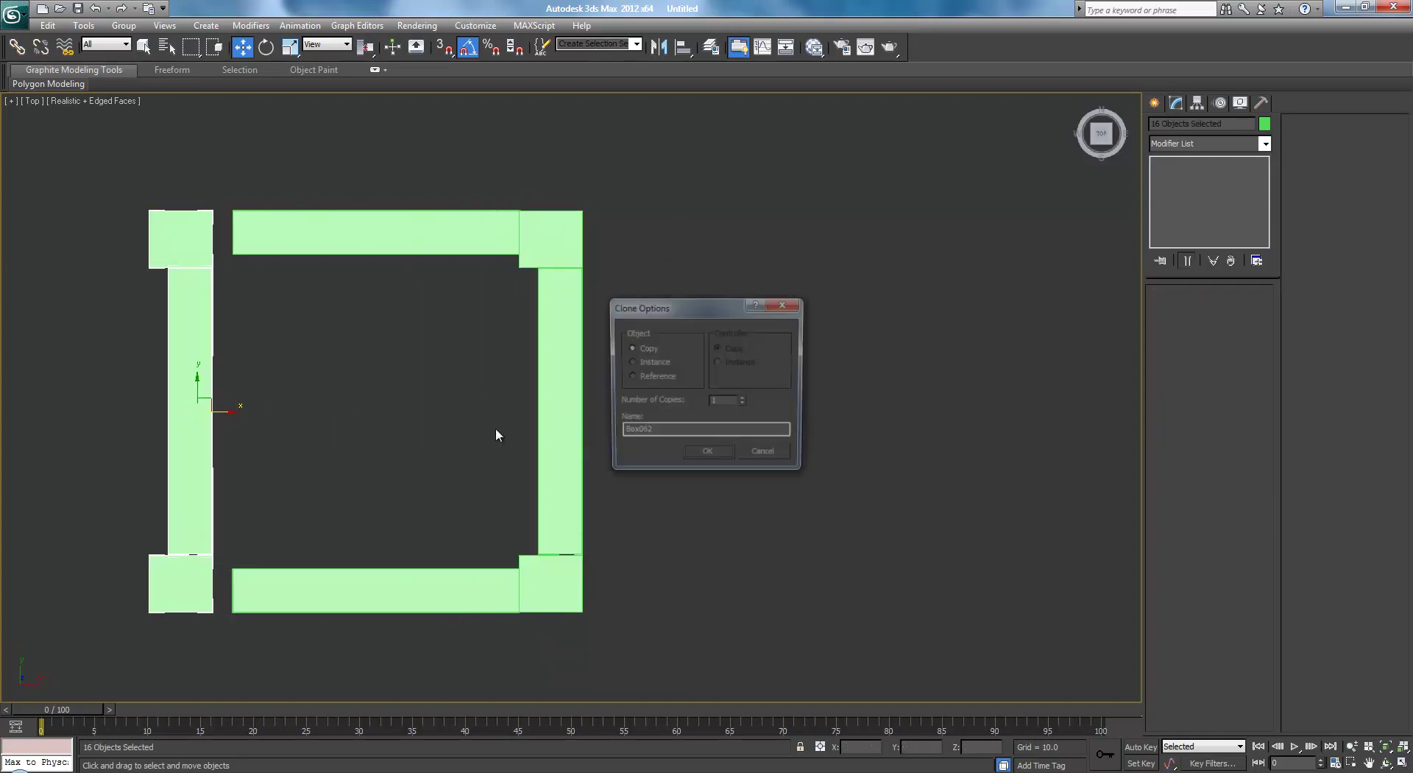
click(710, 462)
- Mirror the copied panel across the X axis without cloning and move it against the side panels' free ends, closing the box
click(660, 46)
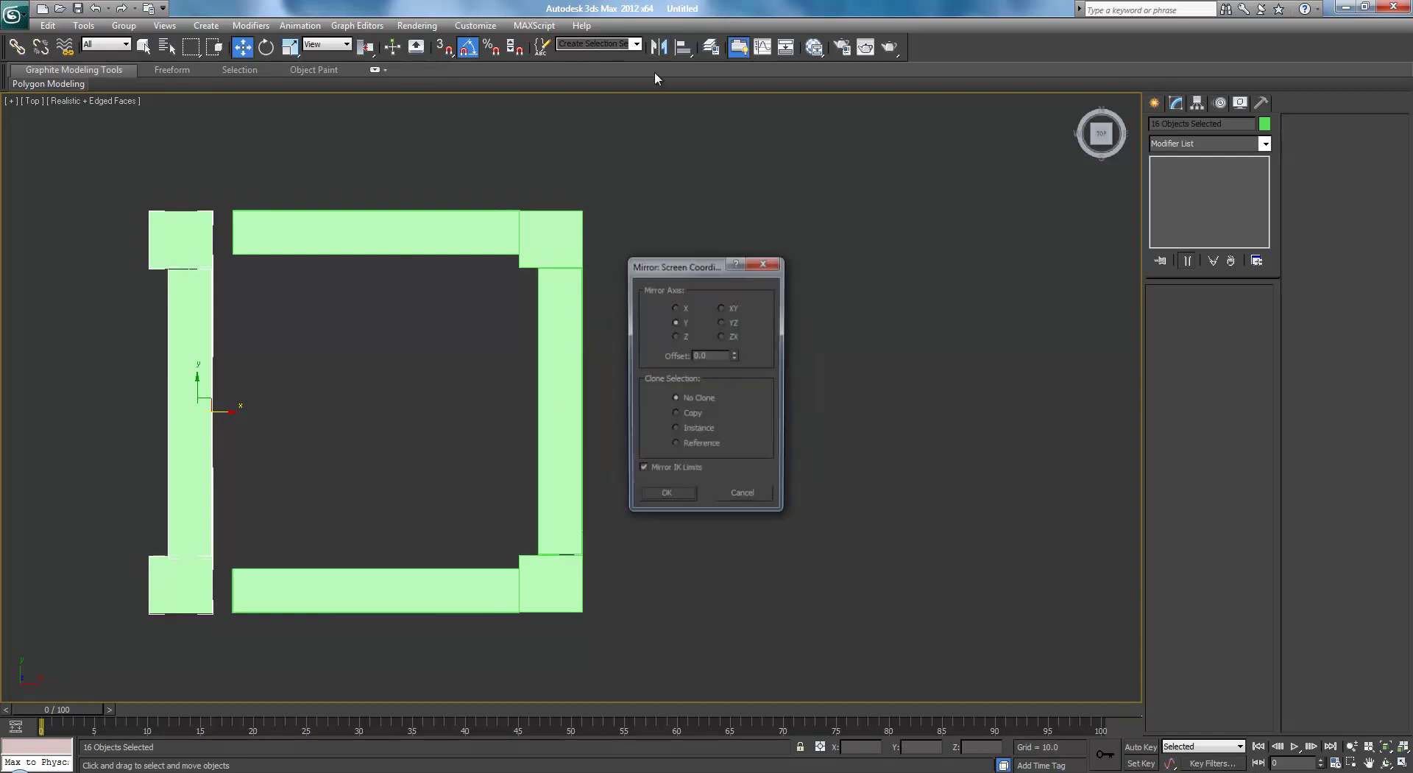
click(674, 307)
click(673, 493)
middle_drag(283, 452, 439, 454)
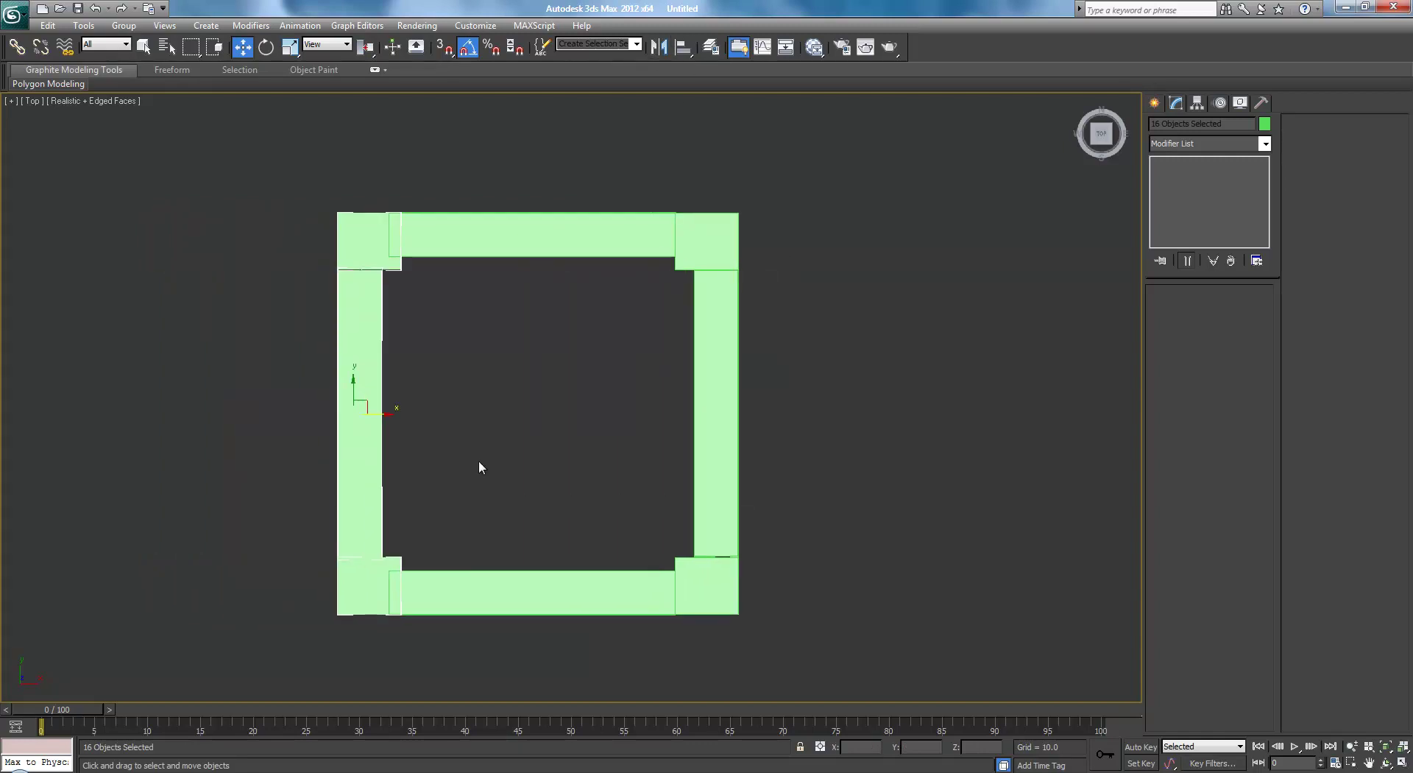
drag(378, 419, 367, 427)
middle_drag(420, 475, 496, 410)
scroll(455, 402, up, 3)
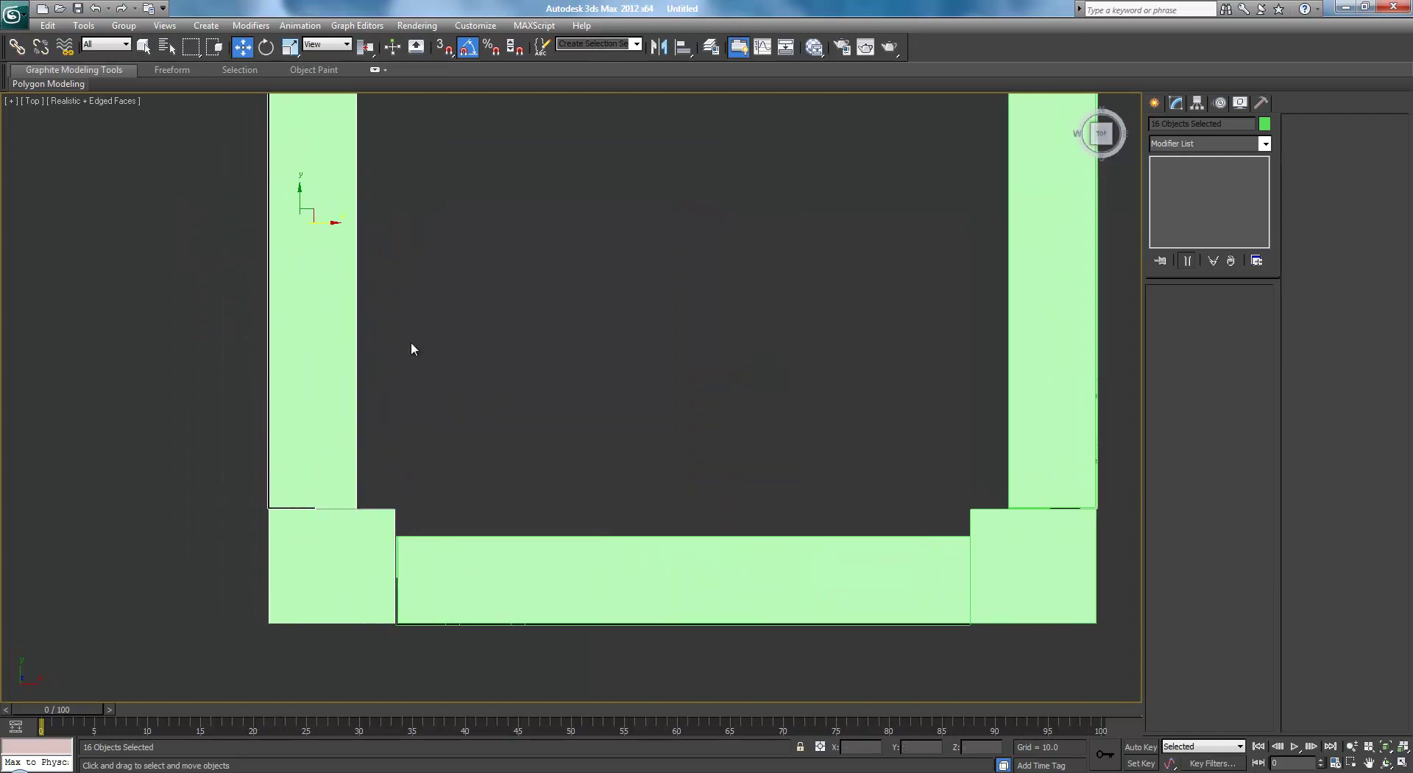
middle_drag(410, 347, 506, 406)
drag(421, 280, 421, 282)
click(686, 407)
- Render the perspective view of the assembled lattice box and close the rendered image
key(p)
scroll(690, 392, down, 3)
alt+middle_drag(705, 436, 530, 286)
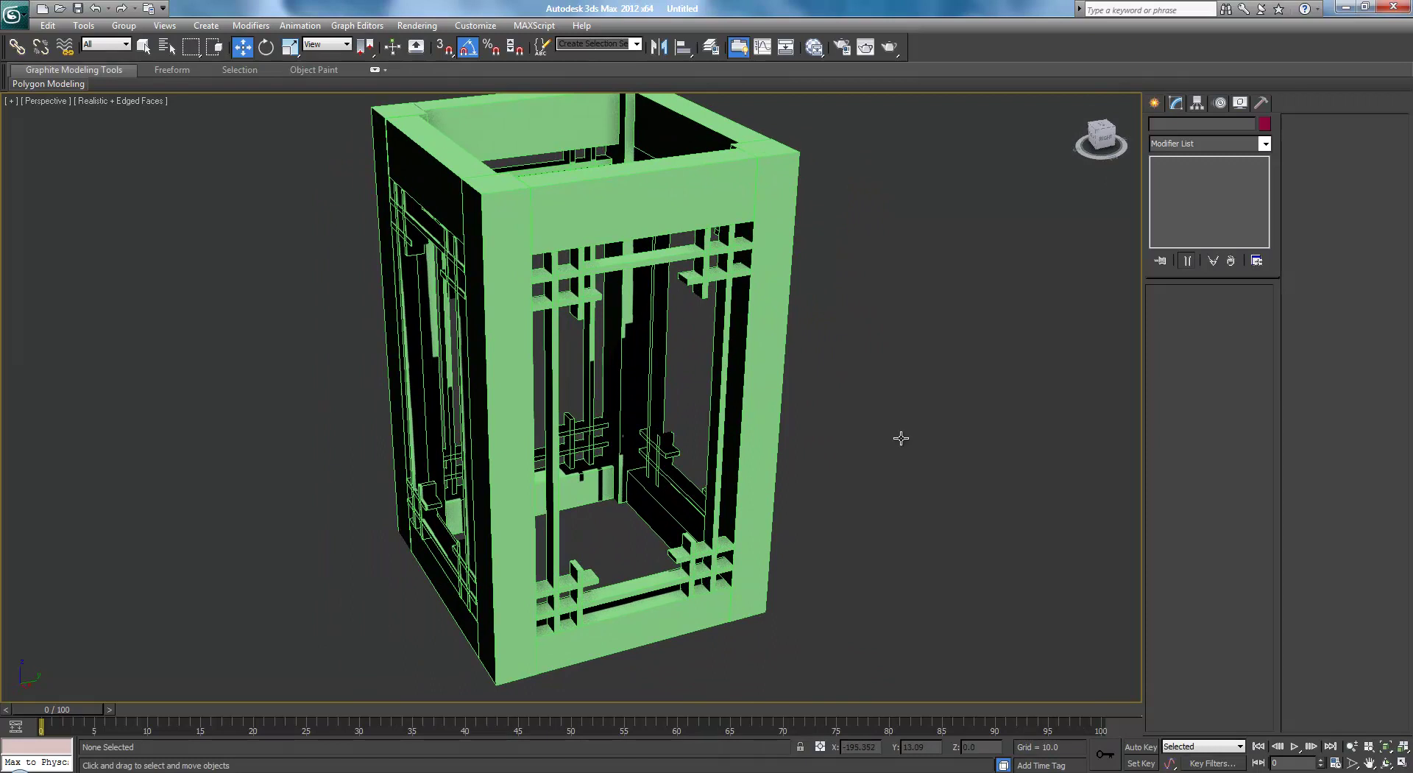
middle_drag(516, 277, 553, 182)
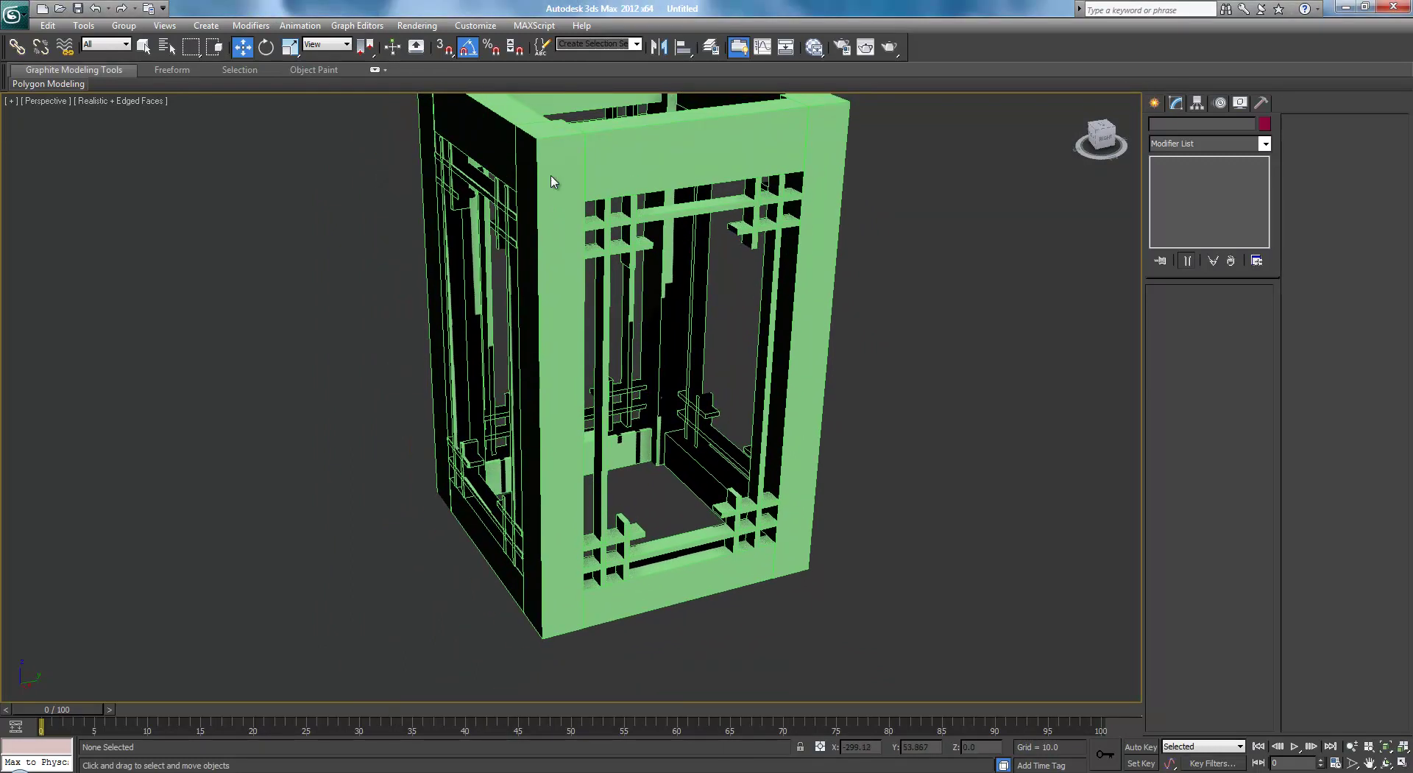
click(841, 46)
click(879, 192)
click(889, 48)
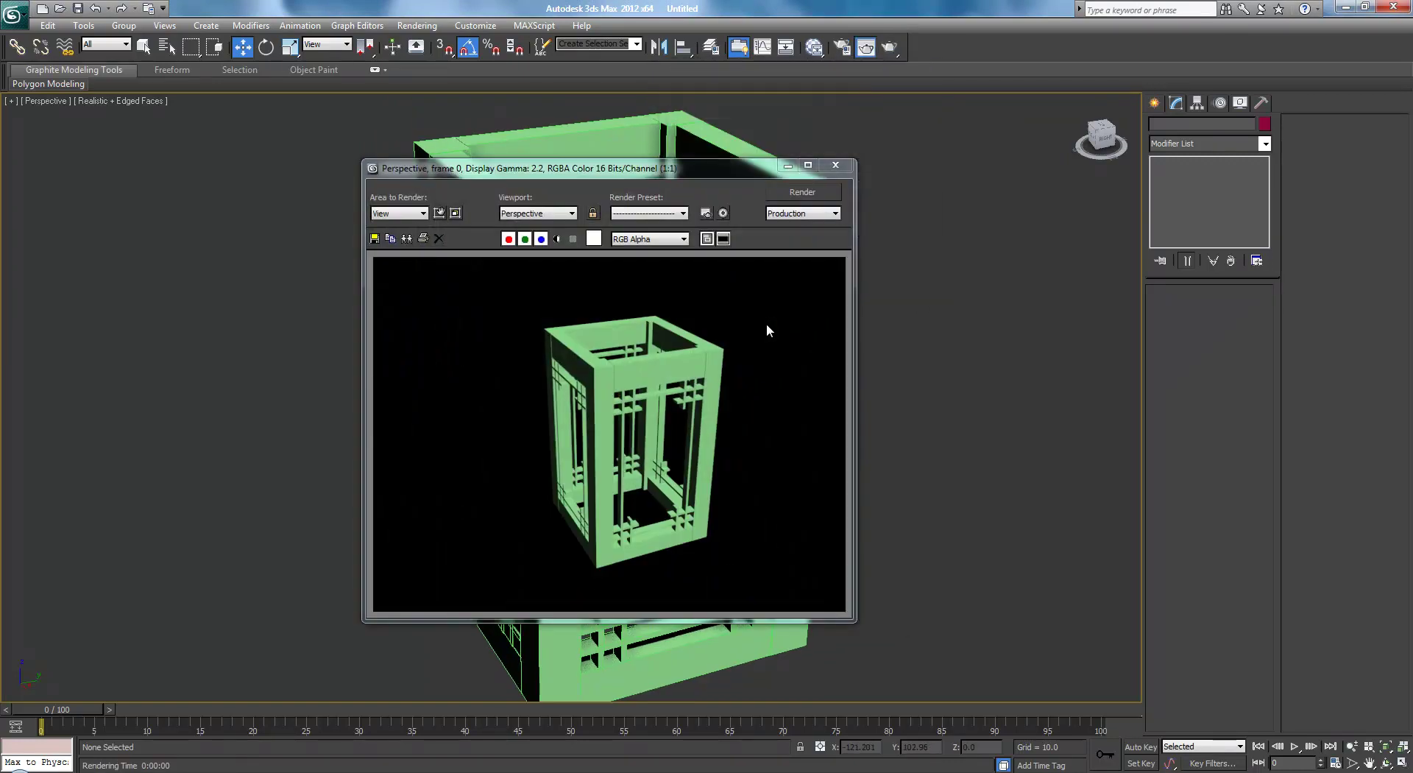
click(835, 165)
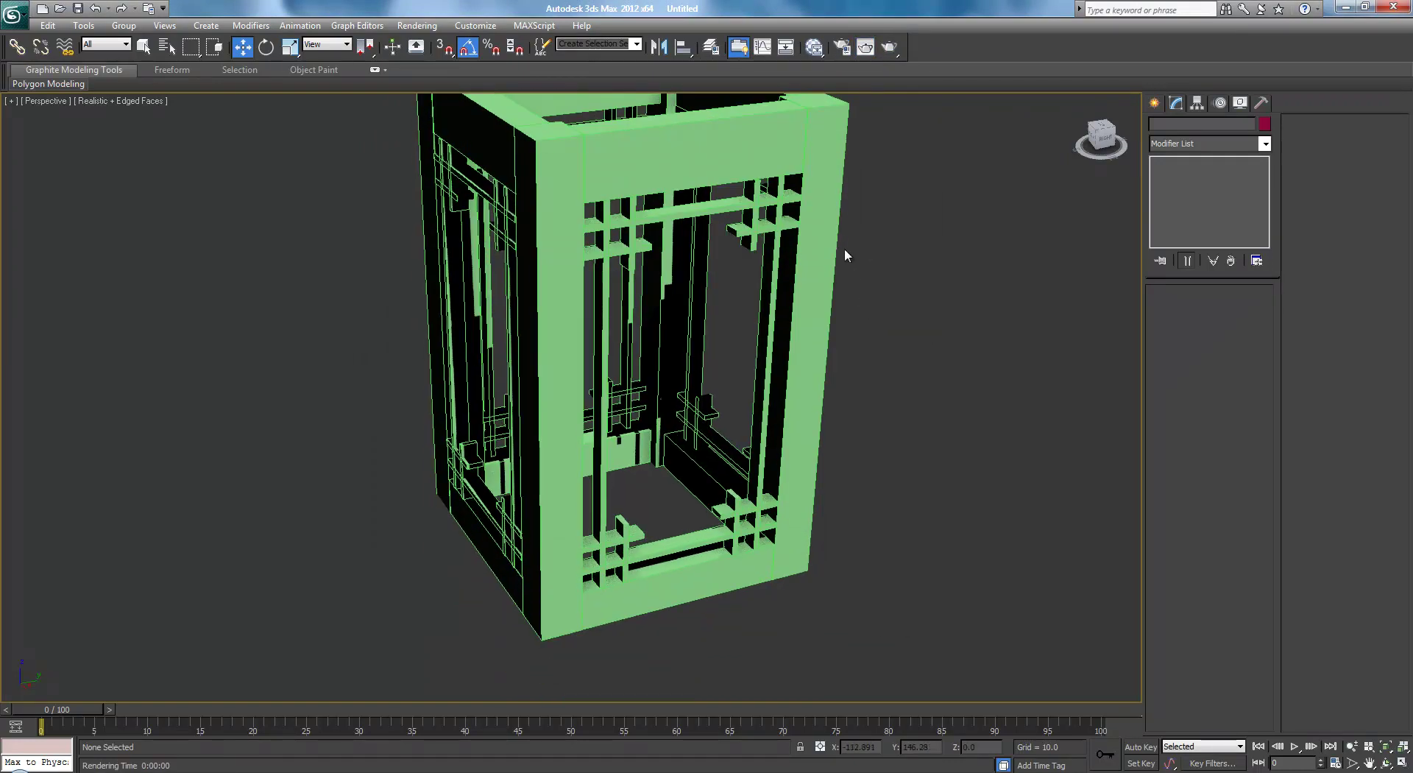
- Draw a ground plane about 388.5 long and 317.8 wide around the lattice box
click(1155, 102)
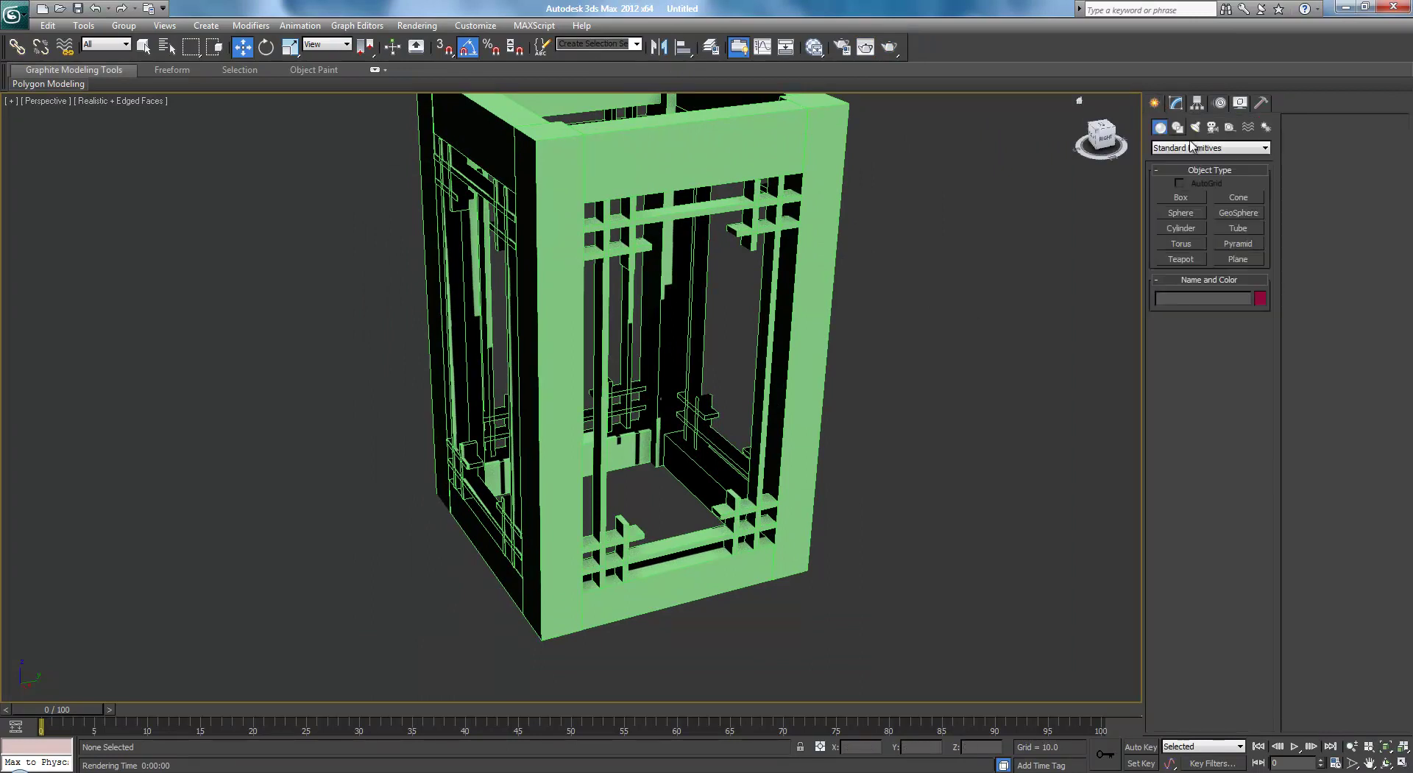
click(1239, 259)
scroll(997, 349, down, 5)
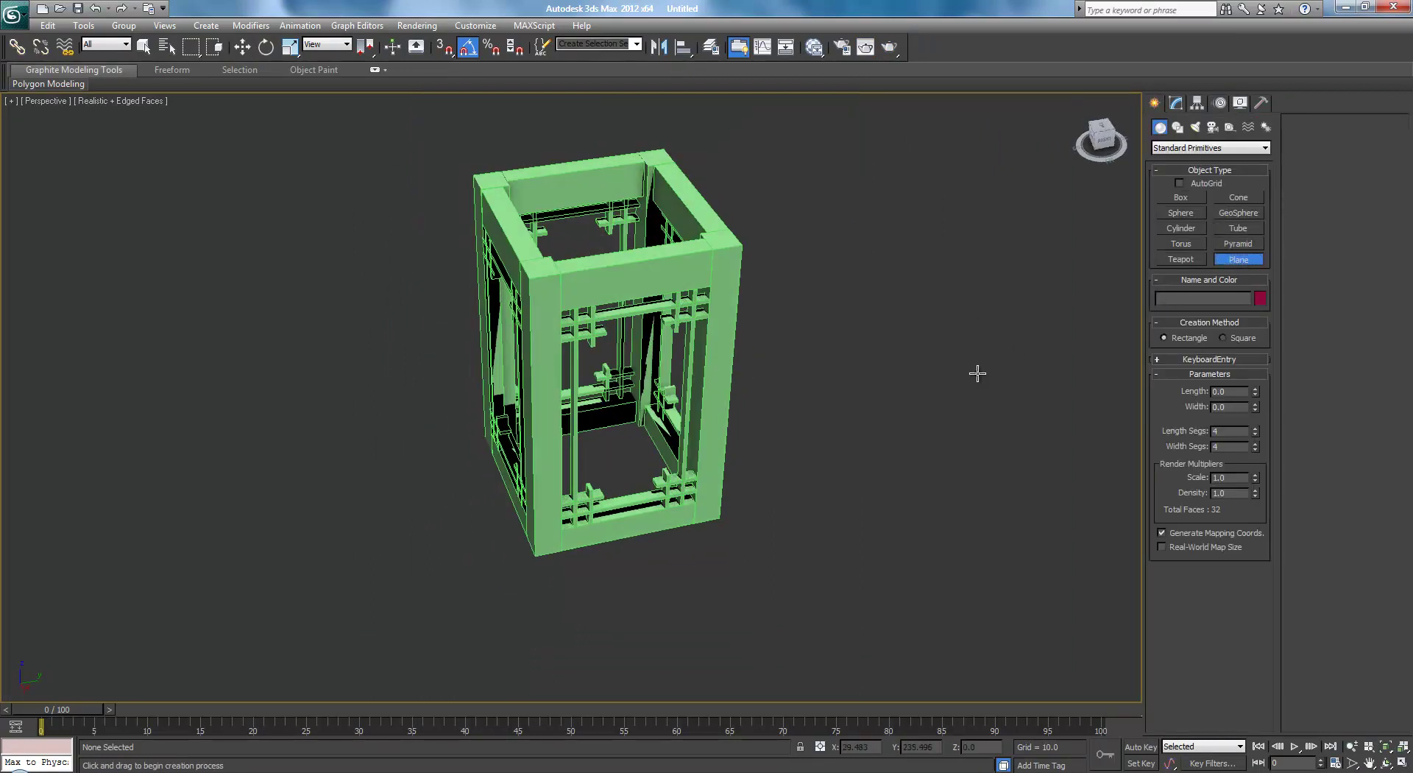
drag(469, 353, 716, 432)
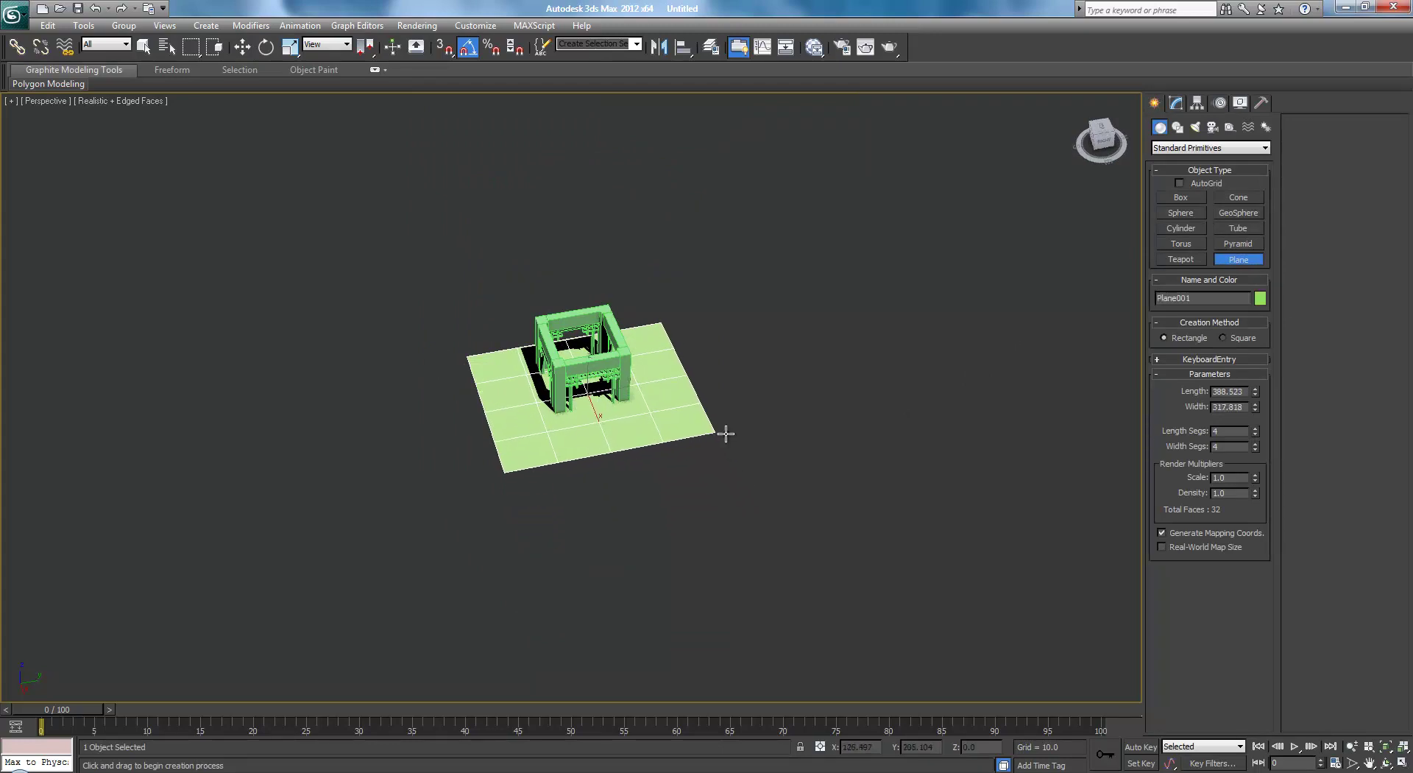
- Move the plane down to the bottom of the lattice box, at about Z -123.8
middle_drag(724, 433, 760, 467)
alt+middle_drag(761, 466, 726, 406)
key(w)
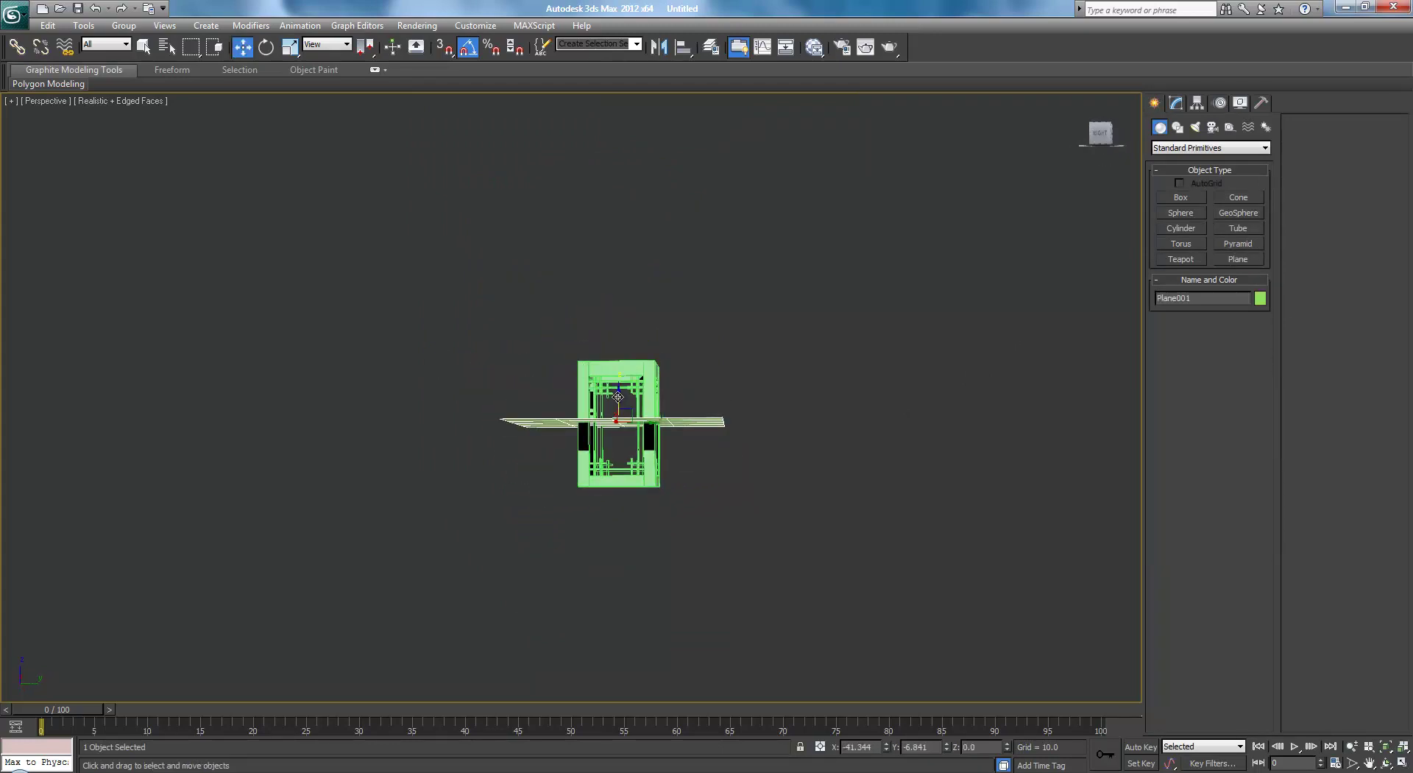
drag(617, 397, 634, 463)
click(774, 423)
alt+middle_drag(775, 422, 789, 425)
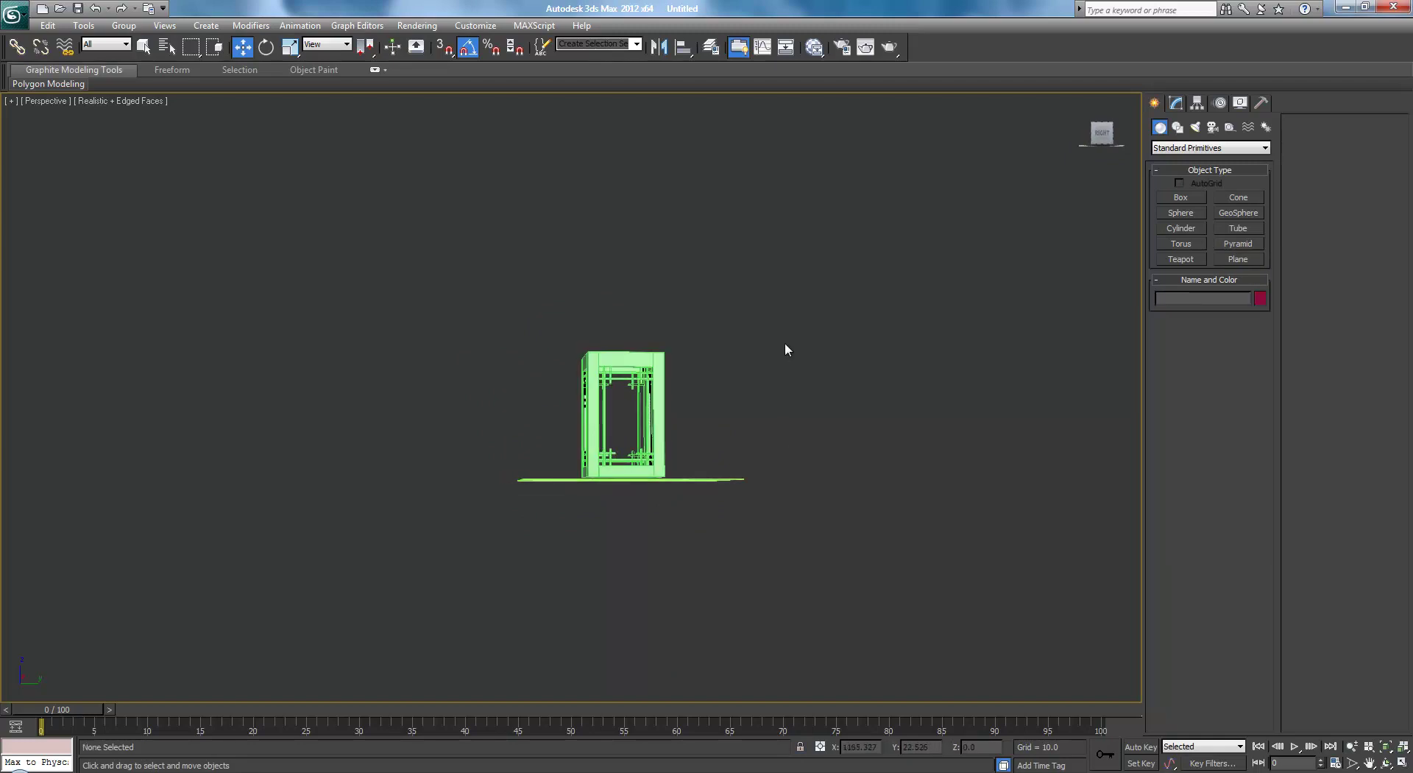
- Lower the plane about another 46 units in Z and adjust its placement, leaving a gap beneath the lattice box
alt+middle_drag(782, 359, 807, 420)
scroll(807, 420, up, 4)
click(816, 377)
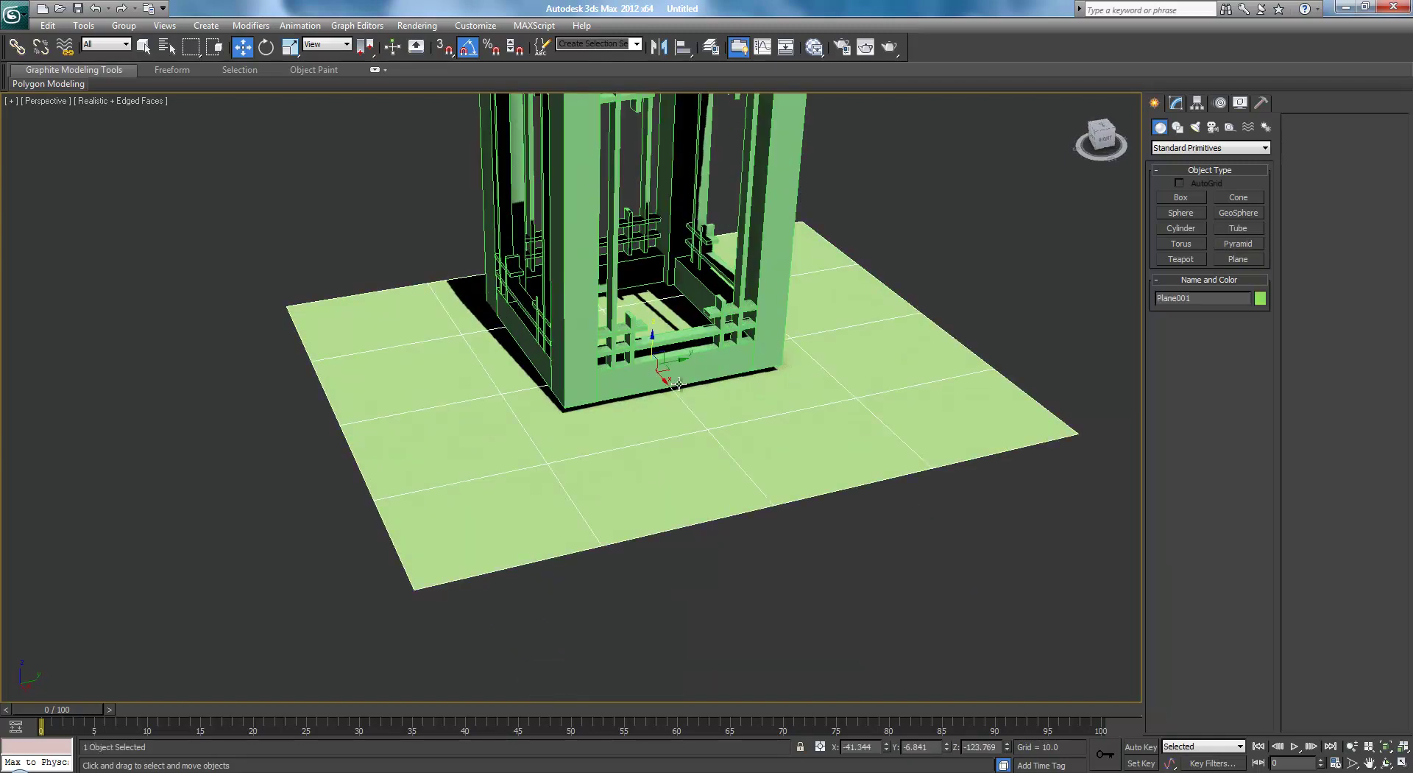
drag(648, 341, 663, 436)
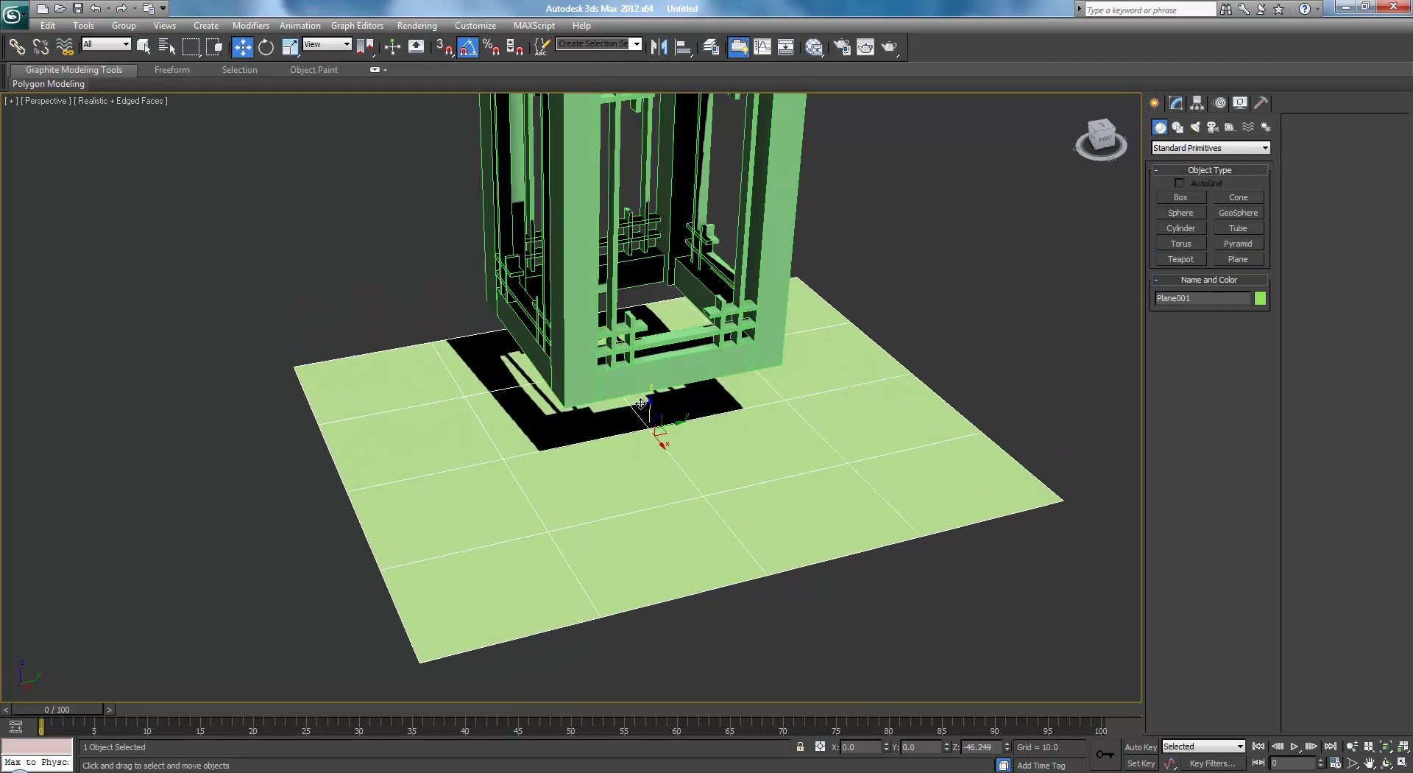
click(362, 248)
alt+middle_drag(362, 248, 619, 495)
click(489, 459)
drag(488, 461, 458, 475)
click(807, 390)
alt+middle_drag(807, 390, 703, 288)
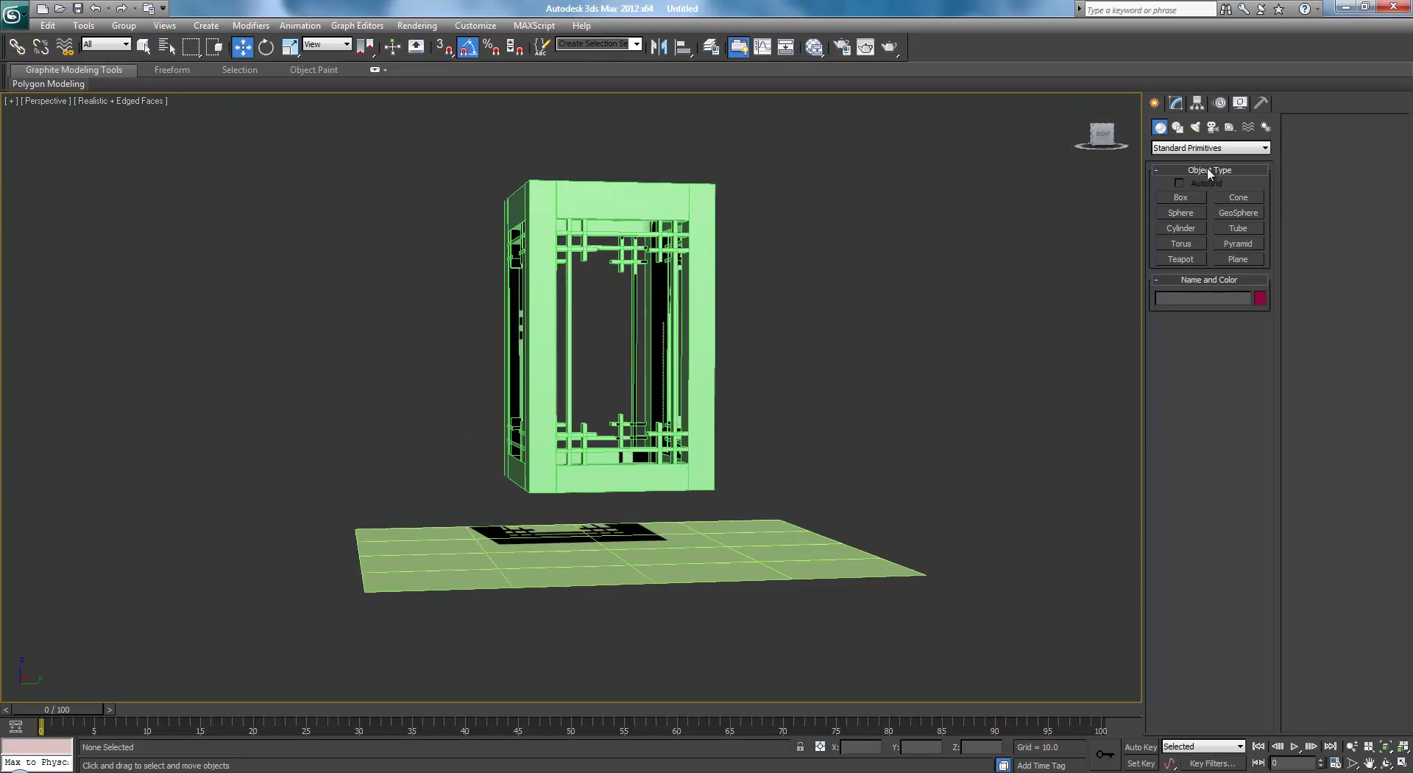
- Draw a box about 19.7 long, 4.4 wide and 19.7 high beside the lattice box's lower corner in the front view
scroll(842, 312, up, 3)
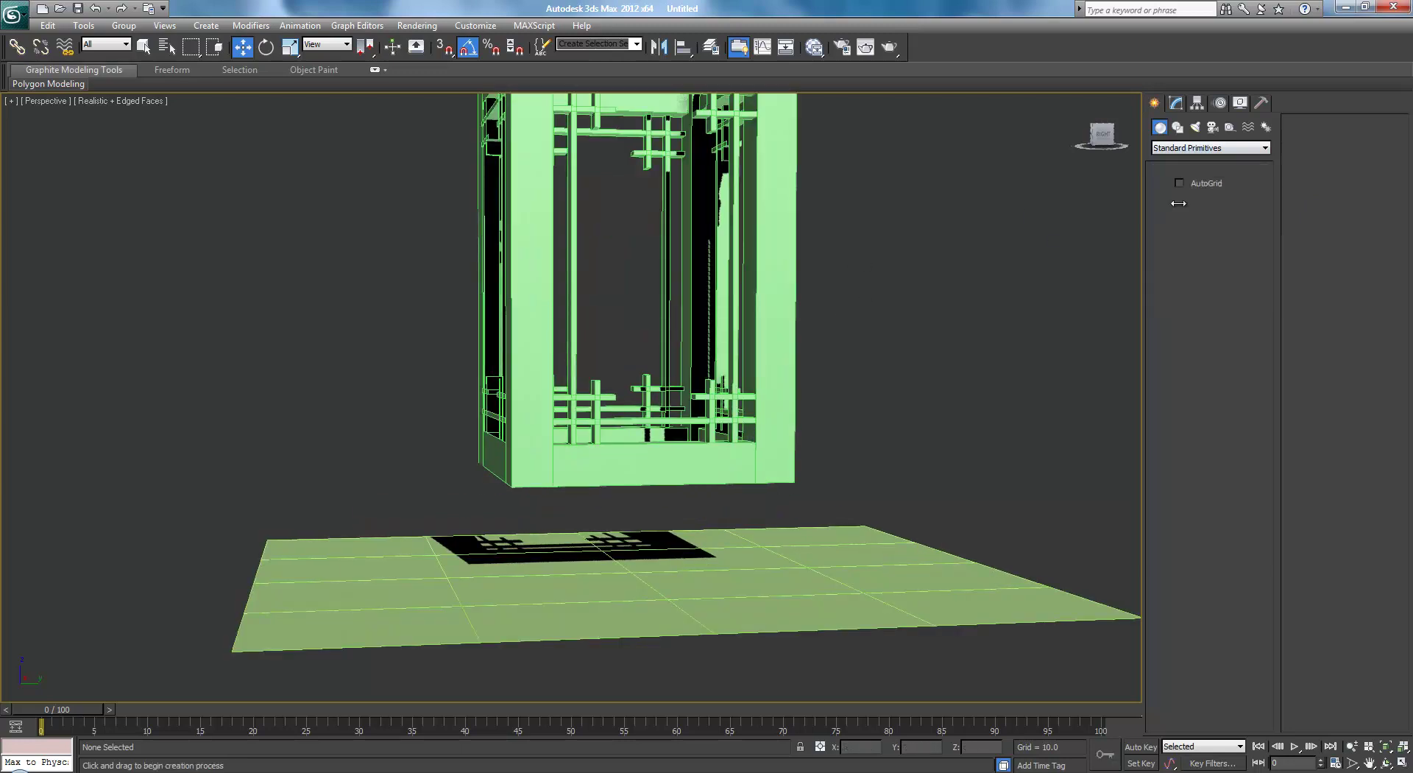
click(1181, 197)
key(f)
scroll(850, 305, down, 2)
middle_drag(817, 306, 876, 271)
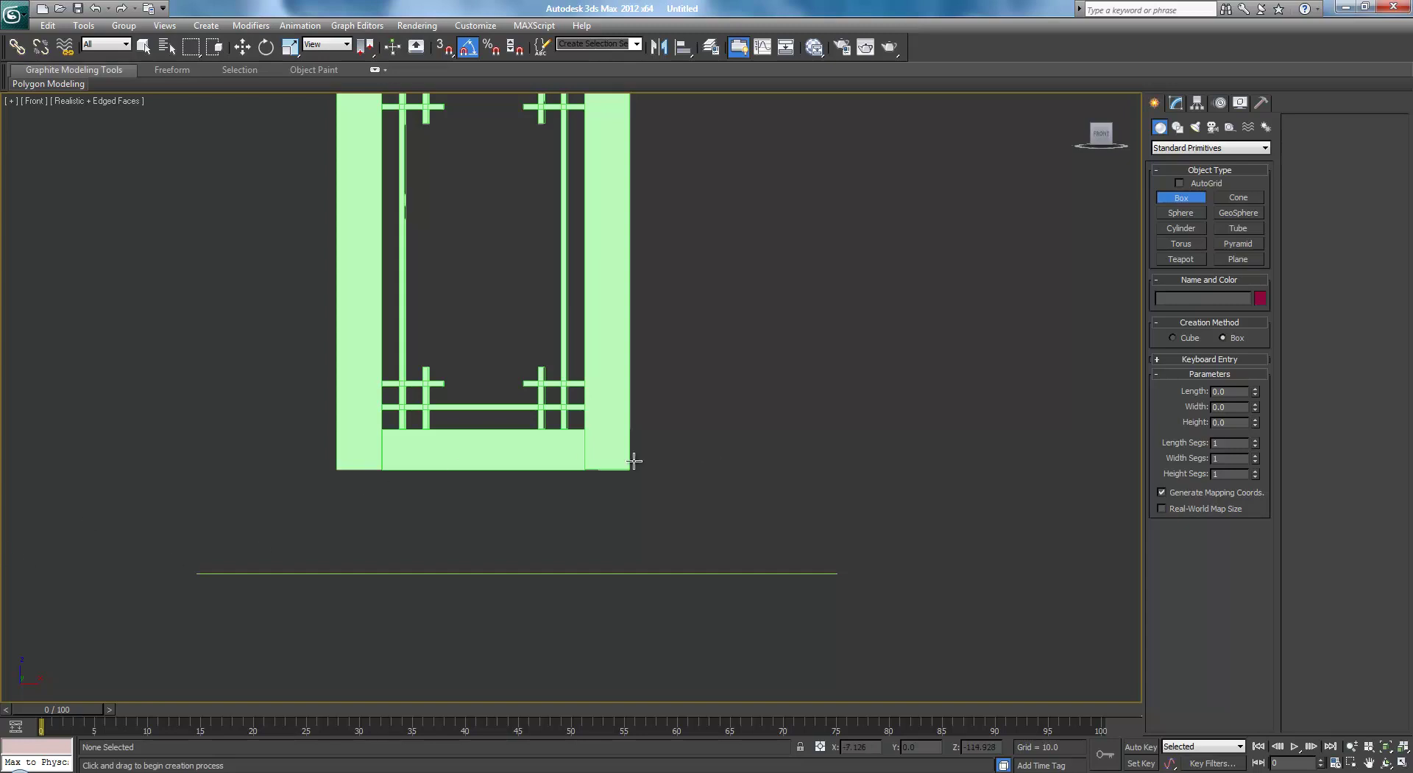
drag(647, 429, 647, 471)
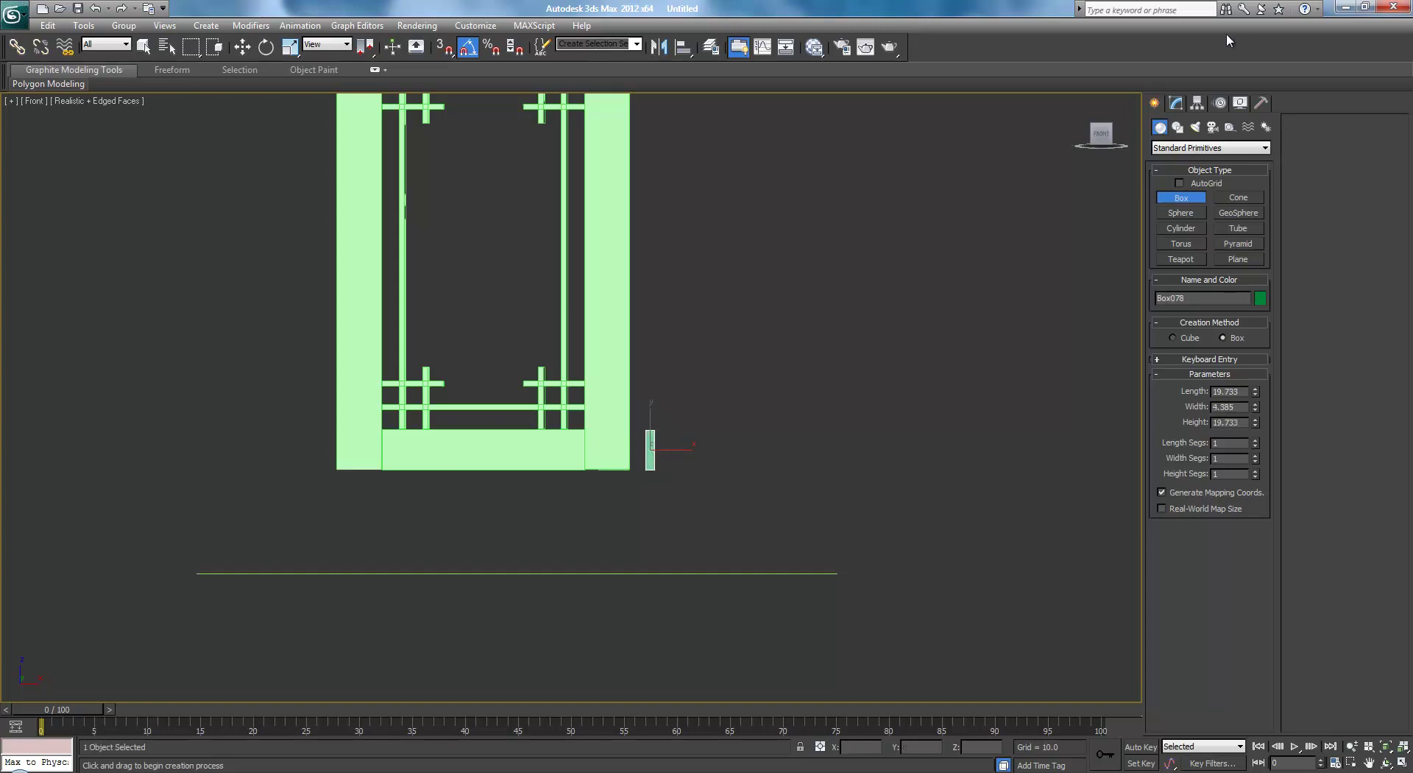
- Set the new box's length to 50
click(1176, 104)
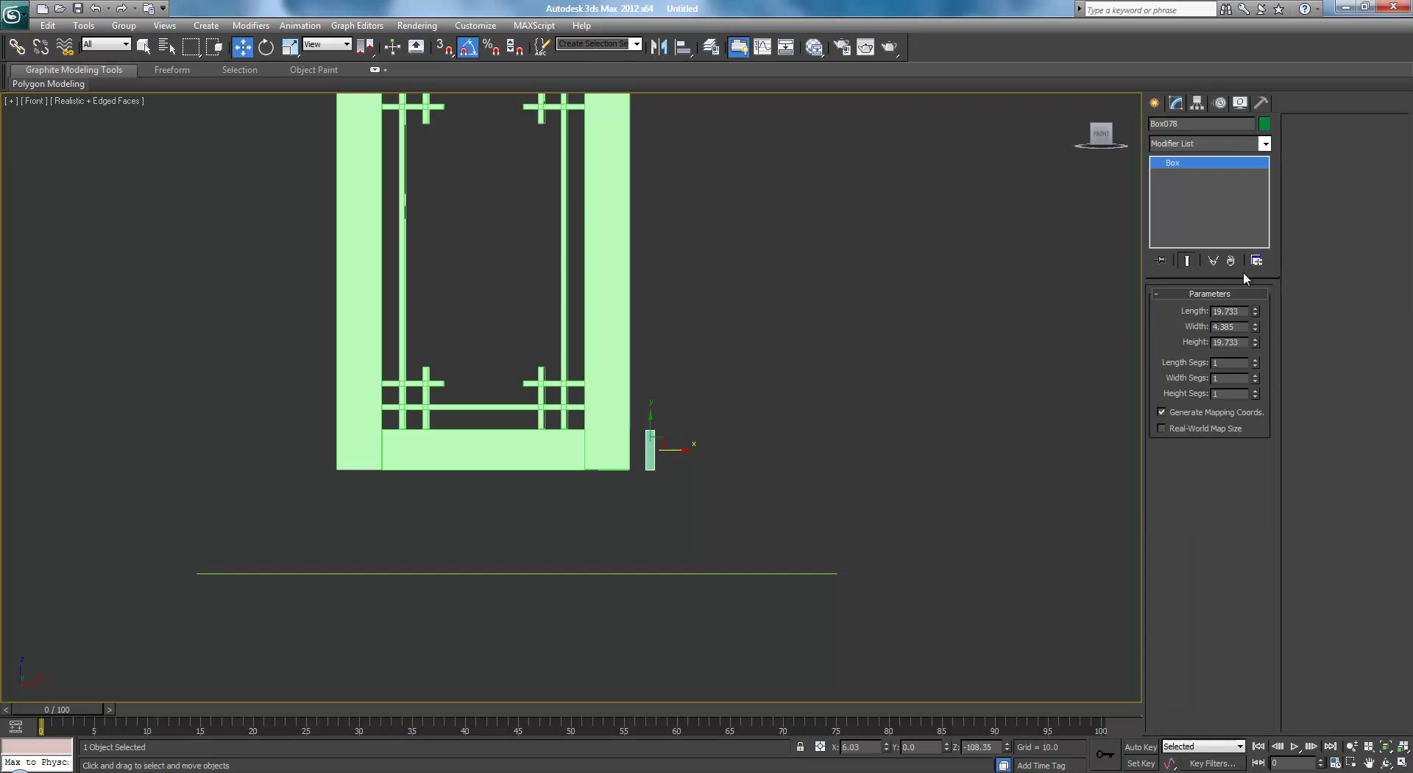
double_click(1244, 311)
text(60)
key(Return)
key(Return)
- Place the box beneath the middle of the lattice box, at about X -70, Z -143.4, and convert it to an editable poly
middle_drag(917, 480, 925, 493)
scroll(925, 494, up, 3)
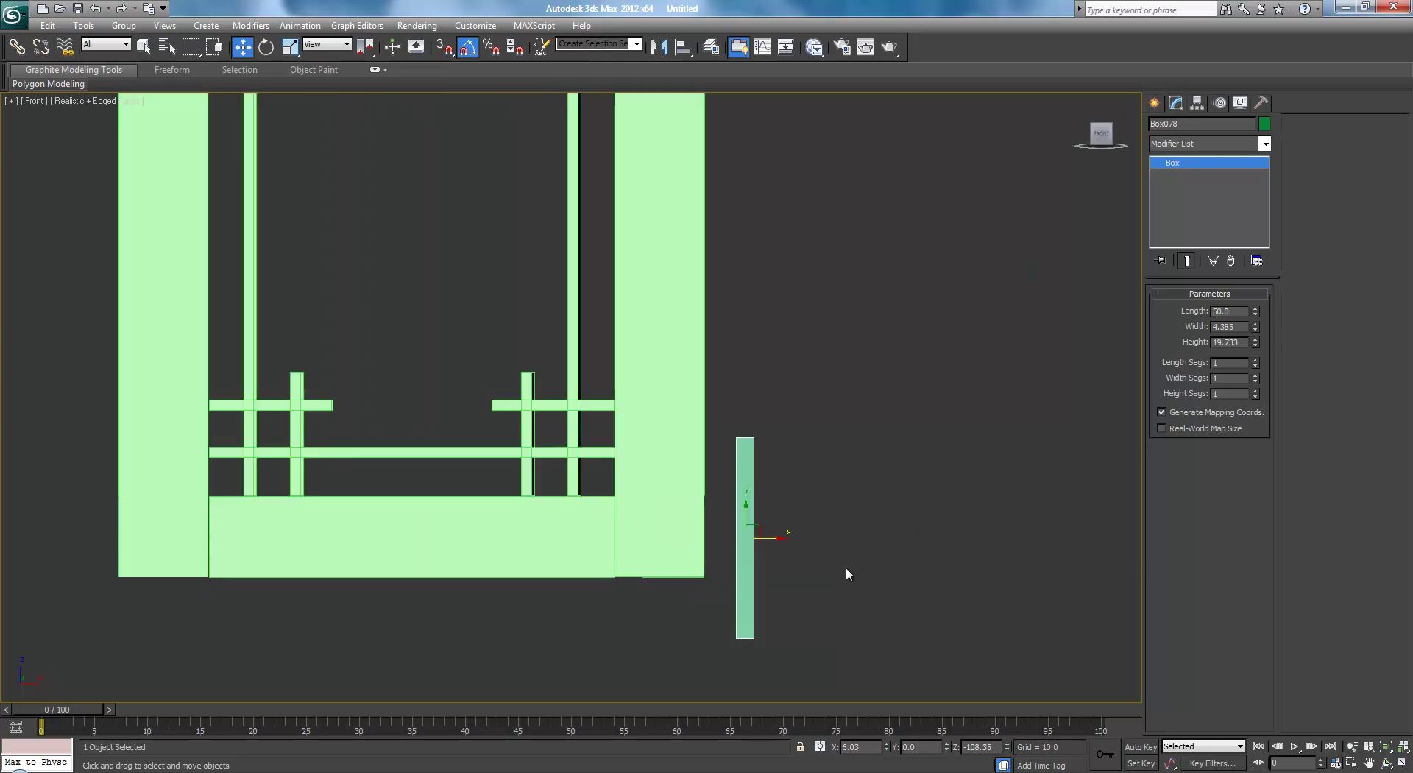
middle_drag(849, 567, 866, 449)
drag(773, 411, 468, 551)
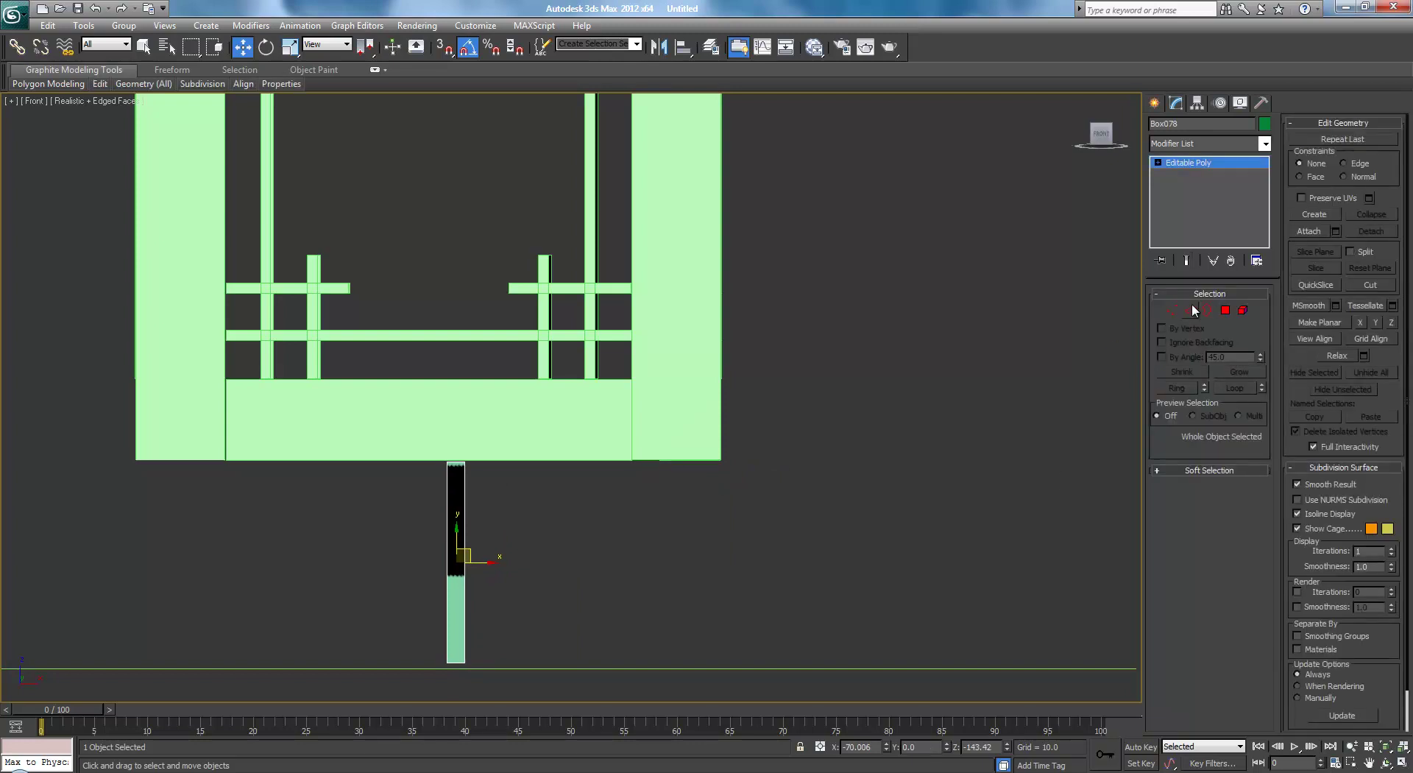
- Pull the block's two side vertex groups outward in X until it extends slightly past both sides of the lattice box
click(1173, 310)
scroll(706, 478, down, 3)
middle_drag(703, 477, 727, 398)
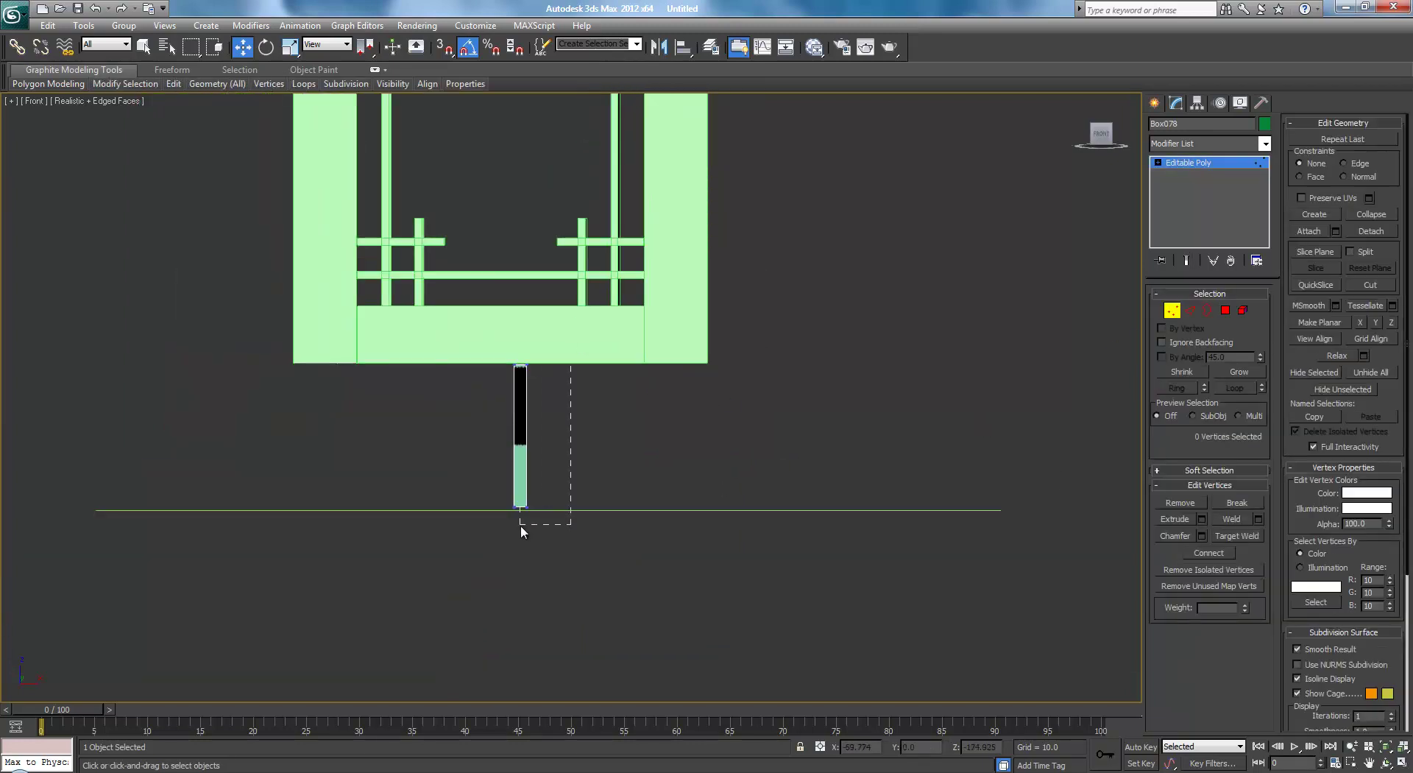
drag(522, 538, 522, 538)
drag(549, 439, 764, 438)
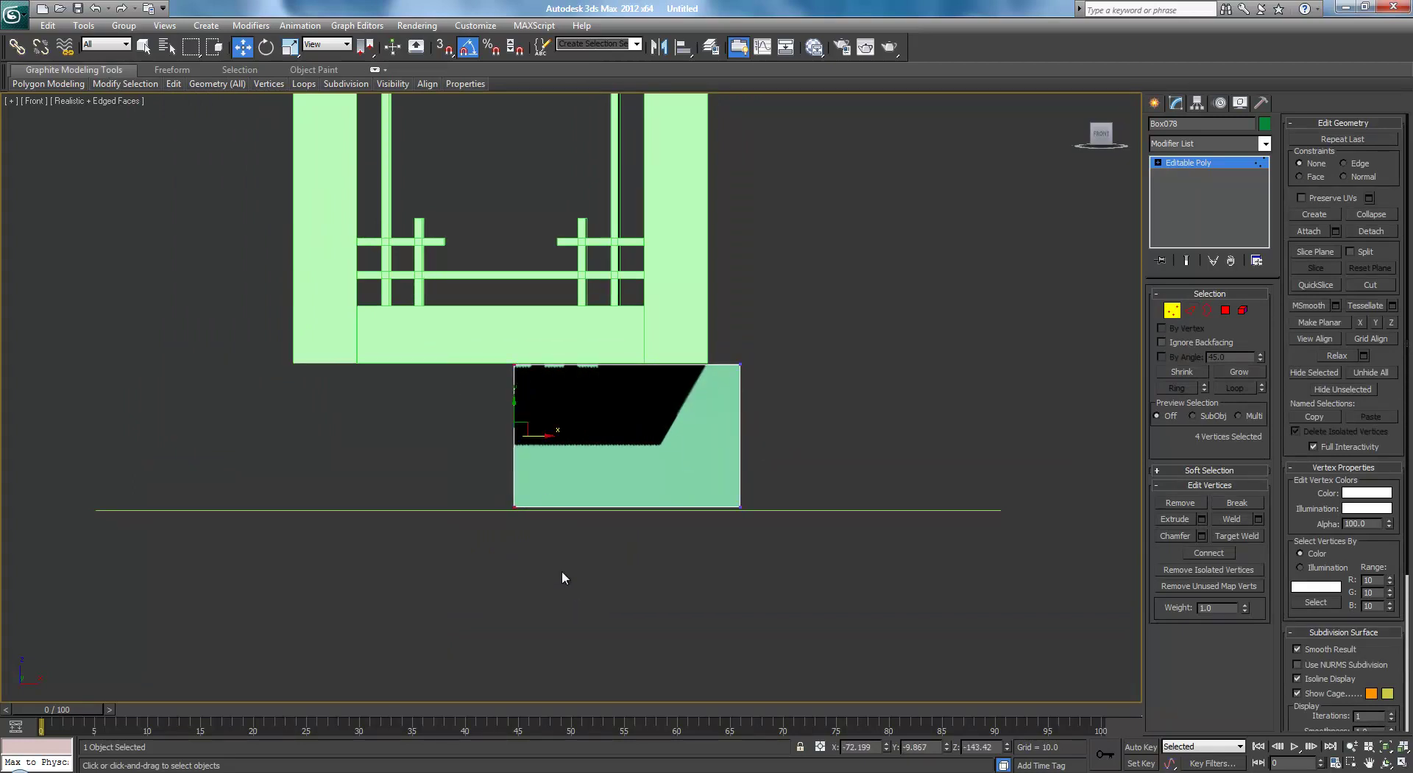
drag(546, 441, 293, 446)
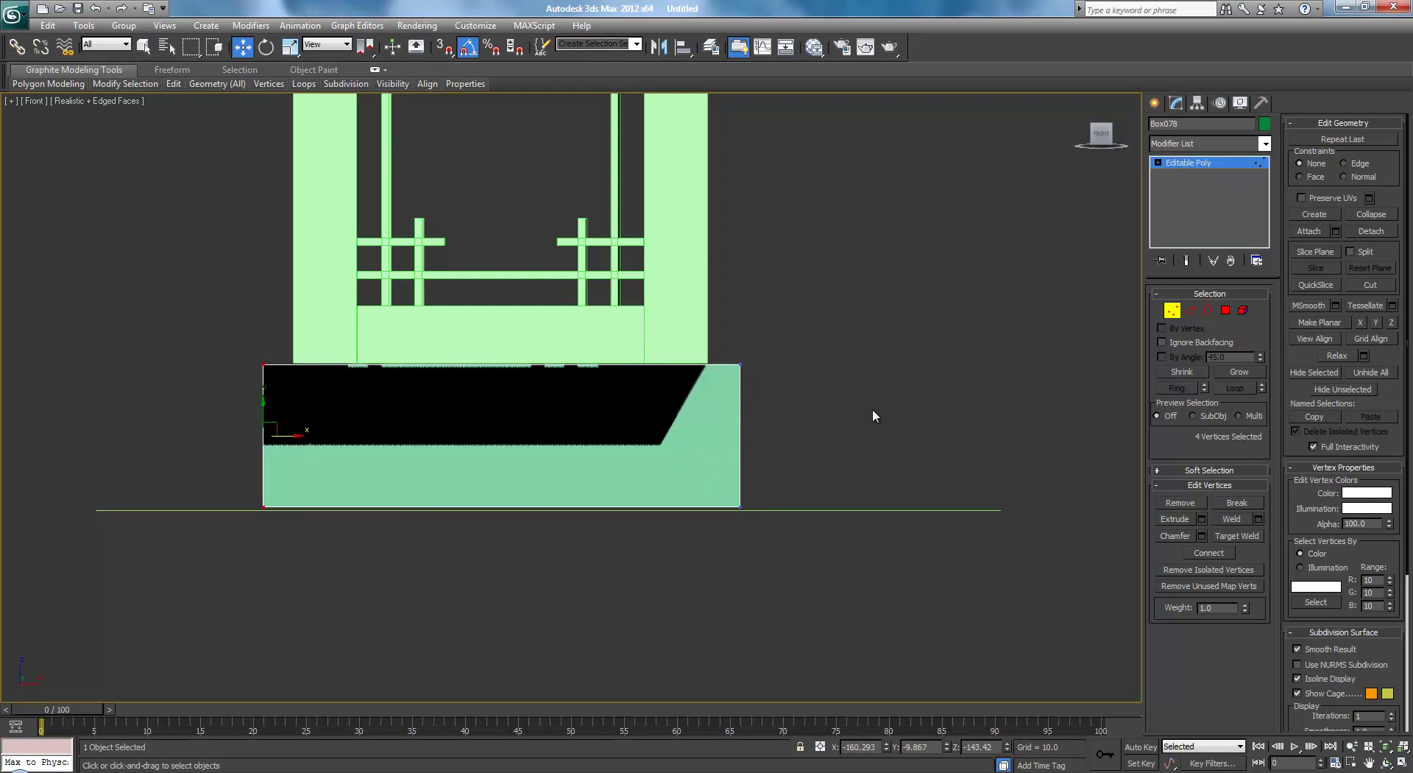
- Shift all the block's vertices in Y to sit under the lattice box's outer front frame, at about Y -67.8
key(p)
alt+middle_drag(766, 413, 845, 459)
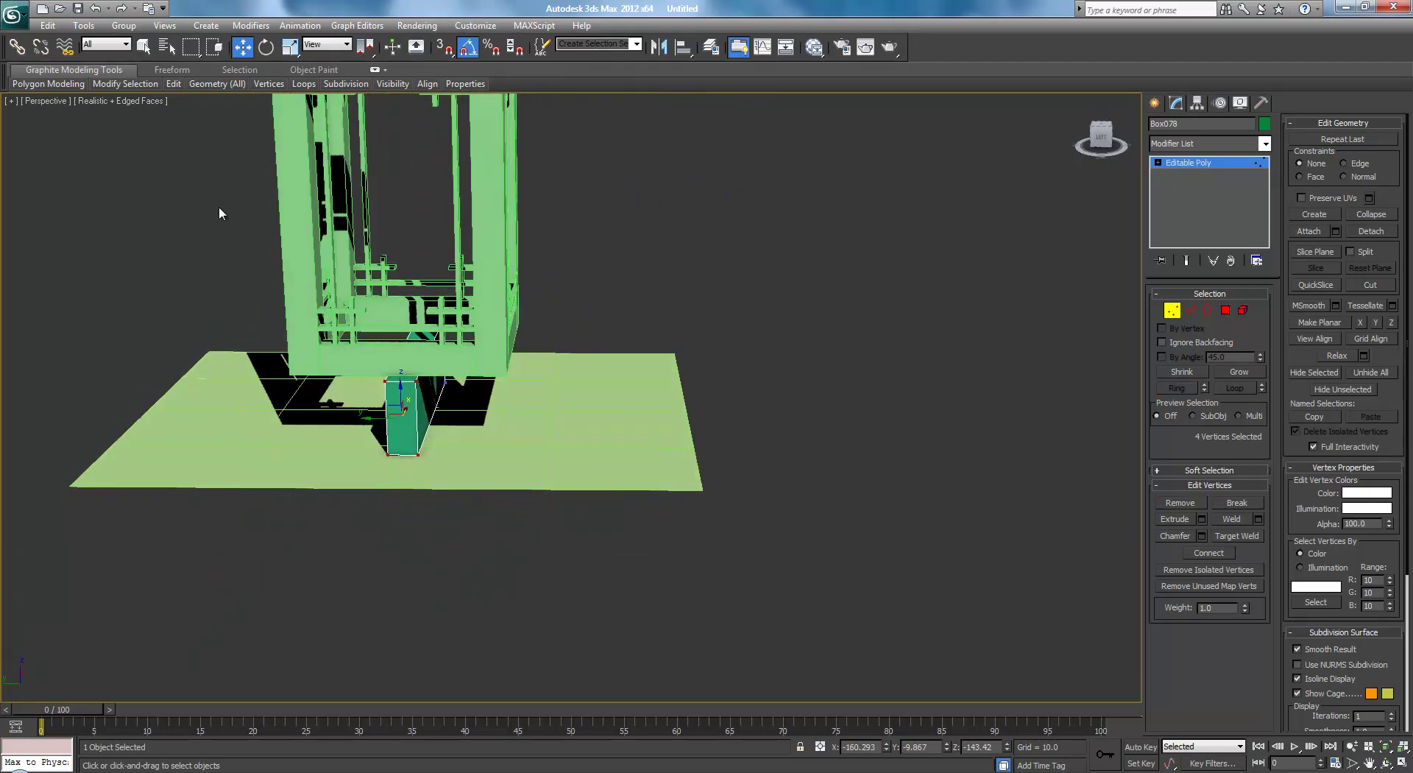
drag(182, 207, 526, 553)
drag(386, 381, 468, 394)
key(l)
middle_drag(600, 382, 661, 192)
scroll(592, 342, up, 2)
drag(630, 441, 630, 442)
- Raise the block's top vertices to close the gap to the underside of the lattice frame
scroll(736, 353, up, 4)
drag(230, 304, 699, 394)
scroll(581, 391, up, 1)
click(583, 365)
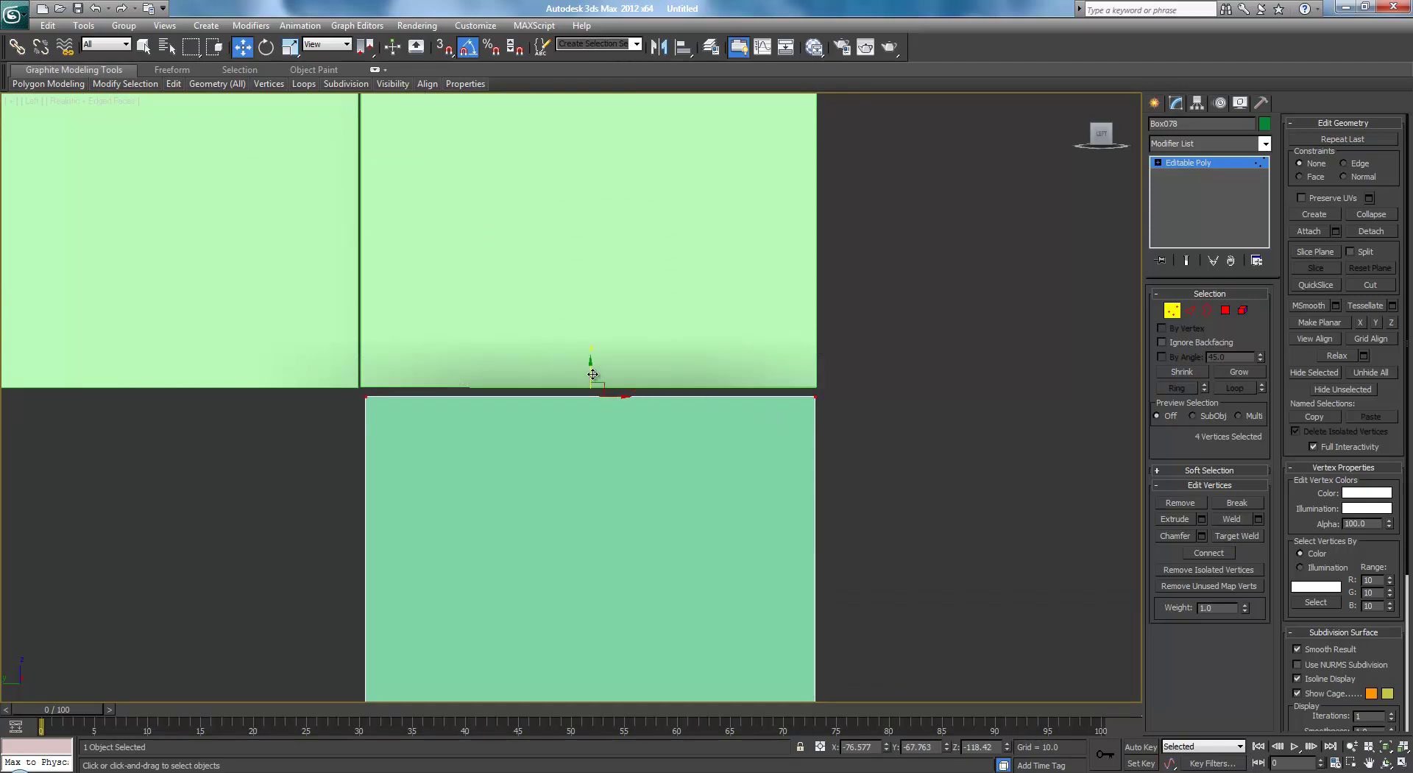
drag(592, 372, 590, 365)
click(1034, 479)
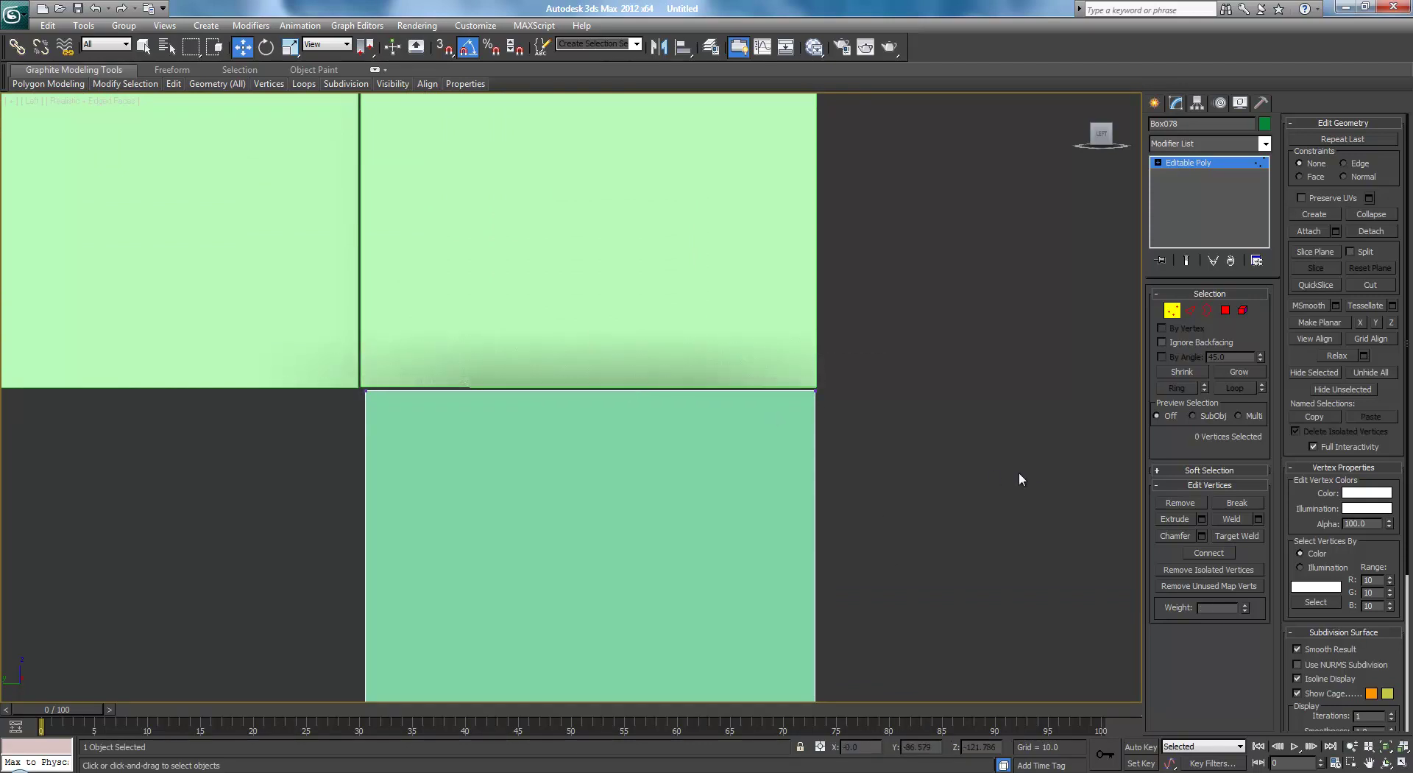
- Lower the block's bottom vertices to about Z -172.9
key(p)
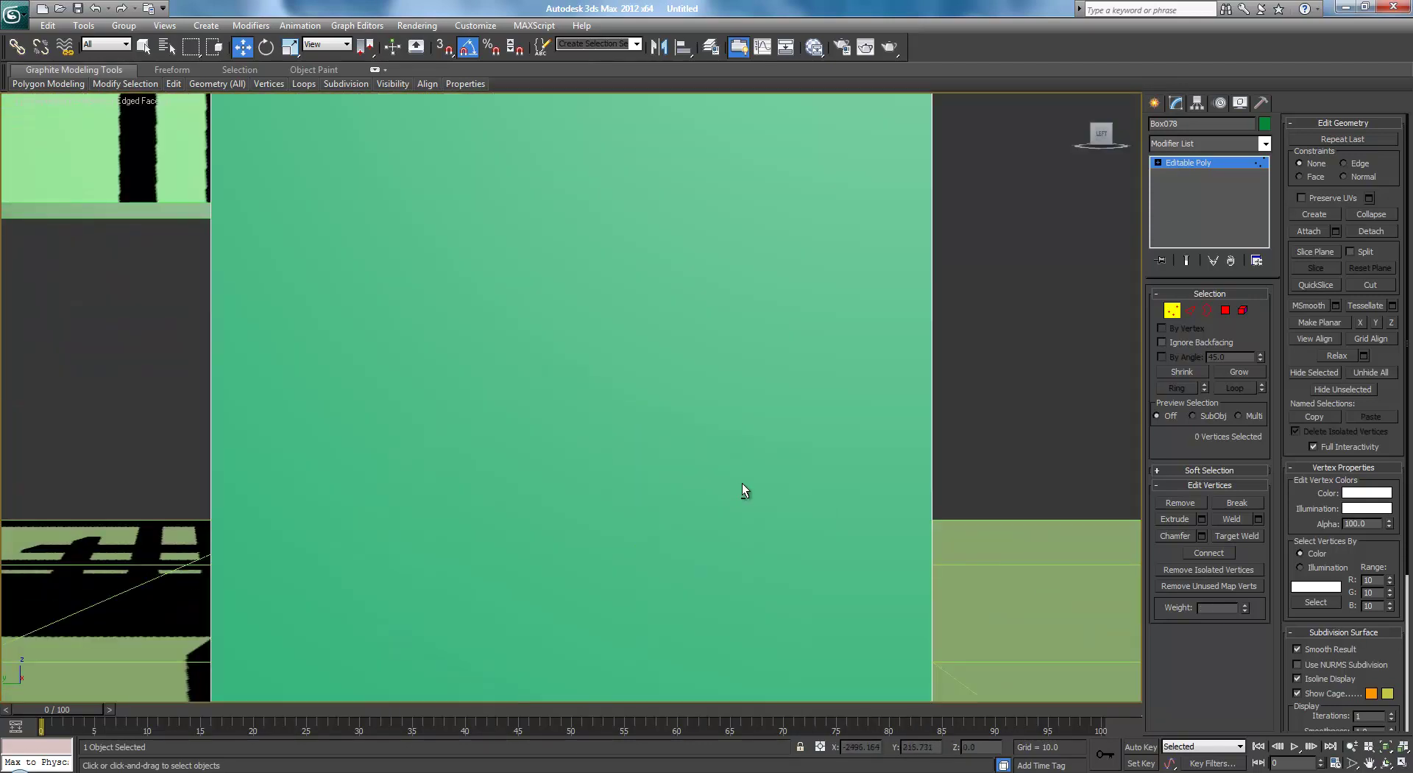
scroll(733, 491, down, 8)
alt+middle_drag(662, 488, 615, 527)
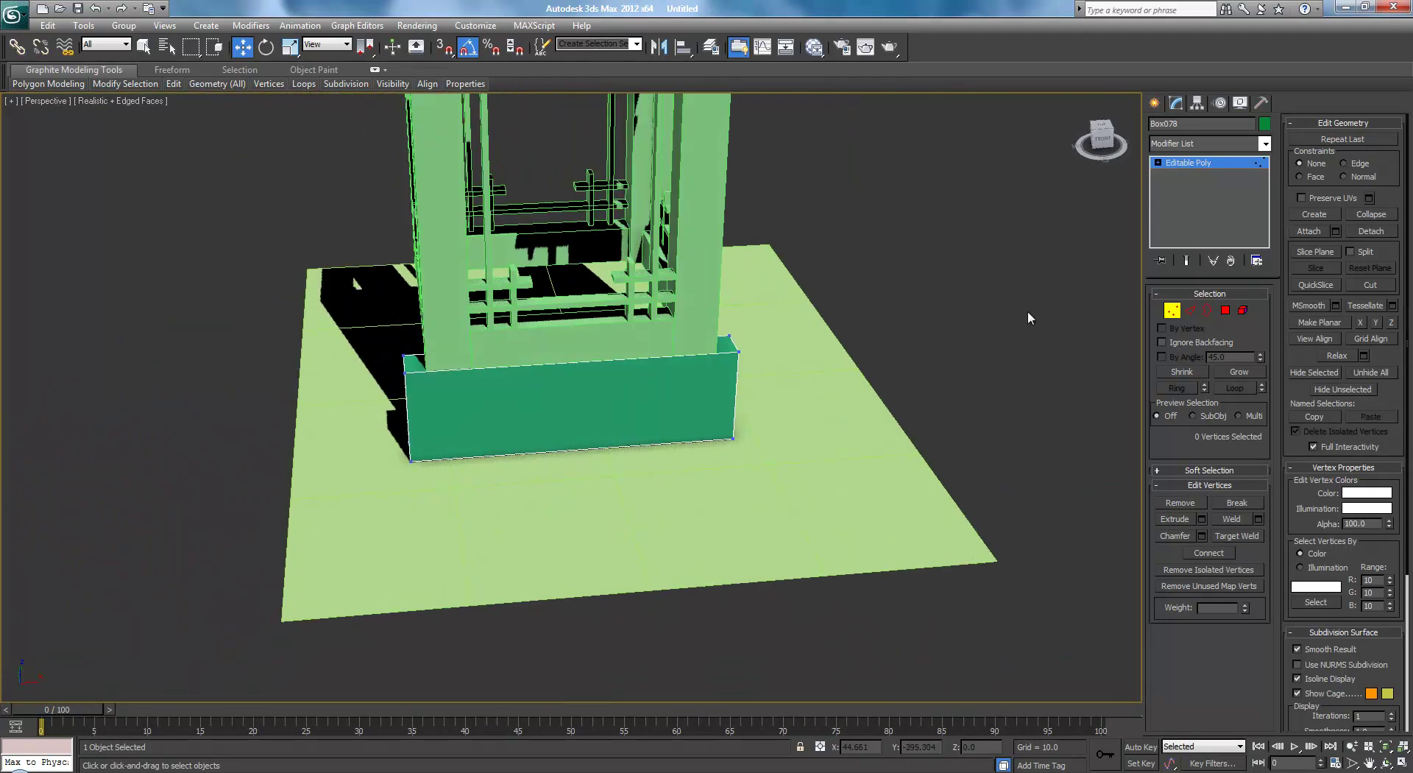
scroll(969, 337, up, 5)
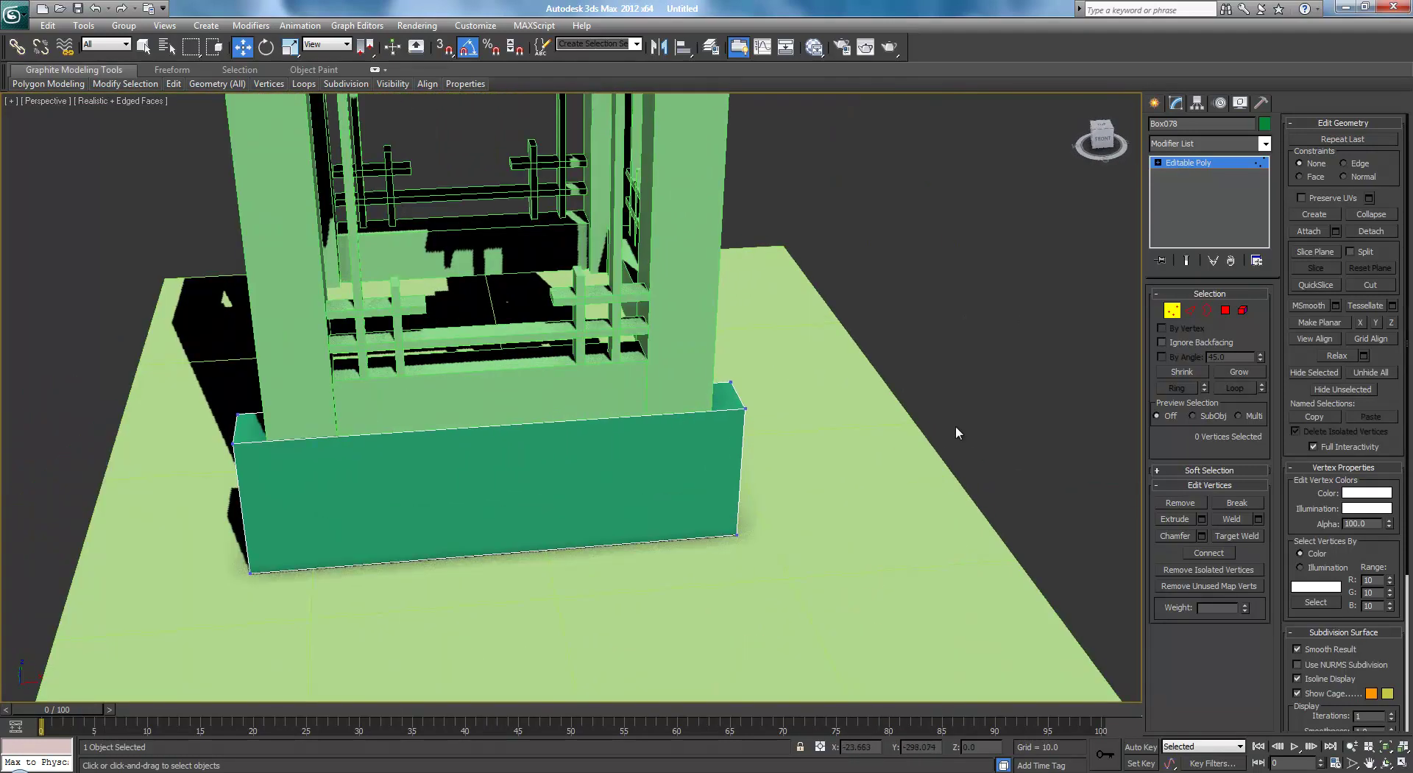
alt+middle_drag(951, 434, 851, 412)
scroll(913, 409, down, 5)
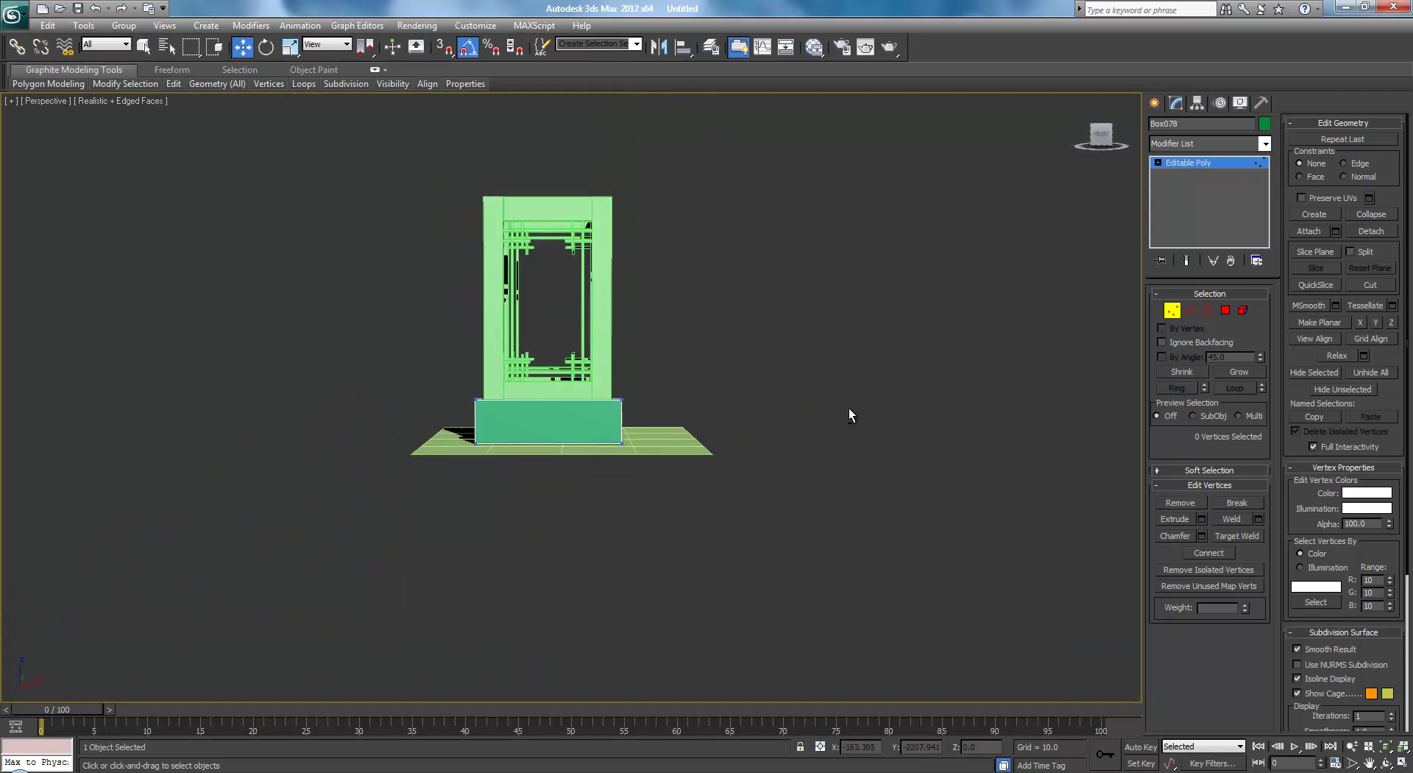
scroll(849, 412, up, 6)
drag(173, 530, 913, 611)
alt+middle_drag(846, 508, 552, 530)
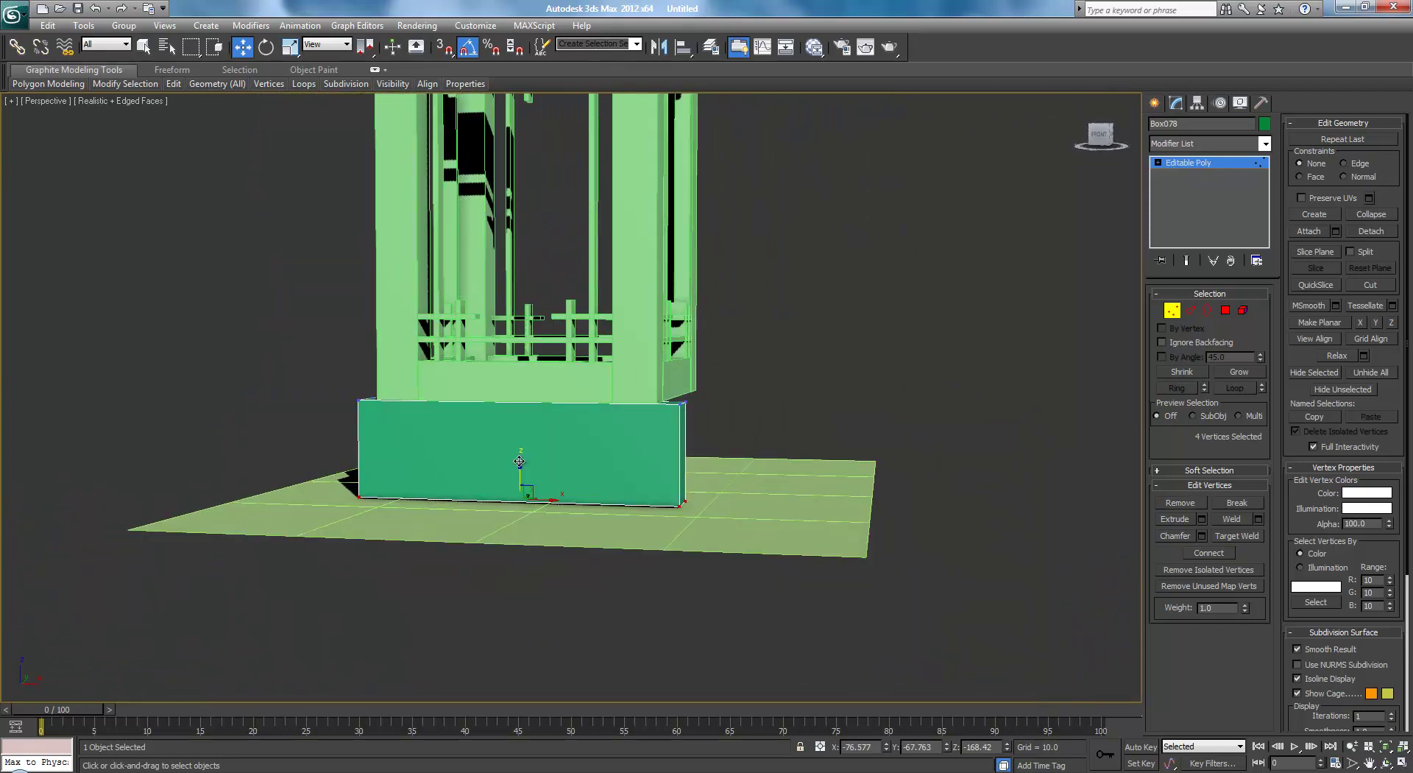
drag(518, 461, 516, 478)
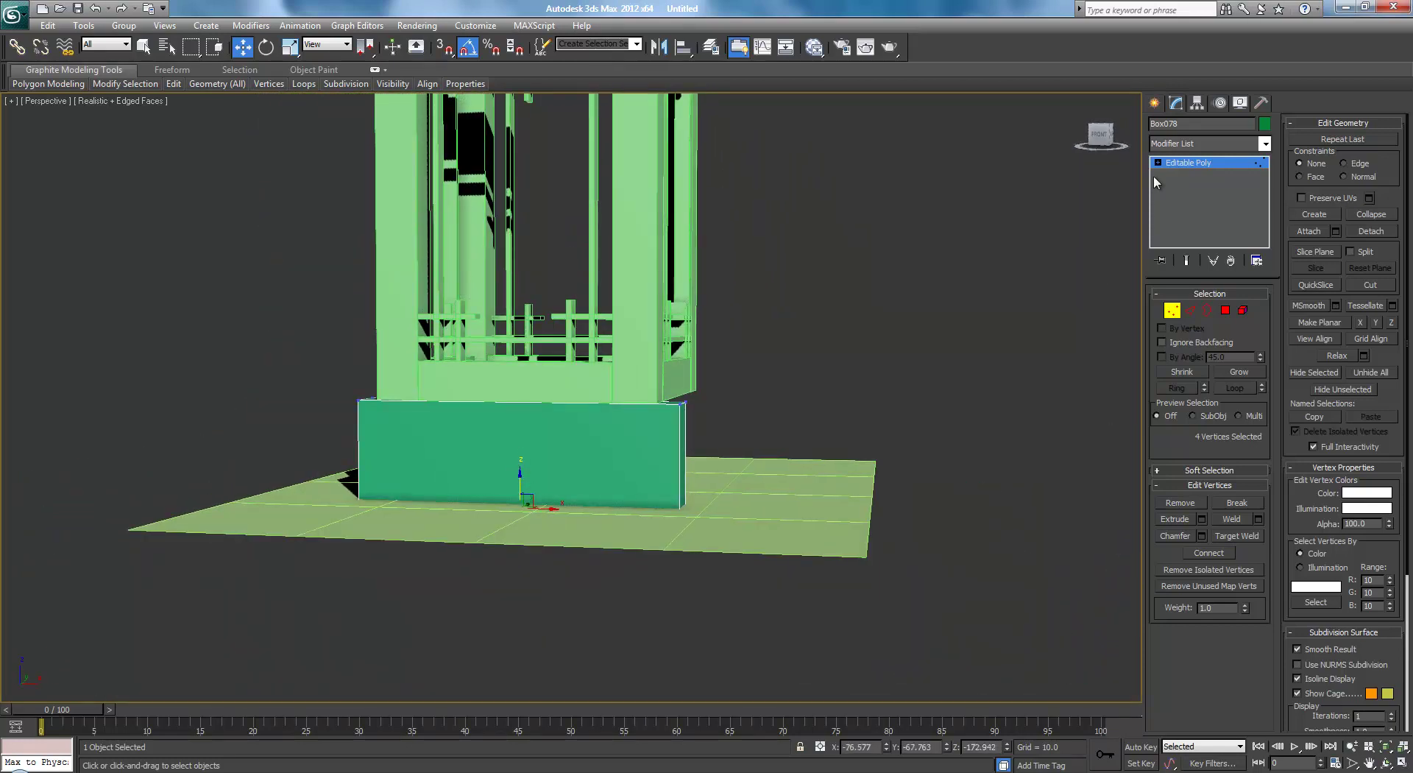
- Finish vertex editing and lower the ground plane in Z to leave space beneath the base block
click(1159, 165)
click(881, 507)
click(775, 506)
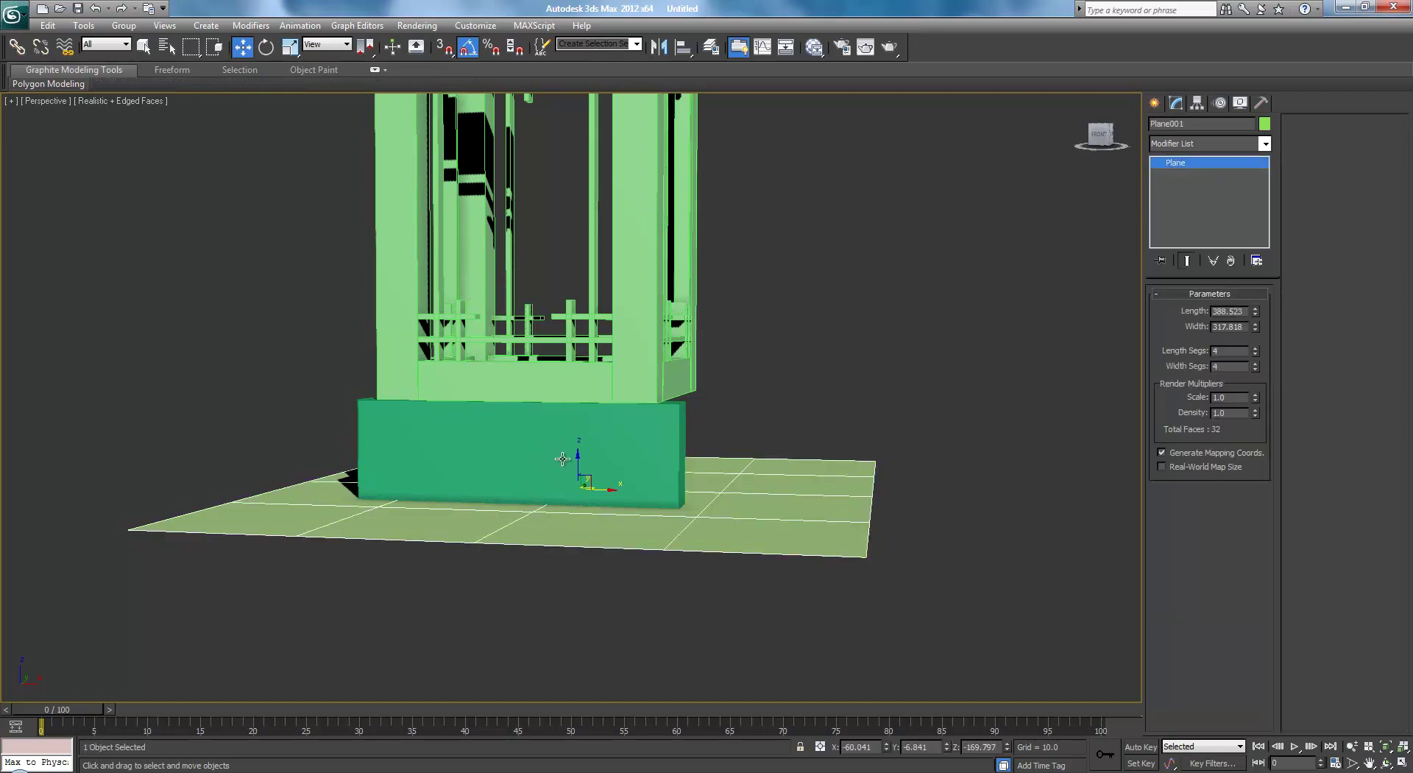
drag(578, 462, 582, 531)
- Connect the base block's long horizontal edges with eight evenly spaced vertical segments
click(757, 390)
click(662, 429)
click(1190, 310)
alt+middle_drag(883, 403, 758, 375)
drag(555, 506, 554, 509)
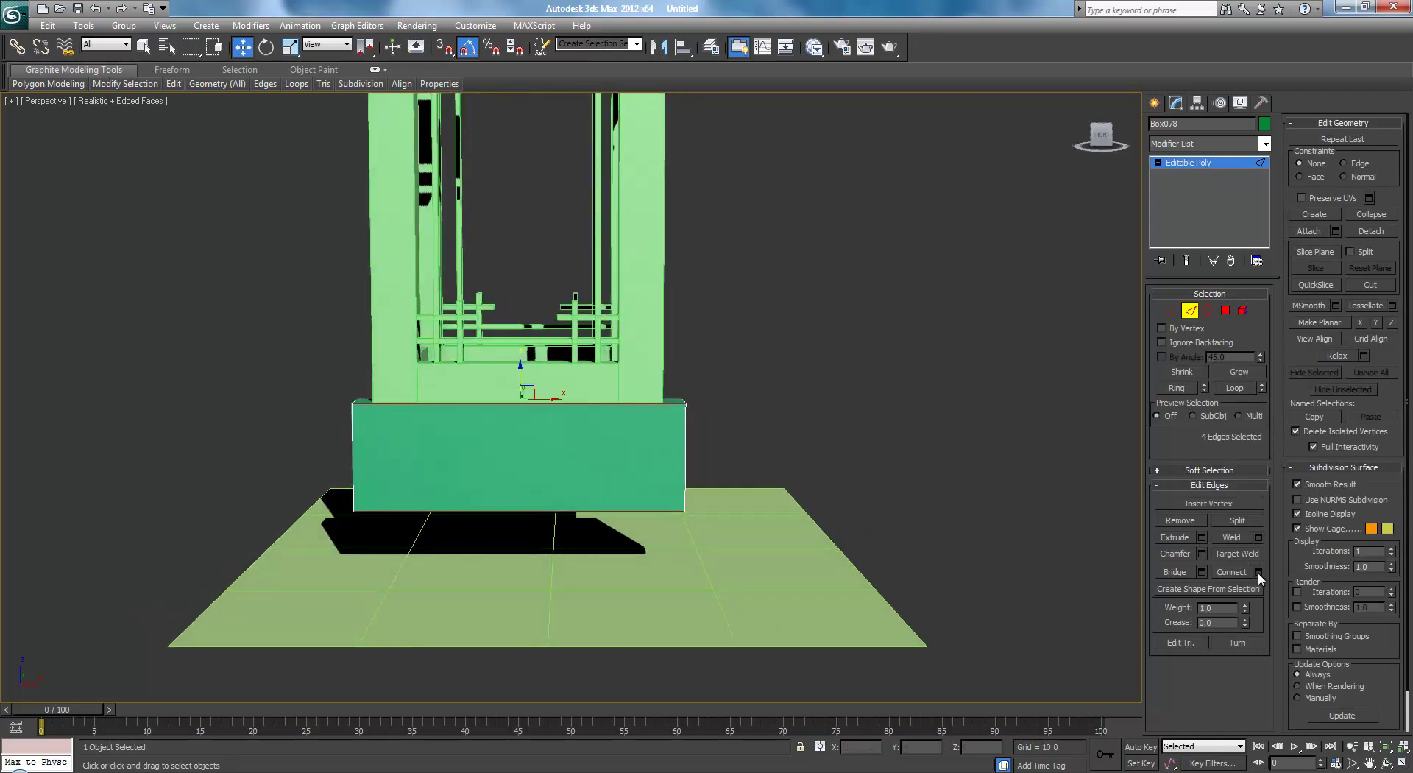
drag(584, 406, 604, 405)
click(579, 469)
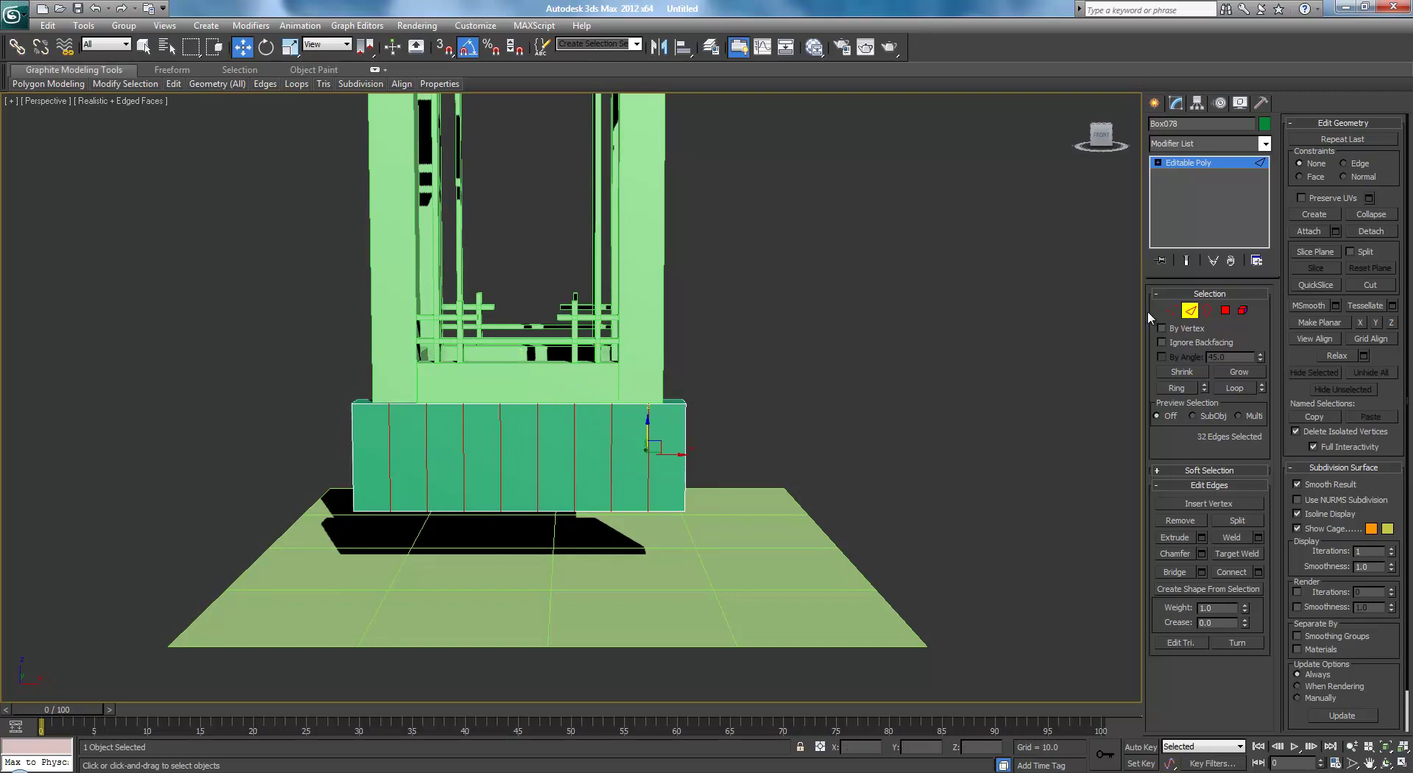
- Select the innermost vertex columns next to both ends of the base block and scale them slightly outward horizontally
key(f)
mouse_move(763, 376)
middle_down()
mouse_move(853, 113)
mouse_move(821, 326)
middle_up()
key(1)
scroll(643, 515, up, 4)
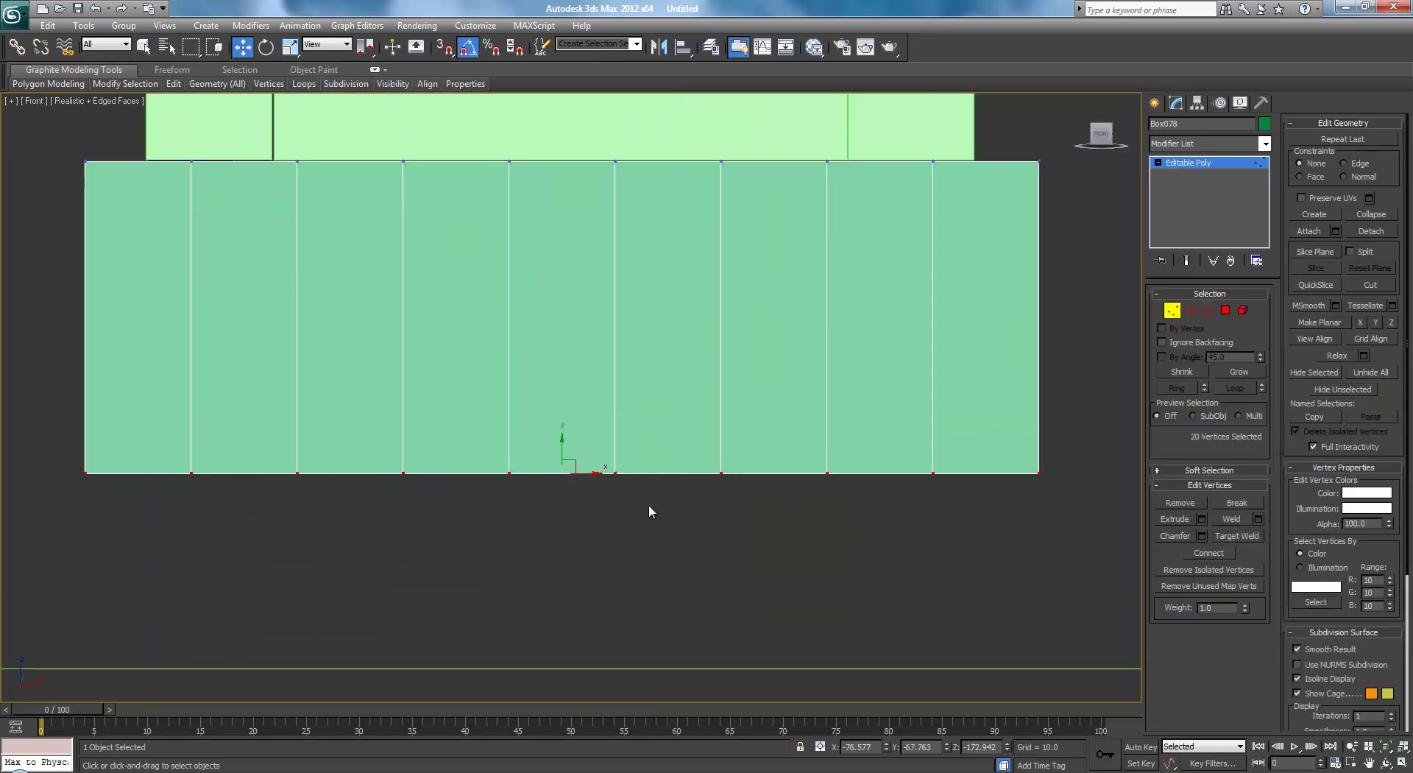
middle_drag(648, 535, 681, 485)
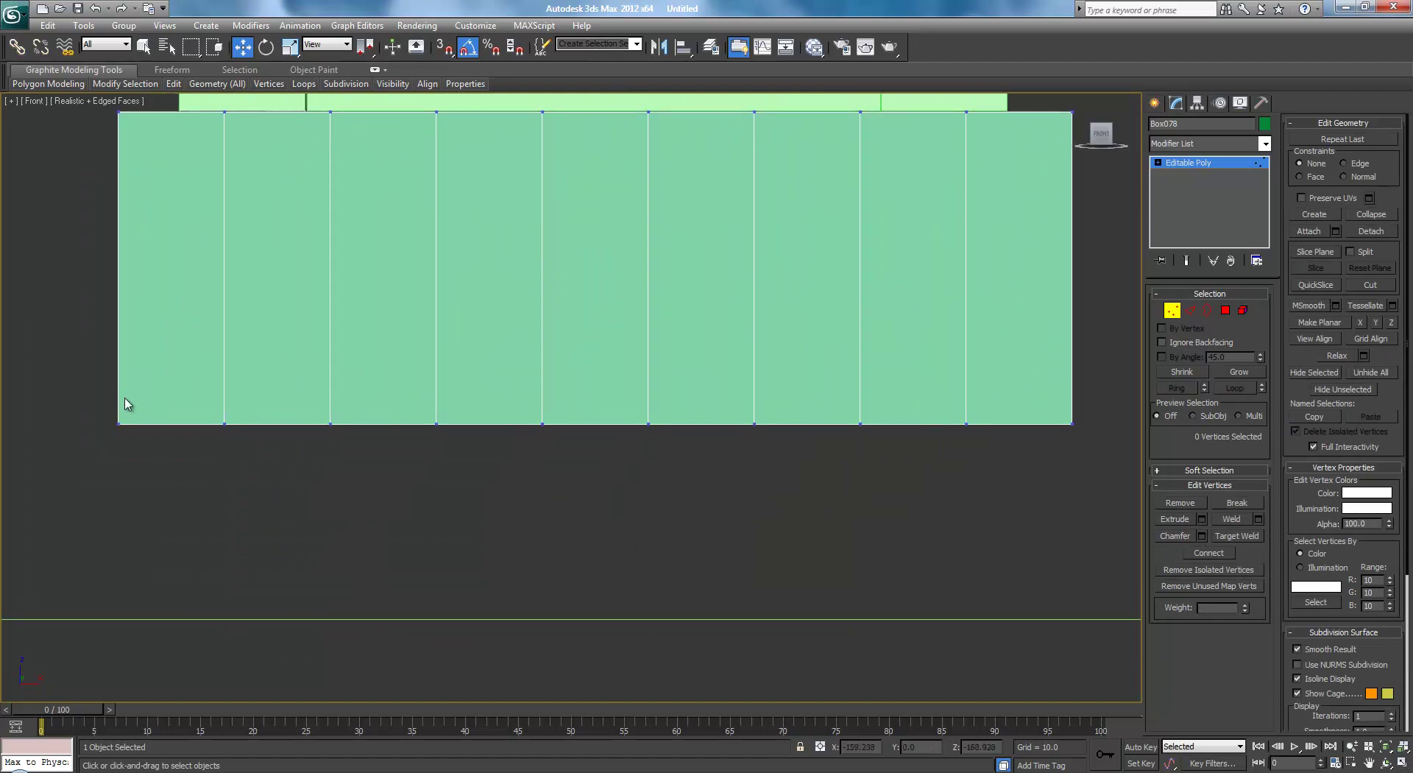
scroll(206, 355, down, 2)
scroll(378, 429, up, 1)
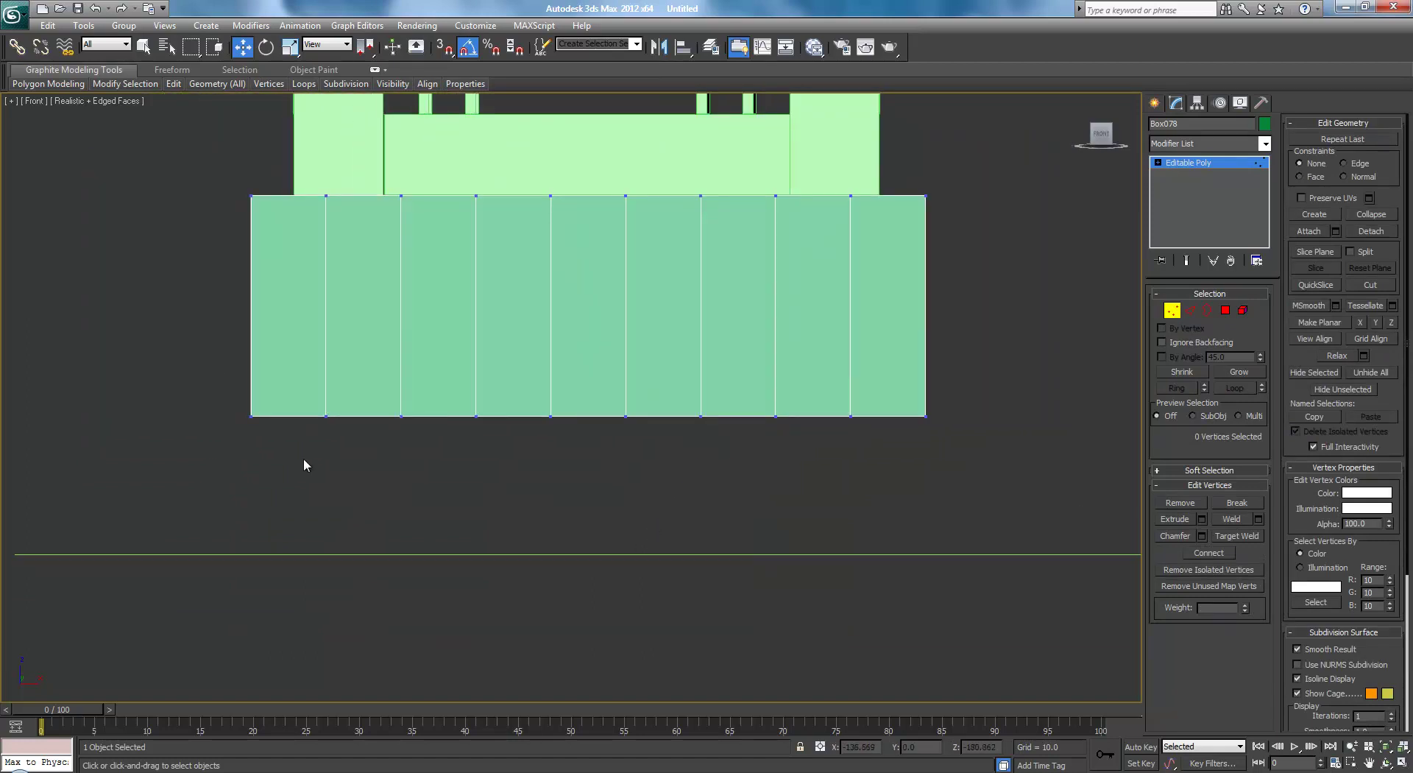
drag(350, 352, 309, 175)
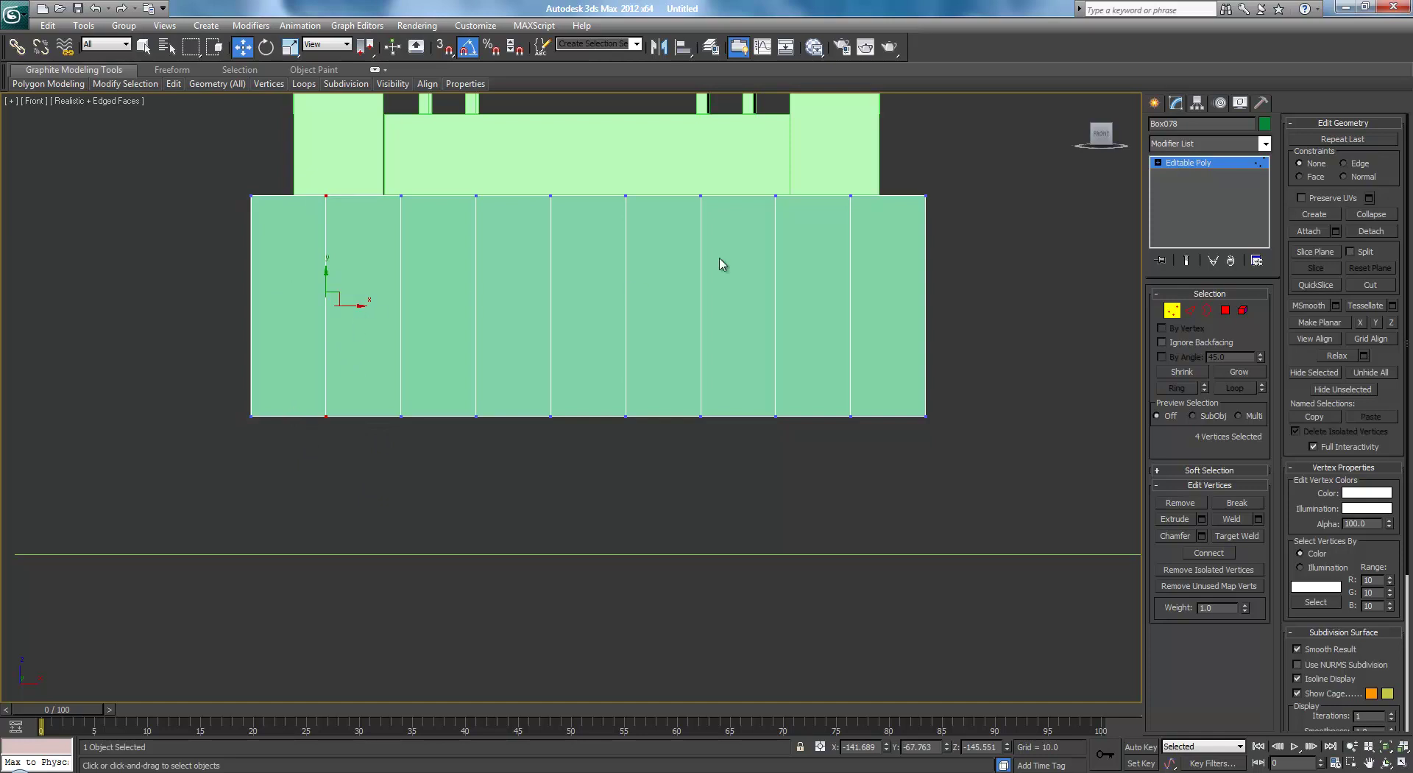
ctrl+drag(882, 493, 882, 493)
key(r)
drag(629, 307, 631, 304)
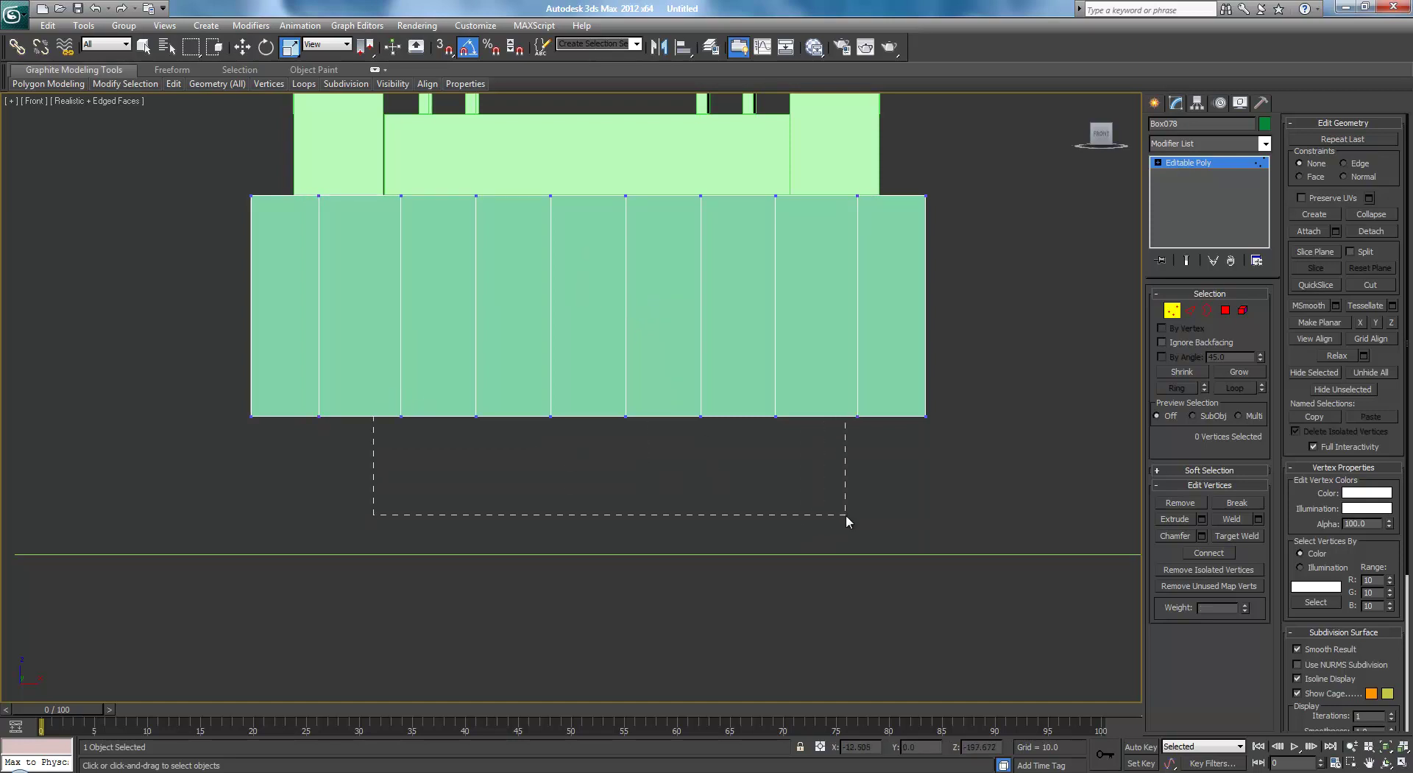
- Raise the bottom vertices between the two end legs to about Z -159 and scale them outward horizontally
key(w)
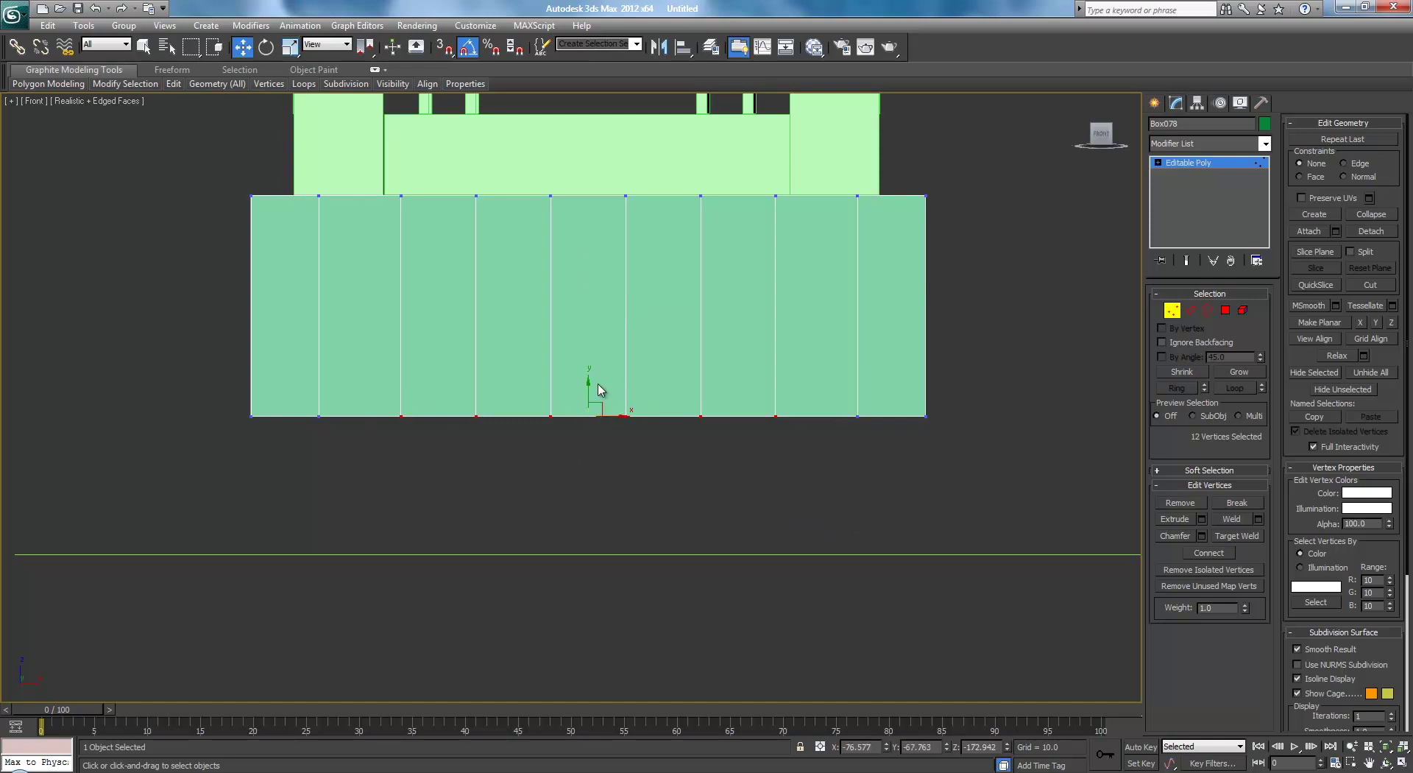
drag(586, 382, 582, 327)
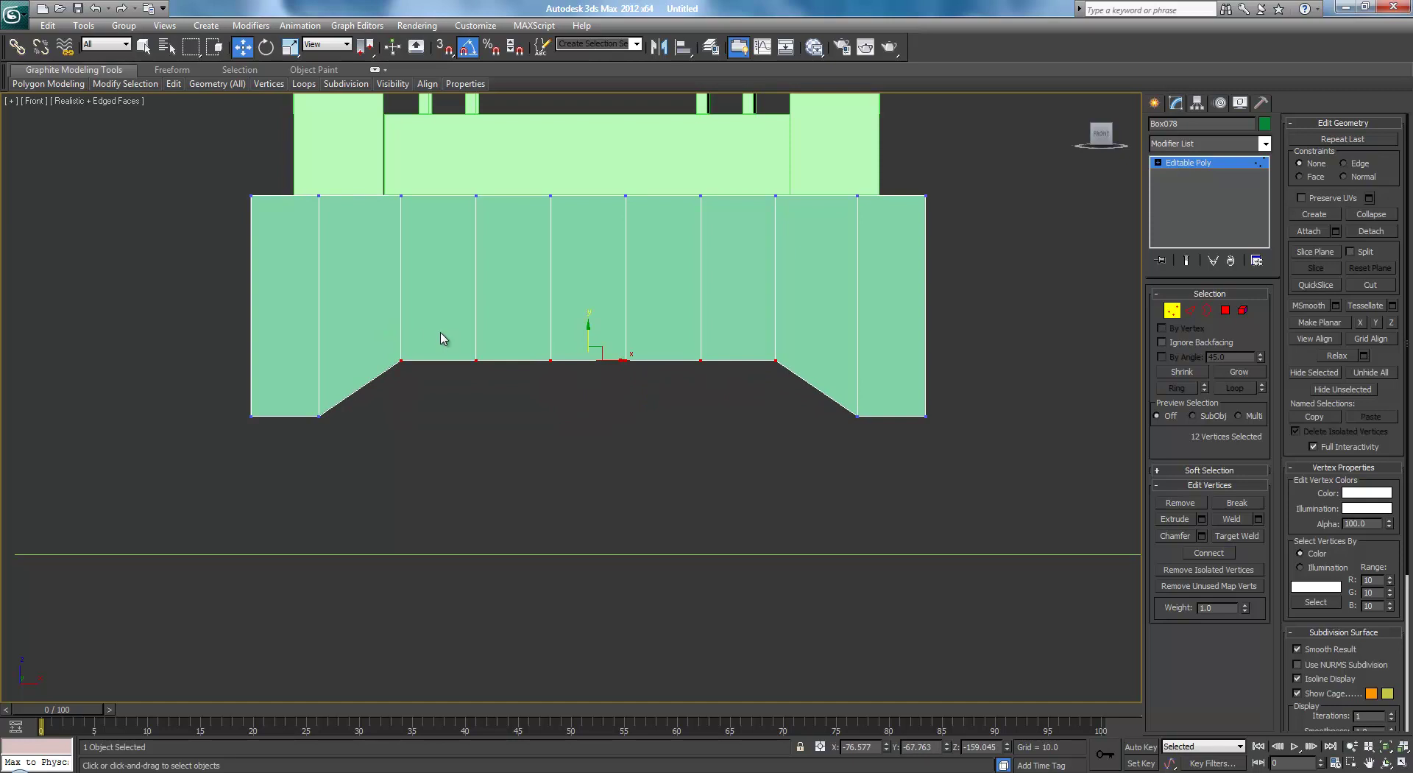
key(r)
drag(628, 360, 639, 359)
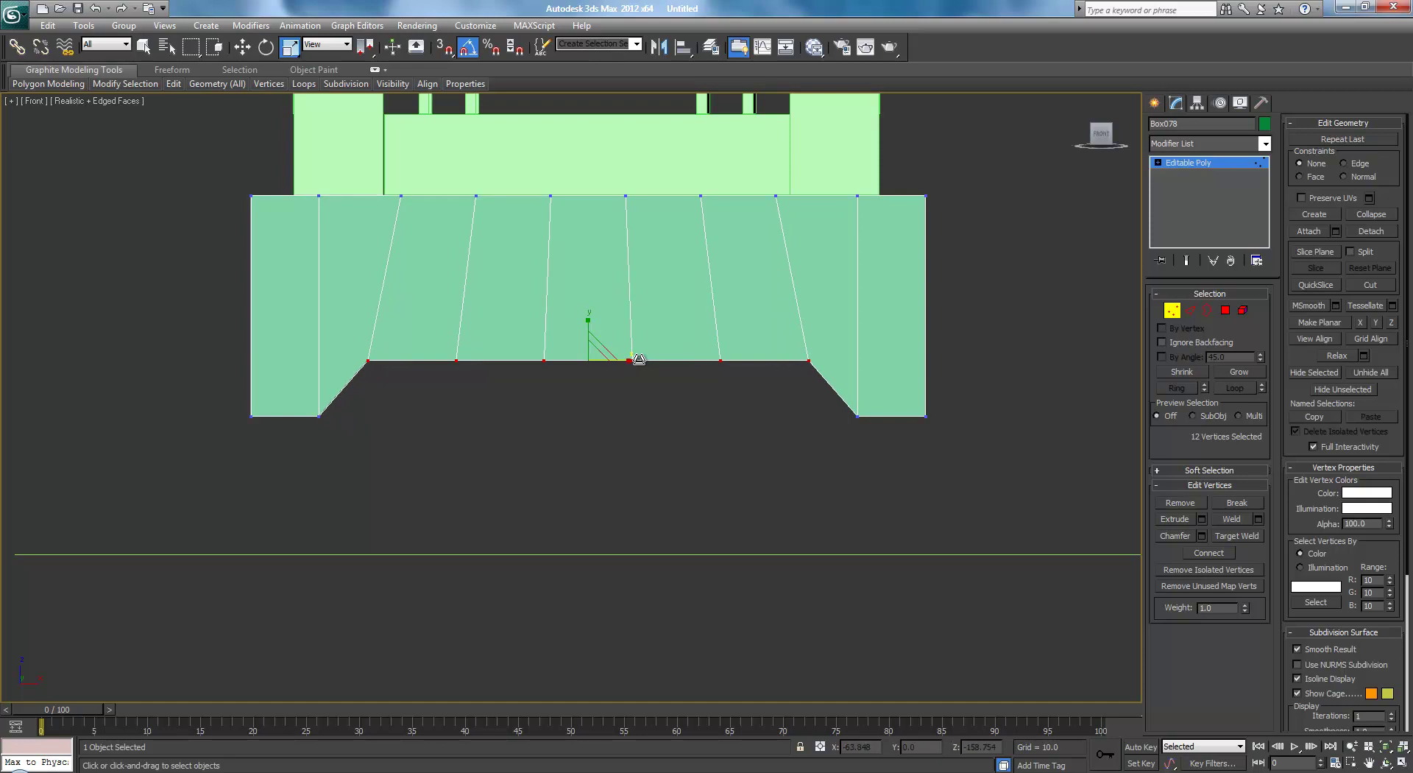
drag(630, 360, 632, 360)
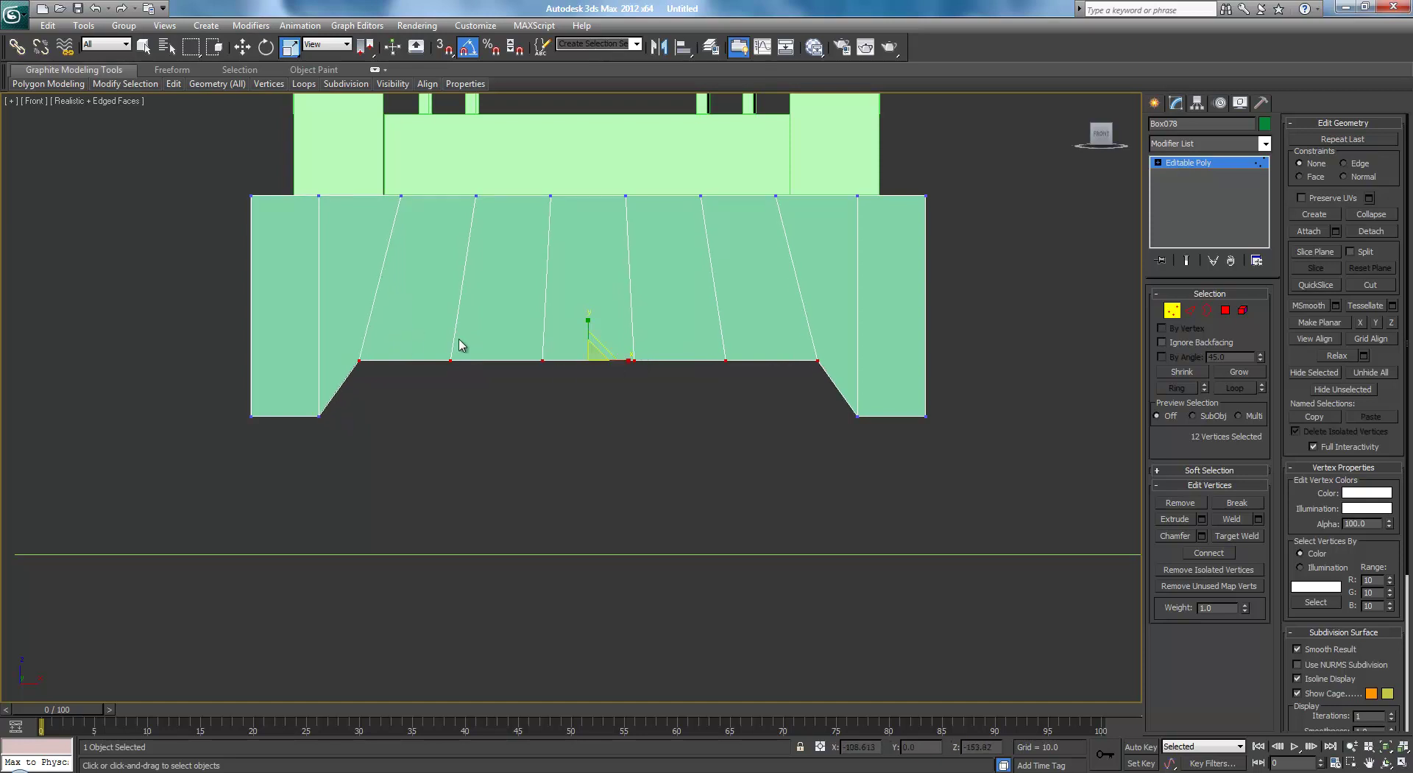
- Raise the second raised bottom vertices from each leg to form two shallow peaks in the lower edge
ctrl+drag(727, 385, 743, 403)
key(w)
drag(587, 329, 588, 312)
- Connect the horizontal edges of the block's central section with three vertical segments
click(1191, 309)
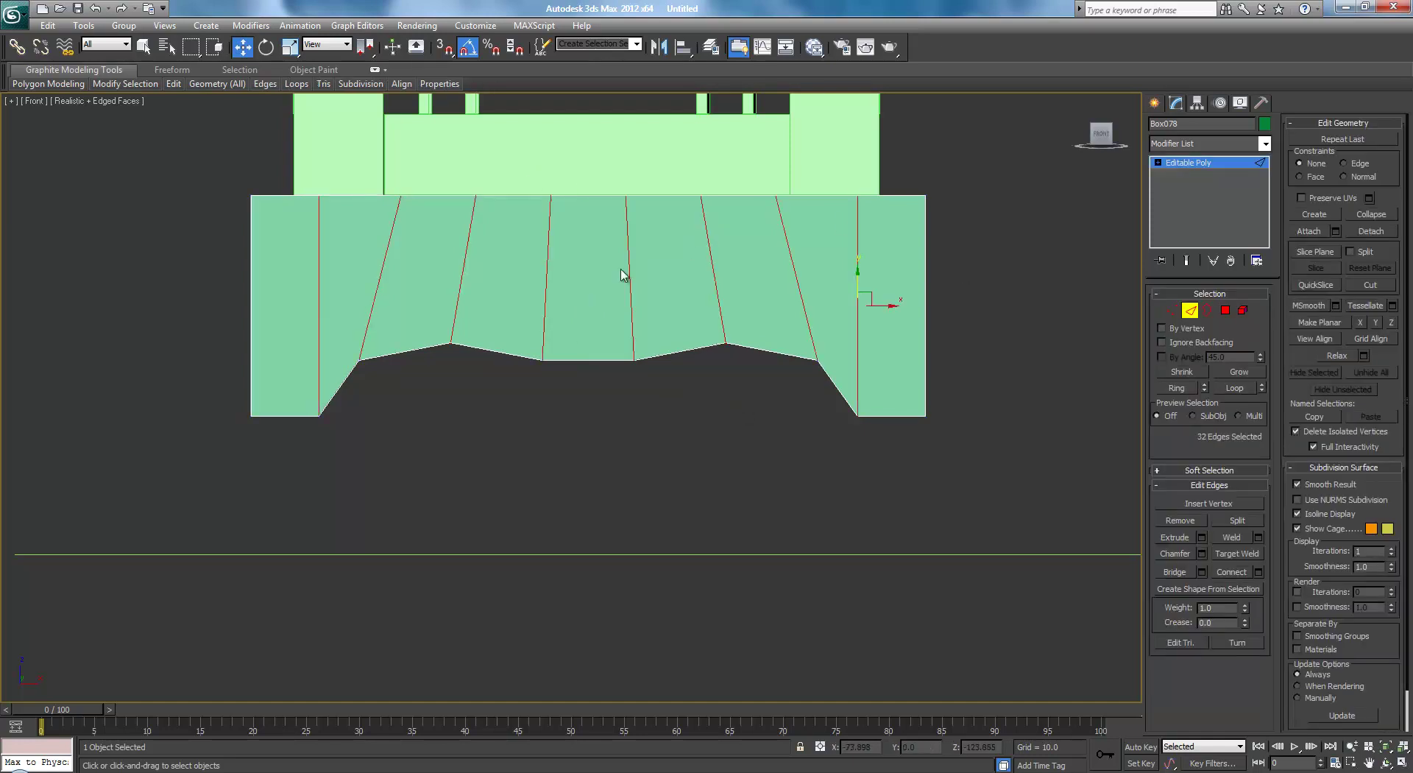
drag(612, 418, 612, 418)
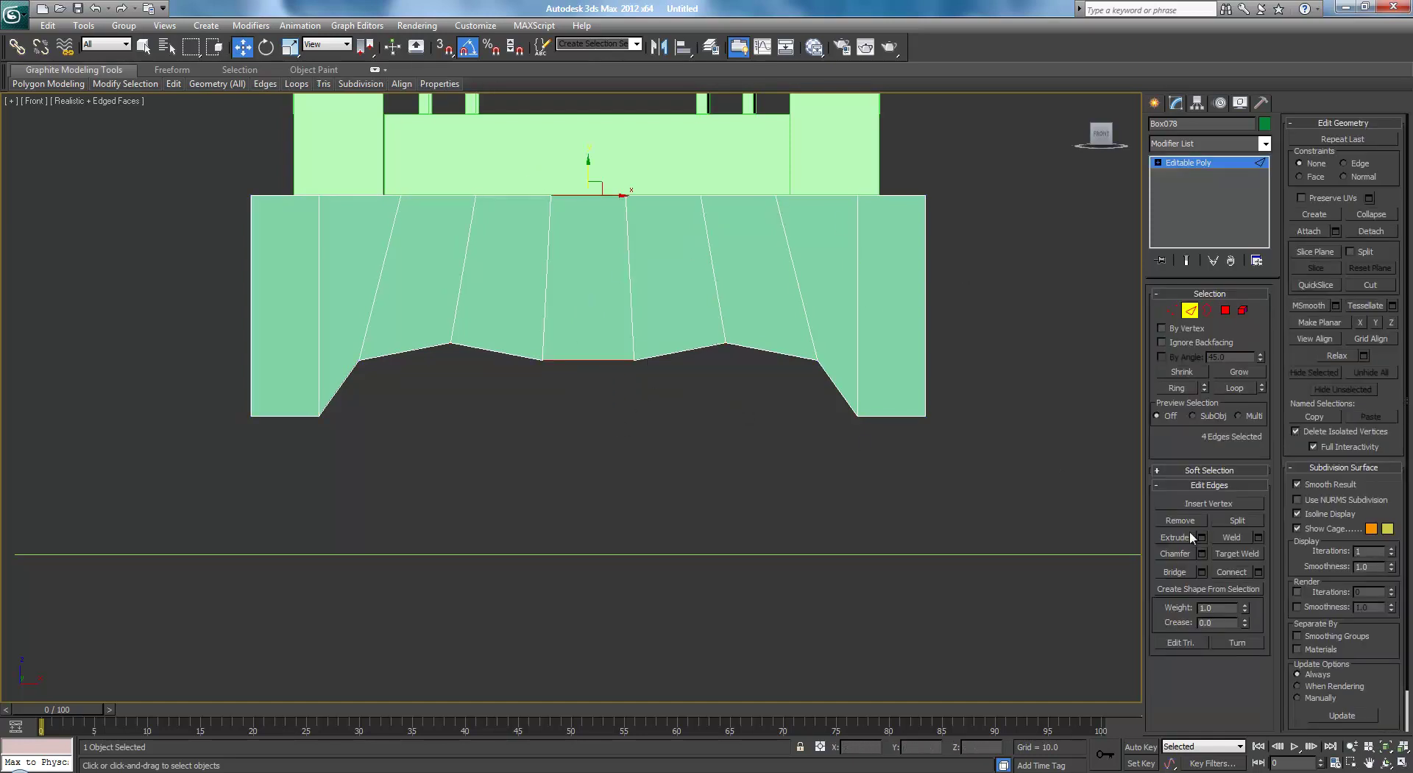
click(1259, 571)
drag(581, 406, 550, 406)
click(587, 405)
click(586, 405)
click(579, 472)
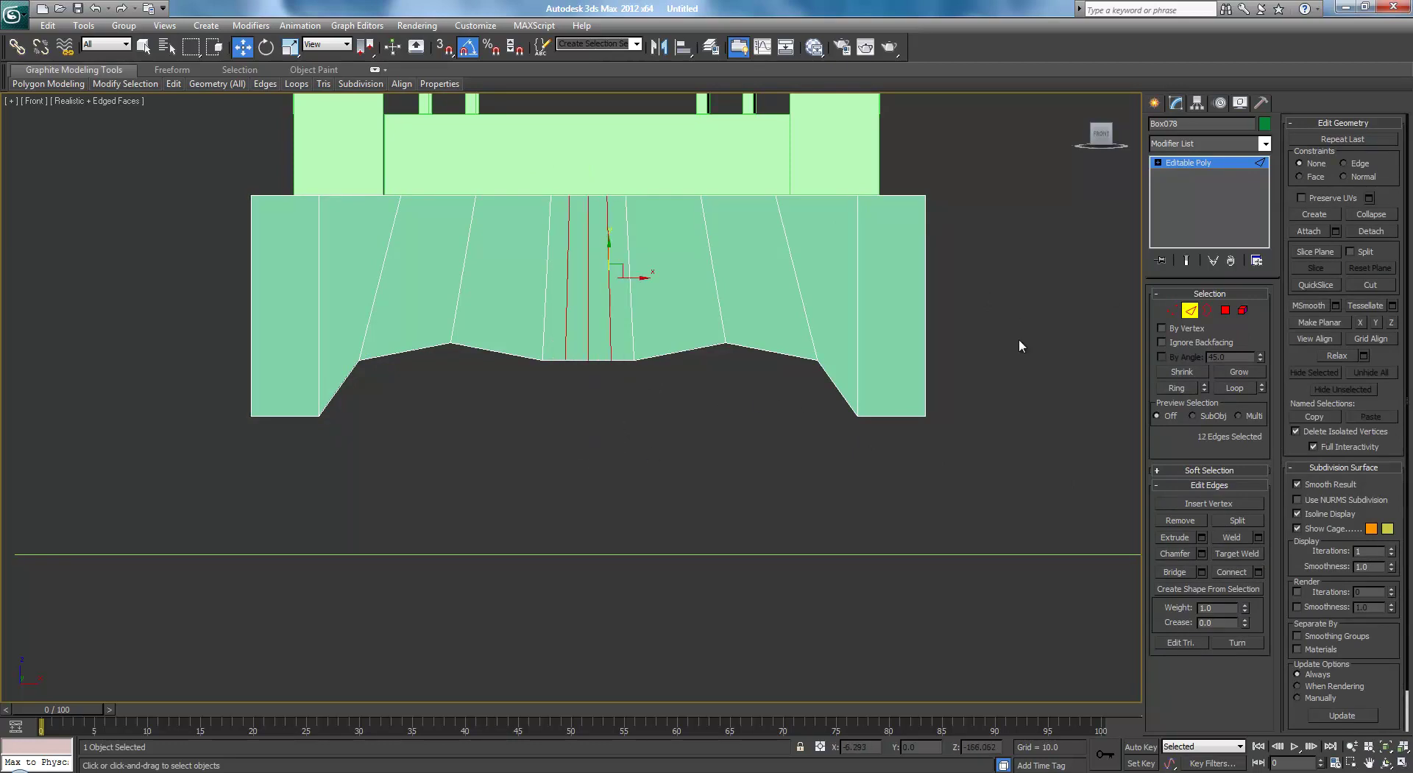
- Raise the new central bottom vertices into a small pointed arch and leave vertex editing
click(1172, 310)
drag(532, 394, 588, 308)
click(603, 395)
scroll(662, 433, down, 3)
click(1165, 163)
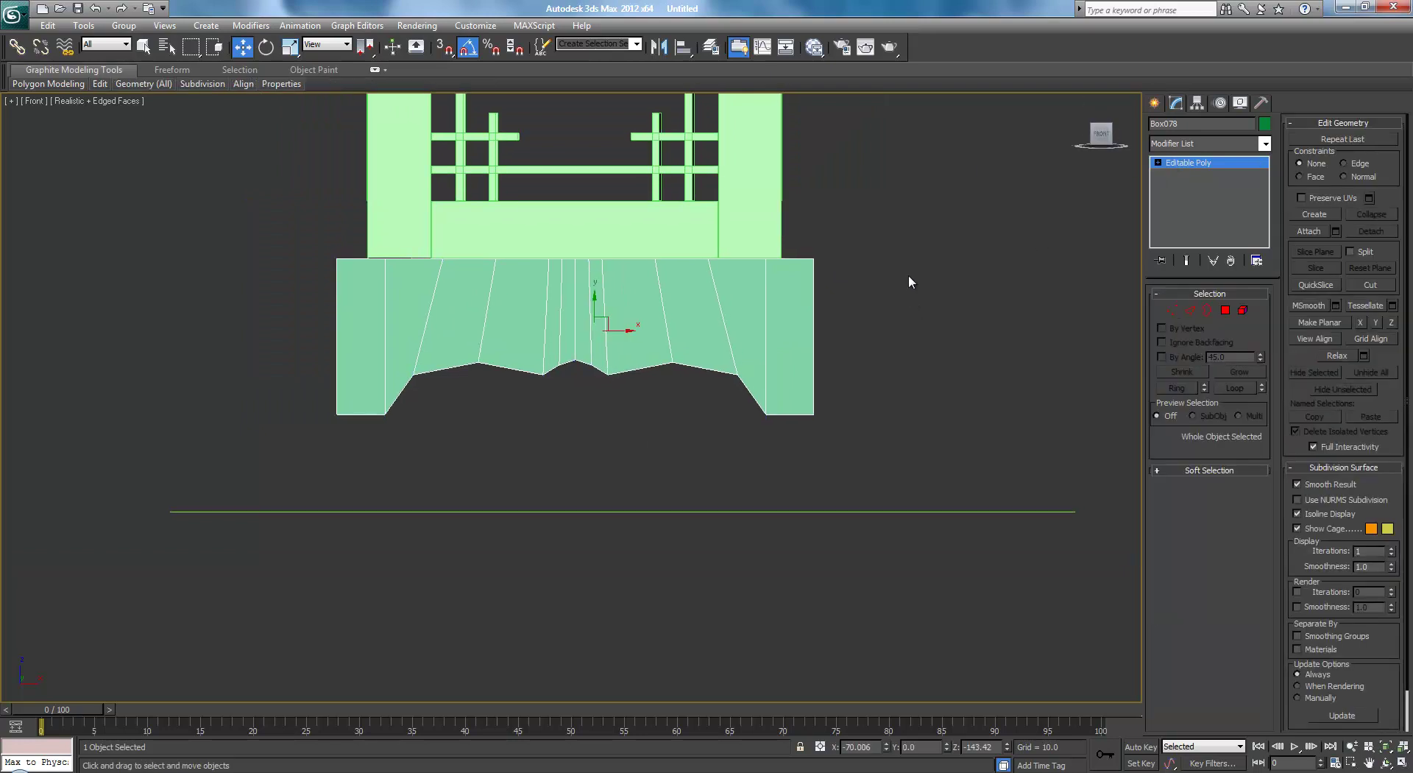
- Scale the central vertices on the base panel's upper edge outward horizontally and leave vertex editing
key(p)
alt+middle_drag(662, 395, 574, 401)
click(1173, 315)
key(f)
scroll(697, 208, down, 3)
middle_drag(654, 348, 665, 318)
scroll(615, 236, up, 8)
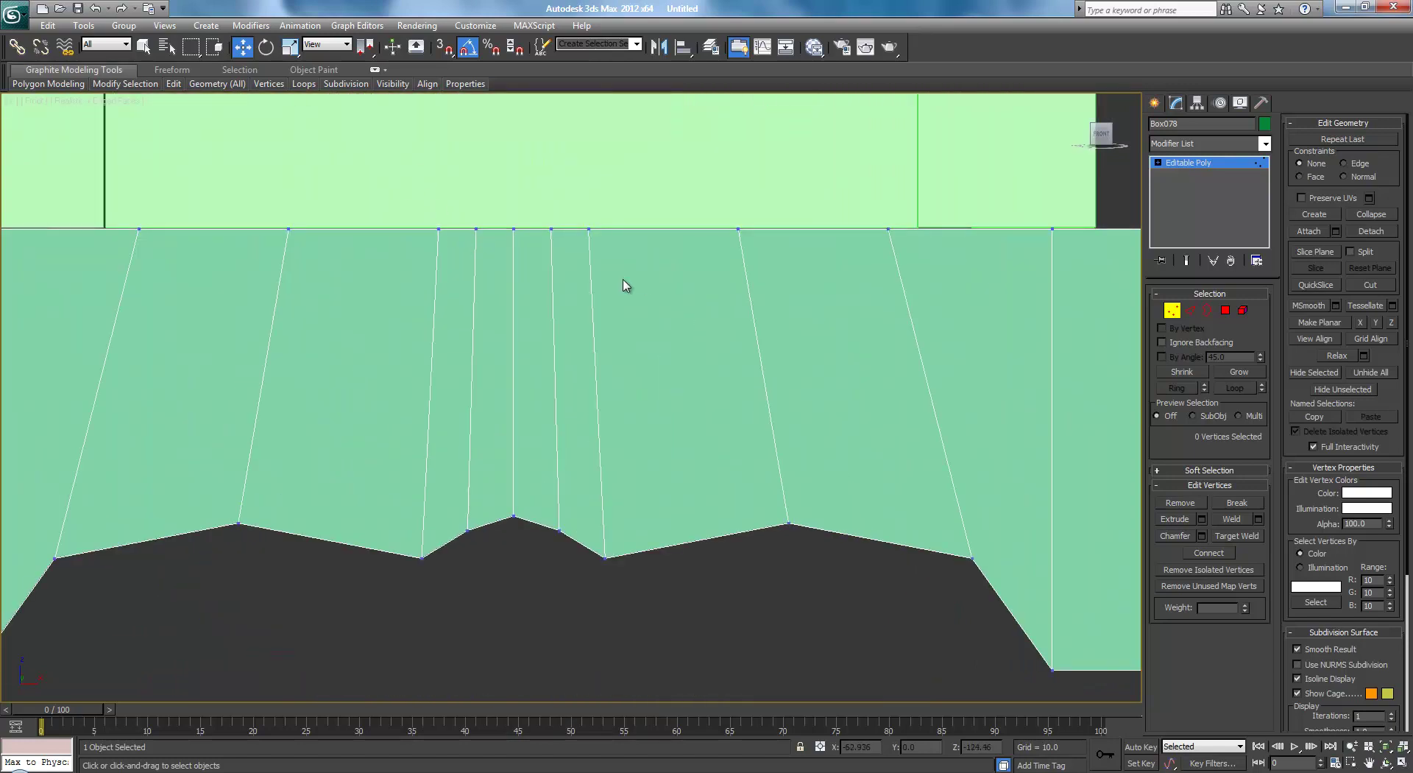
drag(624, 285, 435, 218)
key(r)
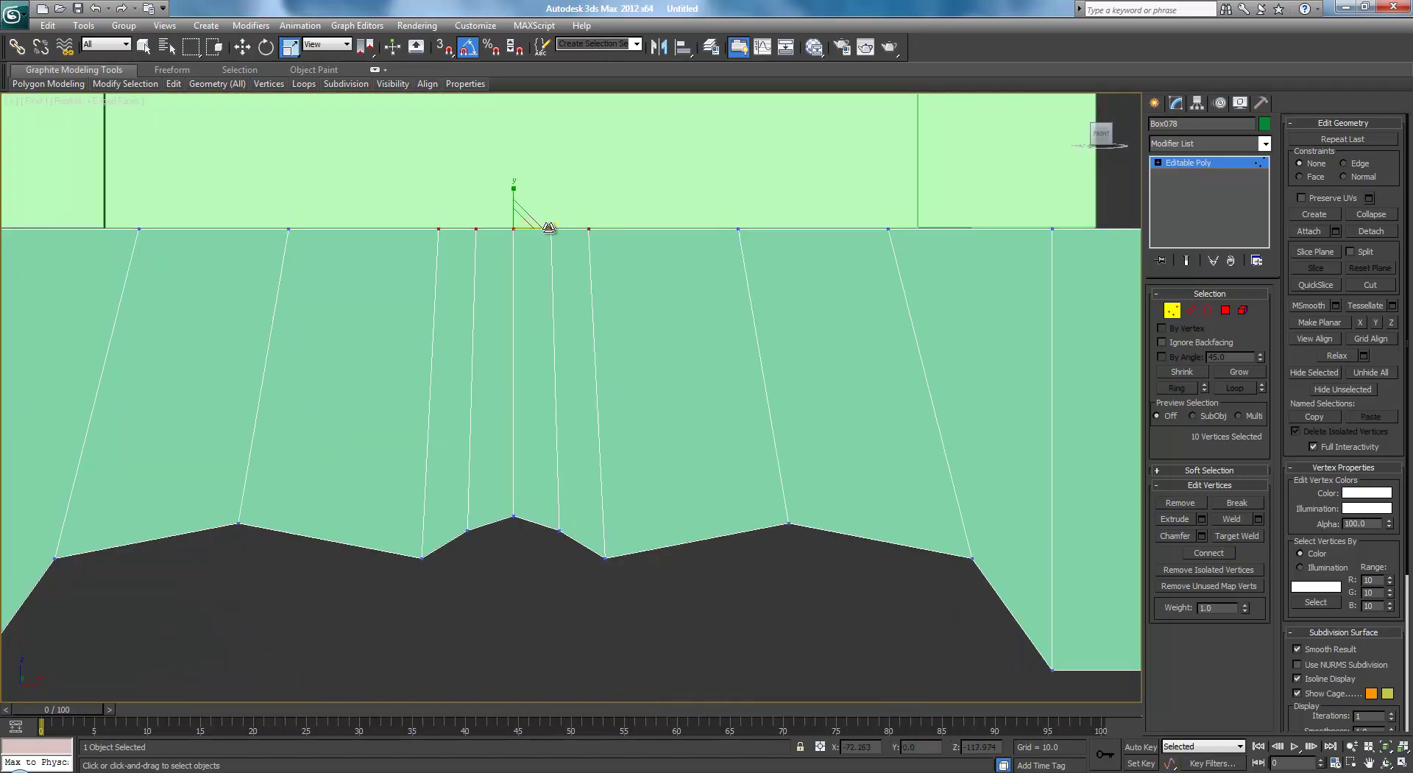
drag(549, 224, 605, 227)
scroll(618, 246, down, 5)
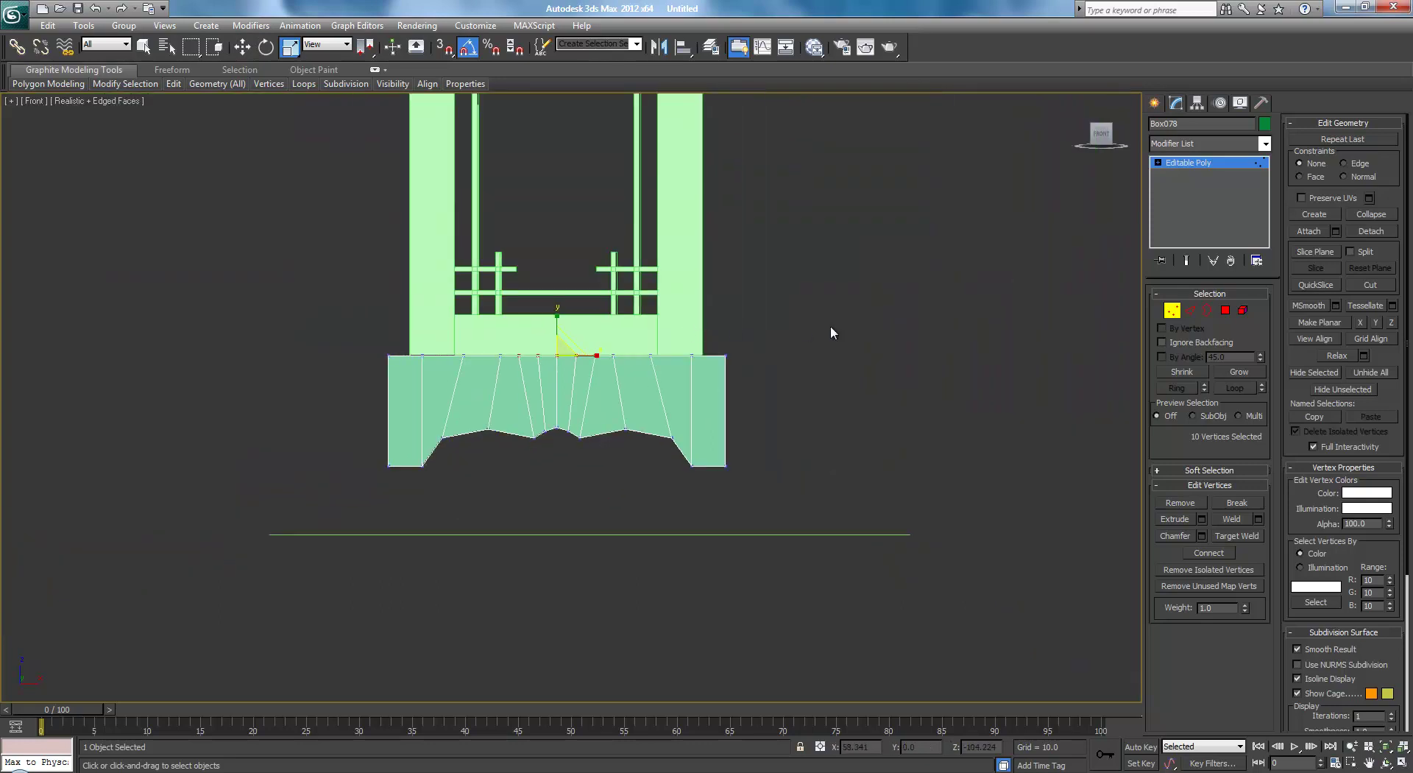
click(854, 316)
click(1201, 163)
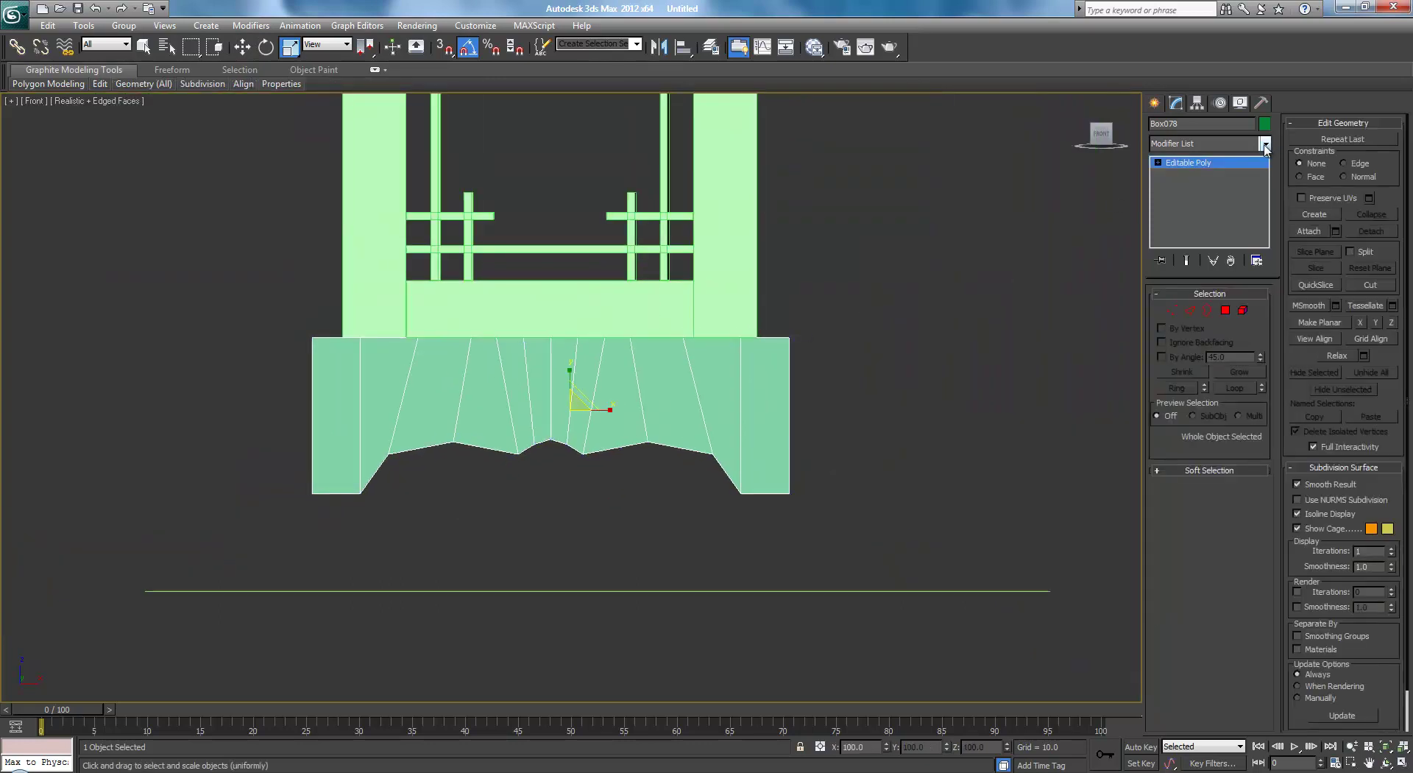
- Apply a MeshSmooth modifier to the base panel and set its iterations to 2
click(1265, 144)
drag(1259, 287, 1258, 381)
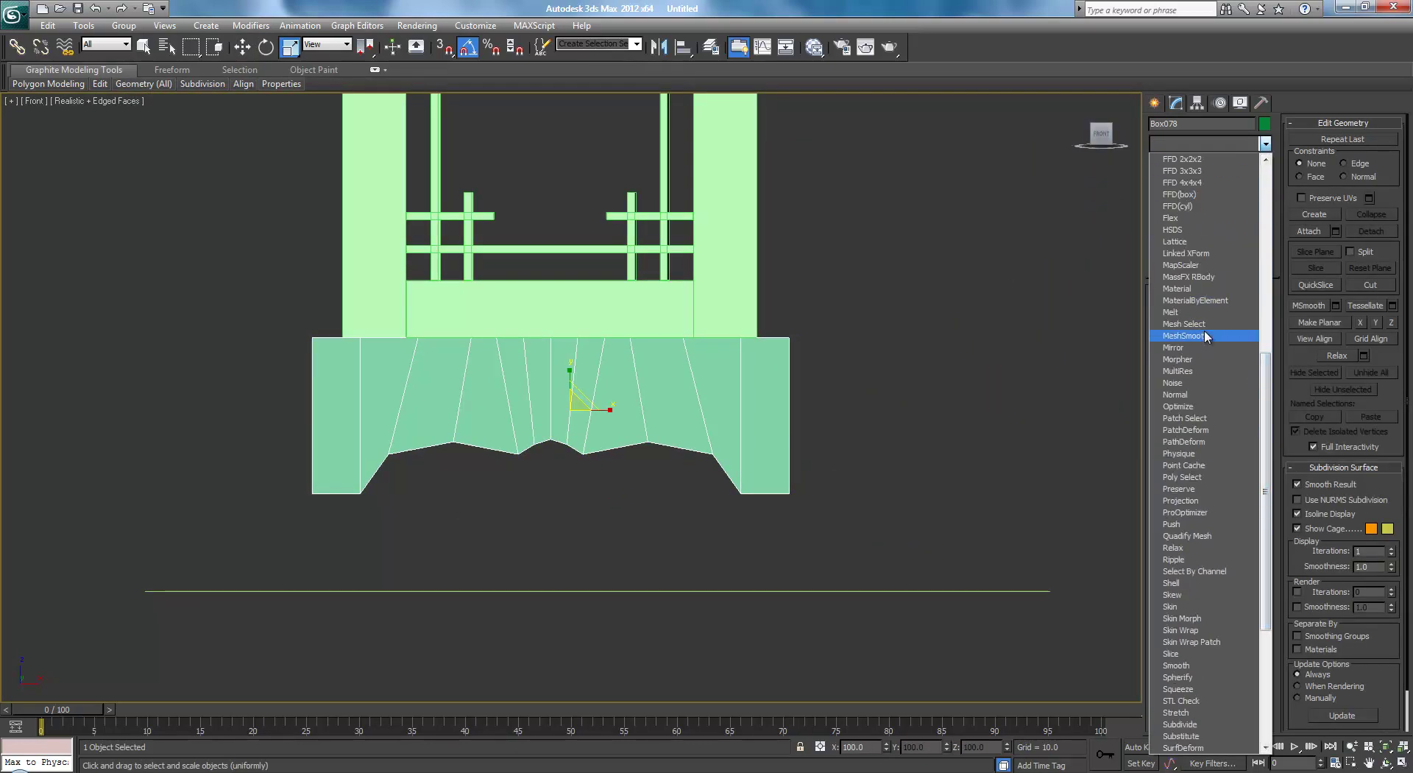
click(1186, 336)
click(1258, 397)
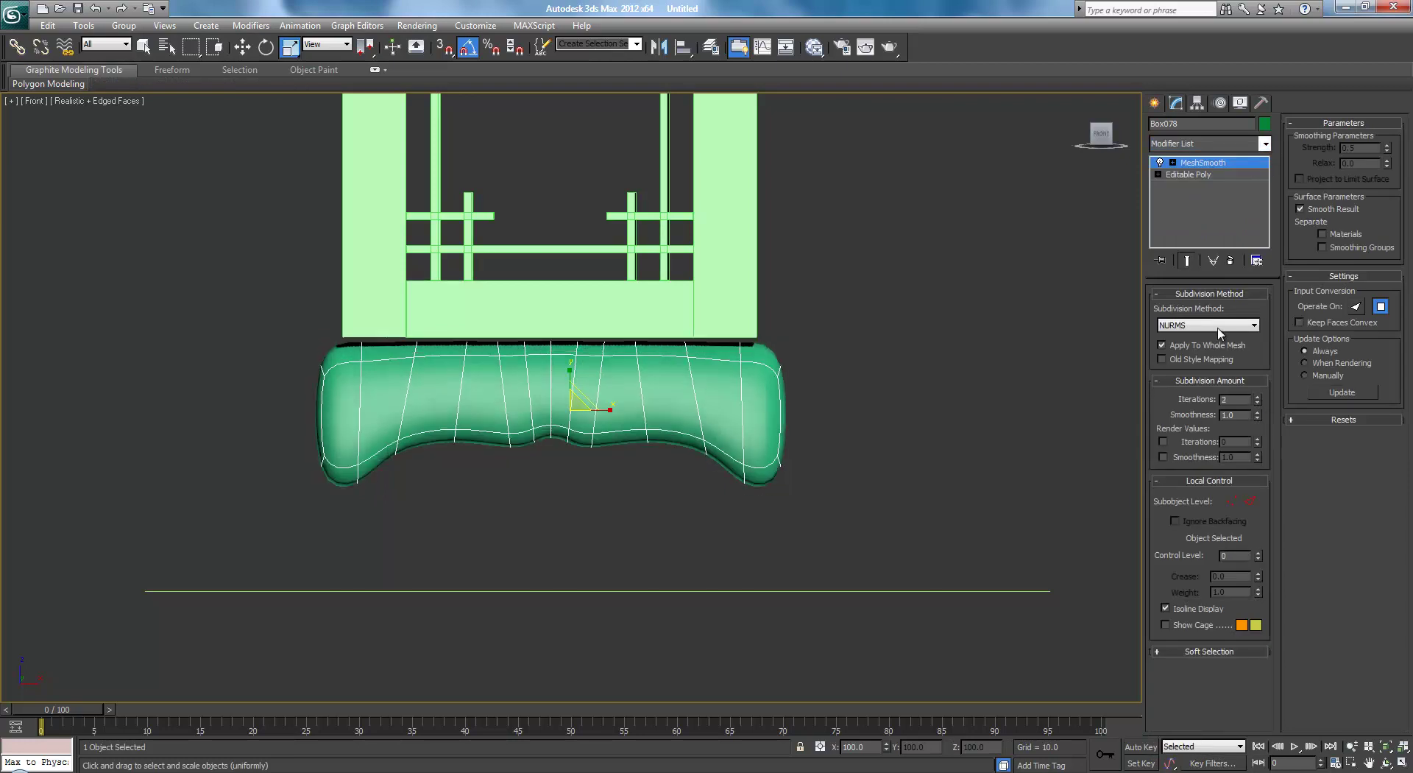
- Return to the panel's Editable Poly level beneath MeshSmooth and switch to edge editing
click(1211, 177)
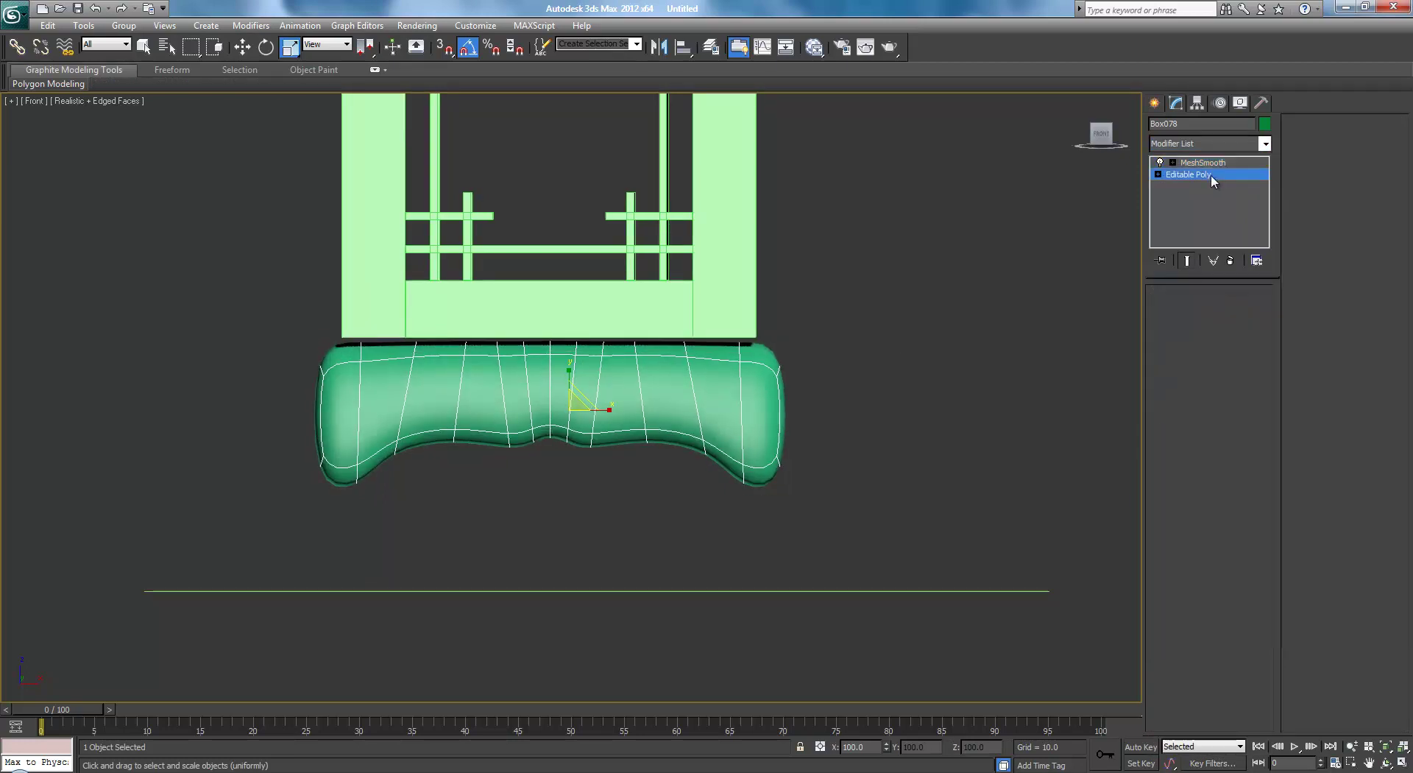
scroll(947, 356, up, 2)
click(1193, 313)
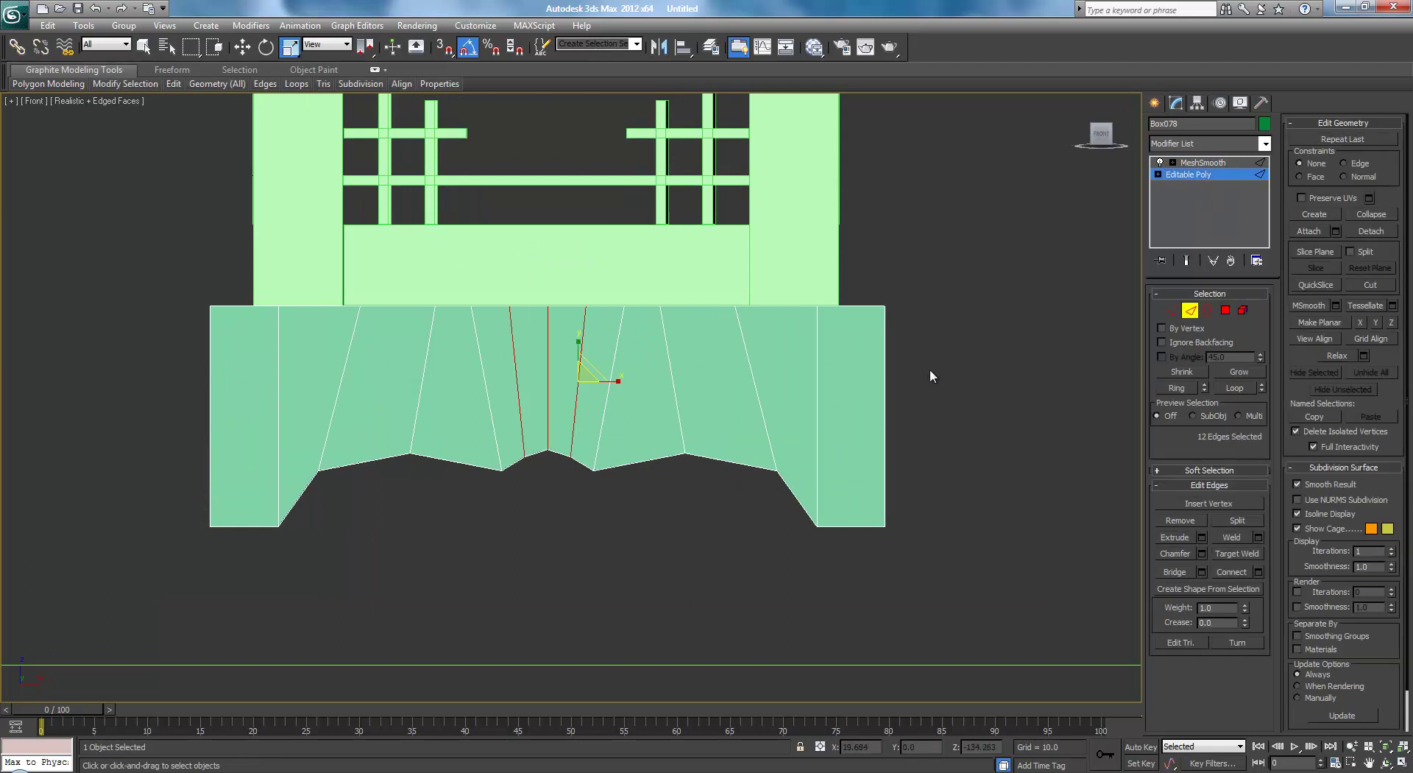
click(1225, 312)
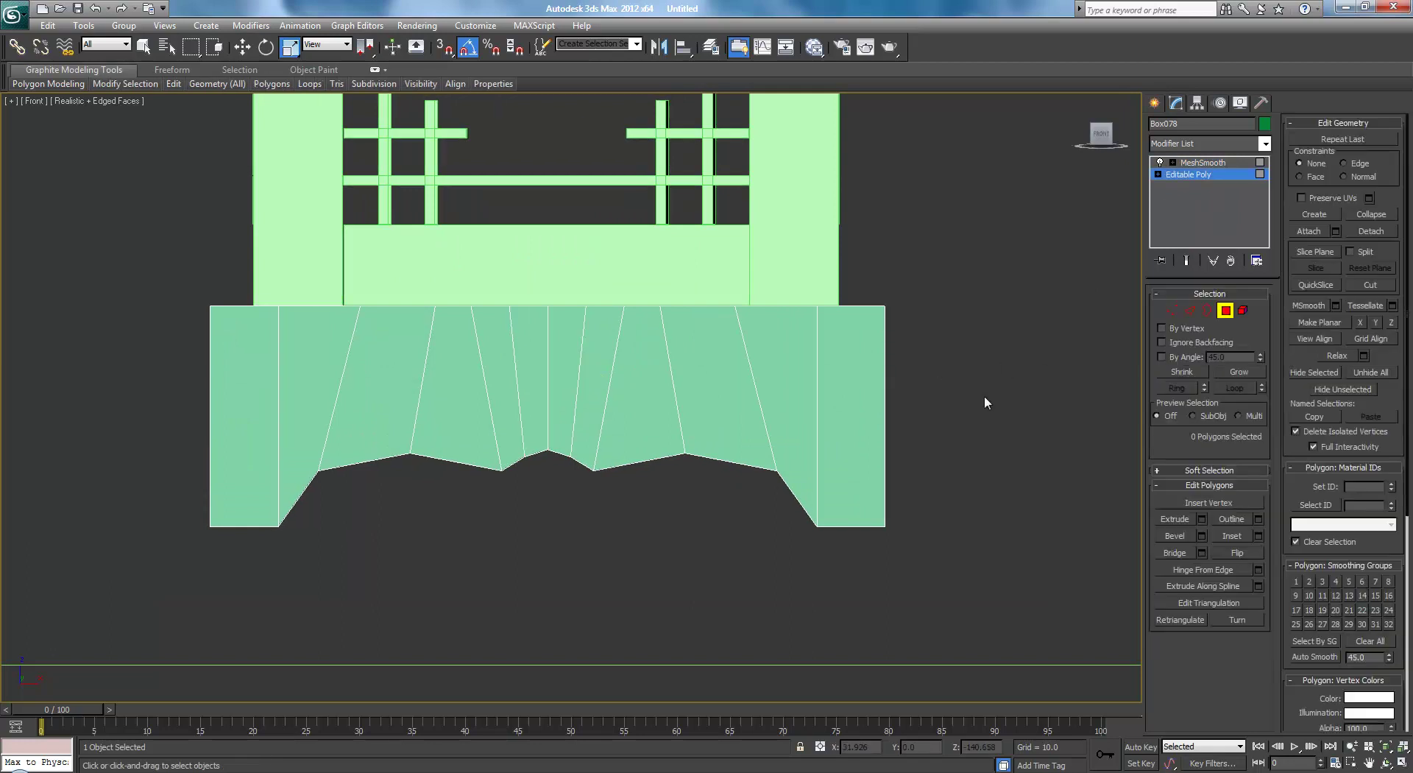
ctrl+click(1187, 309)
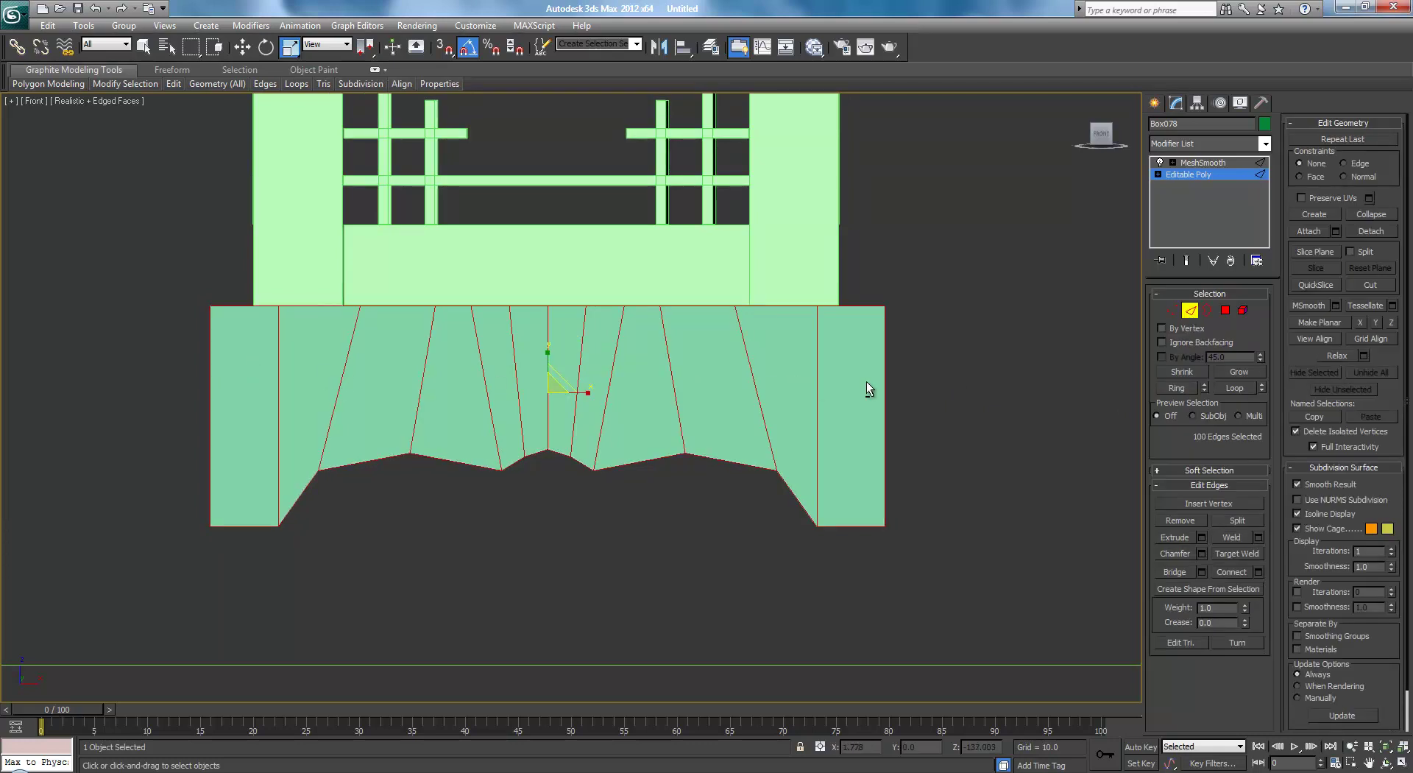
alt+drag(875, 382, 870, 385)
key(p)
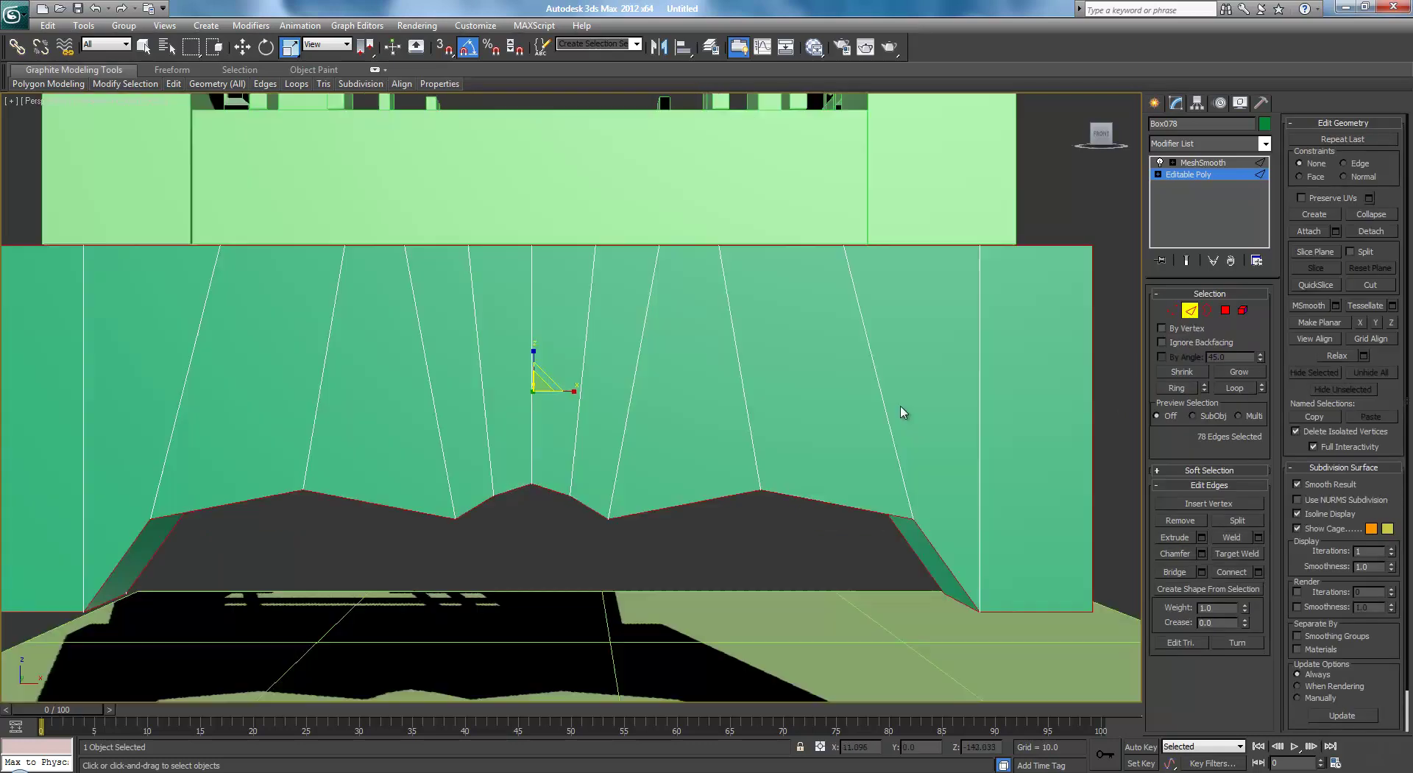
scroll(902, 407, down, 5)
mouse_move(870, 409)
alt+middle_down()
mouse_move(655, 412)
mouse_move(865, 390)
alt+middle_up()
scroll(581, 439, down, 3)
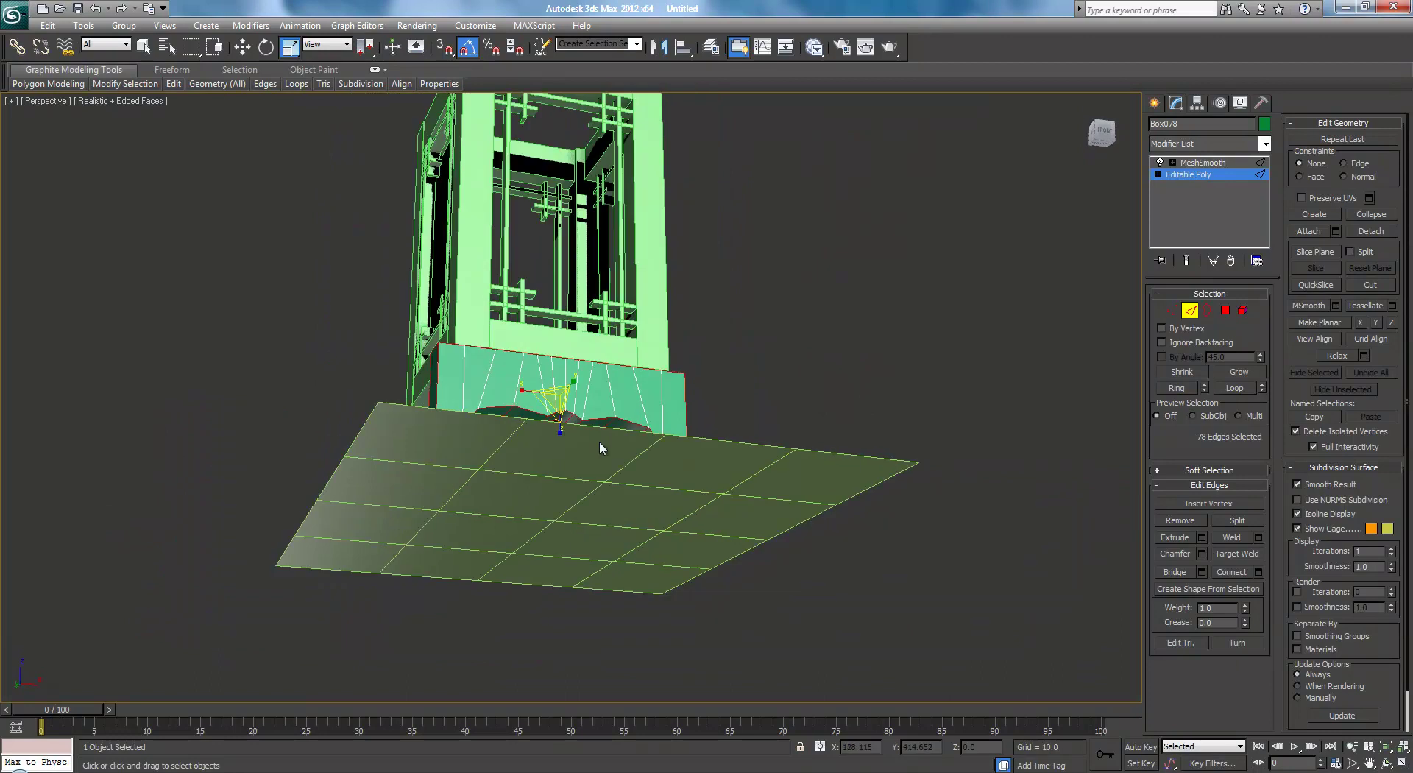
alt+middle_drag(599, 439, 682, 396)
scroll(603, 397, up, 4)
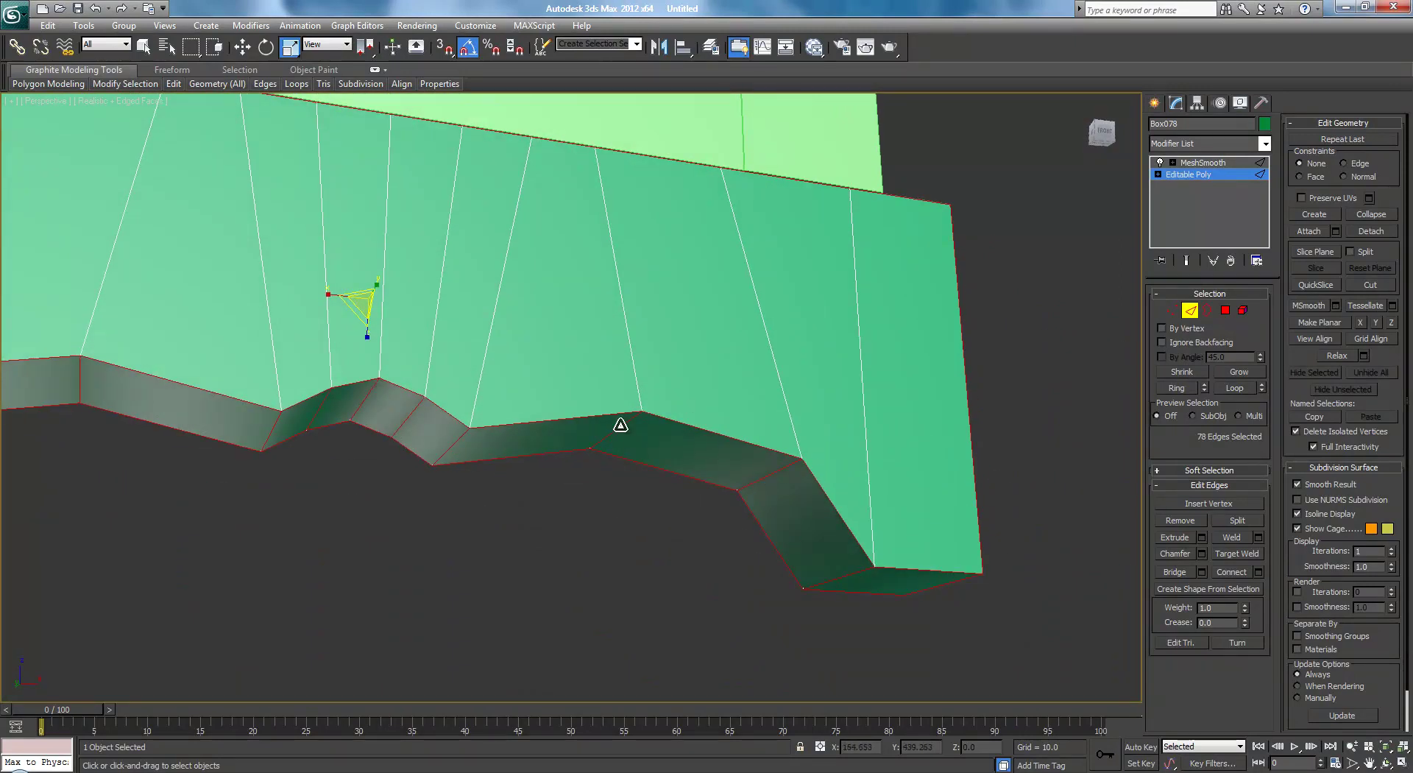
alt+click(618, 424)
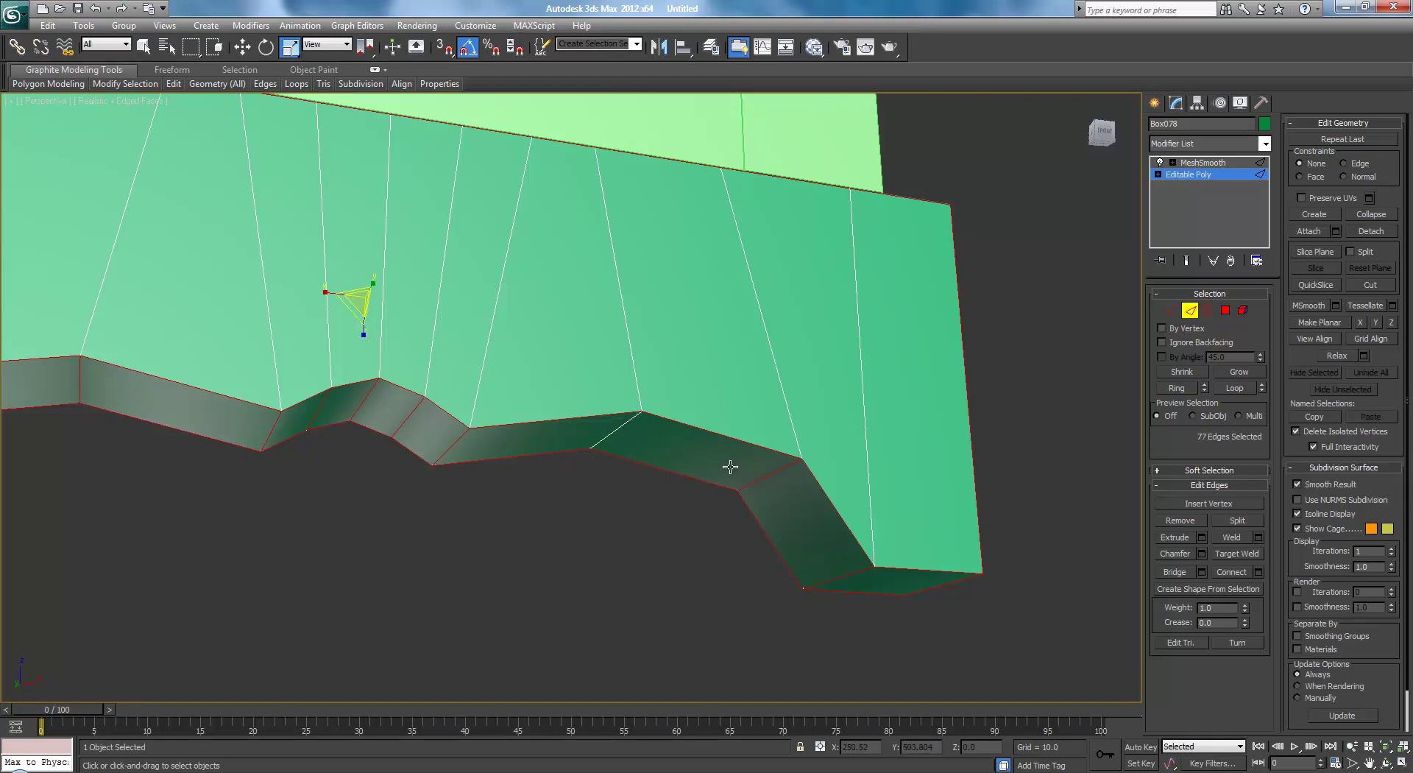
alt+click(767, 475)
alt+middle_drag(767, 475, 594, 452)
alt+click(581, 434)
alt+click(530, 406)
alt+click(491, 392)
alt+click(450, 398)
alt+click(401, 417)
middle_drag(368, 409, 489, 396)
scroll(489, 397, down, 3)
click(1070, 268)
- Connect the panel's vertical edges with one segment at pinch -4 and slide -95, close to the scalloped lower edge
alt+middle_drag(1068, 269, 1044, 296)
scroll(273, 295, down, 3)
alt+middle_drag(278, 341, 385, 360)
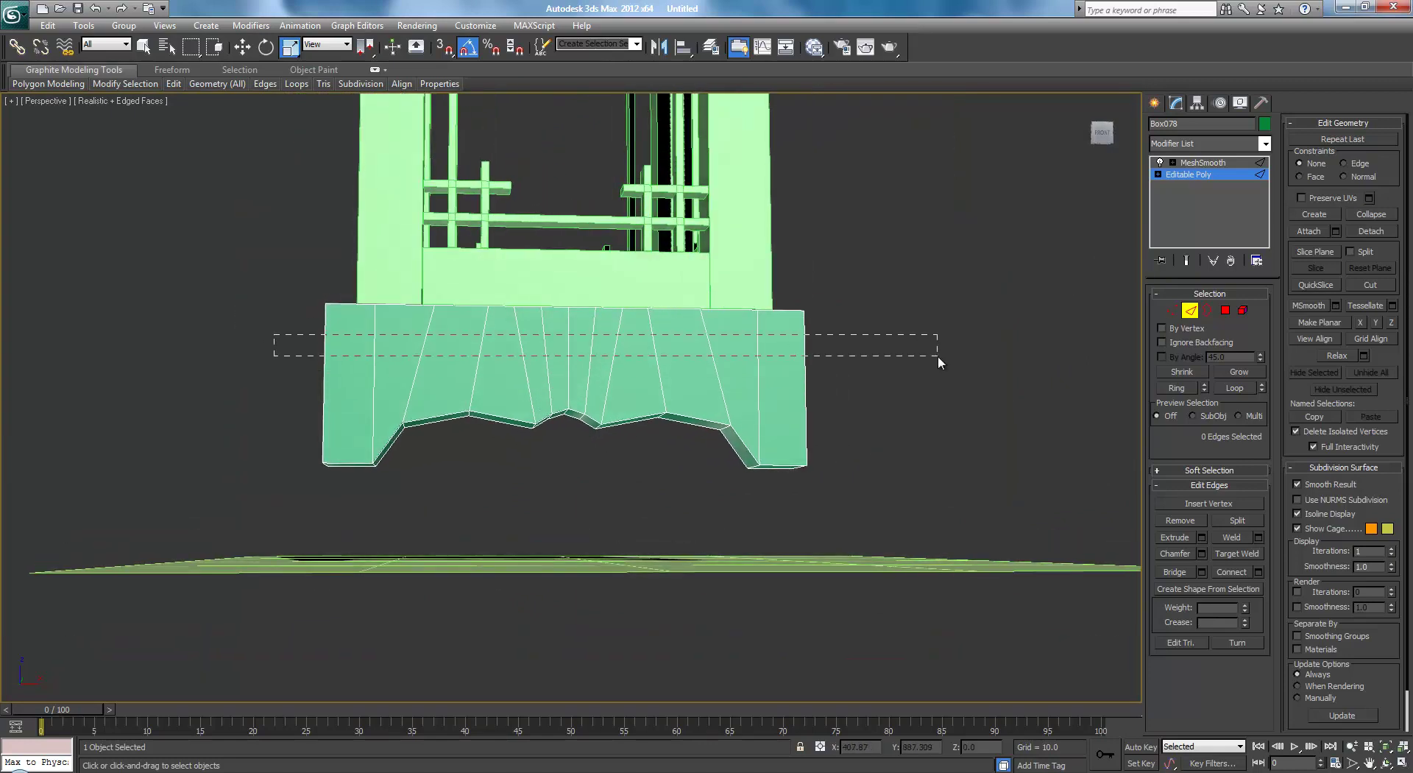
drag(938, 355, 1042, 375)
click(1260, 572)
scroll(627, 412, up, 5)
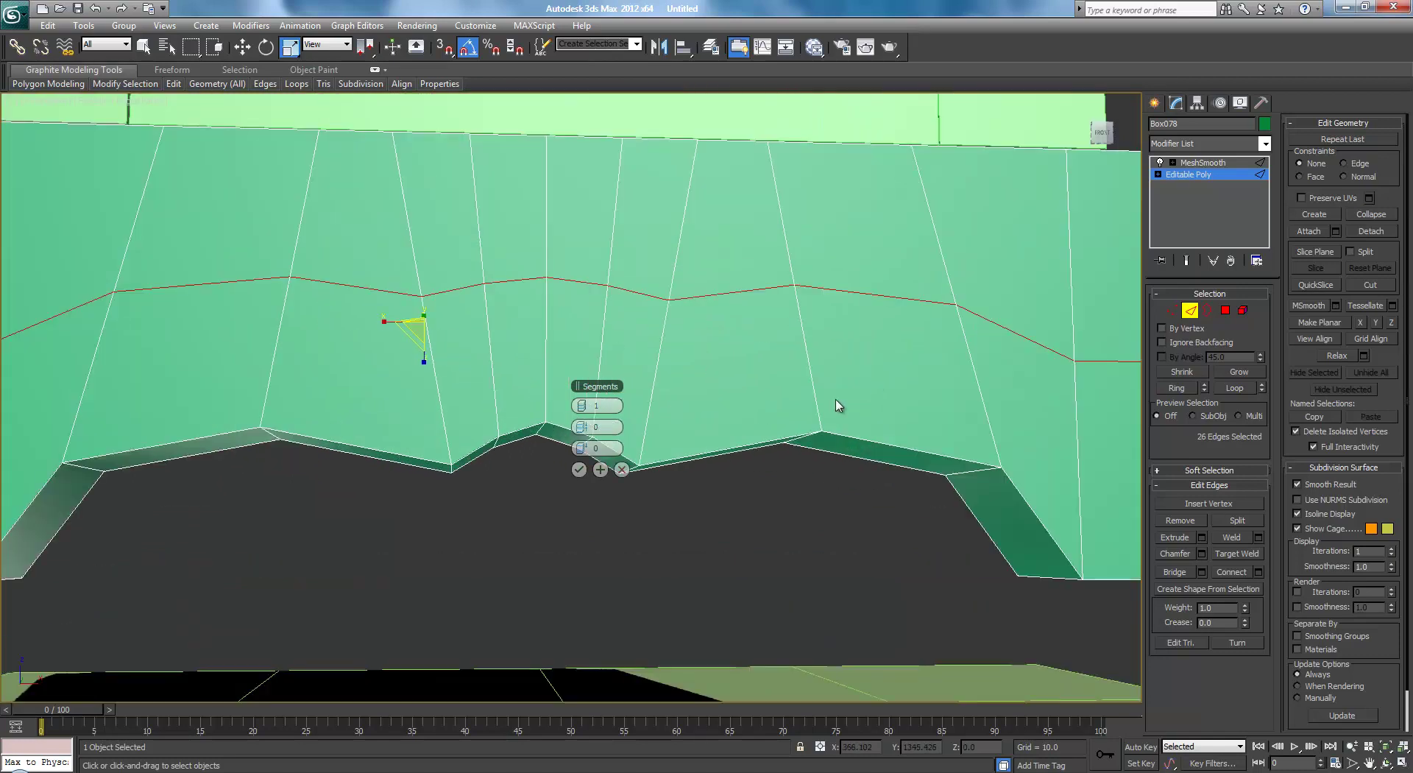
scroll(637, 458, down, 3)
drag(580, 431, 758, 432)
drag(524, 432, 302, 444)
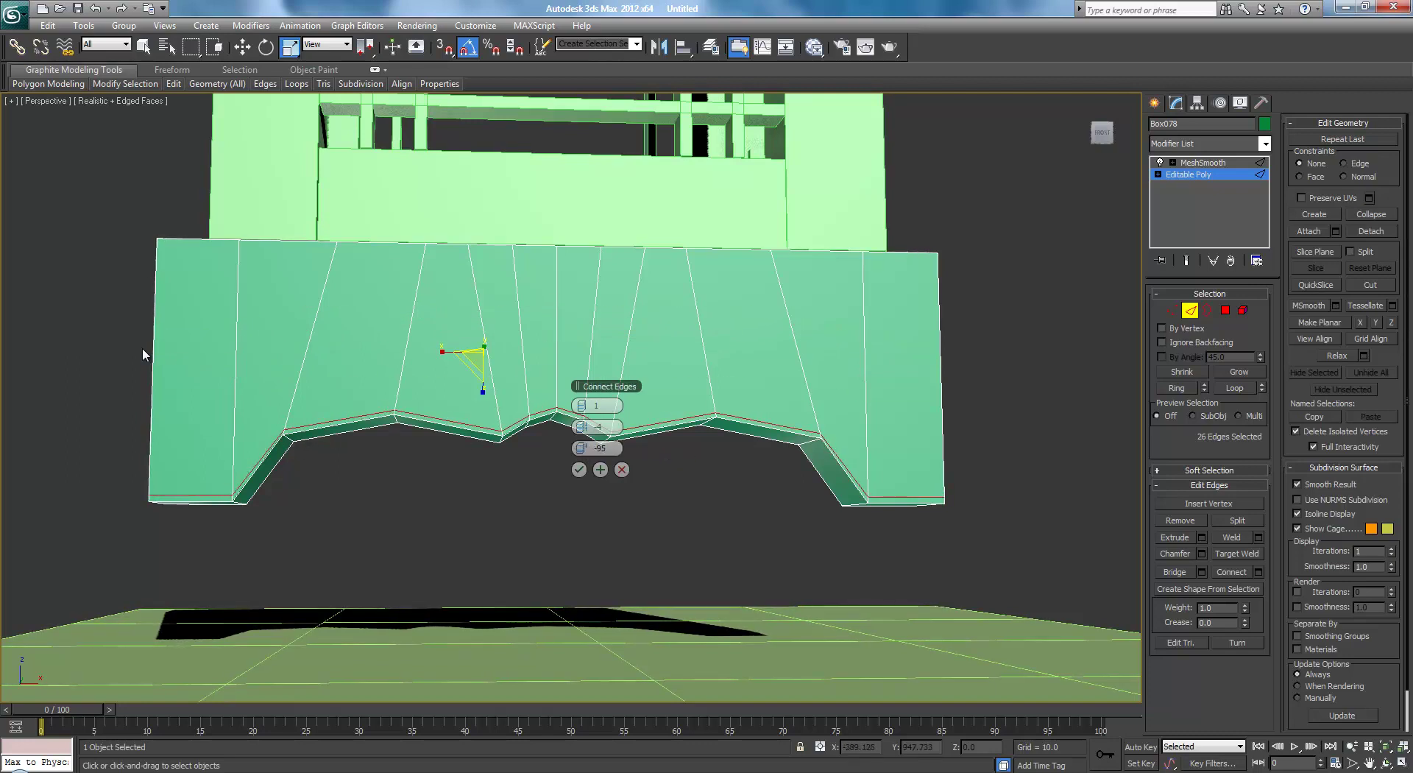
click(117, 334)
drag(69, 323, 109, 321)
drag(1097, 387, 1097, 387)
click(578, 469)
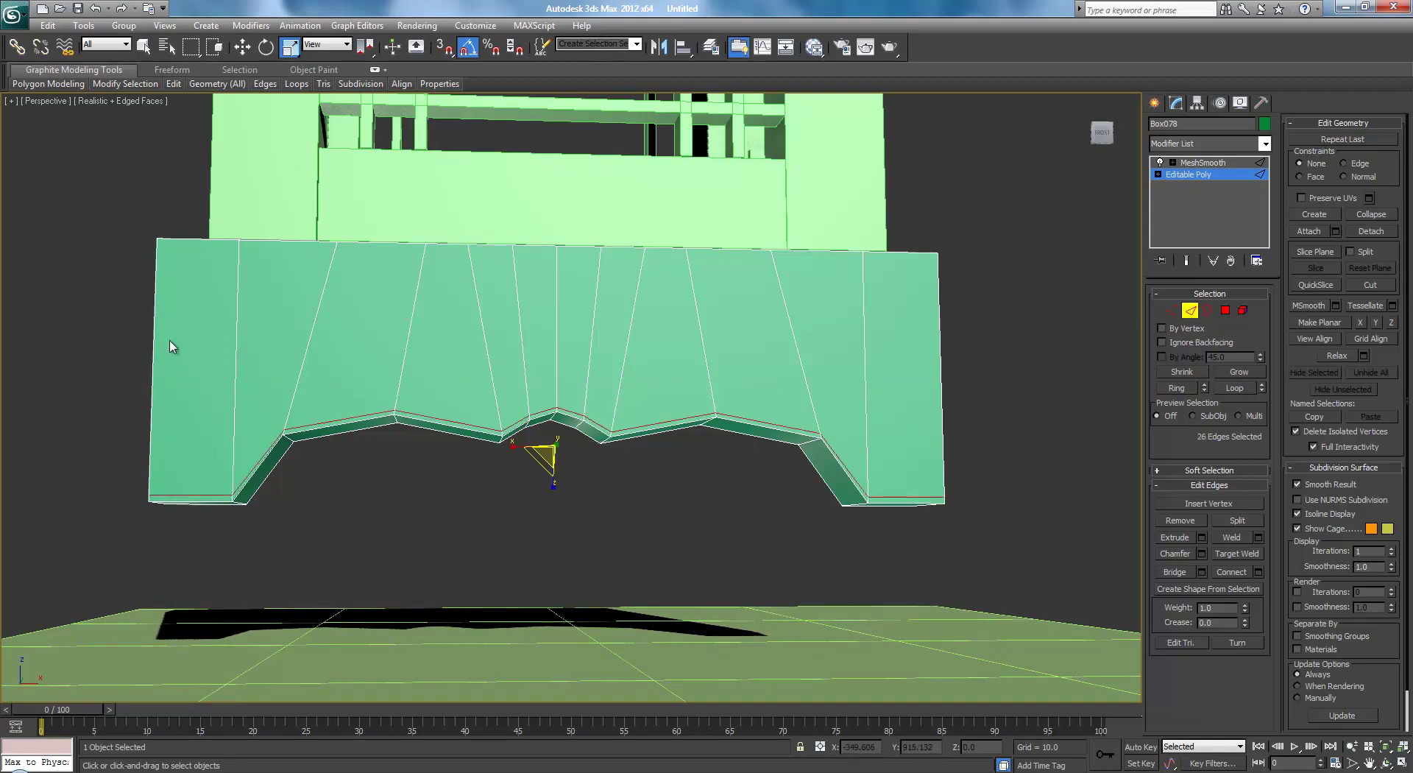
- Connect the panel's vertical edges with another single segment close to the upper edge and clear the selection
drag(935, 396, 1095, 370)
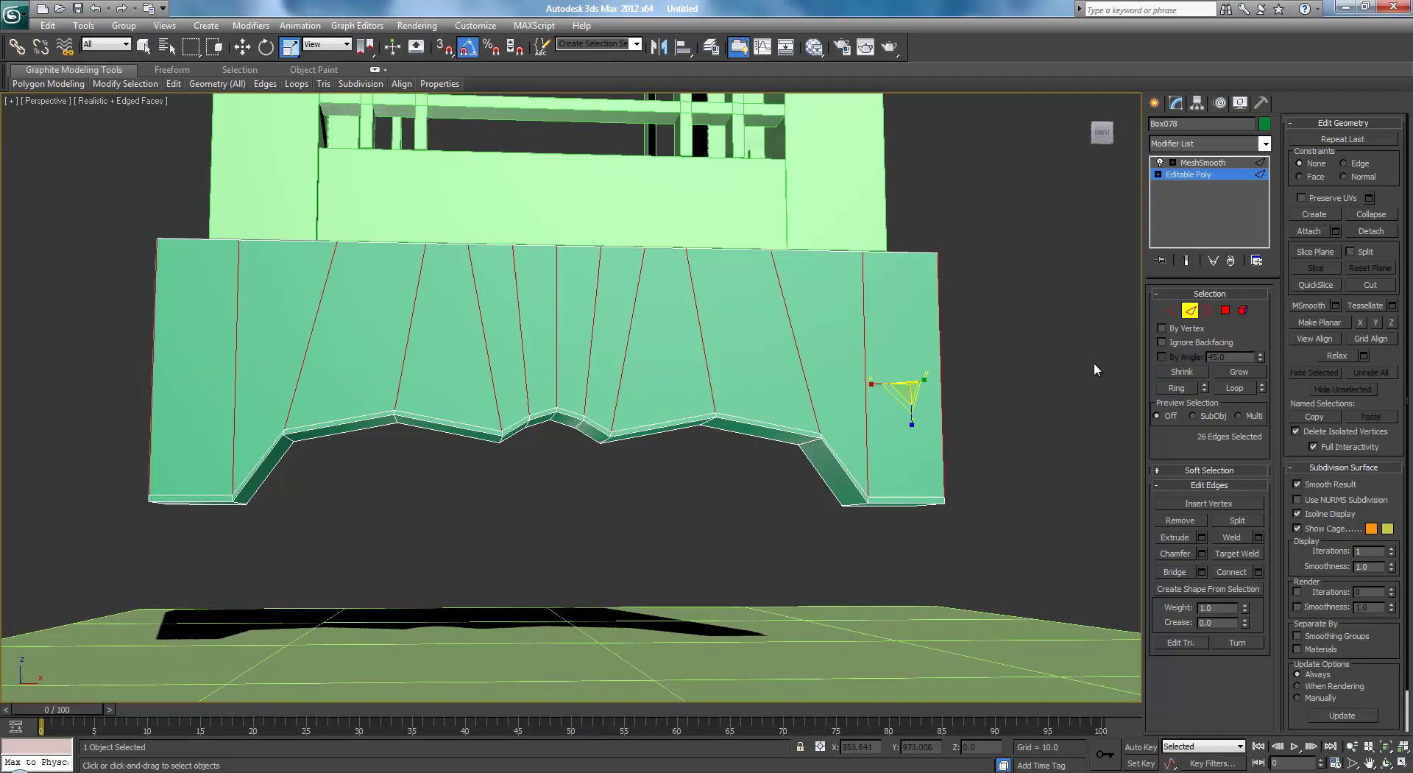
click(1259, 572)
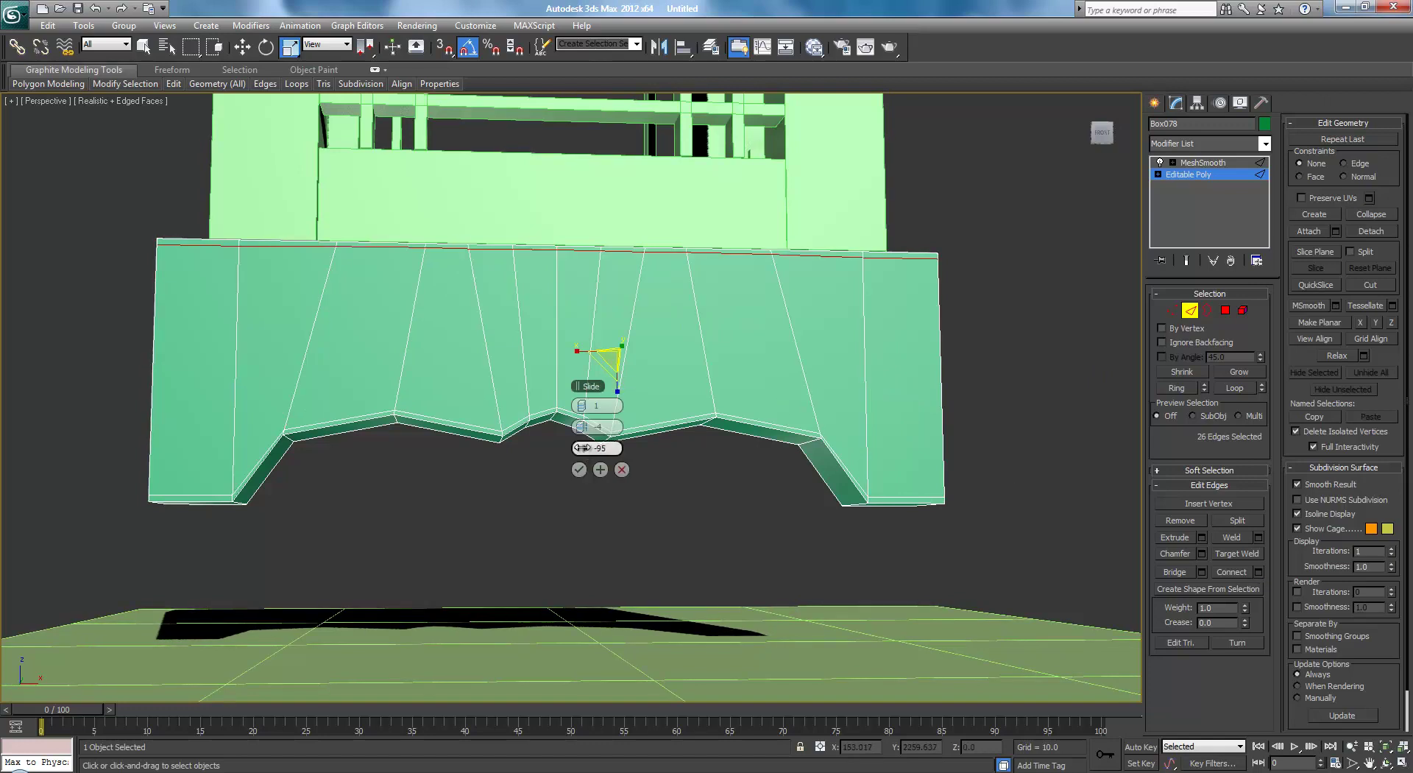
drag(582, 447, 574, 434)
click(579, 470)
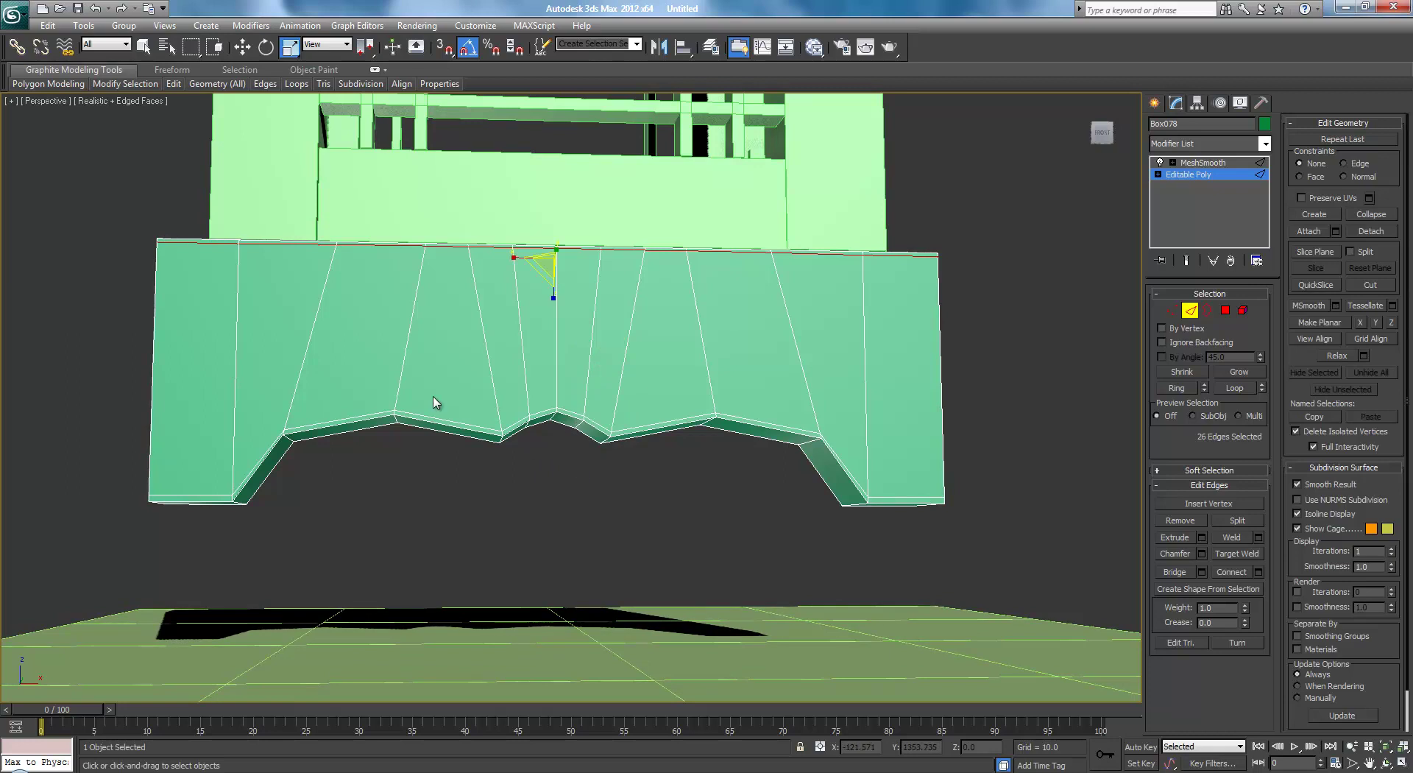
click(165, 168)
- Add a vertical edge loop beside the outer side of the panel's left leg and adjust its position along X
mouse_move(223, 204)
alt+middle_down()
mouse_move(239, 207)
mouse_move(214, 217)
alt+middle_up()
scroll(228, 208, down, 3)
drag(340, 258, 352, 491)
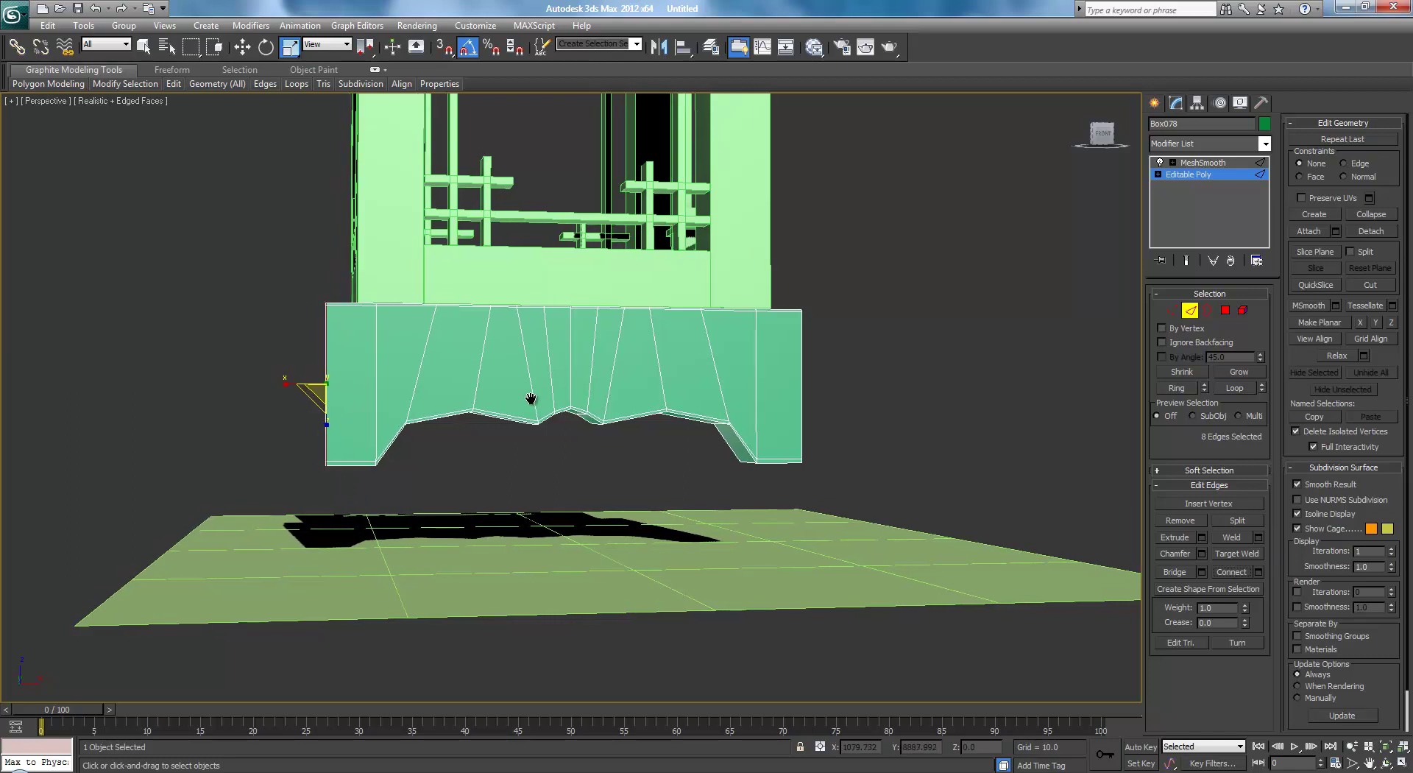
scroll(621, 404, up, 3)
scroll(483, 382, up, 5)
middle_drag(483, 382, 589, 377)
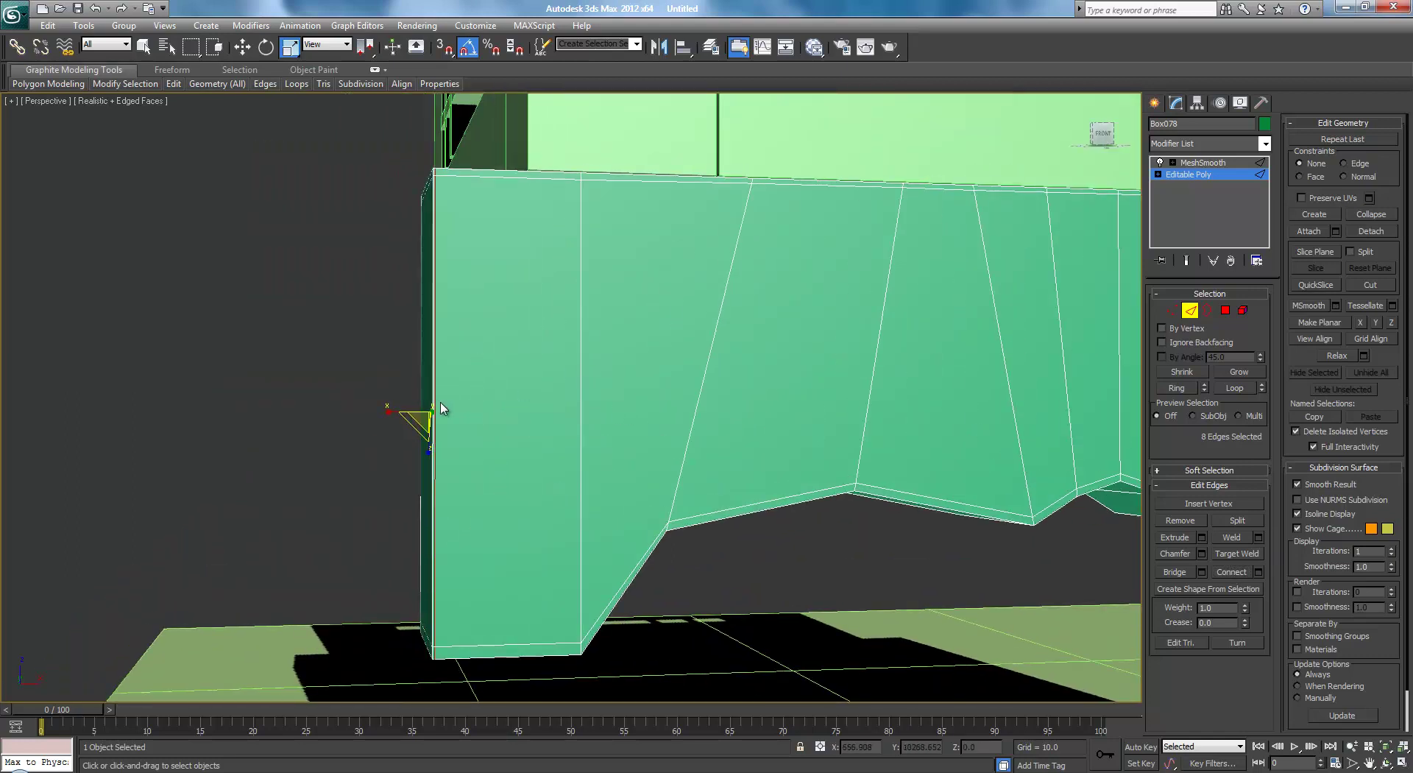
key(w)
drag(461, 410, 461, 411)
mouse_move(462, 411)
alt+middle_down()
mouse_move(699, 444)
mouse_move(688, 408)
mouse_move(458, 397)
alt+middle_up()
scroll(459, 399, down, 3)
middle_drag(959, 413, 454, 388)
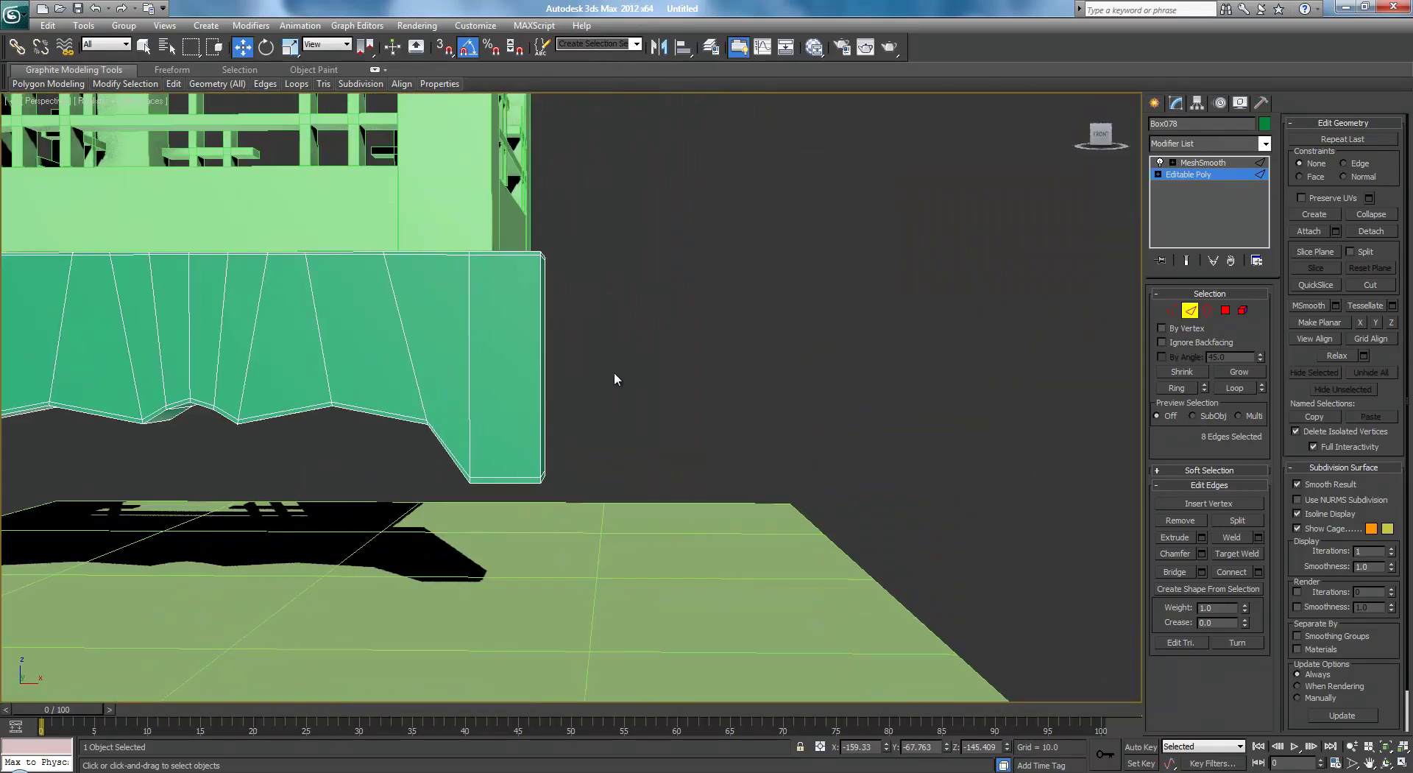
- Add a vertical edge loop beside the outer side of the right leg and move it slightly inward along X
click(608, 356)
middle_drag(598, 237, 609, 240)
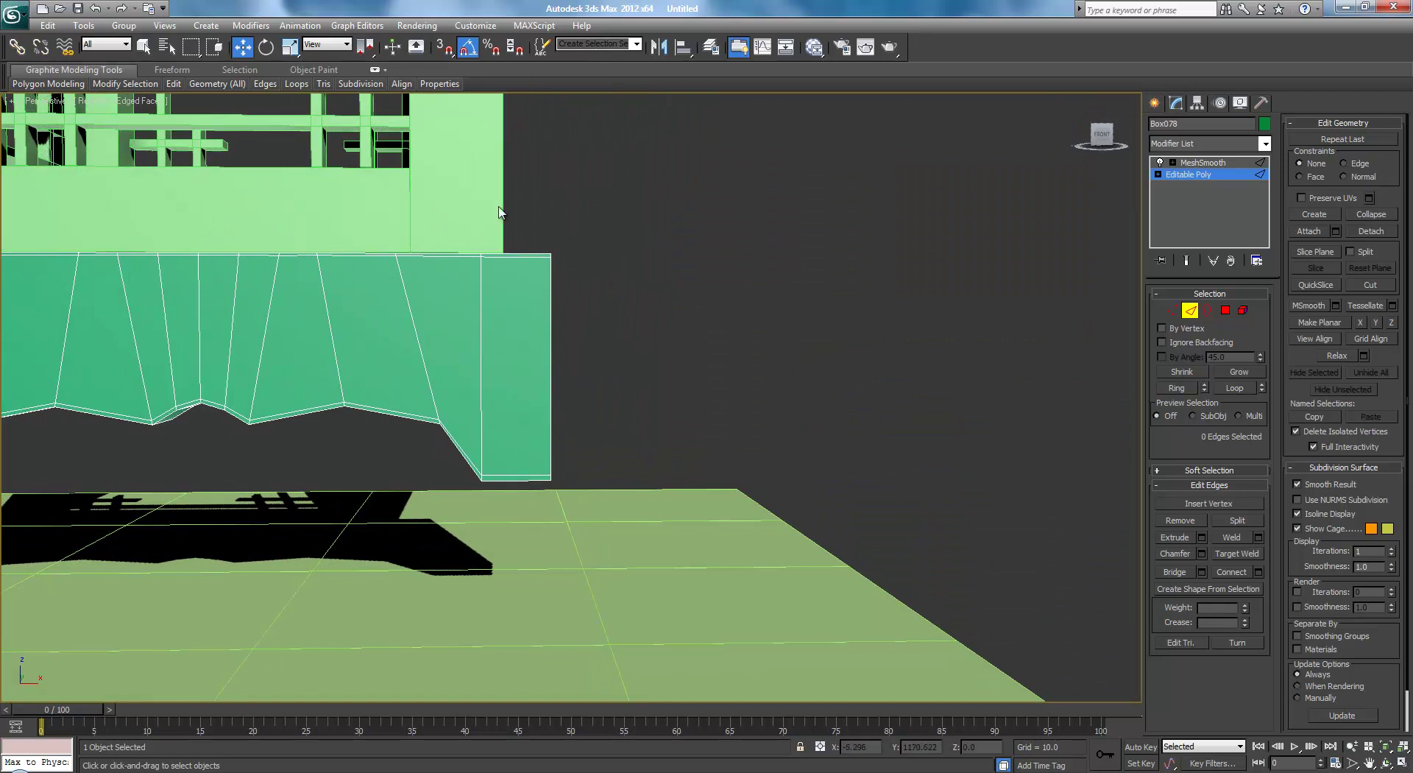
drag(527, 505, 528, 508)
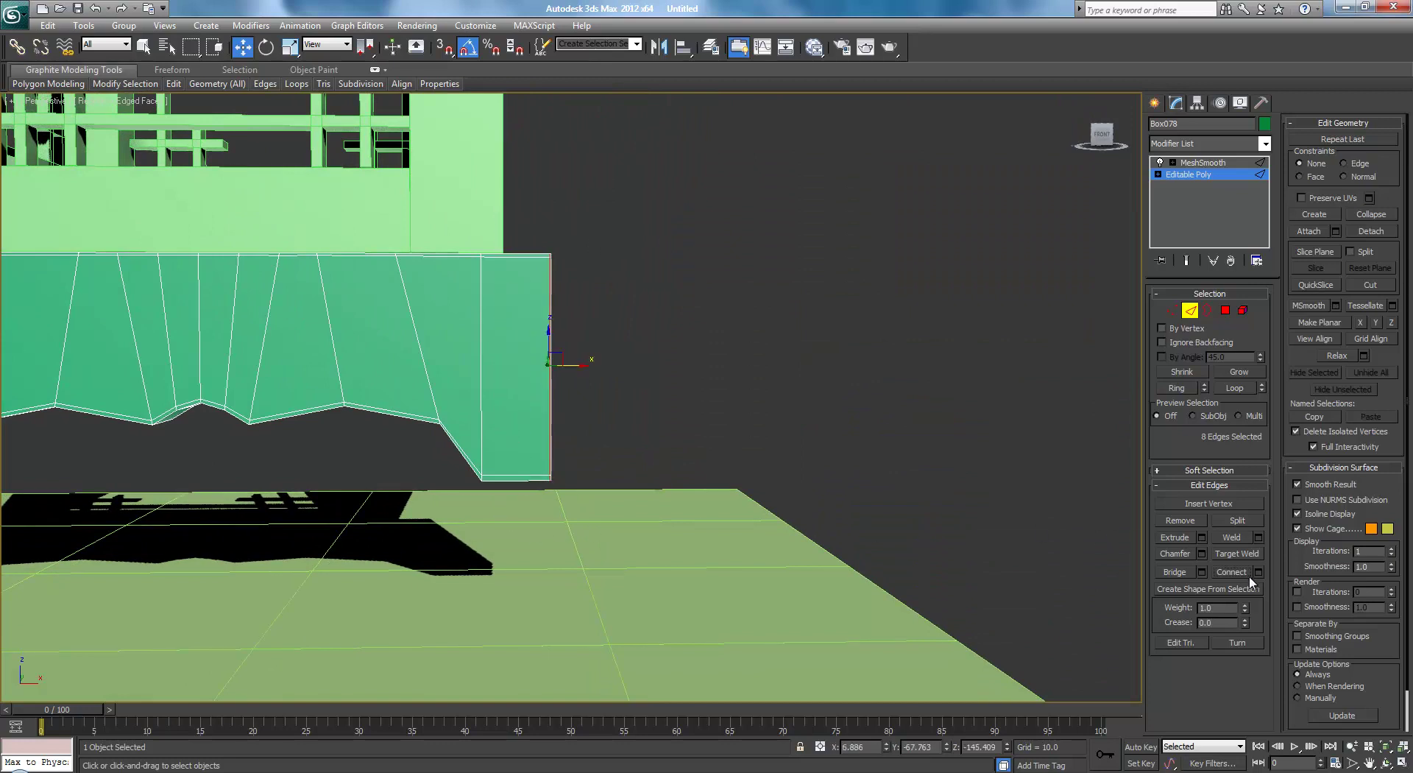
scroll(513, 310, up, 5)
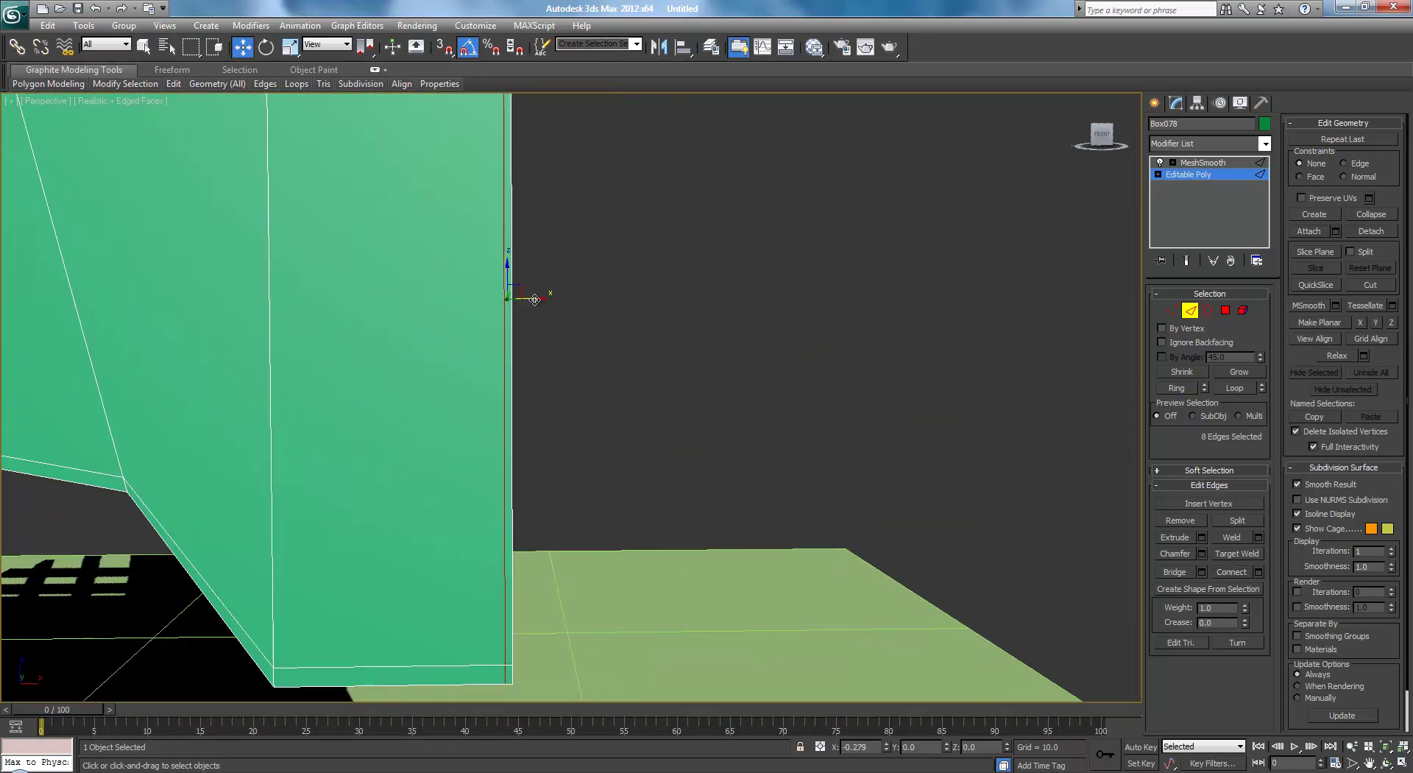
click(670, 282)
scroll(699, 279, down, 5)
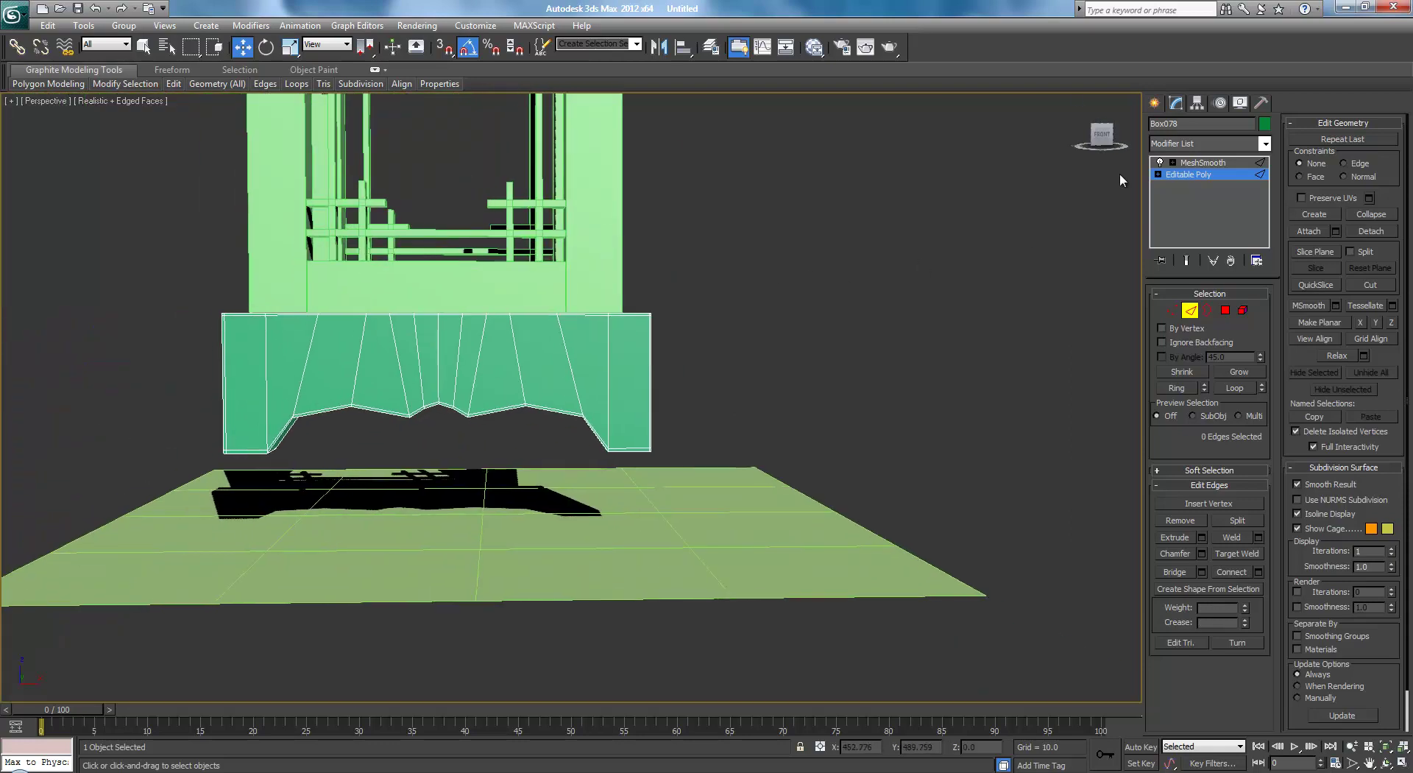
- Examine the panel's MeshSmooth result with the edge display turned off
click(1198, 163)
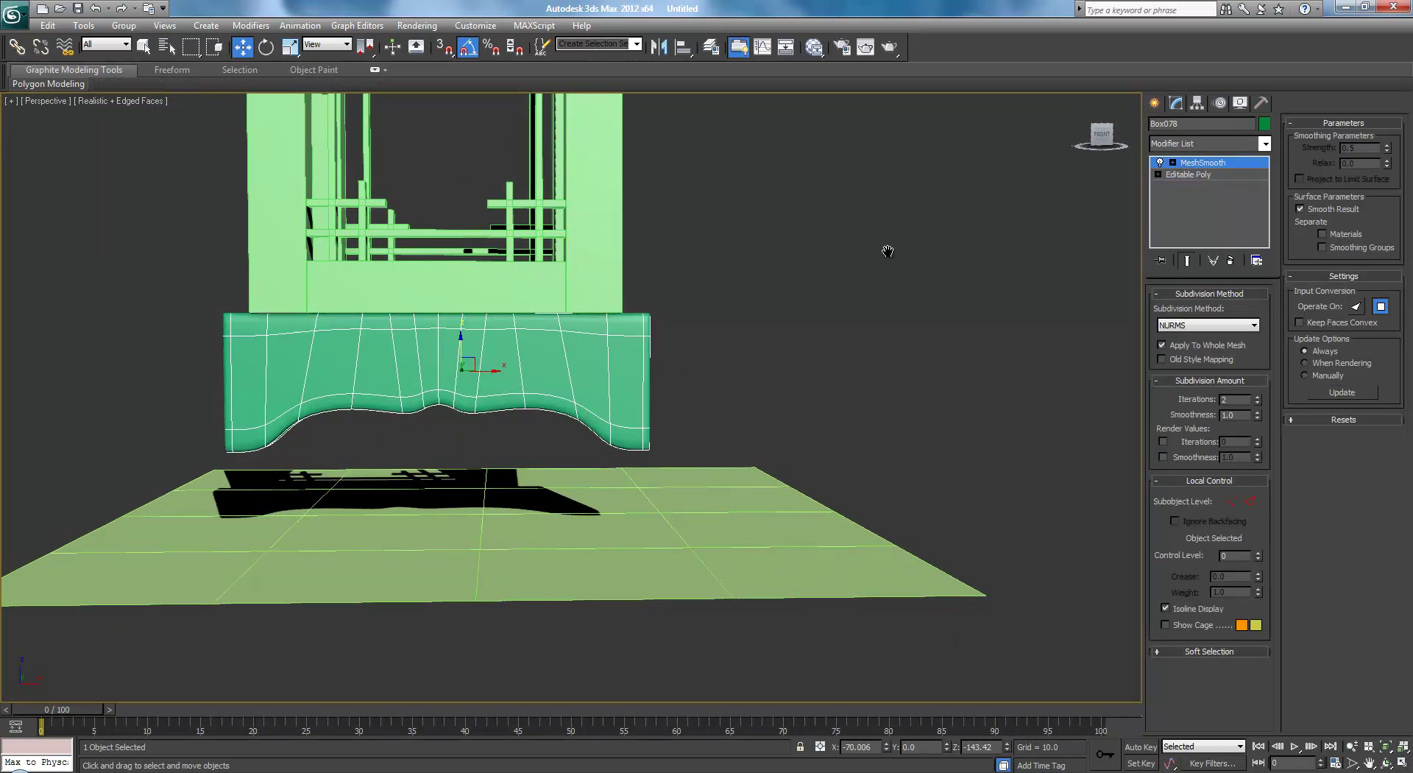
key(F4)
scroll(705, 322, up, 3)
alt+middle_drag(704, 322, 675, 328)
- Examine the unsmoothed Editable Poly cage of the panel around the right leg and its underside
click(1188, 179)
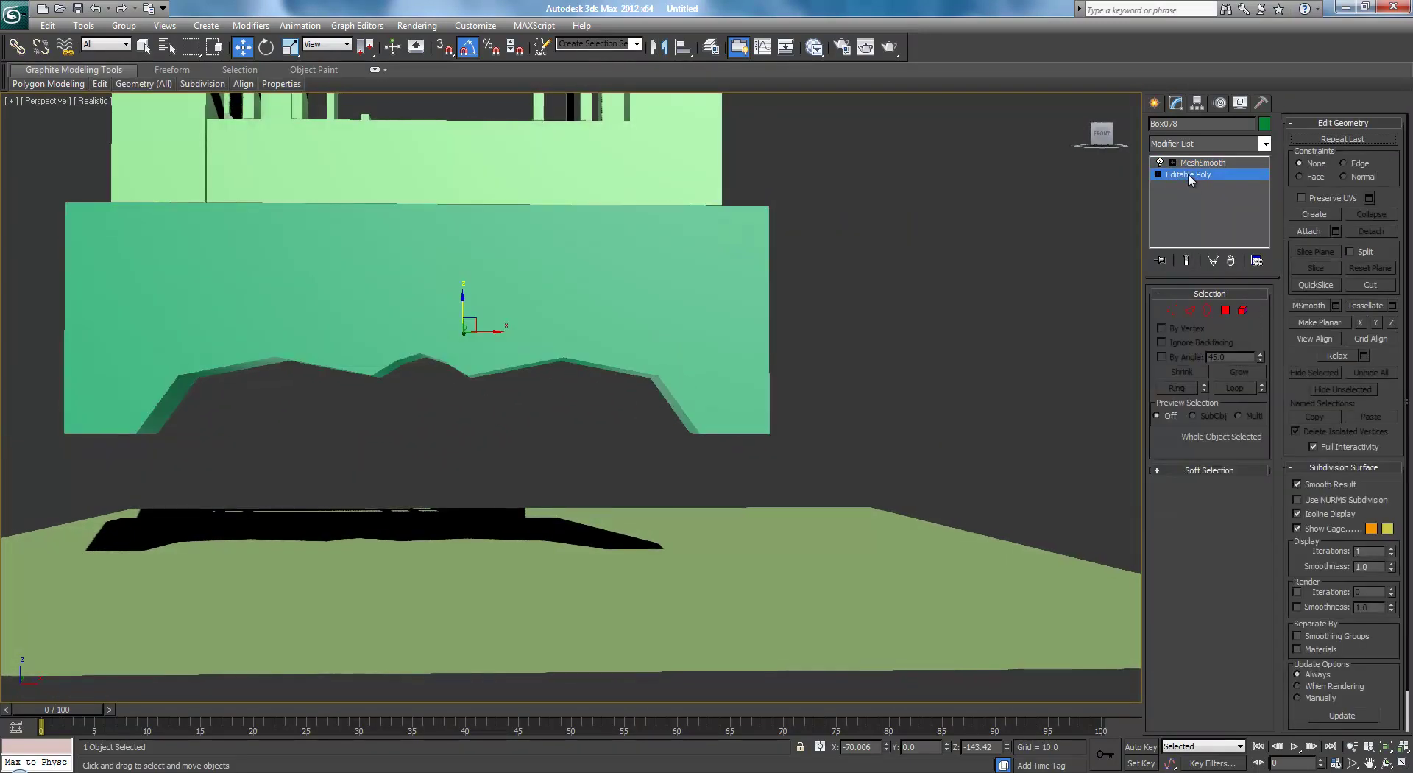
key(F3)
mouse_move(890, 328)
alt+middle_down()
mouse_move(798, 369)
mouse_move(831, 362)
alt+middle_up()
key(F3)
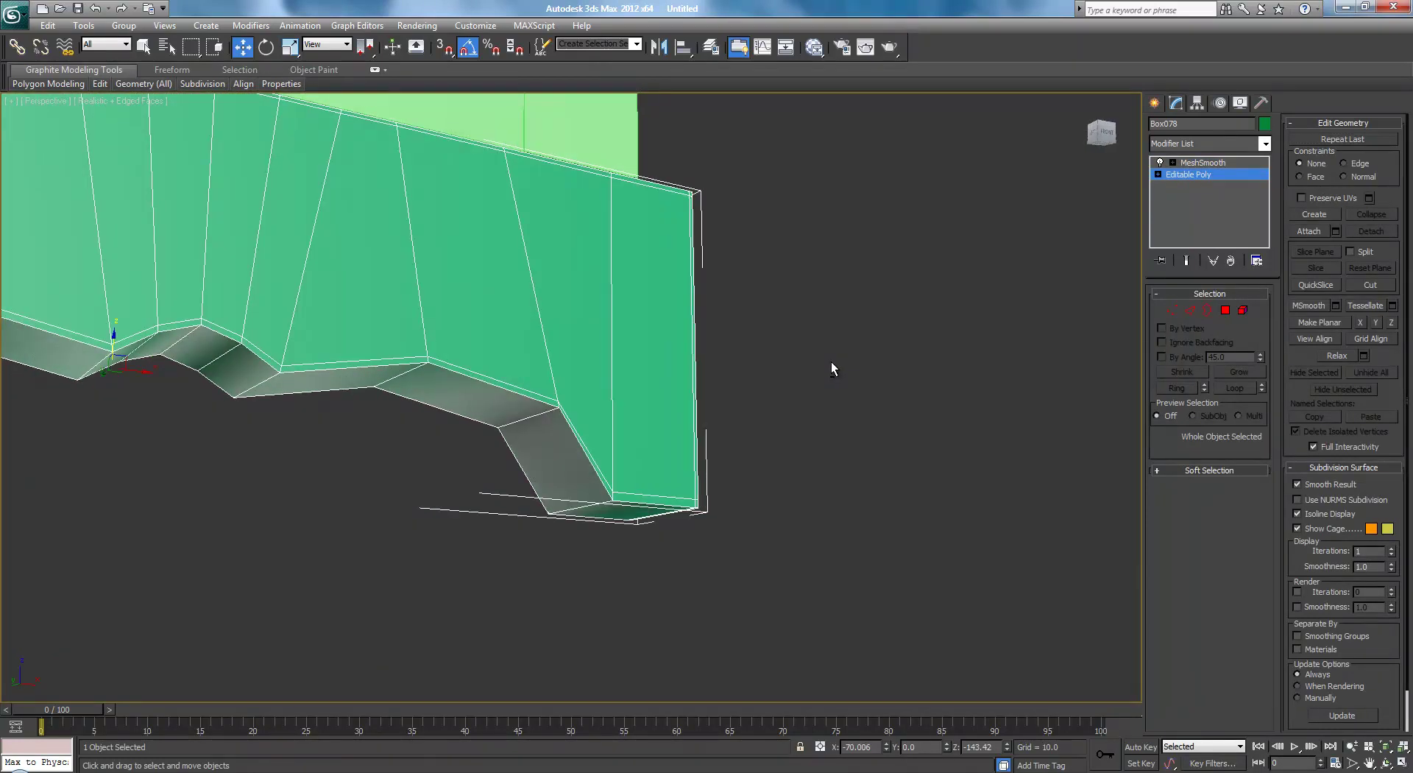
scroll(832, 365, up, 3)
alt+middle_drag(721, 401, 504, 397)
scroll(498, 403, down, 4)
scroll(500, 397, up, 3)
key(F3)
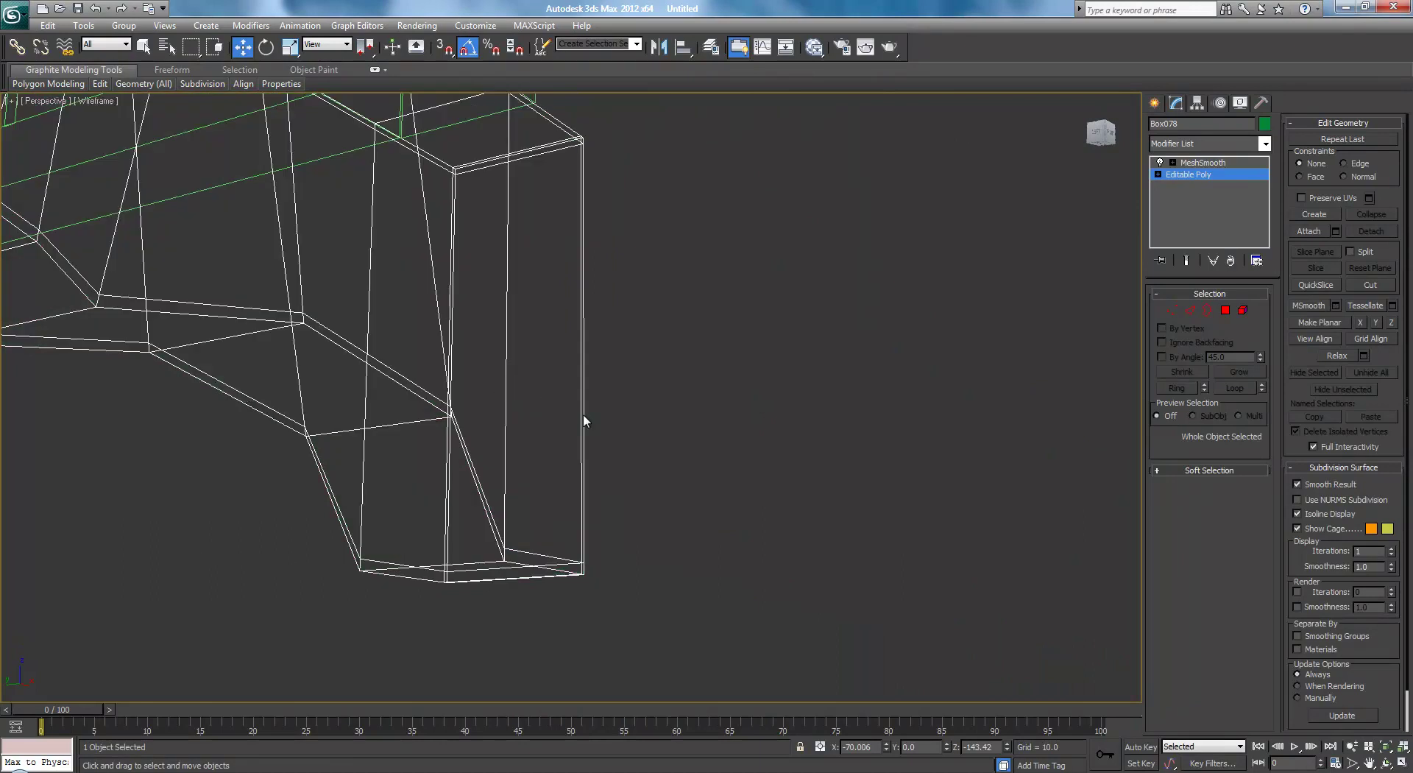
click(1371, 286)
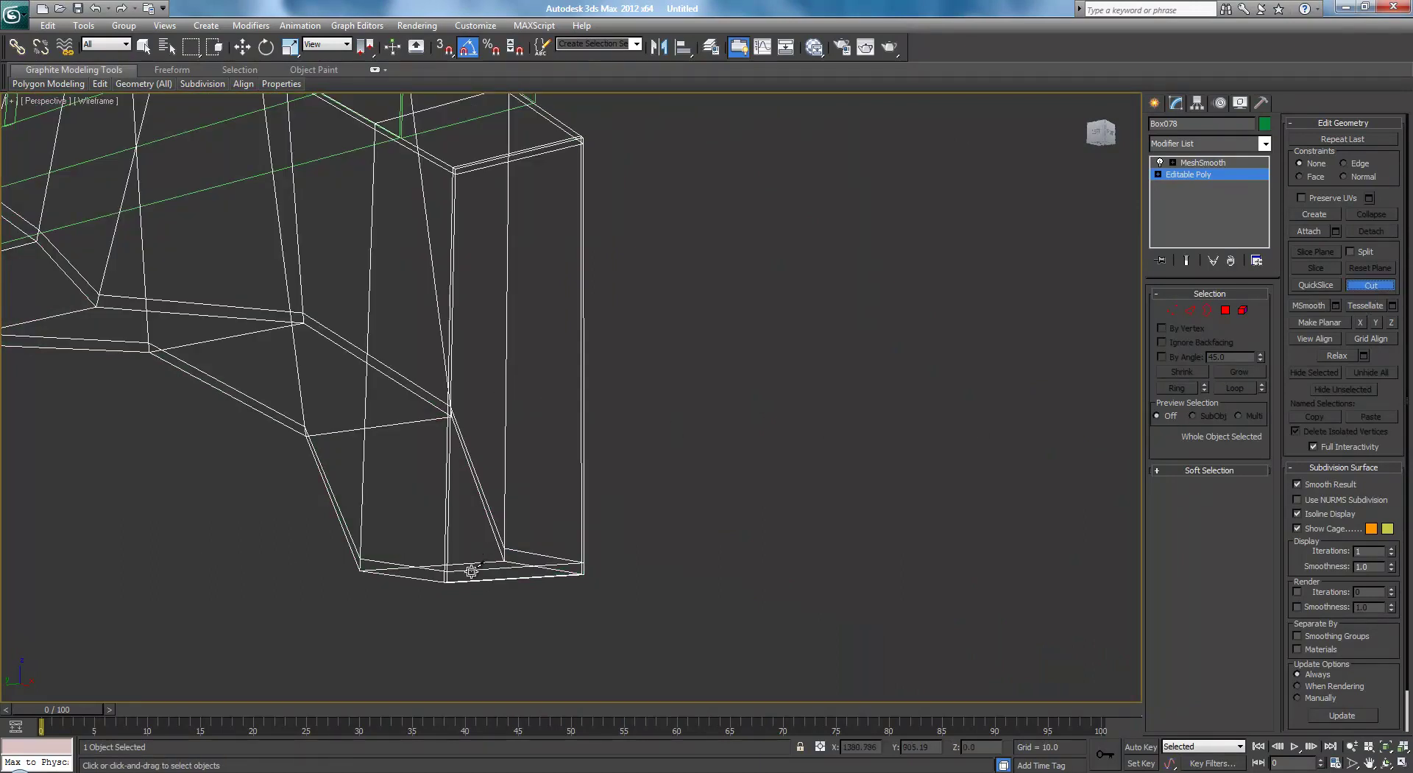
click(502, 548)
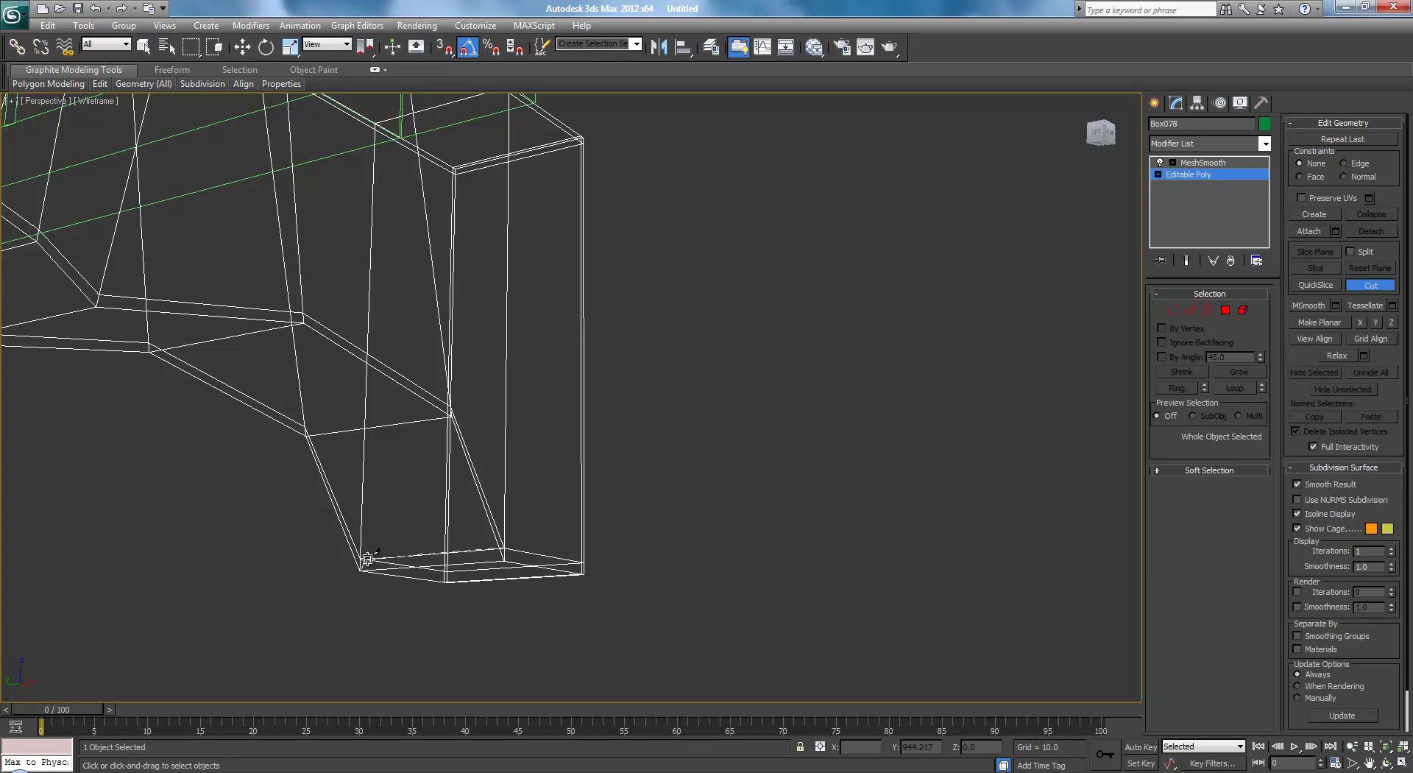
right_click(366, 558)
key(F3)
middle_drag(567, 552, 623, 493)
scroll(622, 493, up, 5)
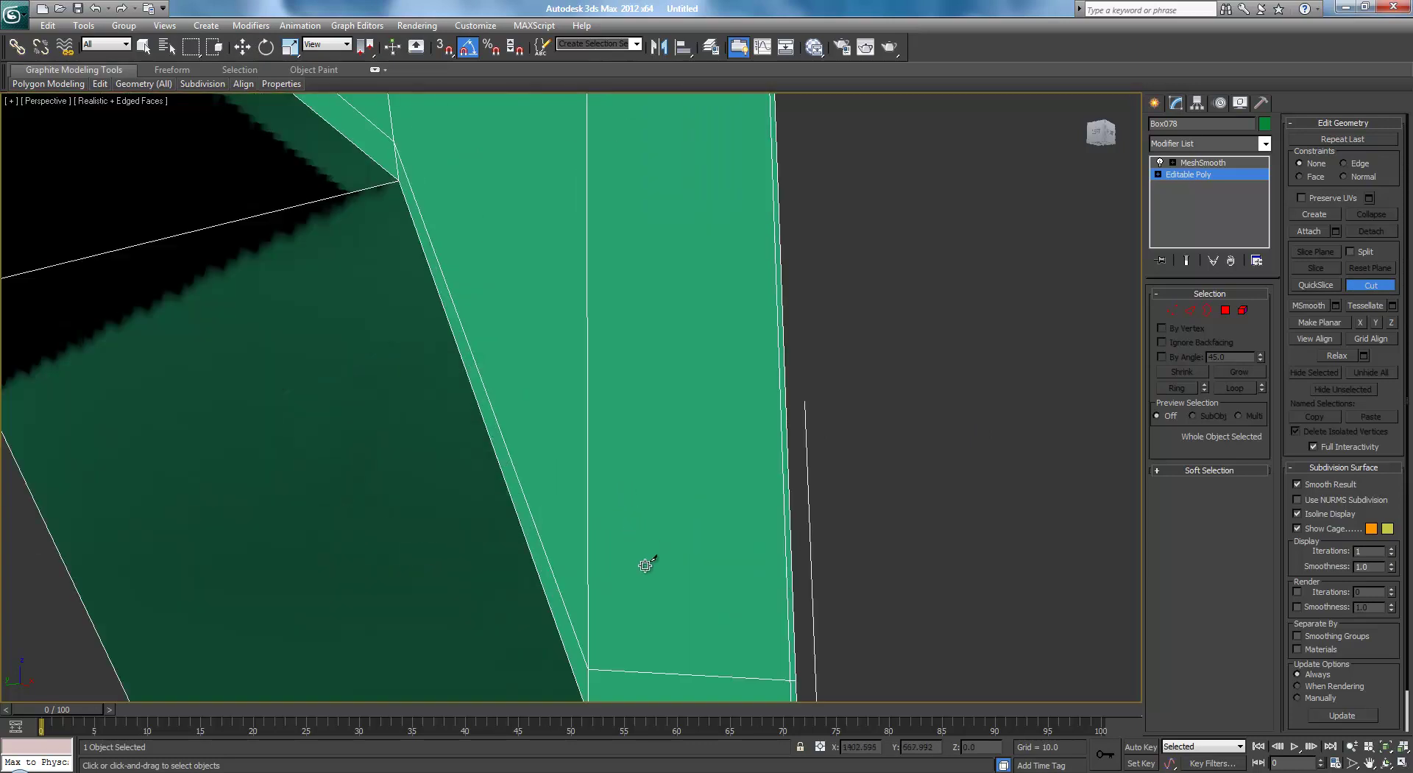
scroll(639, 574, down, 3)
right_click(864, 542)
- Raise the vertices of the scallop's central peak and those flanking it, and preview the MeshSmooth result
alt+middle_drag(865, 541, 683, 503)
scroll(683, 504, down, 3)
middle_drag(596, 440, 738, 476)
alt+middle_drag(526, 391, 471, 412)
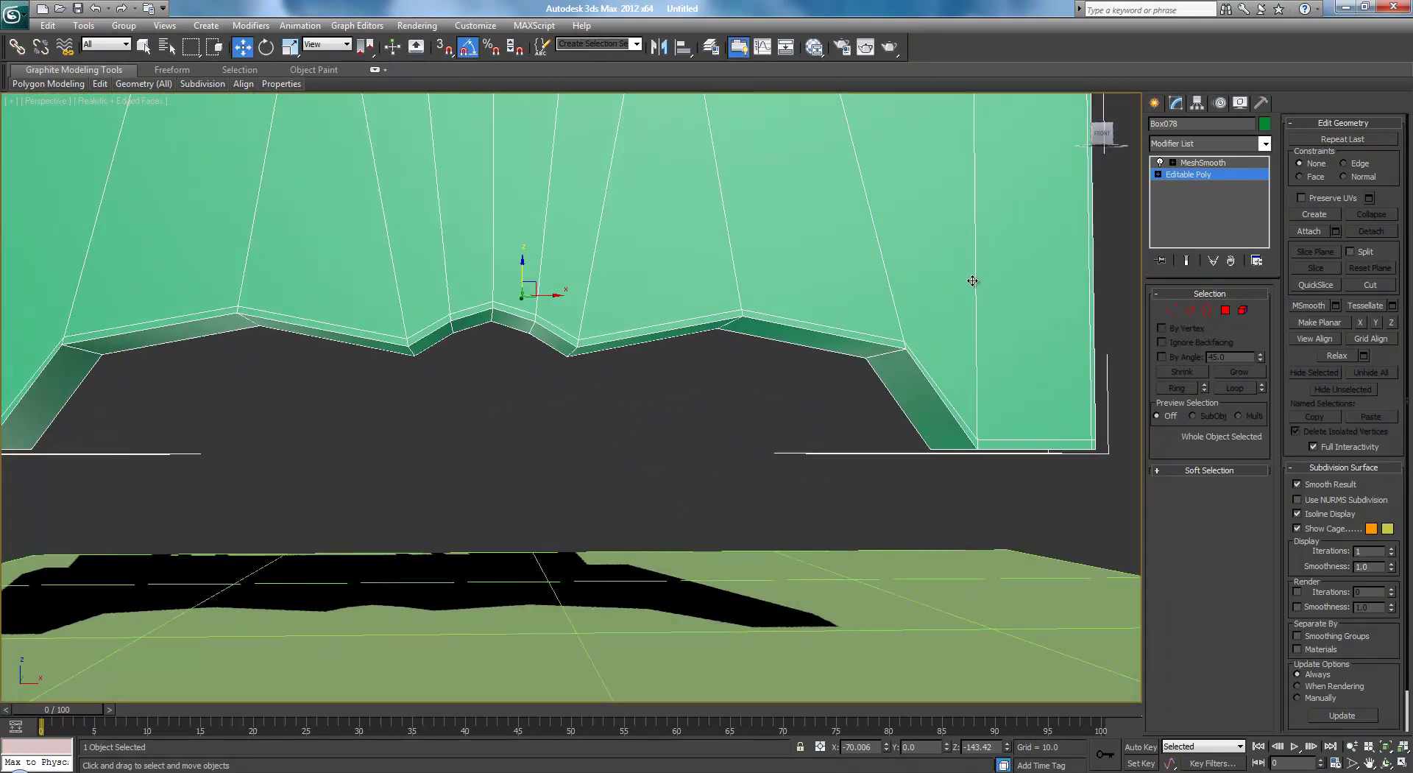
click(1169, 309)
key(1)
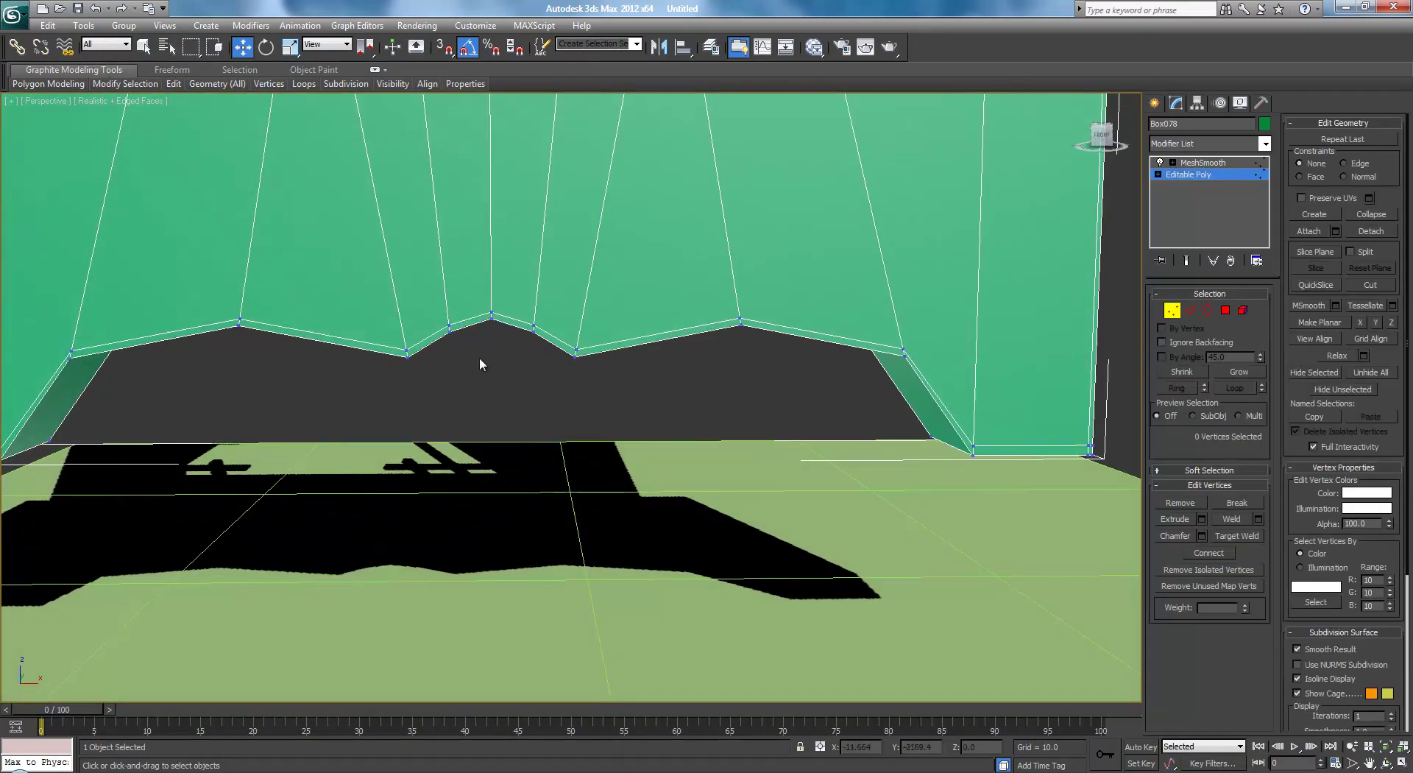
drag(479, 347, 493, 260)
mouse_move(443, 330)
alt+middle_down()
mouse_move(455, 312)
mouse_move(459, 323)
alt+middle_up()
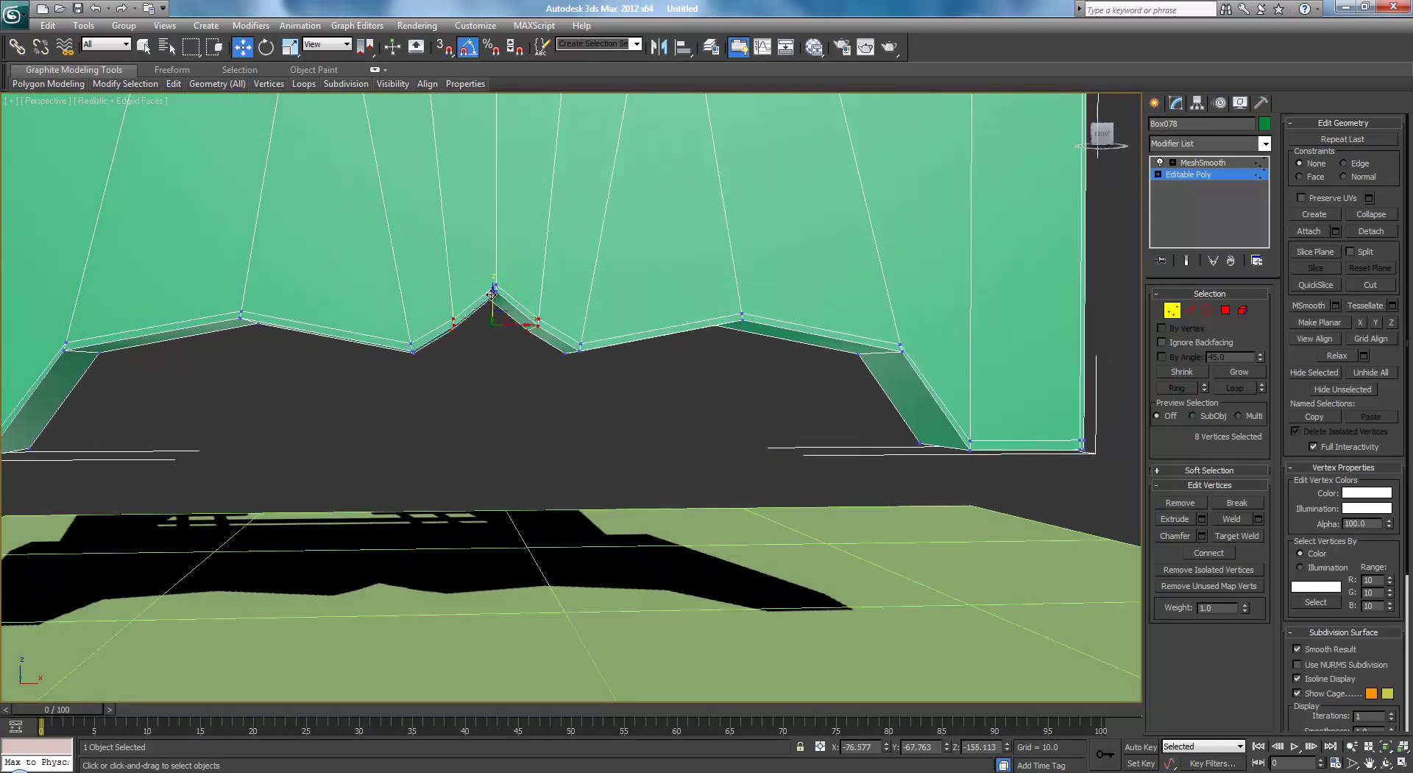
drag(491, 293, 491, 274)
click(1186, 163)
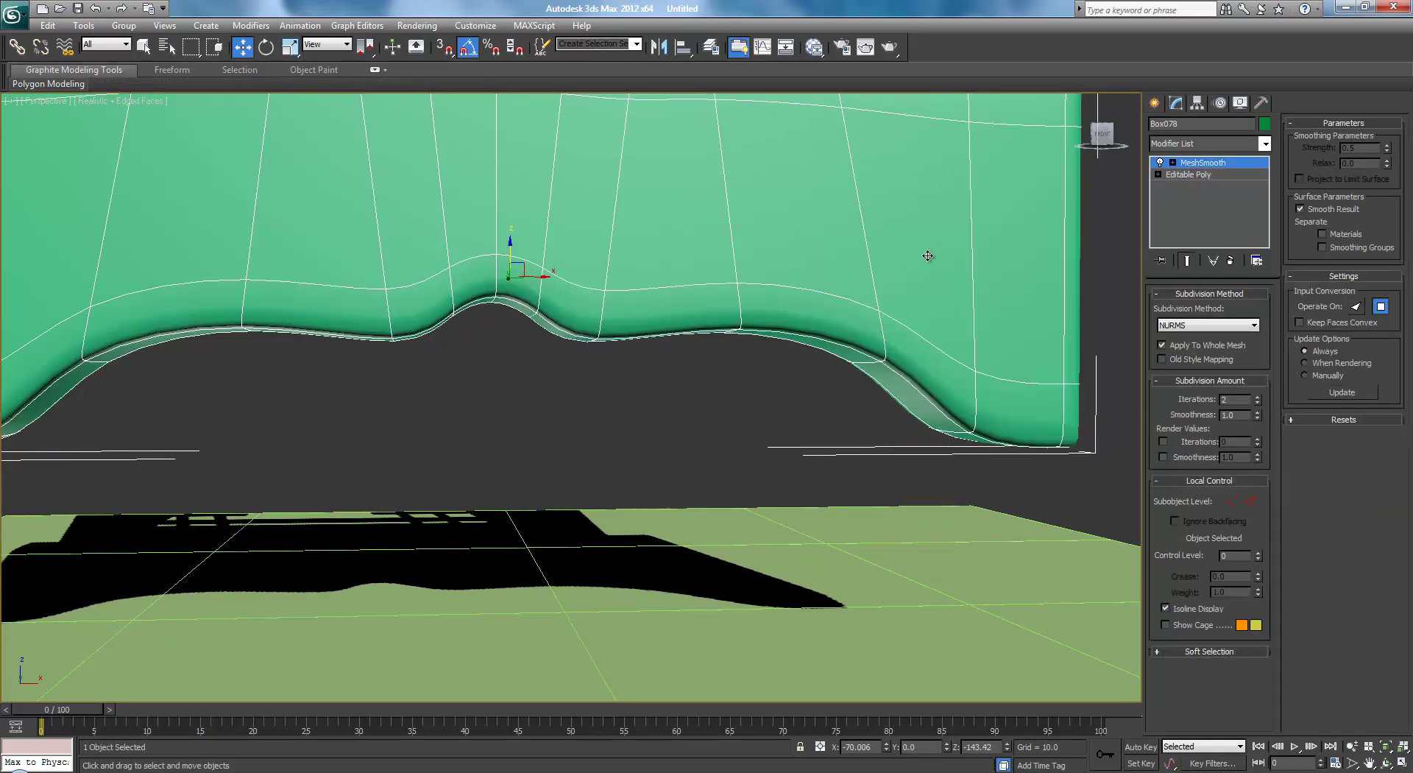
scroll(777, 299, down, 3)
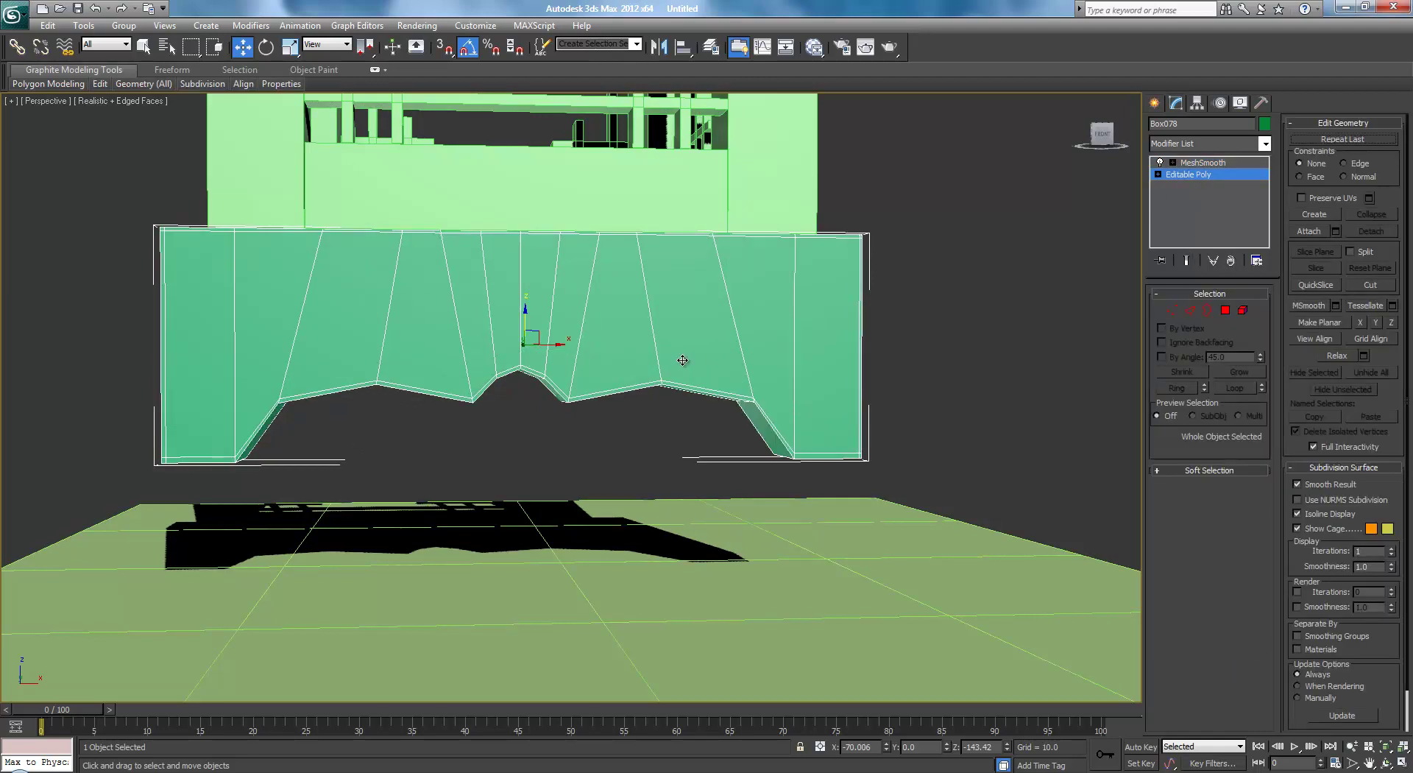
- In the front view, lower the valley vertices on both sides of the central arch and clear the selection
middle_drag(684, 363, 694, 420)
key(F3)
key(F3)
key(1)
scroll(579, 401, up, 3)
key(f)
middle_drag(589, 407, 731, 207)
scroll(732, 207, up, 1)
middle_drag(559, 653, 587, 360)
scroll(586, 360, up, 3)
click(483, 507)
drag(486, 509, 554, 572)
middle_drag(360, 586, 398, 537)
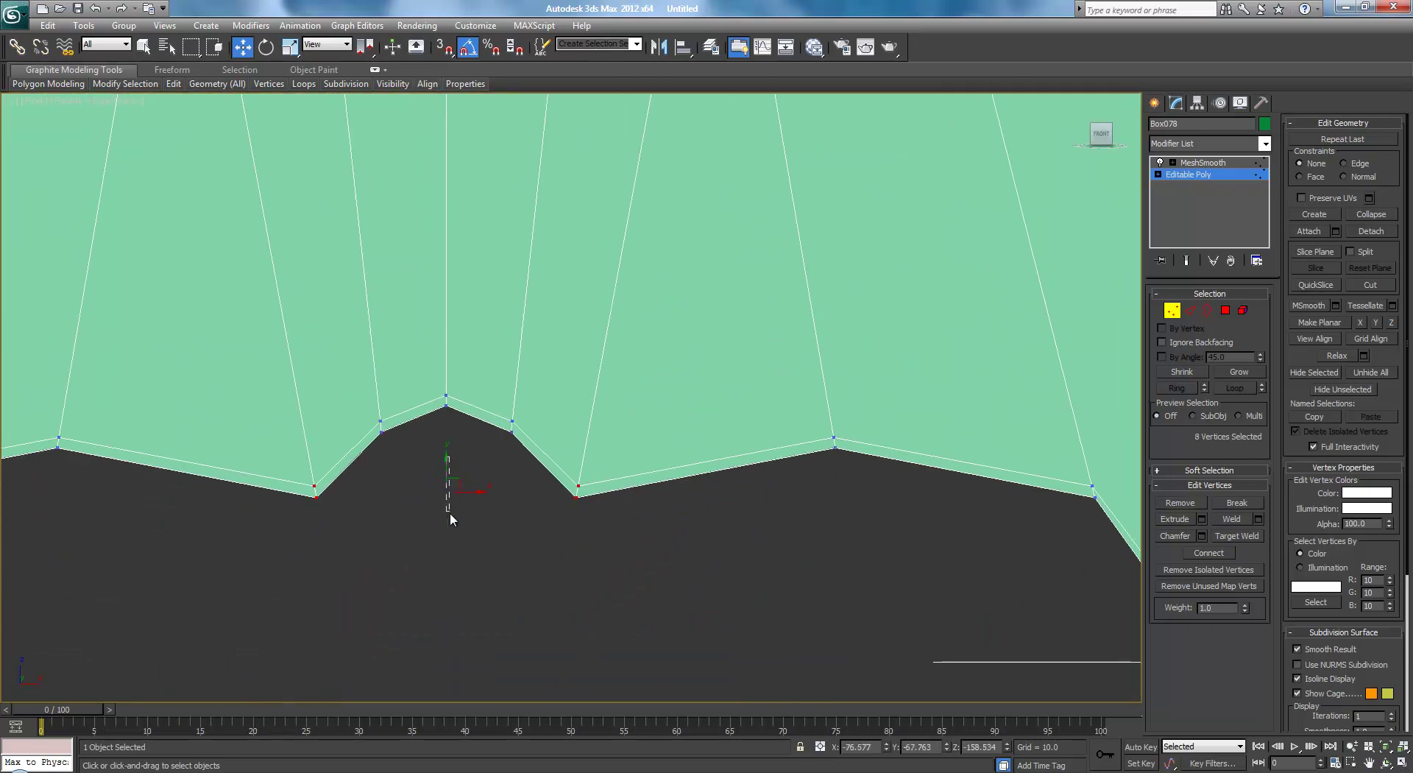
click(449, 513)
scroll(508, 475, down, 3)
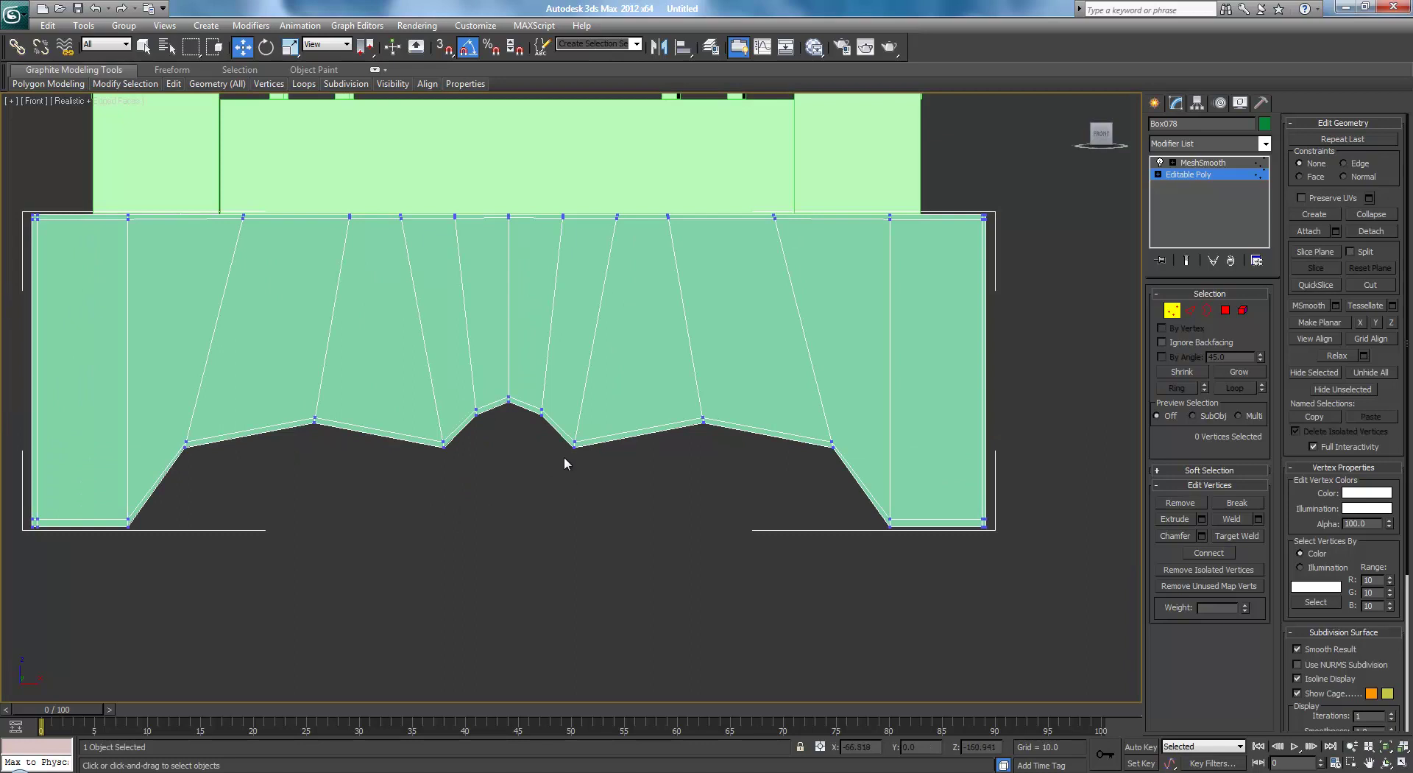
key(ctrl+z)
drag(508, 418, 509, 434)
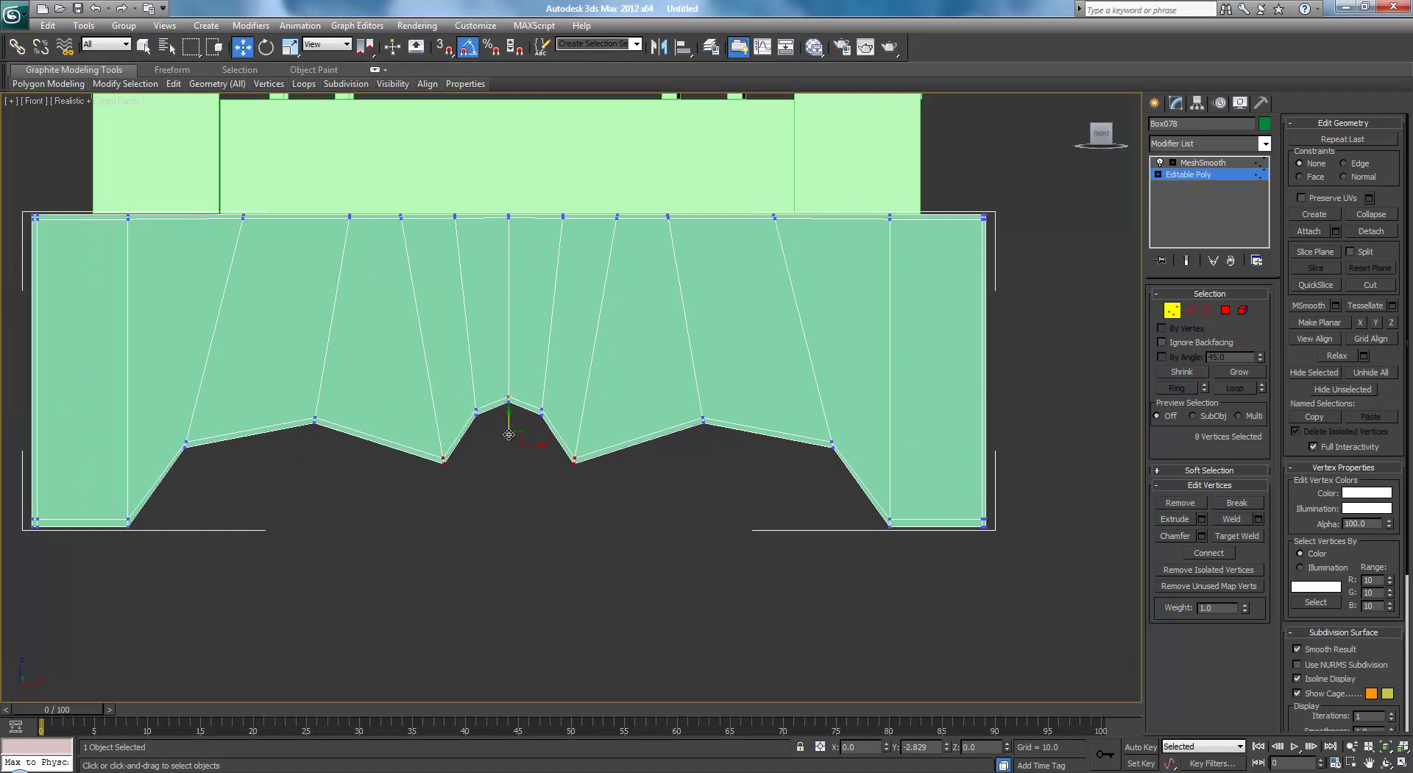
click(647, 525)
- Connect the edges just outside both valleys with one segment each, setting pinch and slide to 0
click(1192, 309)
drag(650, 485, 650, 486)
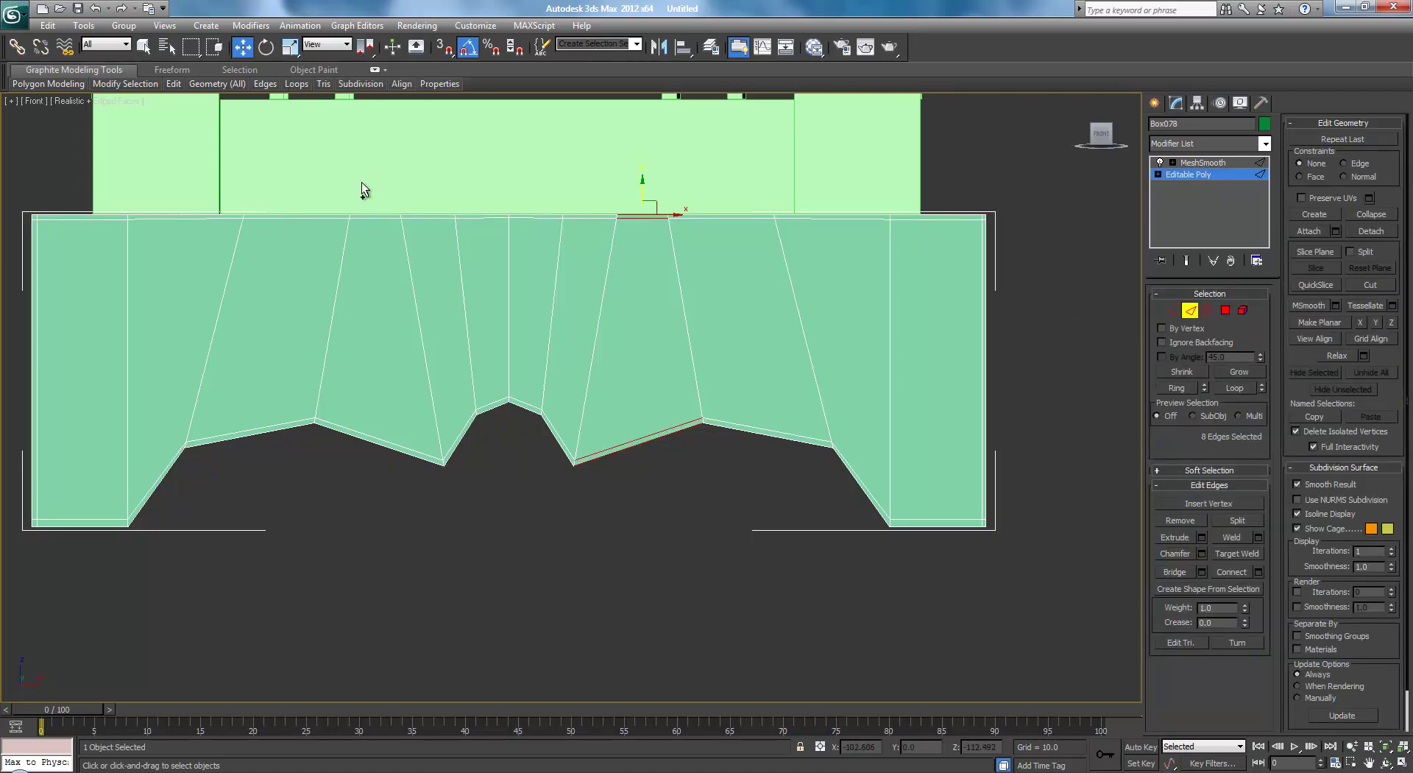
click(1238, 568)
key(ctrl+z)
click(1257, 572)
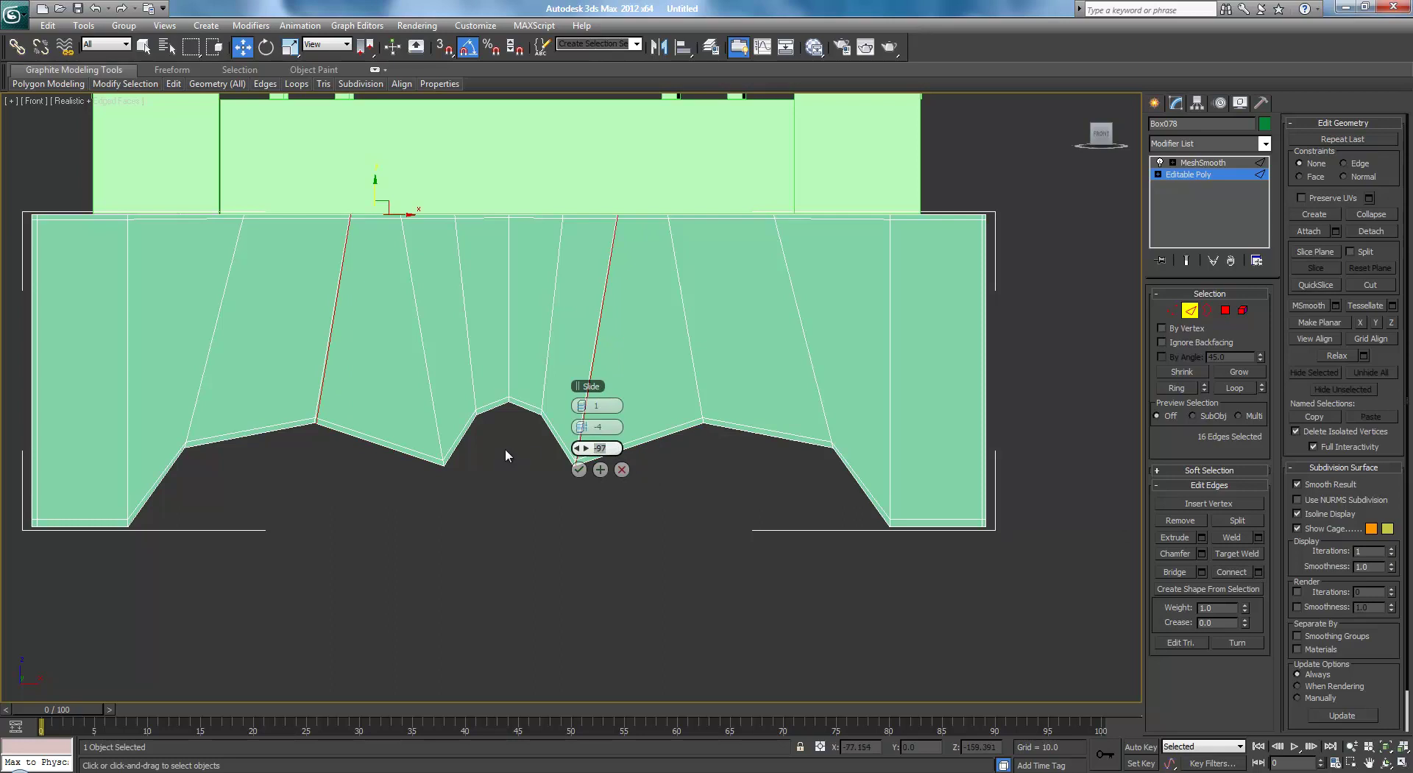
text(0)
key(Return)
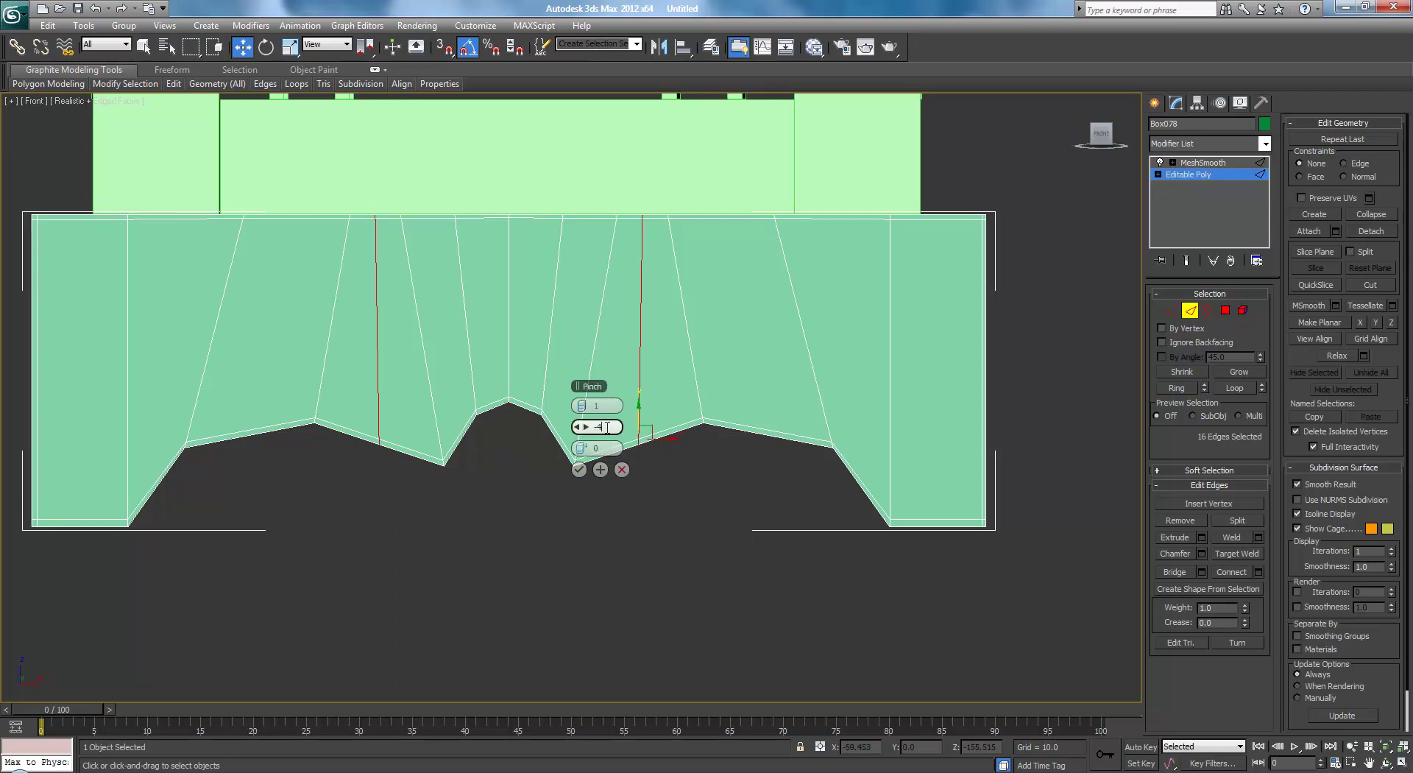
text(0)
key(Return)
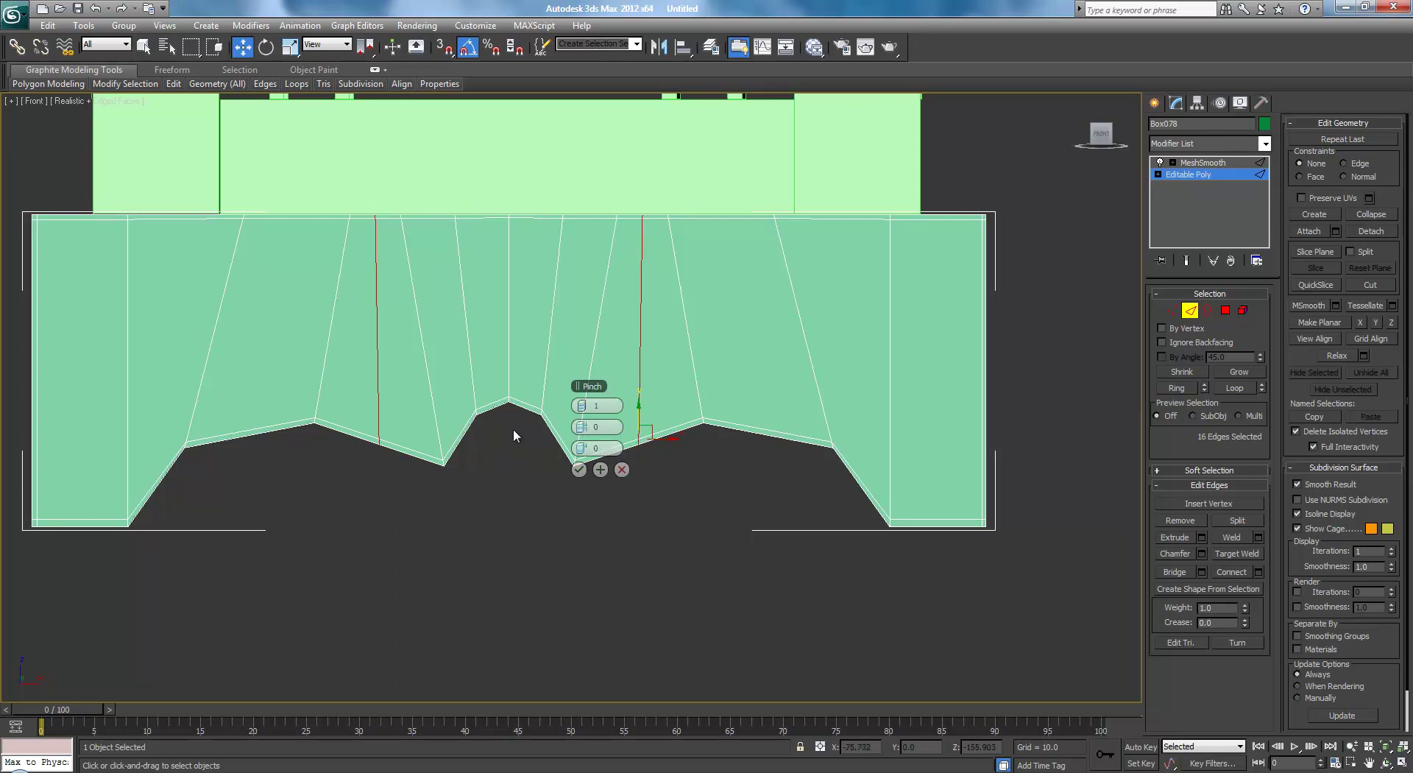
click(579, 469)
- Move the lower vertices of both new loops close to the valley points and preview the MeshSmooth result
click(1172, 310)
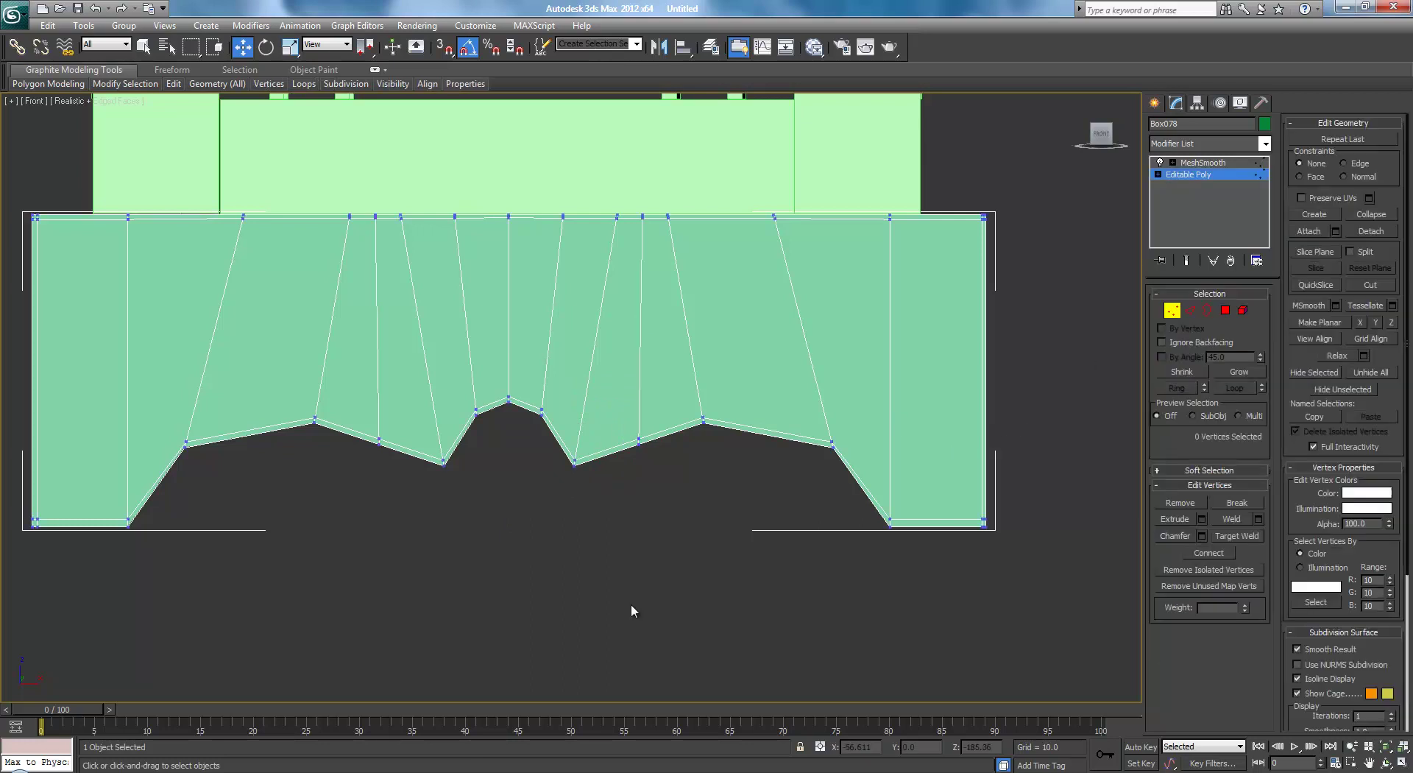
drag(652, 430, 597, 458)
drag(346, 434, 408, 482)
drag(386, 425, 443, 453)
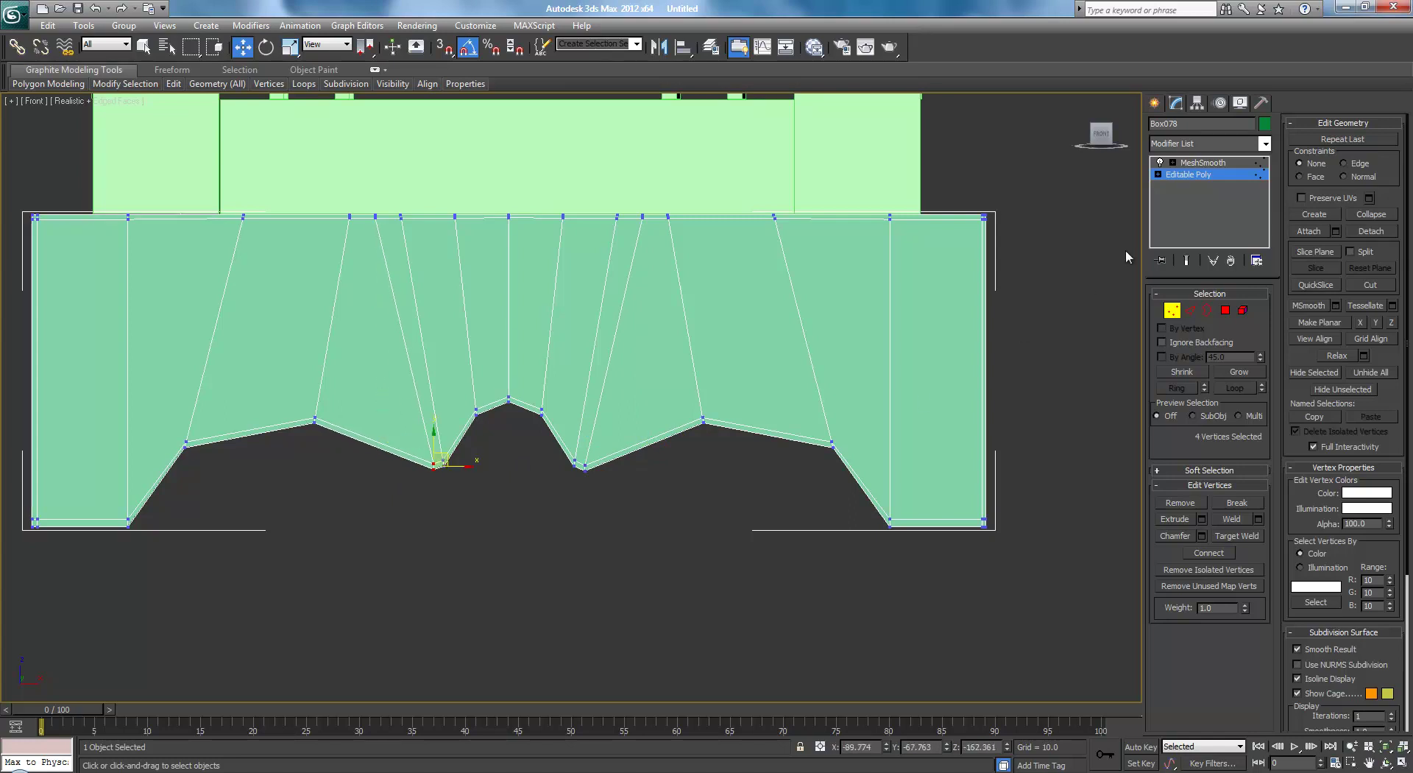
click(1203, 162)
middle_drag(774, 404, 791, 441)
scroll(743, 390, down, 2)
scroll(744, 431, up, 2)
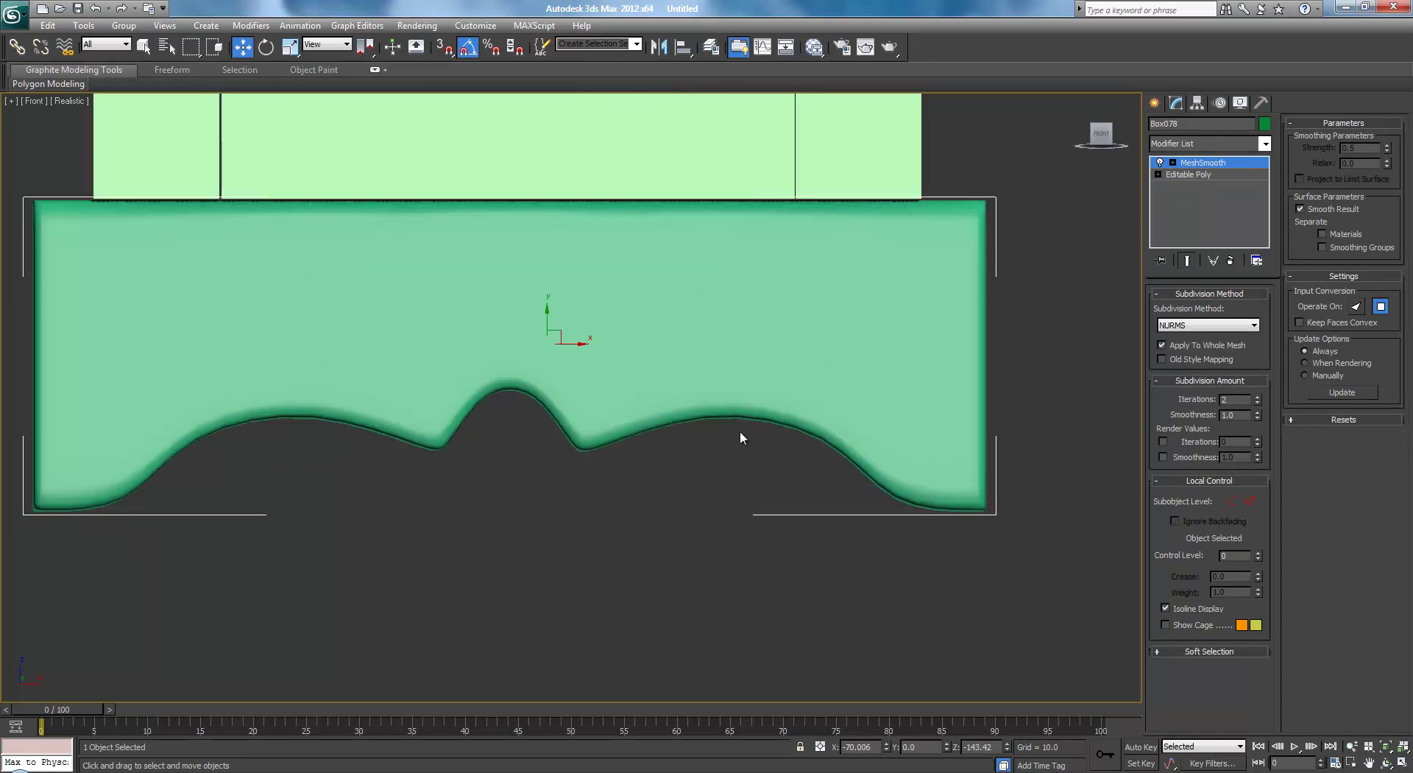
middle_drag(806, 462, 759, 409)
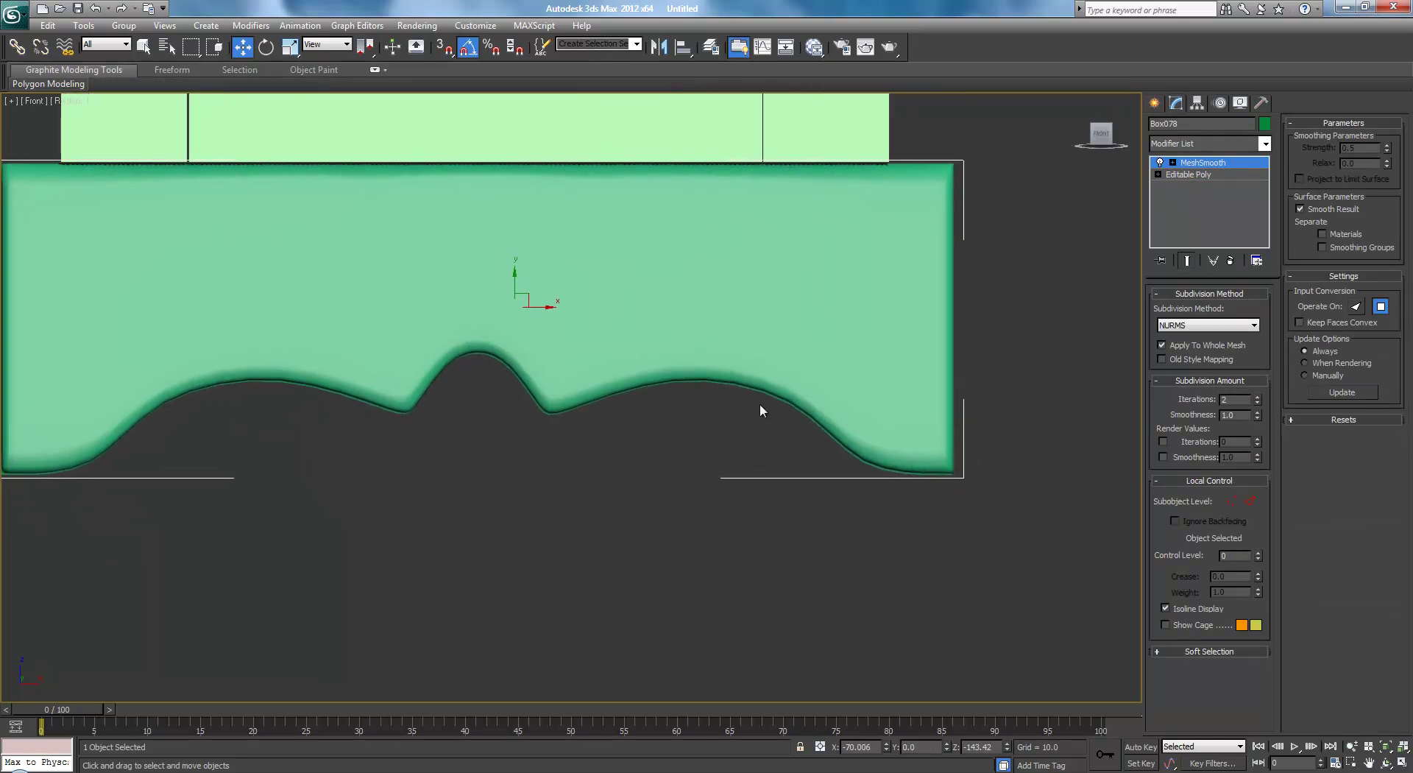
- Connect the right leg's horizontal edges with a single segment and move the new loop along X against the leg's inner side
click(1197, 173)
click(1196, 175)
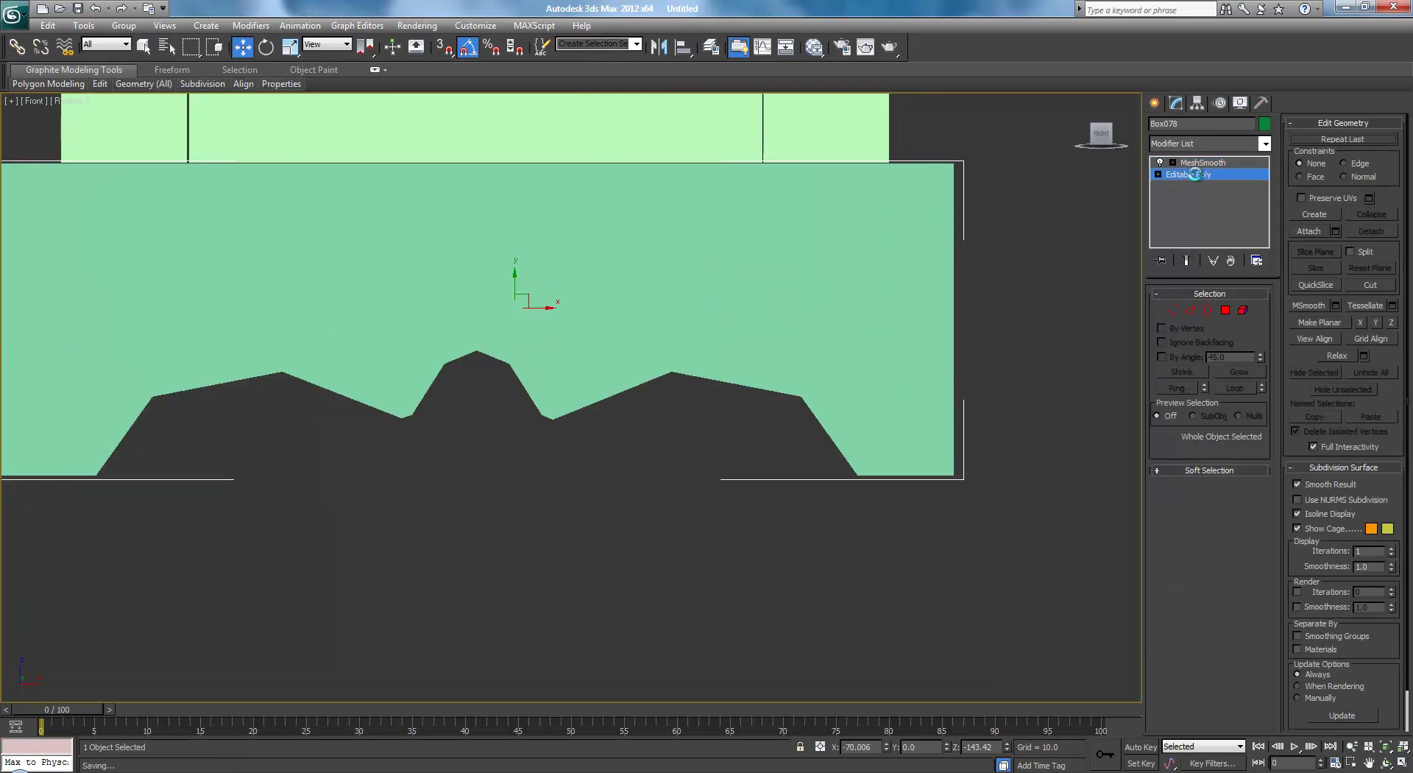
middle_drag(1036, 331, 997, 350)
key(F3)
middle_drag(1005, 404, 940, 415)
key(F3)
key(F4)
click(1191, 311)
drag(767, 171, 776, 594)
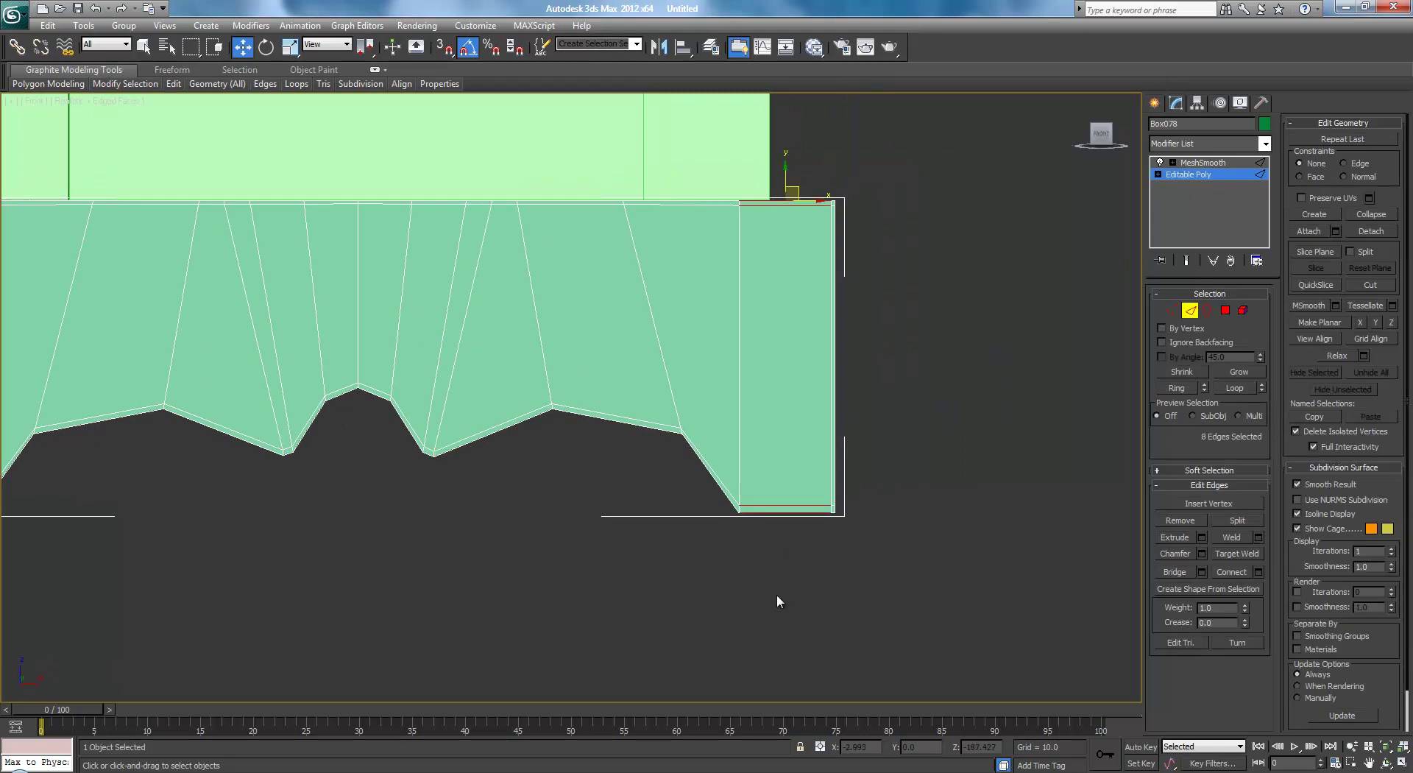
click(1233, 573)
drag(810, 355, 768, 353)
- Add a matching vertical edge loop to the left leg and move it along X close to the leg's inner side
middle_drag(378, 331, 798, 316)
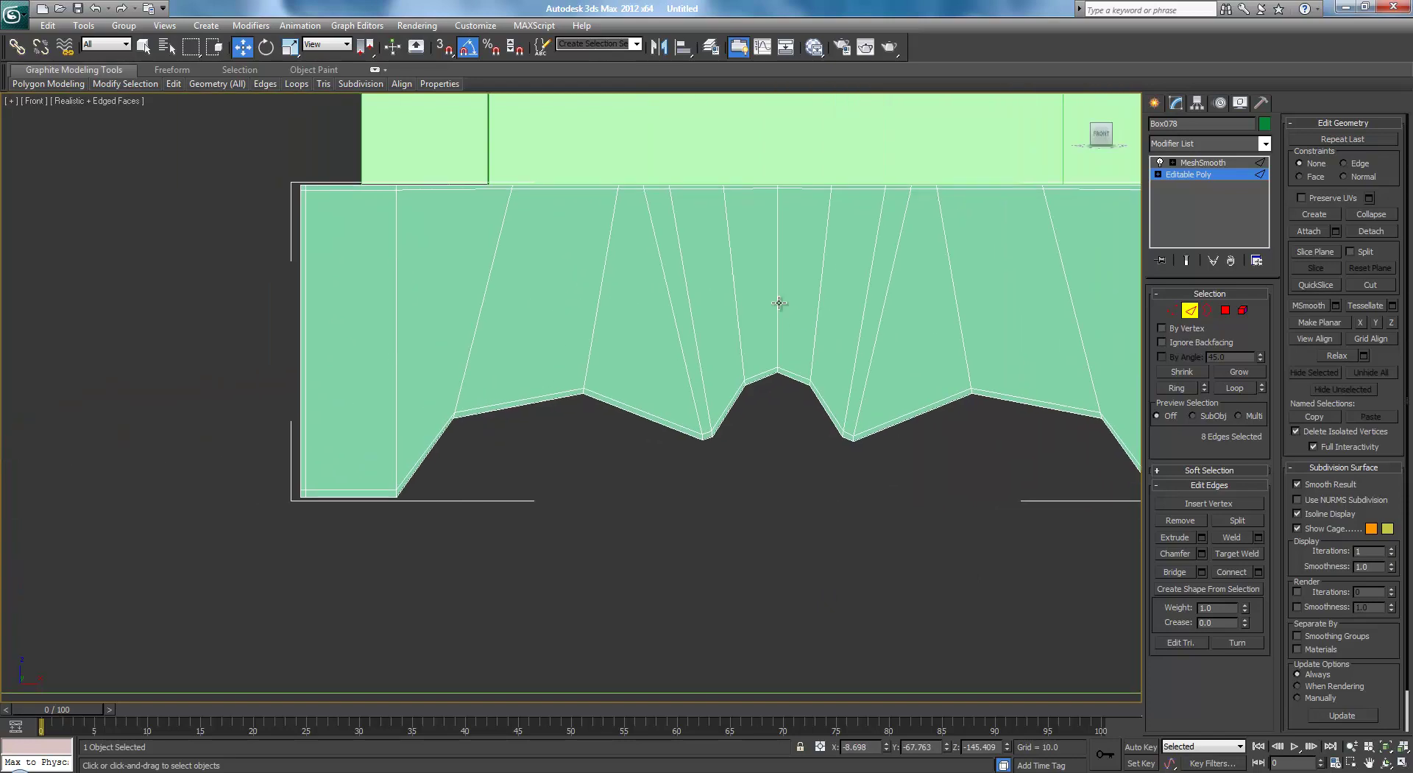
drag(331, 139, 371, 541)
click(1199, 572)
drag(422, 343, 416, 343)
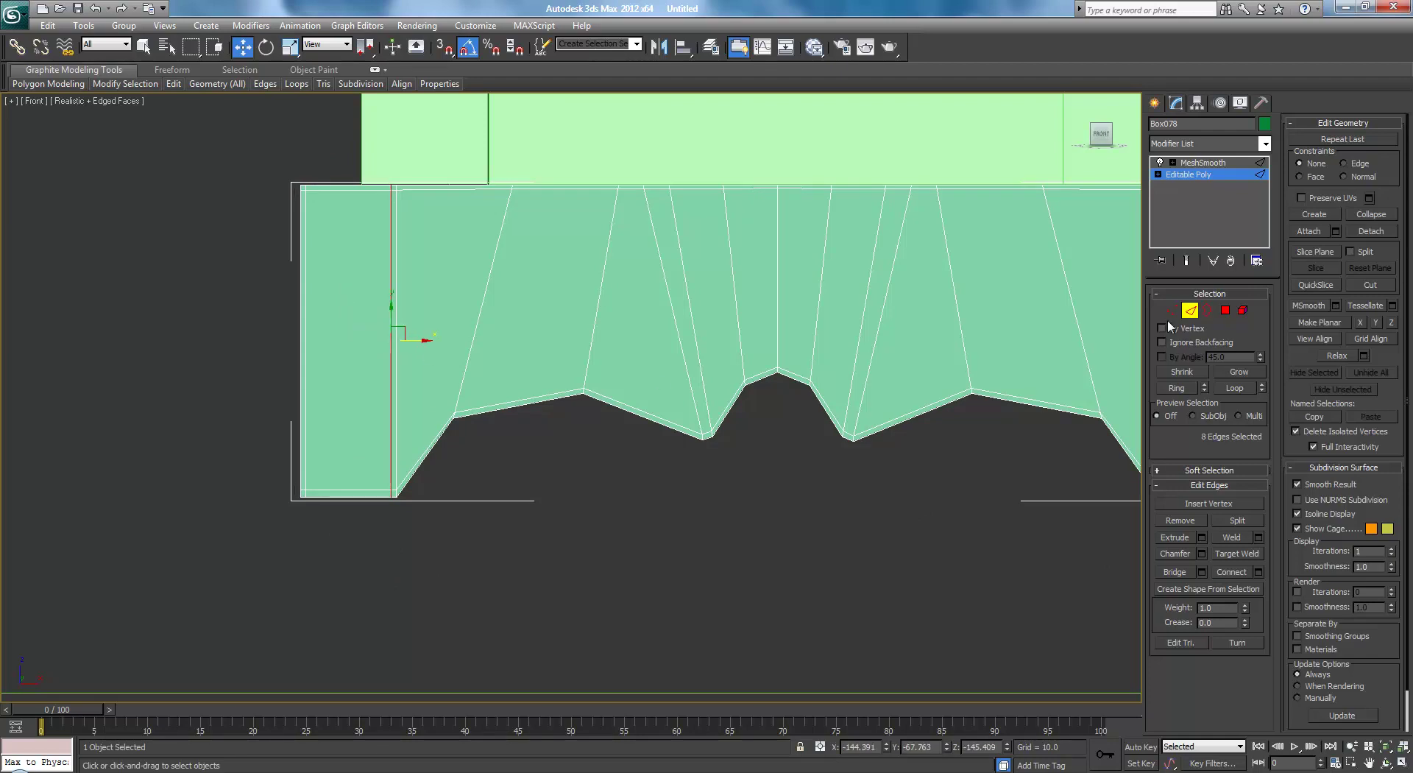
- Inspect the smoothed panel from several angles and set the MeshSmooth iterations to 3
click(1202, 162)
middle_drag(810, 343, 798, 355)
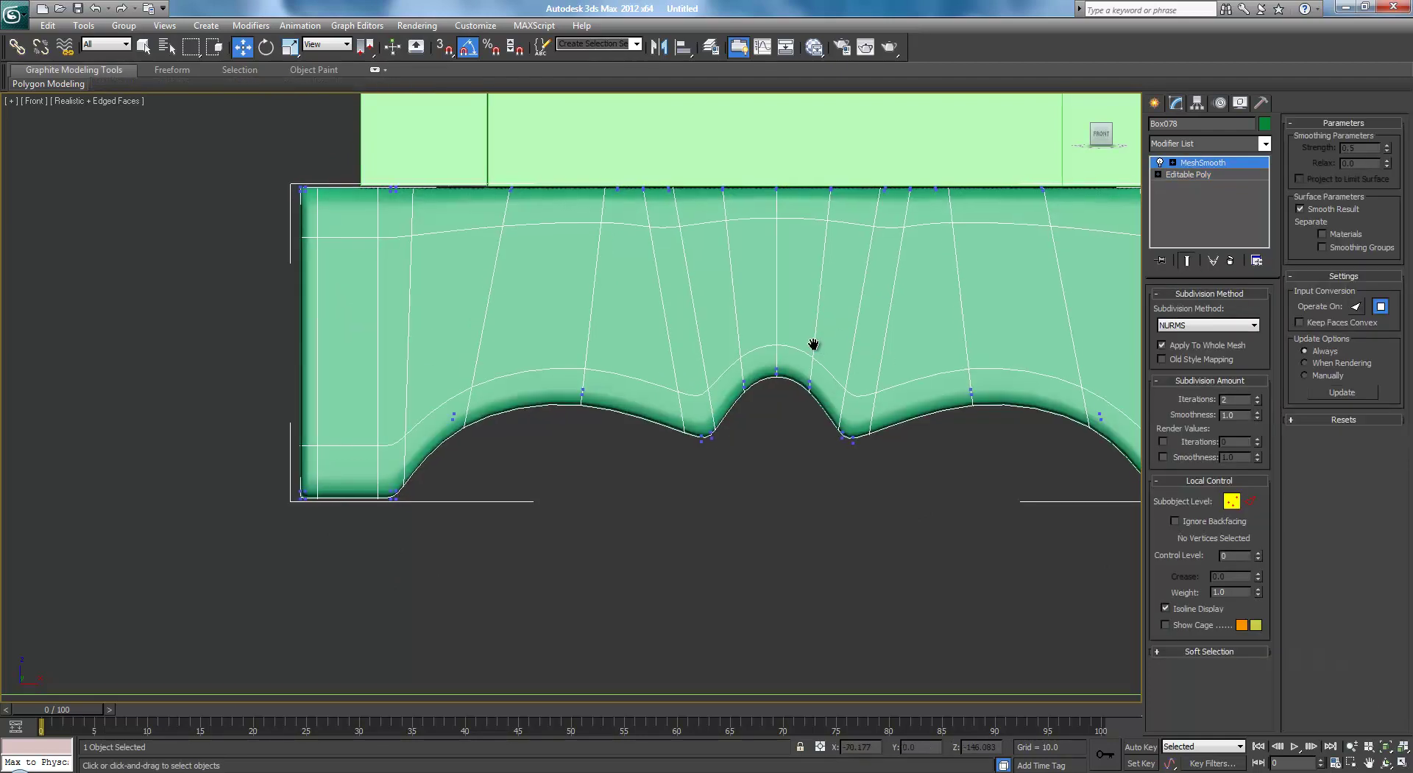
scroll(798, 355, down, 5)
alt+middle_drag(691, 404, 795, 415)
scroll(800, 417, up, 6)
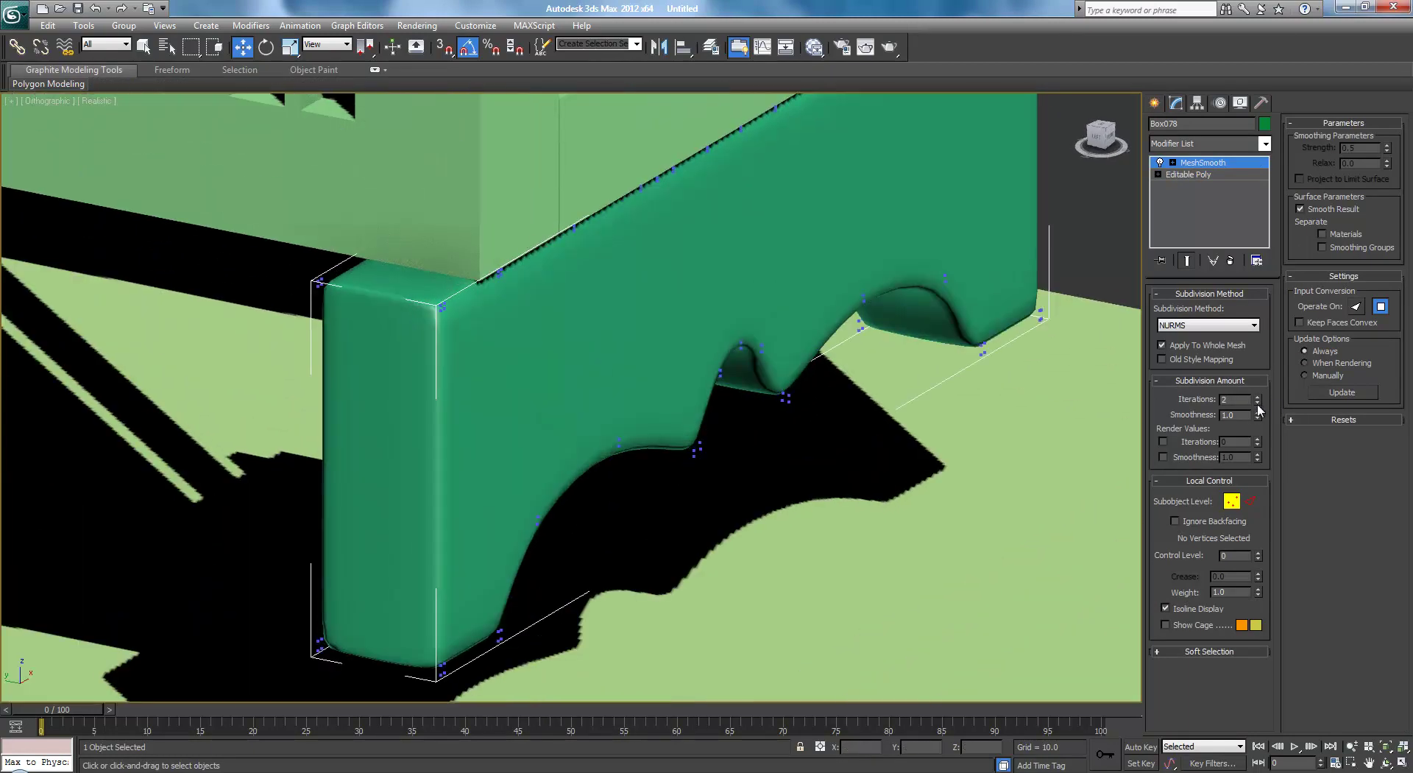
click(1257, 402)
alt+middle_drag(875, 403, 952, 341)
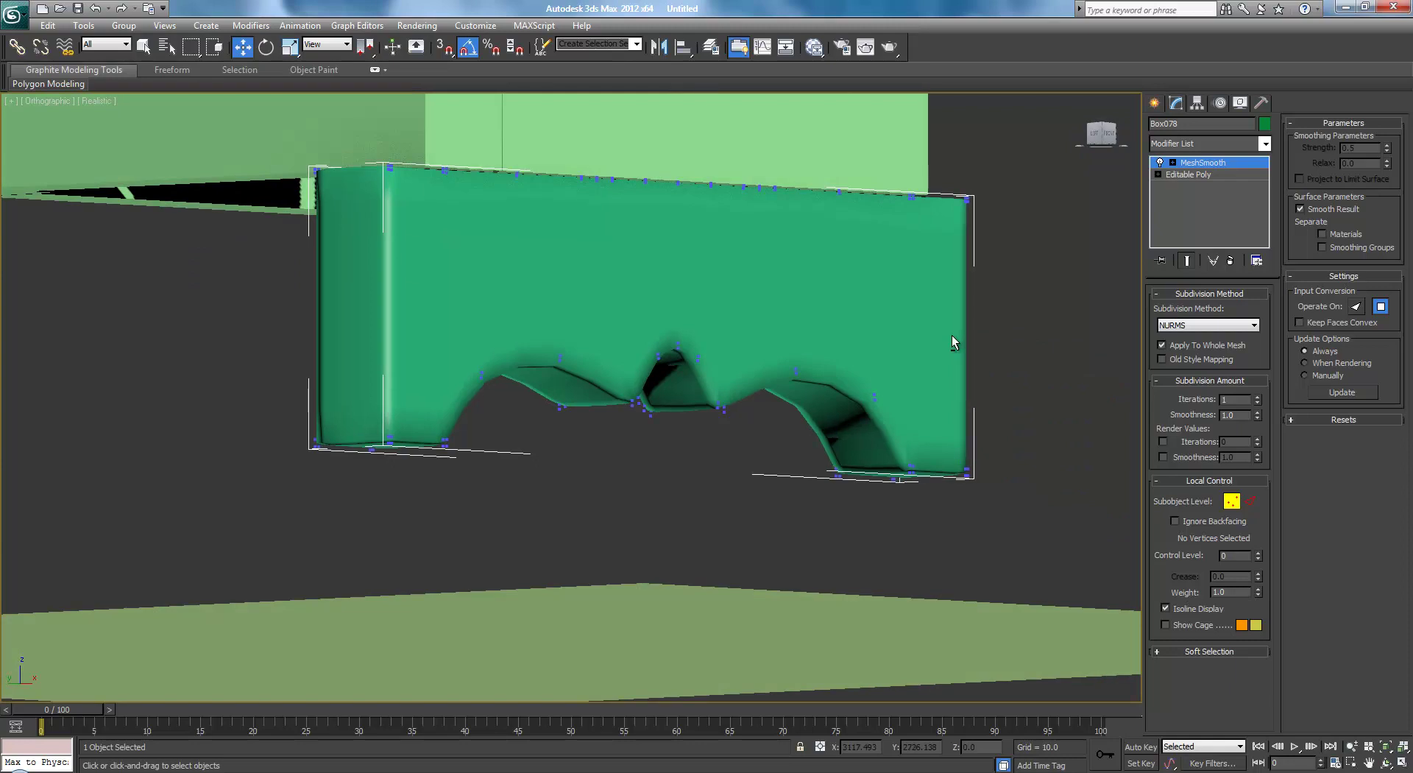
click(1258, 396)
click(1257, 396)
alt+middle_drag(986, 392, 823, 395)
scroll(839, 405, up, 3)
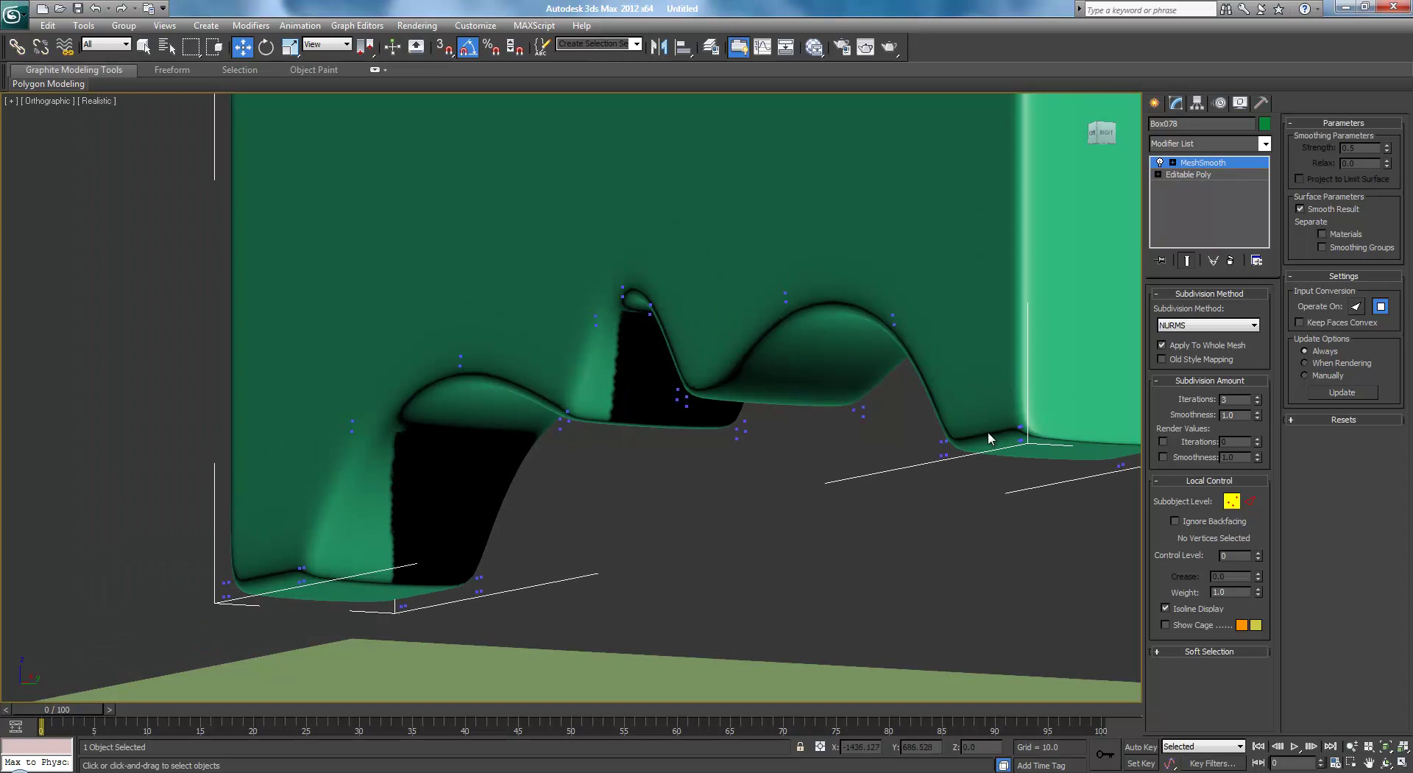
scroll(920, 394, down, 2)
- Examine the outer shoulder vertices of the right arch on the unsmoothed panel in front and shaded views
key(F3)
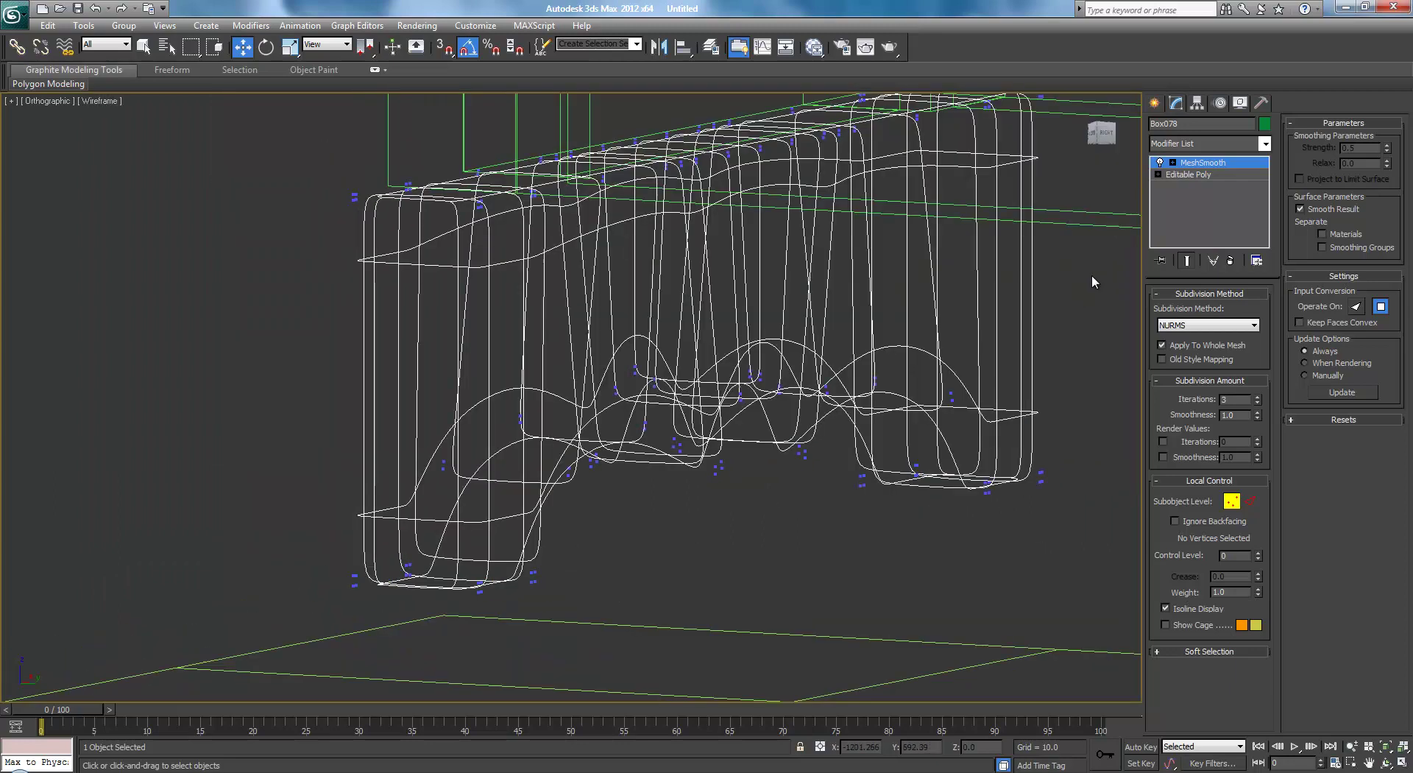
key(f)
click(1175, 175)
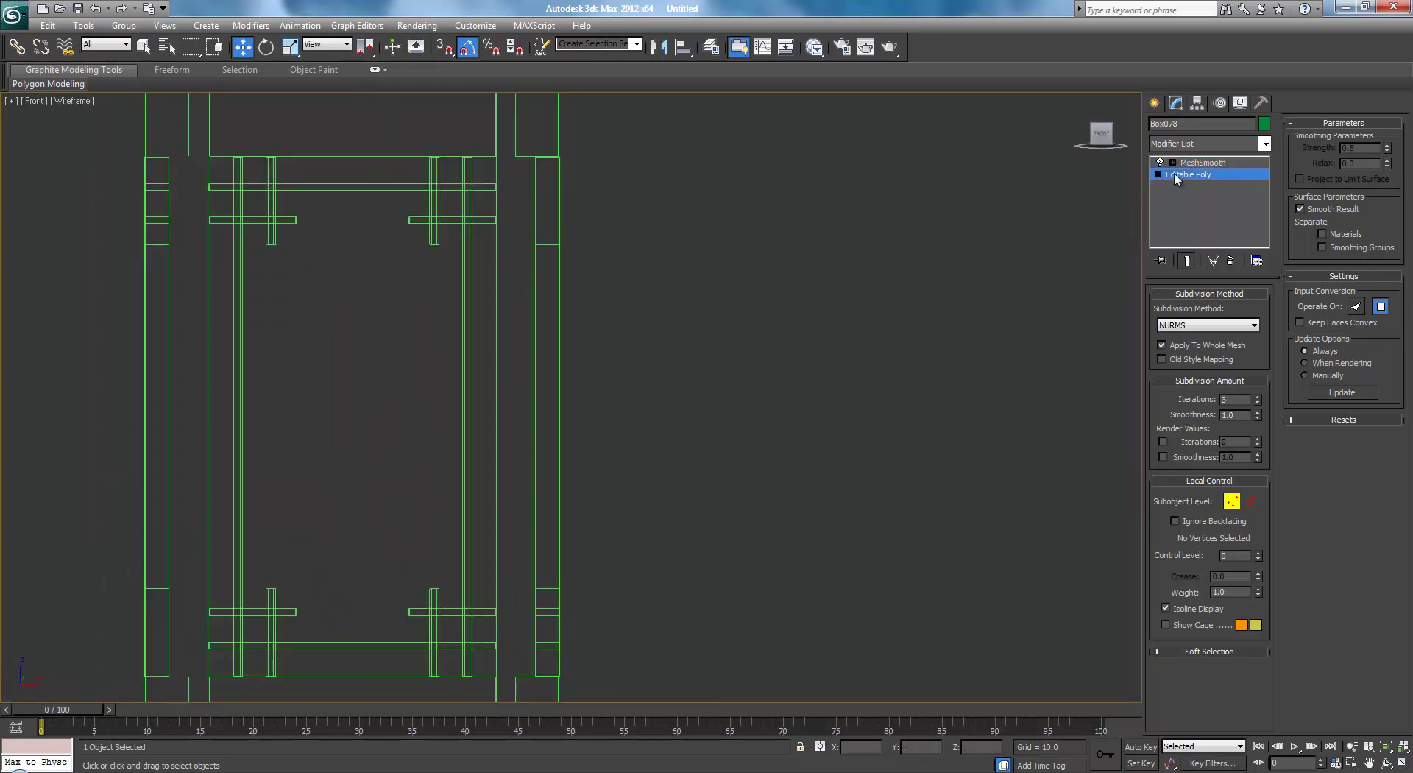
middle_drag(573, 377, 762, 112)
scroll(726, 224, up, 2)
middle_drag(808, 346, 850, 282)
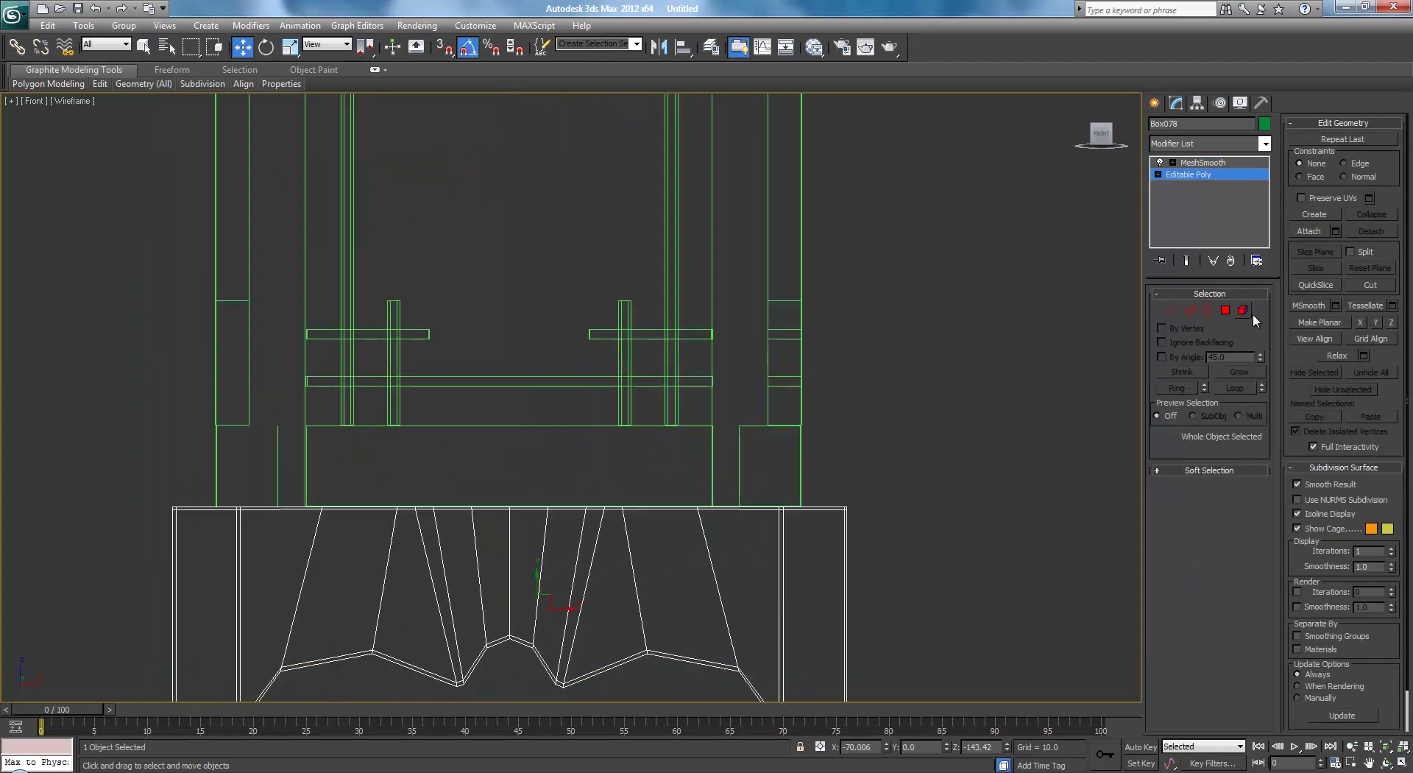
click(1172, 310)
scroll(638, 545, up, 2)
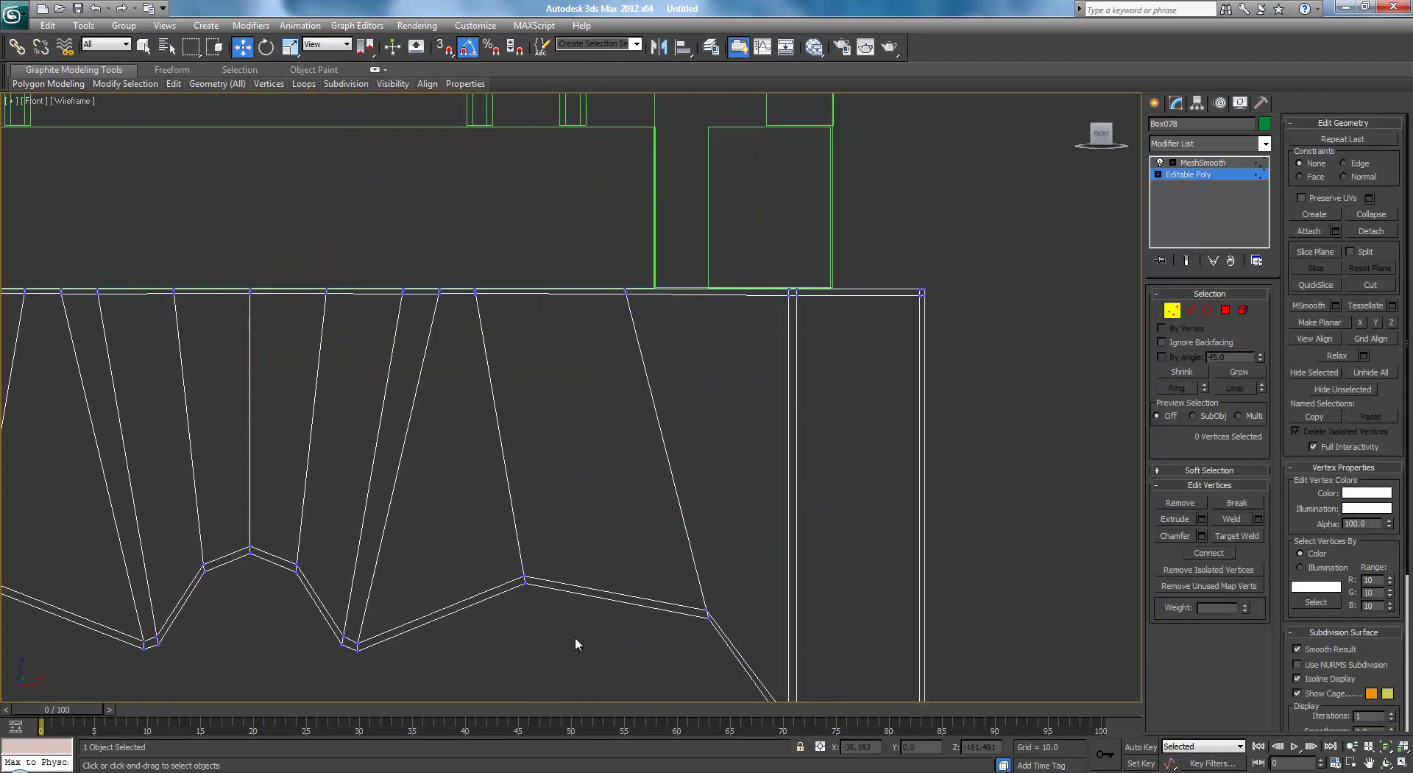
scroll(573, 420, up, 3)
scroll(571, 414, up, 2)
scroll(637, 388, up, 2)
scroll(567, 382, up, 2)
drag(523, 236, 590, 278)
scroll(549, 250, down, 4)
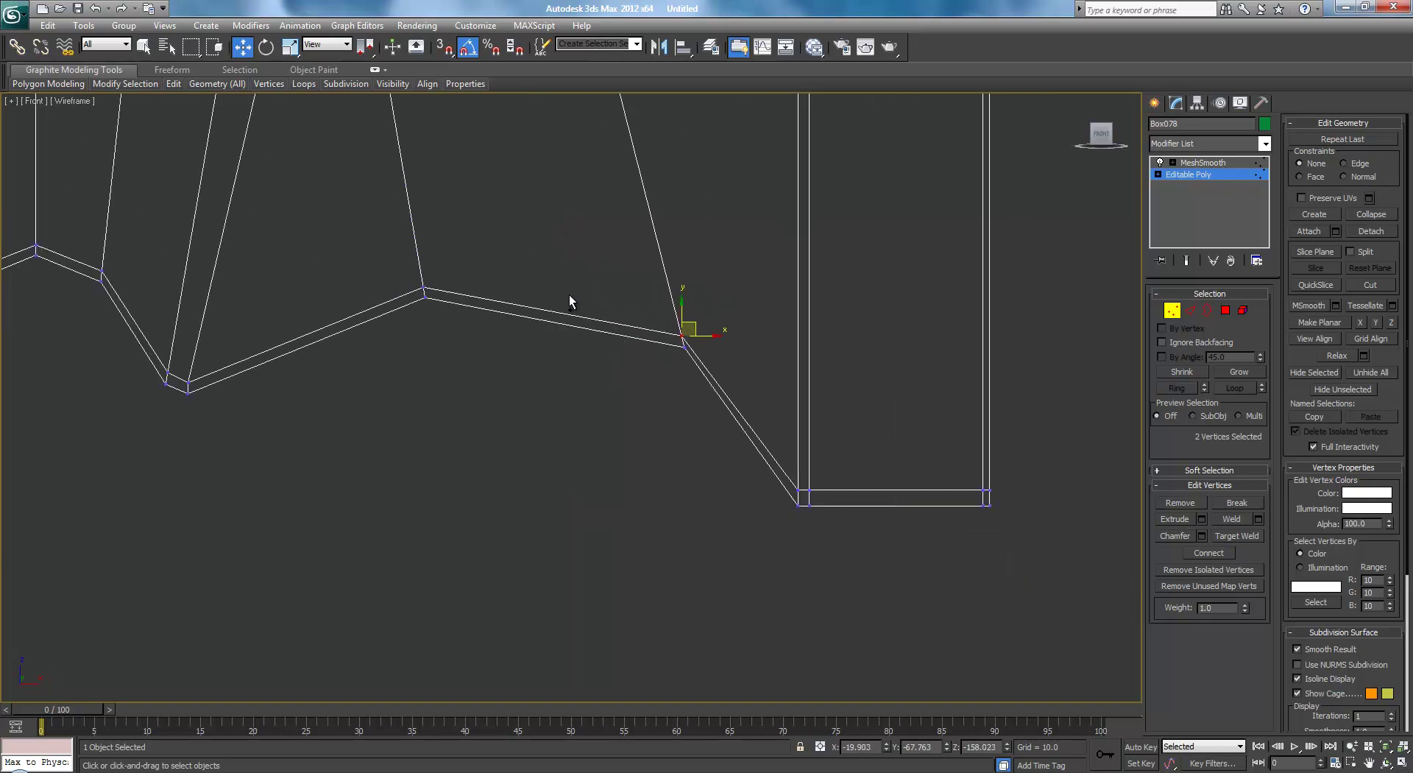
mouse_move(568, 302)
middle_down()
mouse_move(594, 328)
mouse_move(558, 404)
mouse_move(598, 383)
middle_up()
key(F3)
key(F4)
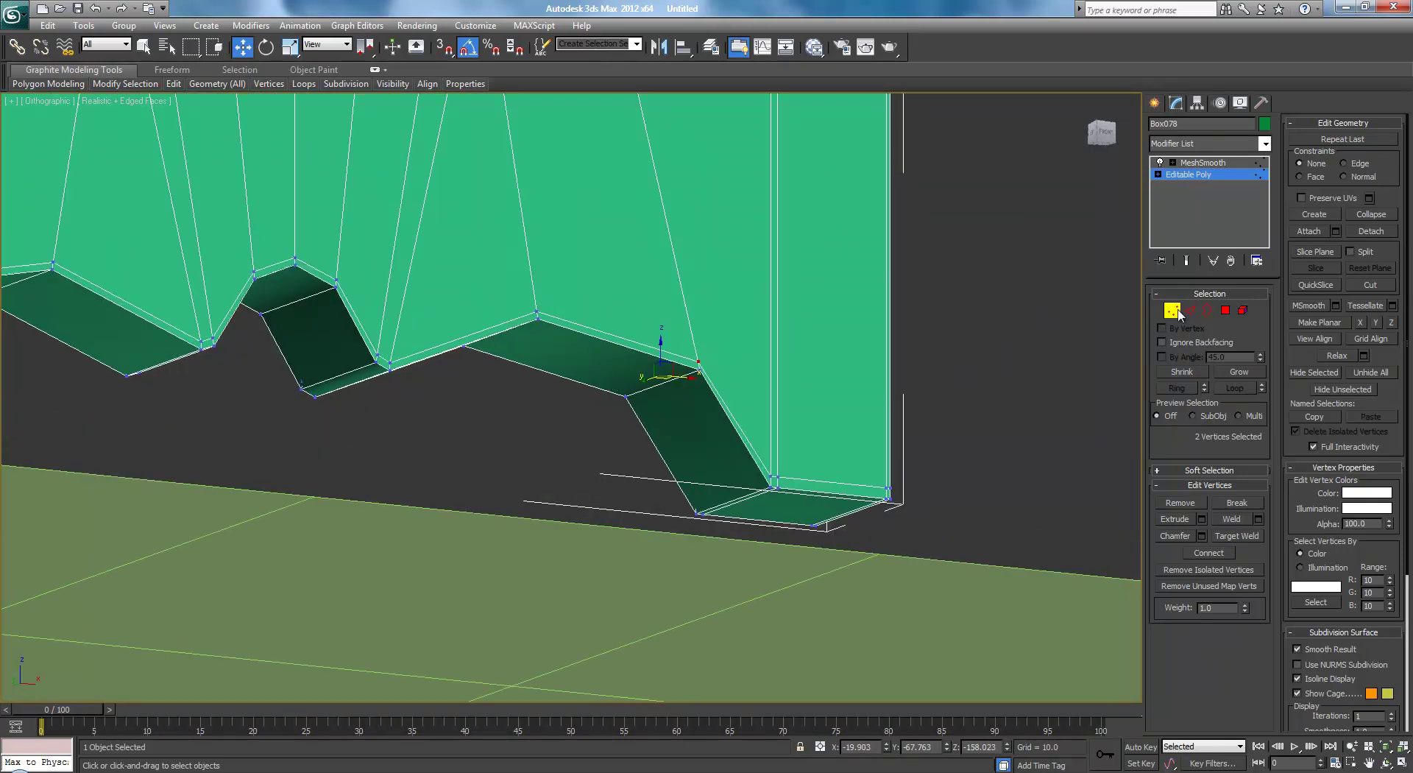
- Connect the panel's upper and lower depth edges with a single segment in the left view and move the new loop close to the outer face
scroll(735, 325, down, 5)
alt+middle_drag(477, 345, 560, 355)
key(l)
middle_drag(596, 277, 582, 146)
scroll(582, 146, up, 1)
scroll(671, 391, down, 2)
middle_drag(671, 391, 614, 288)
scroll(614, 287, up, 2)
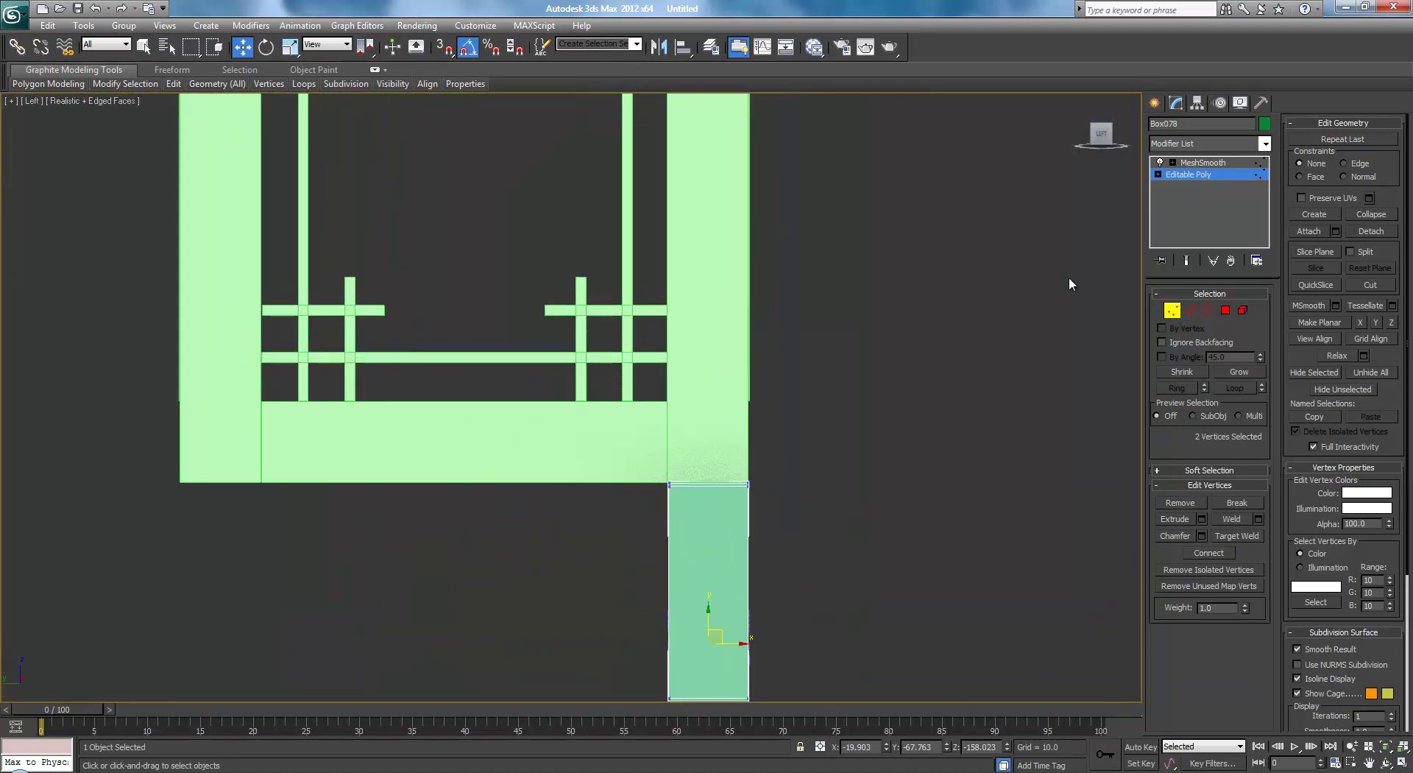
click(1190, 310)
scroll(829, 350, up, 2)
scroll(685, 275, up, 2)
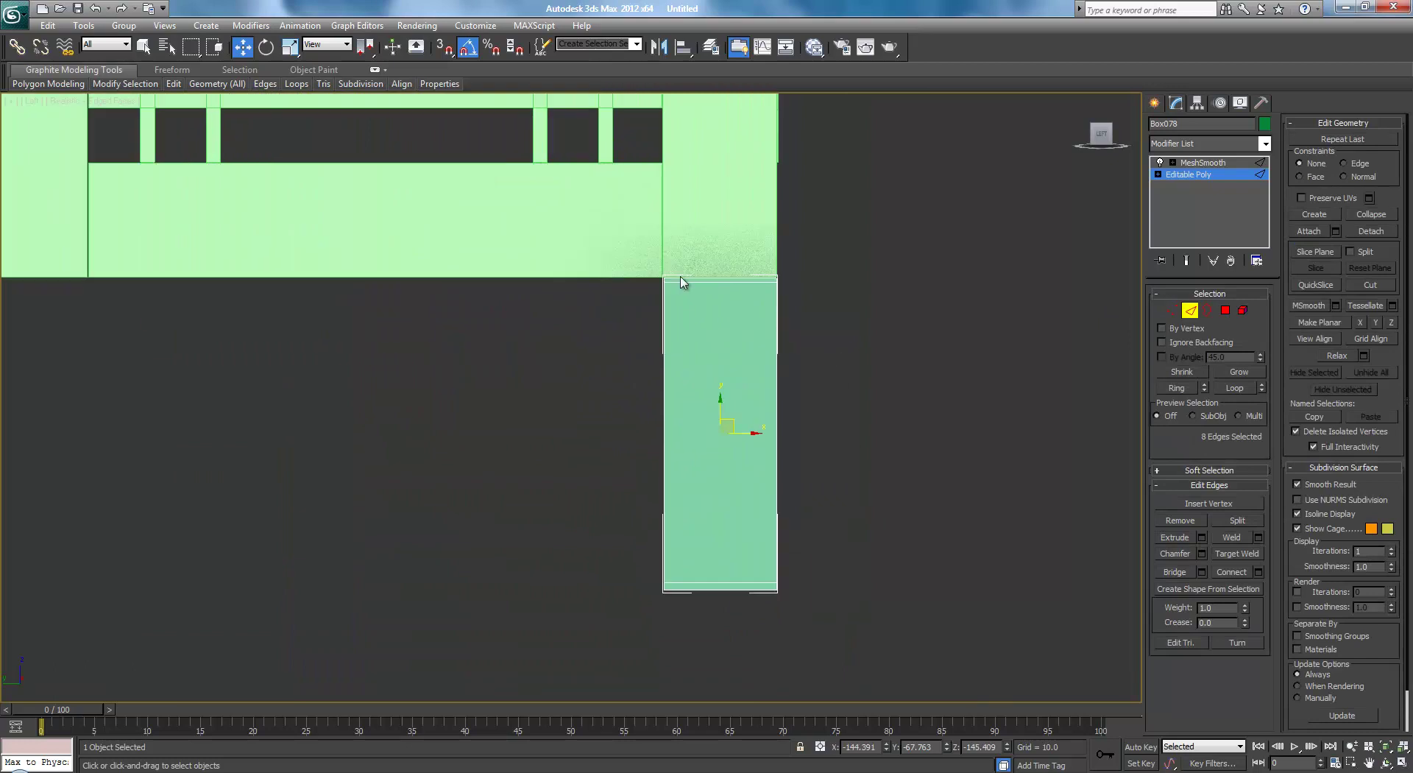
drag(635, 259, 804, 303)
ctrl+drag(635, 561, 801, 615)
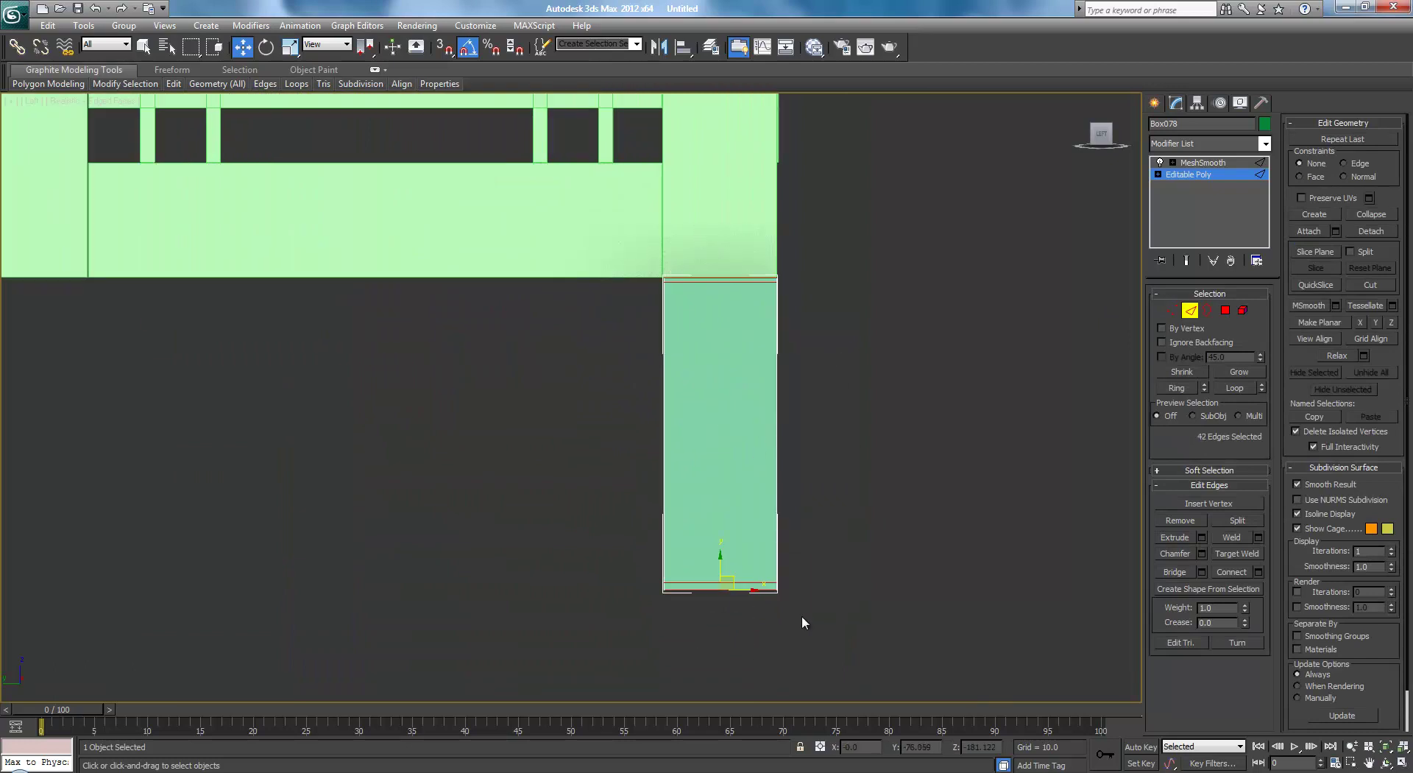
click(1239, 573)
drag(746, 409, 798, 409)
- Connect the depth edges again and move the second loop close to the panel's inner face
drag(749, 658, 749, 658)
click(1233, 570)
drag(750, 412, 697, 411)
click(842, 412)
key(p)
alt+middle_drag(880, 471, 917, 403)
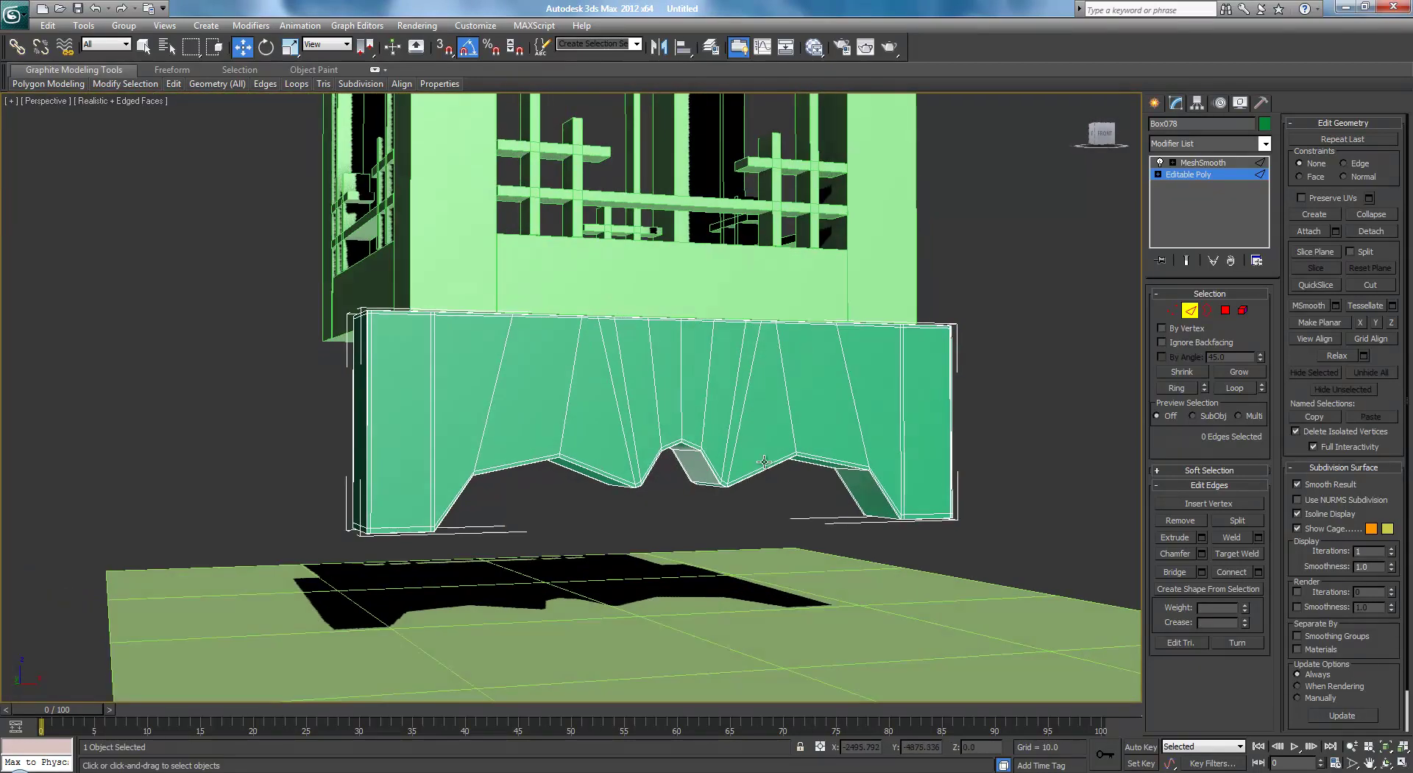
- Preview the MeshSmooth result without edged faces and inspect the panel's smoothed edges up close
click(1203, 162)
key(F4)
scroll(812, 455, up, 3)
alt+middle_drag(811, 455, 908, 484)
scroll(915, 505, down, 5)
scroll(883, 535, up, 4)
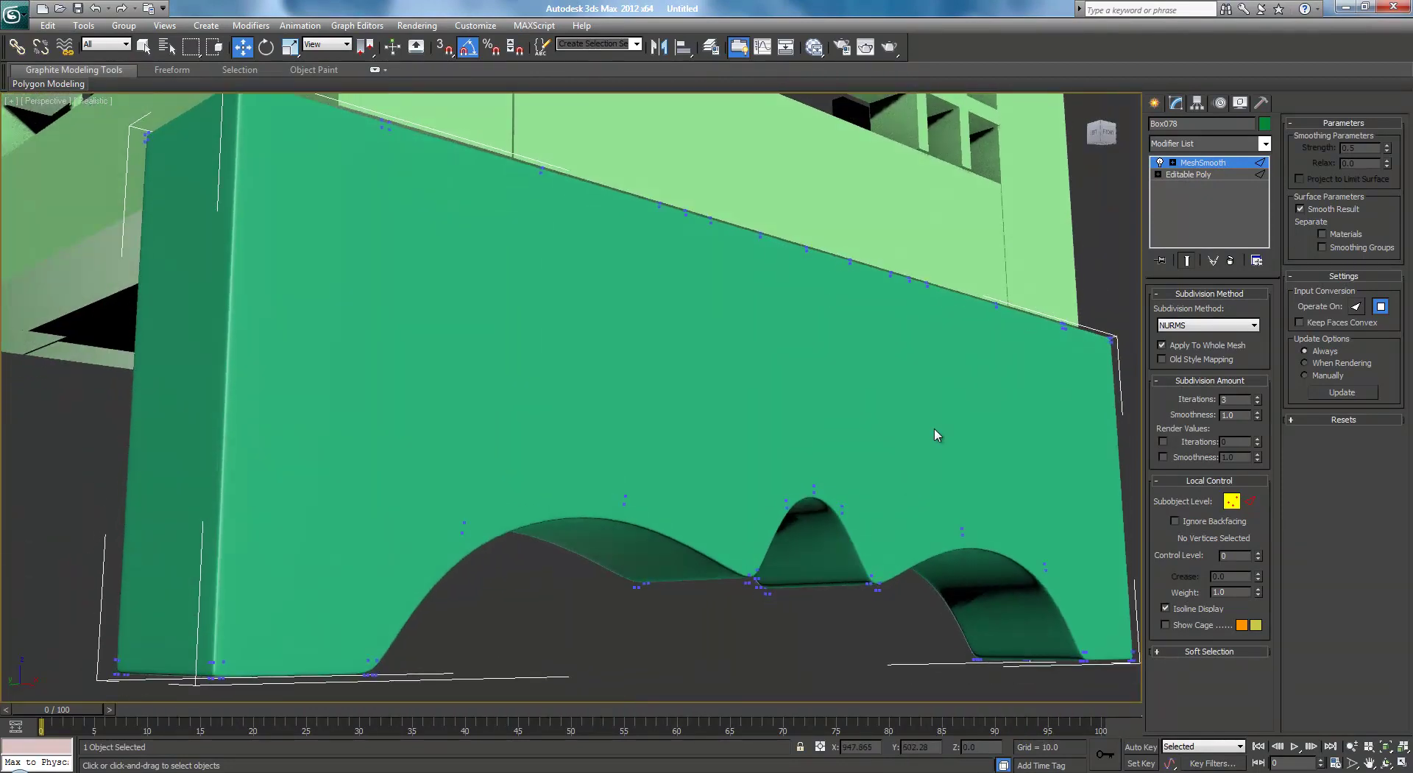
- Test-render the perspective view and look over the base panel beneath the lantern
click(888, 49)
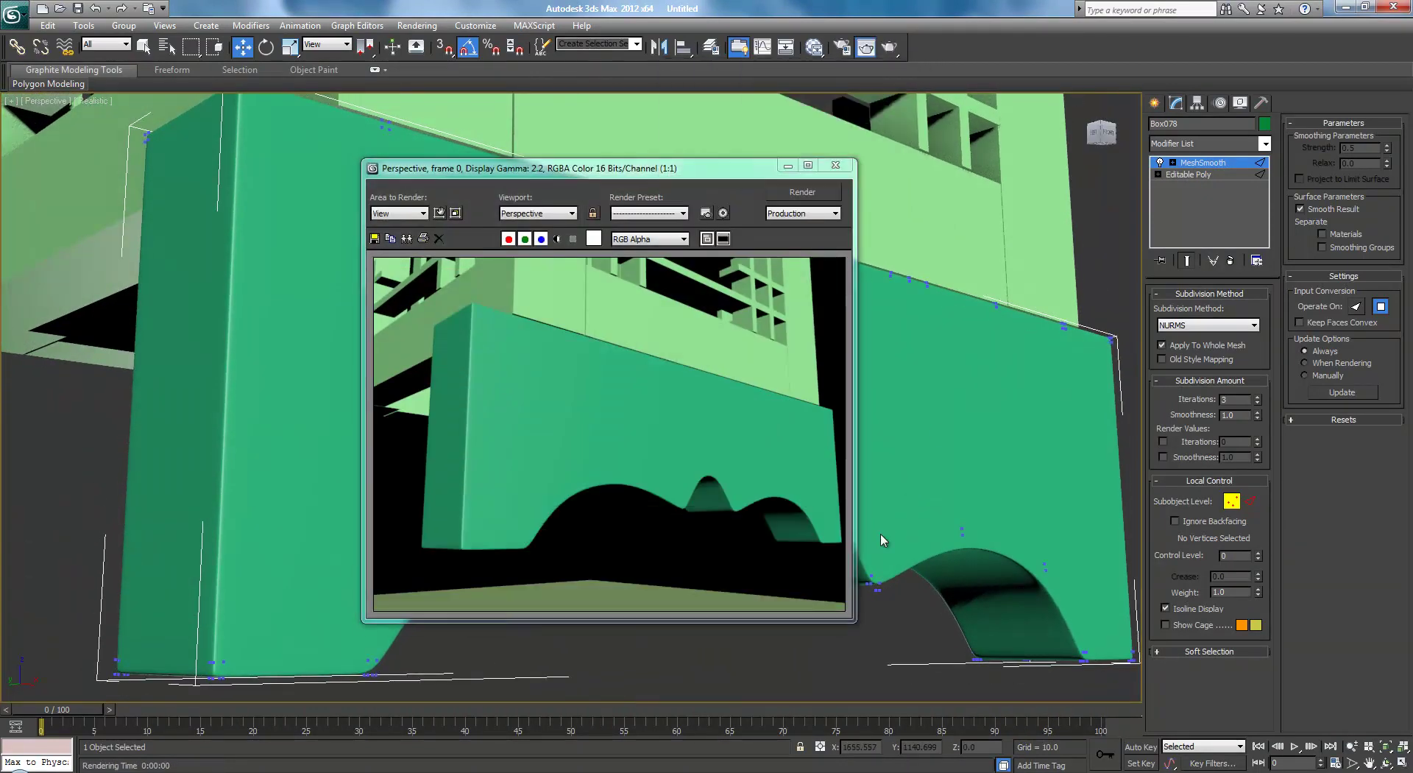
click(843, 171)
scroll(907, 352, down, 6)
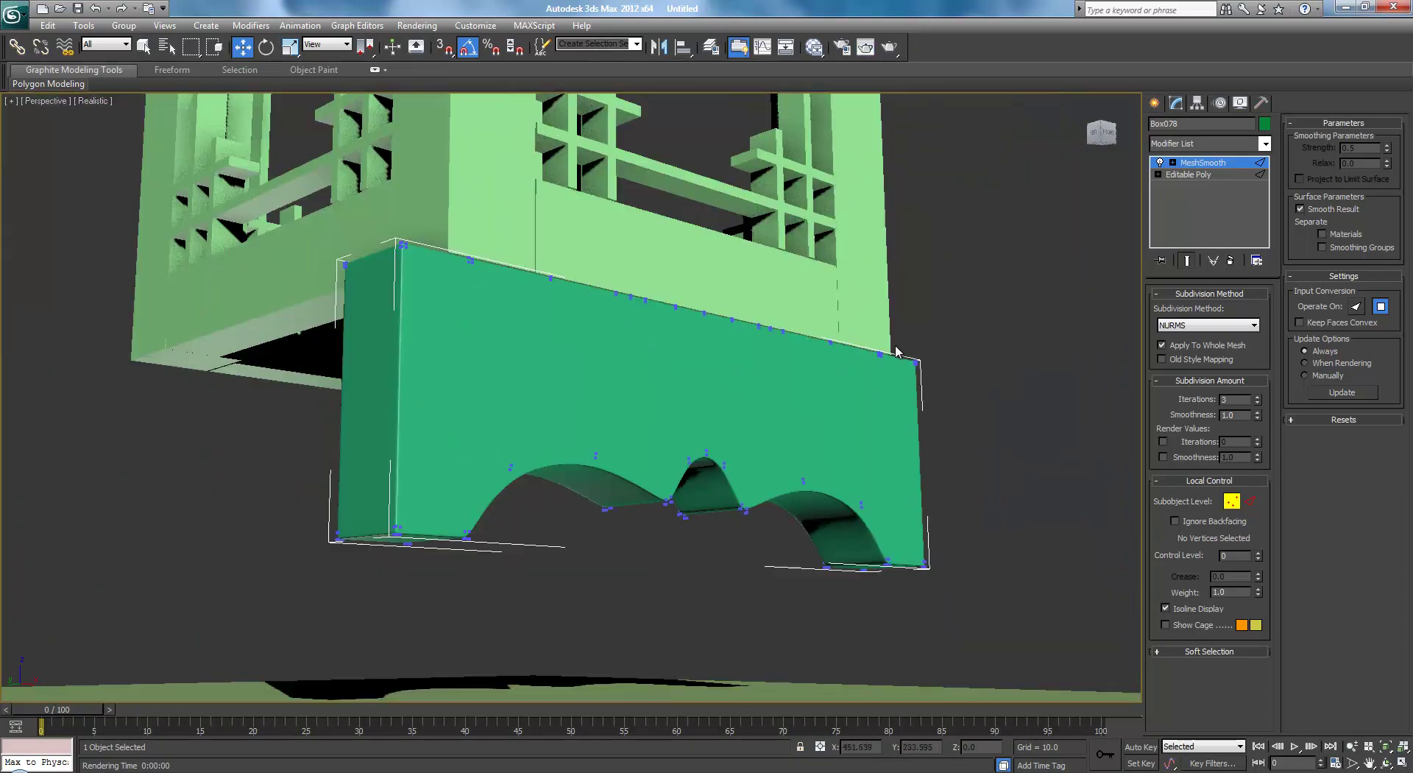
alt+middle_drag(869, 374, 862, 379)
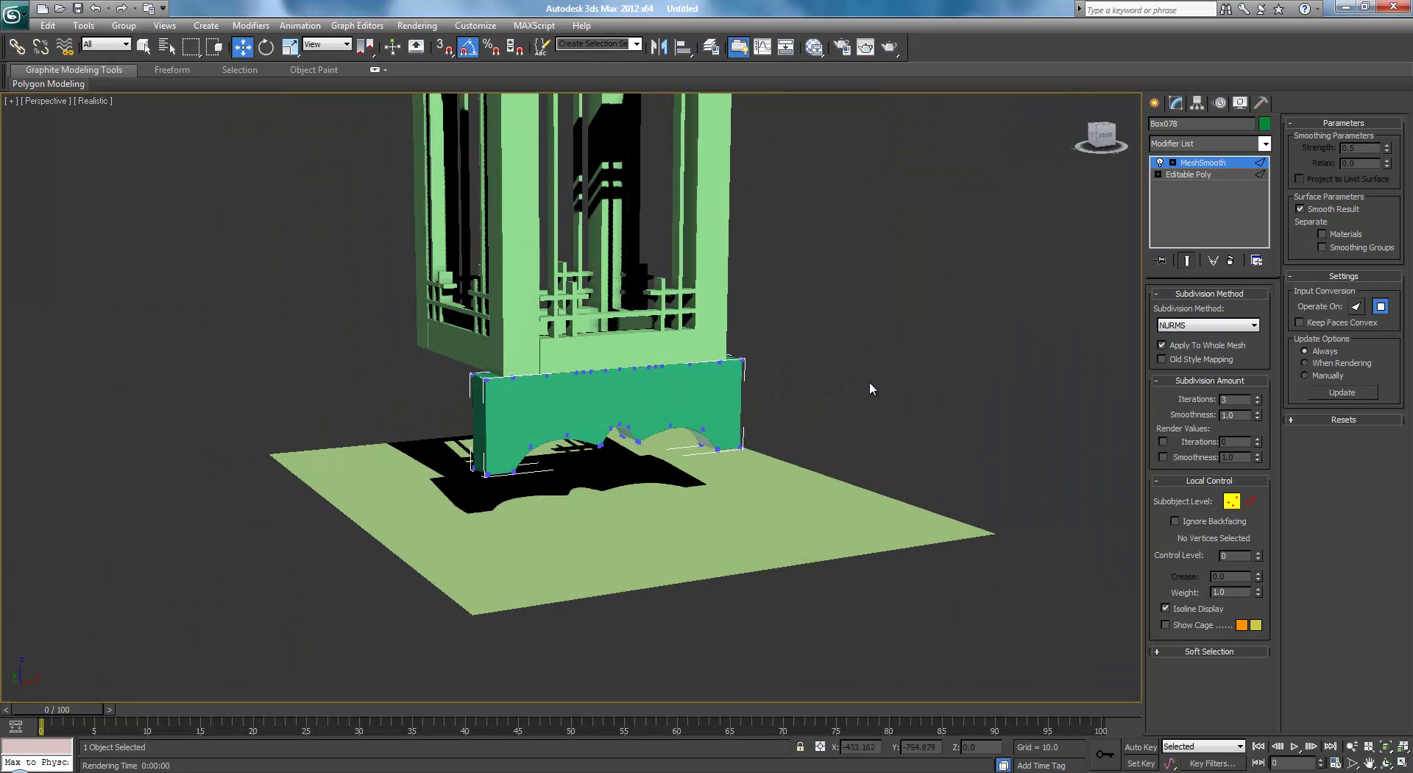
click(969, 335)
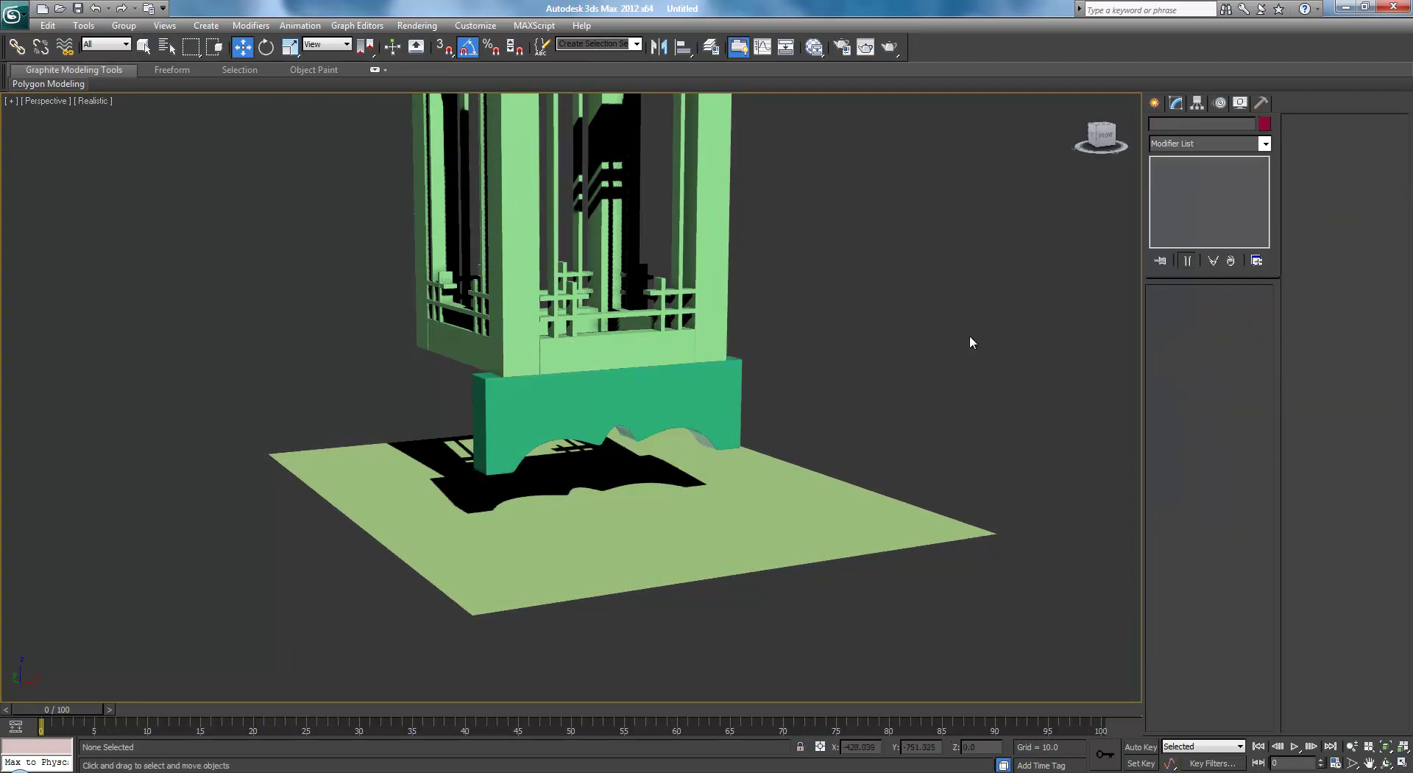
scroll(970, 337, up, 2)
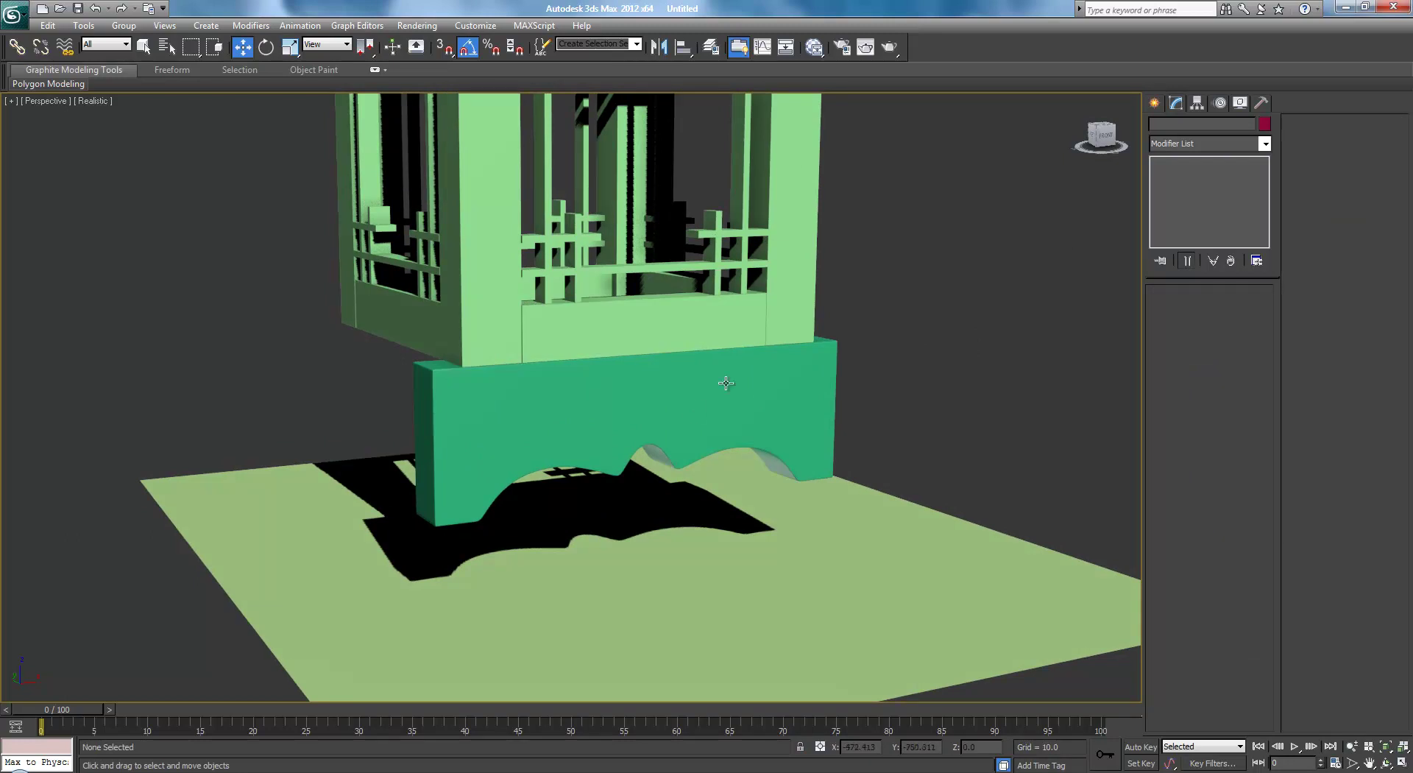
alt+middle_drag(649, 442, 773, 394)
- Clone the whole base panel along Y beneath the lantern, placing the copy at about Y 55
click(773, 394)
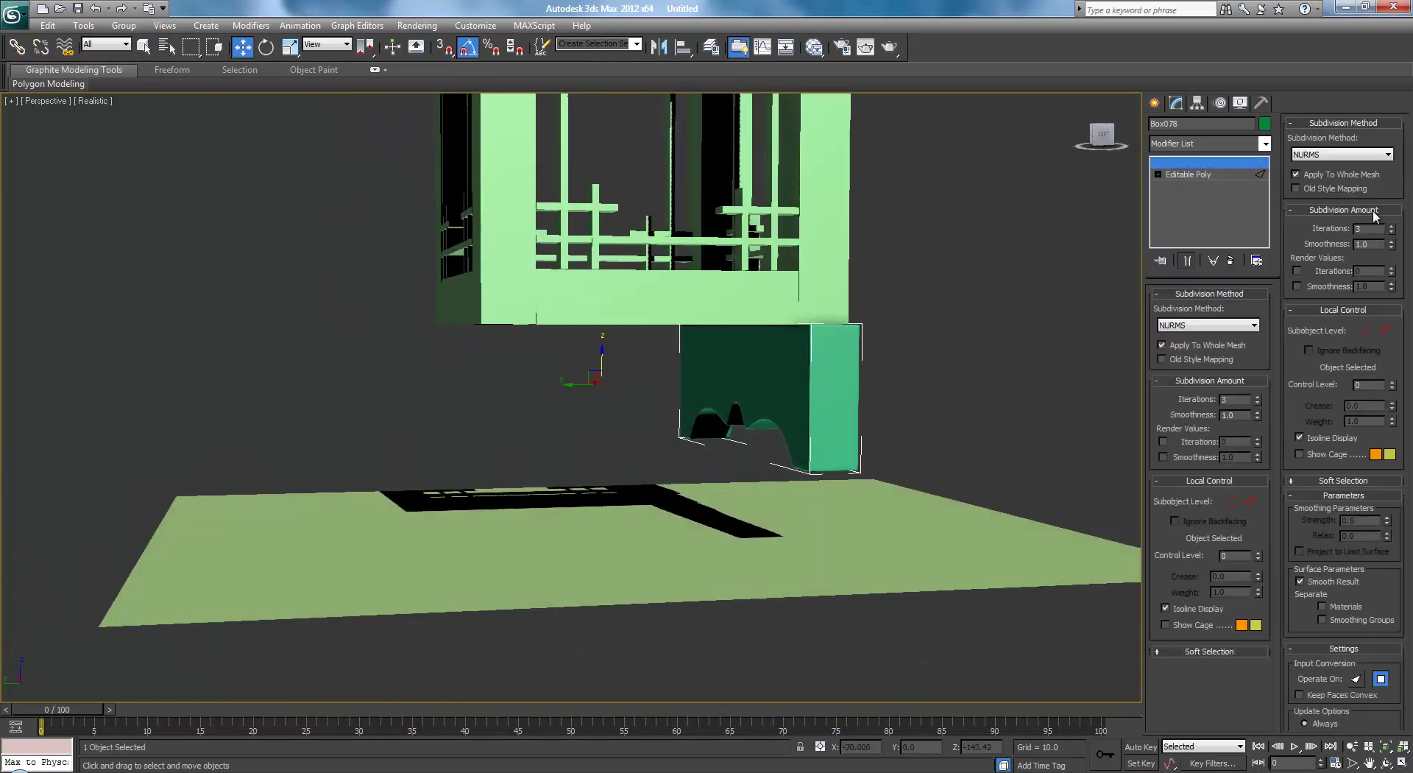
click(1244, 174)
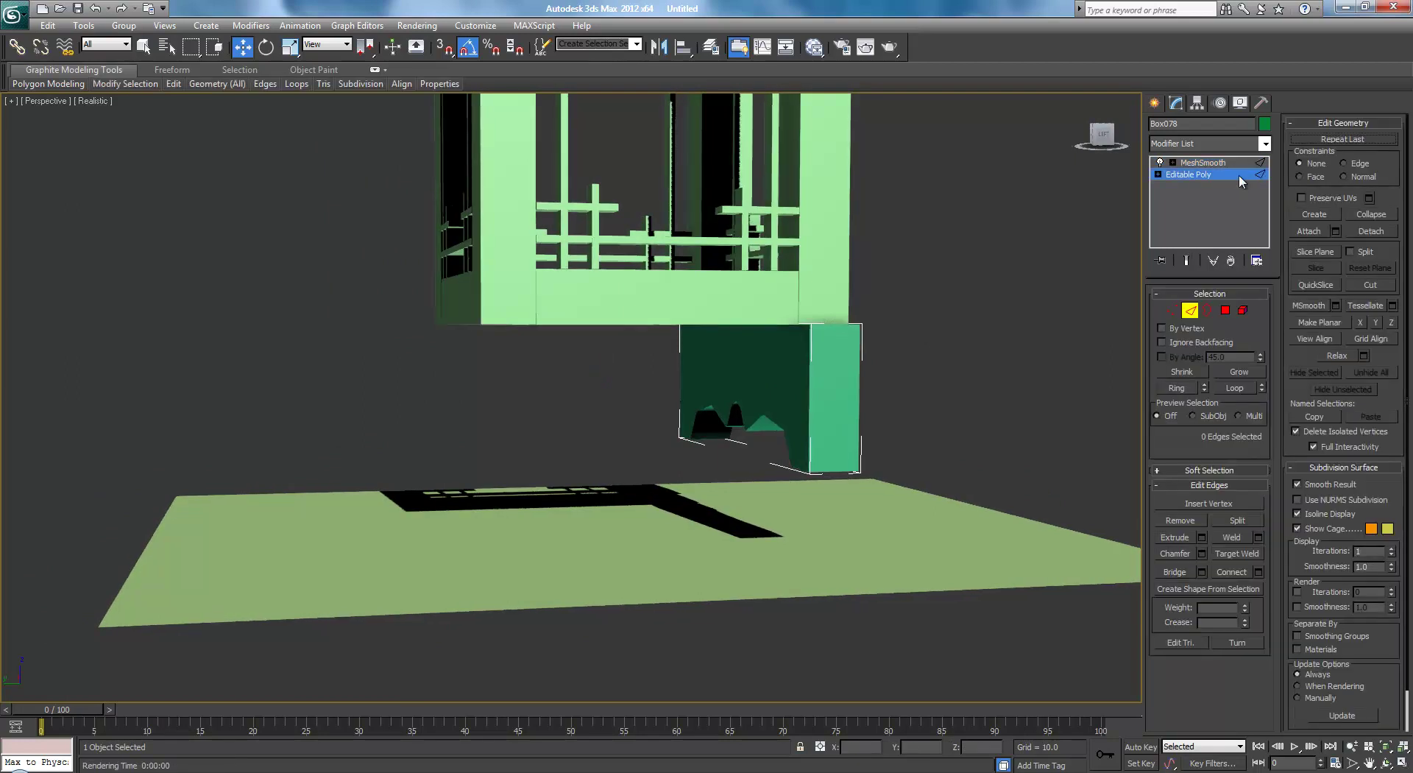
middle_drag(1029, 288, 845, 393)
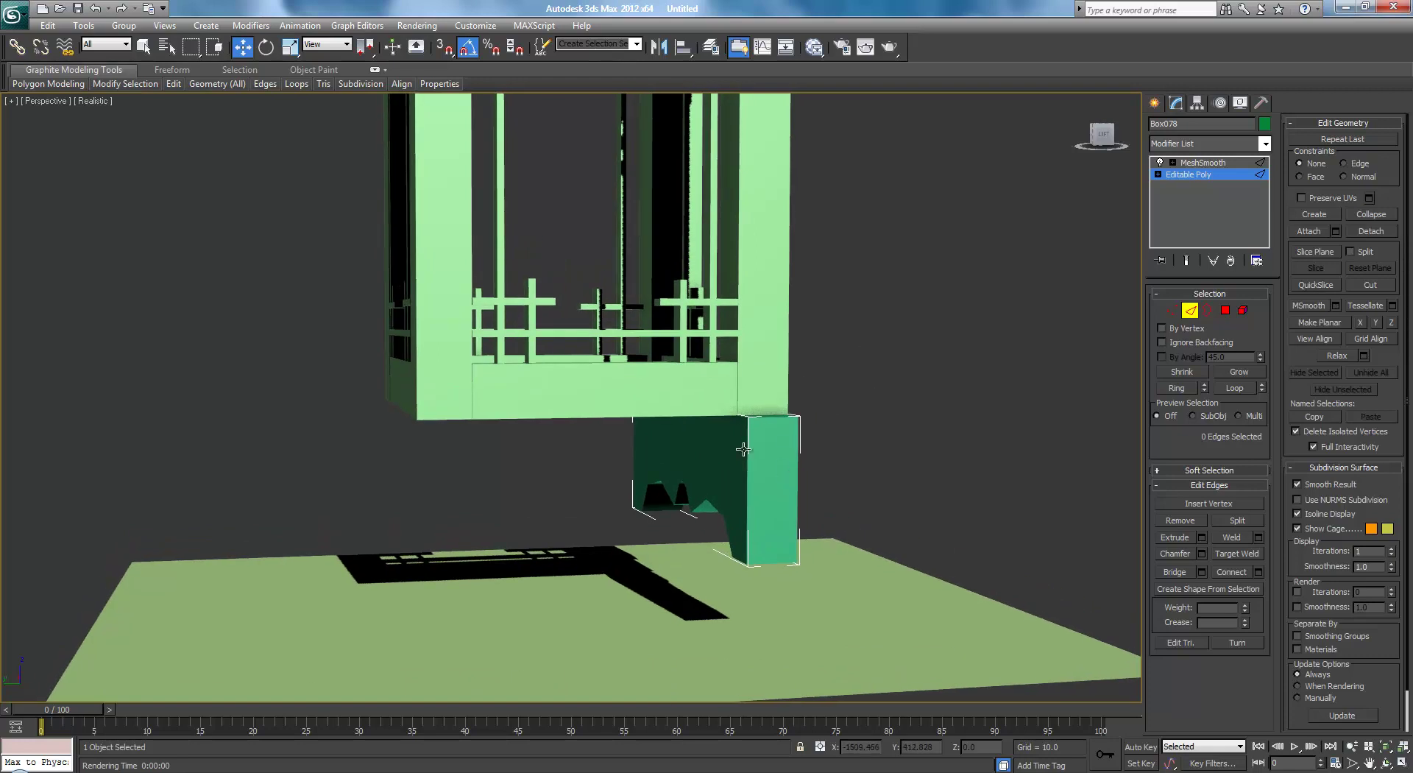
scroll(795, 432, up, 3)
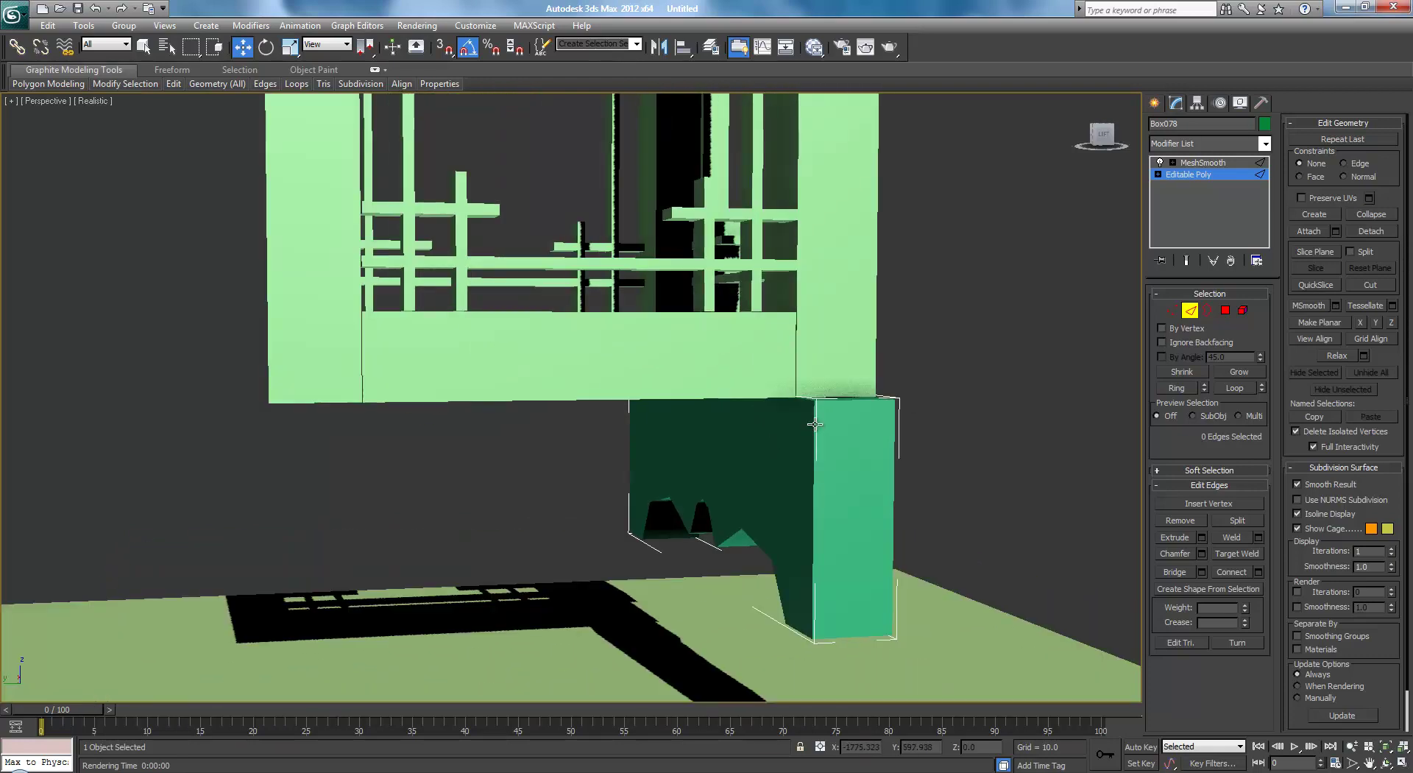
click(766, 452)
scroll(766, 451, down, 5)
alt+middle_drag(864, 425, 1087, 330)
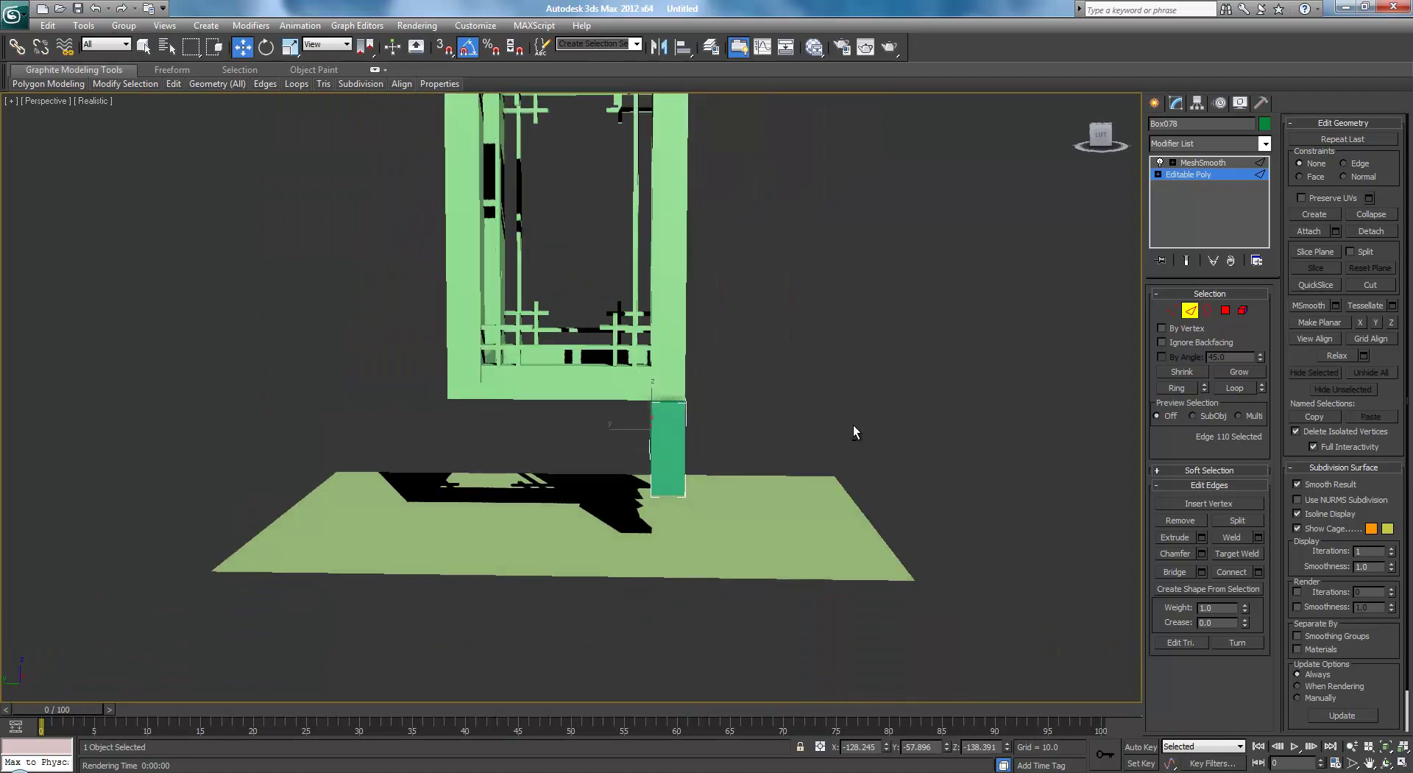
click(1211, 175)
middle_drag(720, 409, 770, 388)
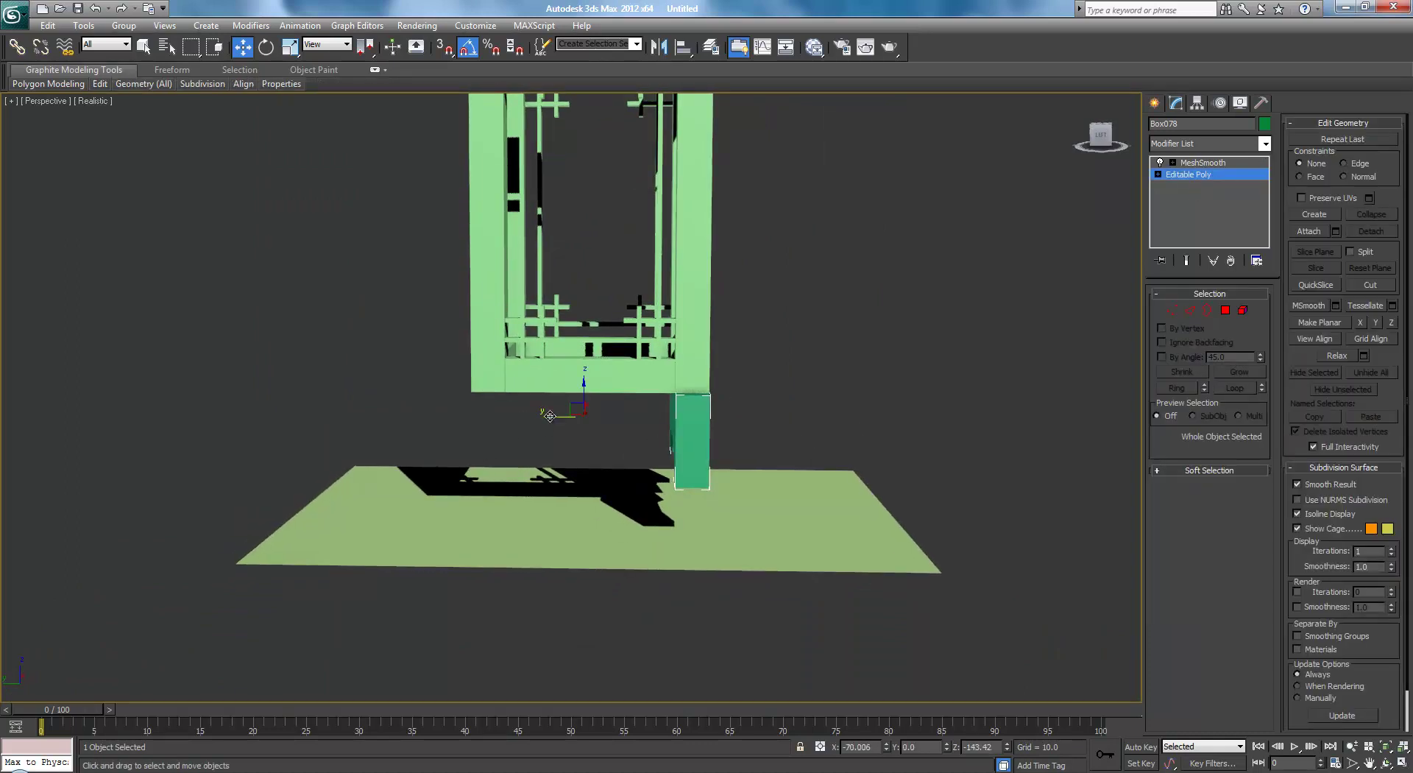
mouse_move(564, 417)
mouse_down()
mouse_move(493, 429)
mouse_move(476, 416)
mouse_up()
key(ctrl+z)
click(709, 451)
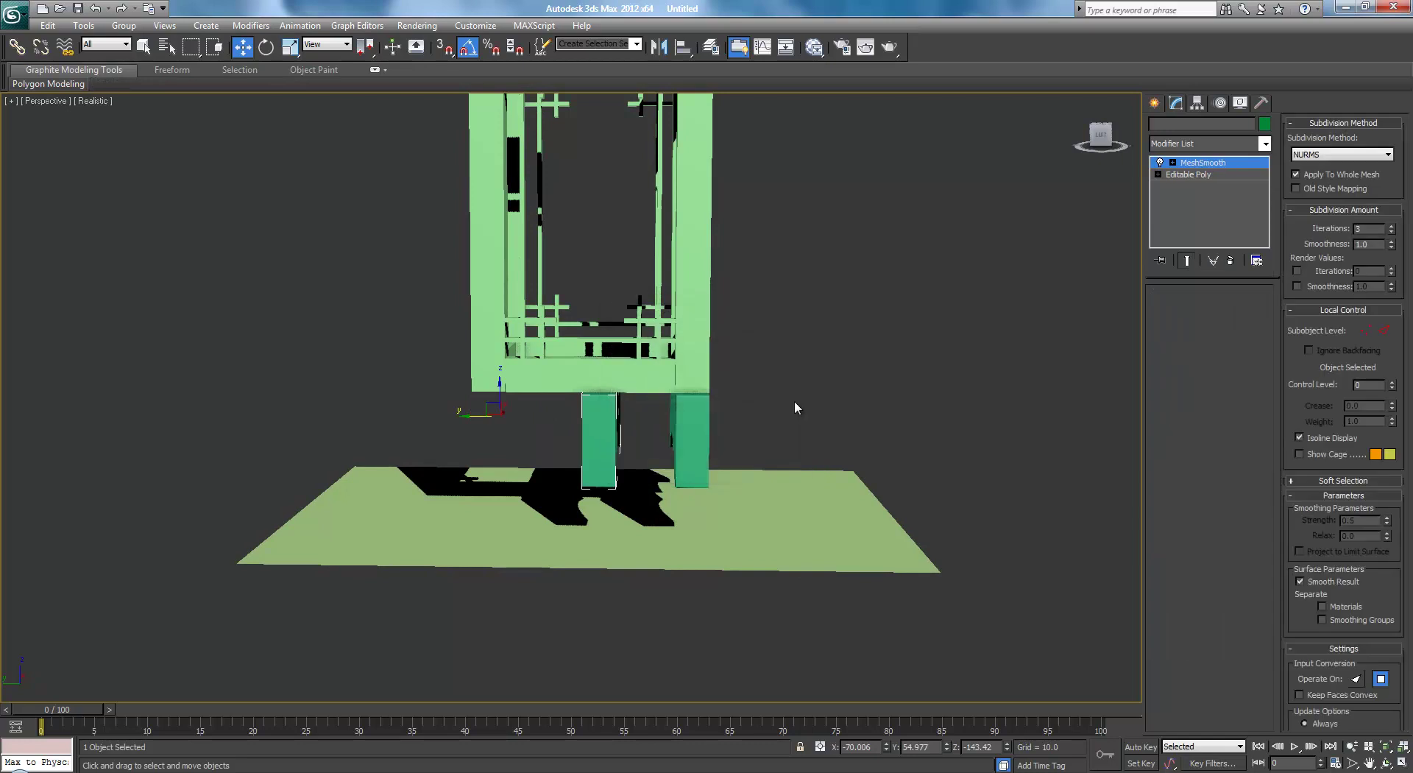
- Delete the MeshSmooth modifier from both the copied and the original base panels
scroll(792, 400, up, 4)
mouse_move(792, 400)
alt+middle_down()
mouse_move(755, 357)
mouse_move(747, 389)
alt+middle_up()
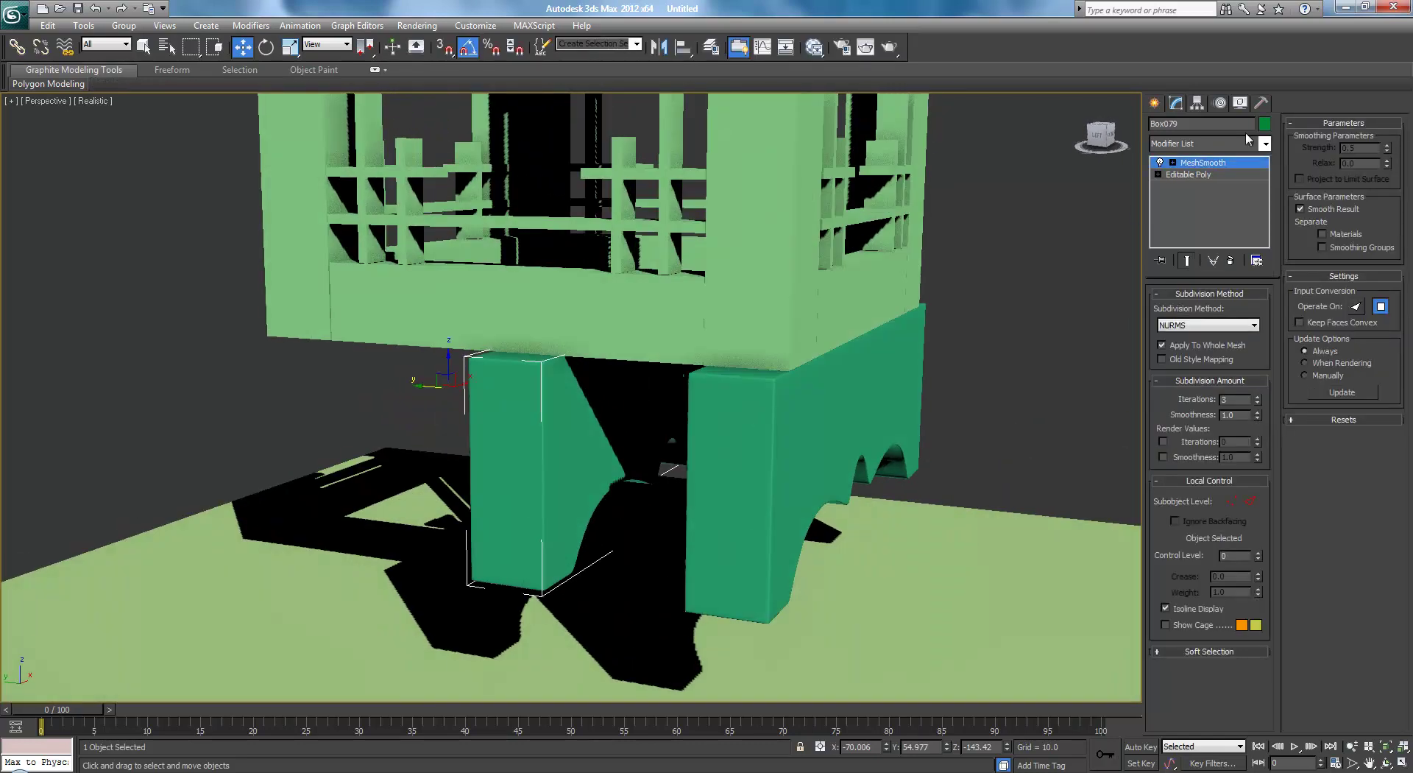
right_click(1243, 163)
click(1255, 191)
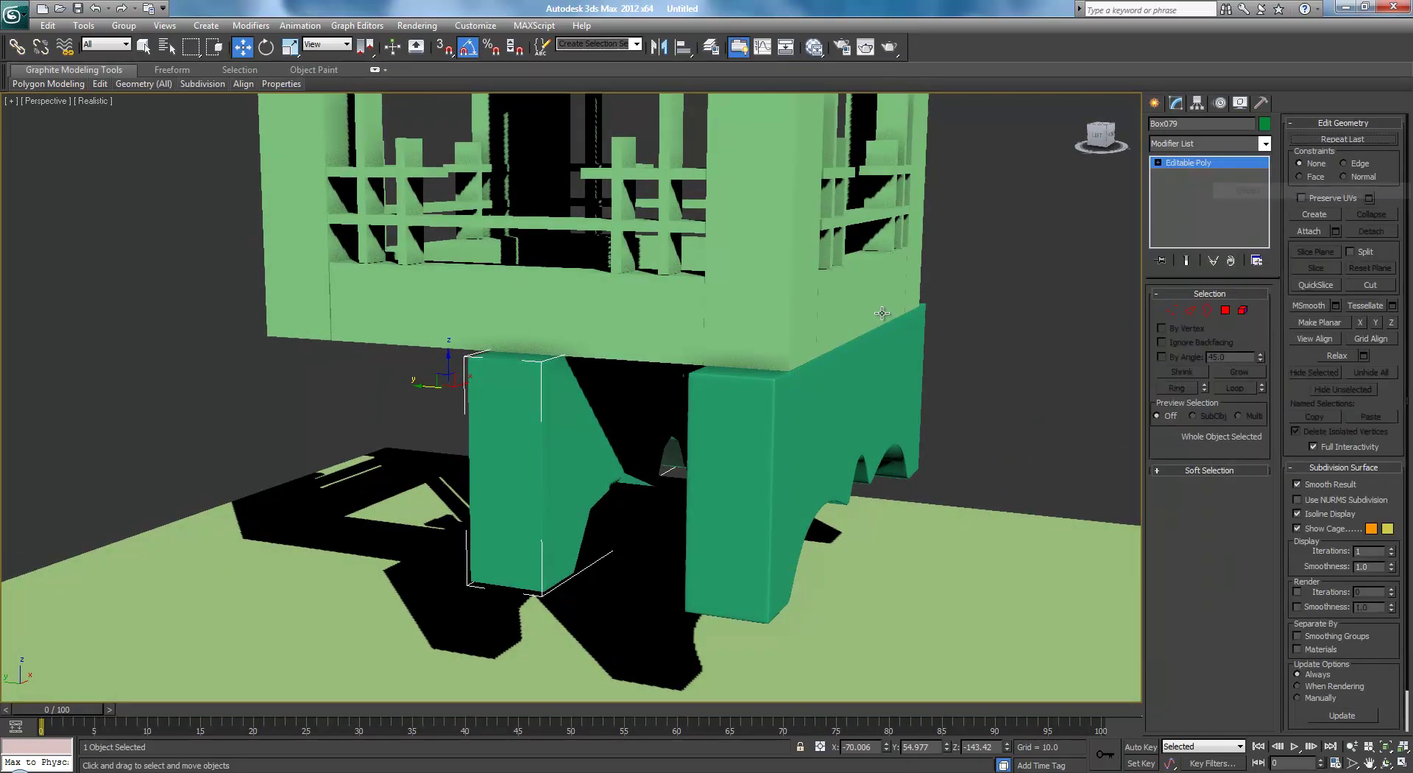
click(872, 364)
right_click(1207, 165)
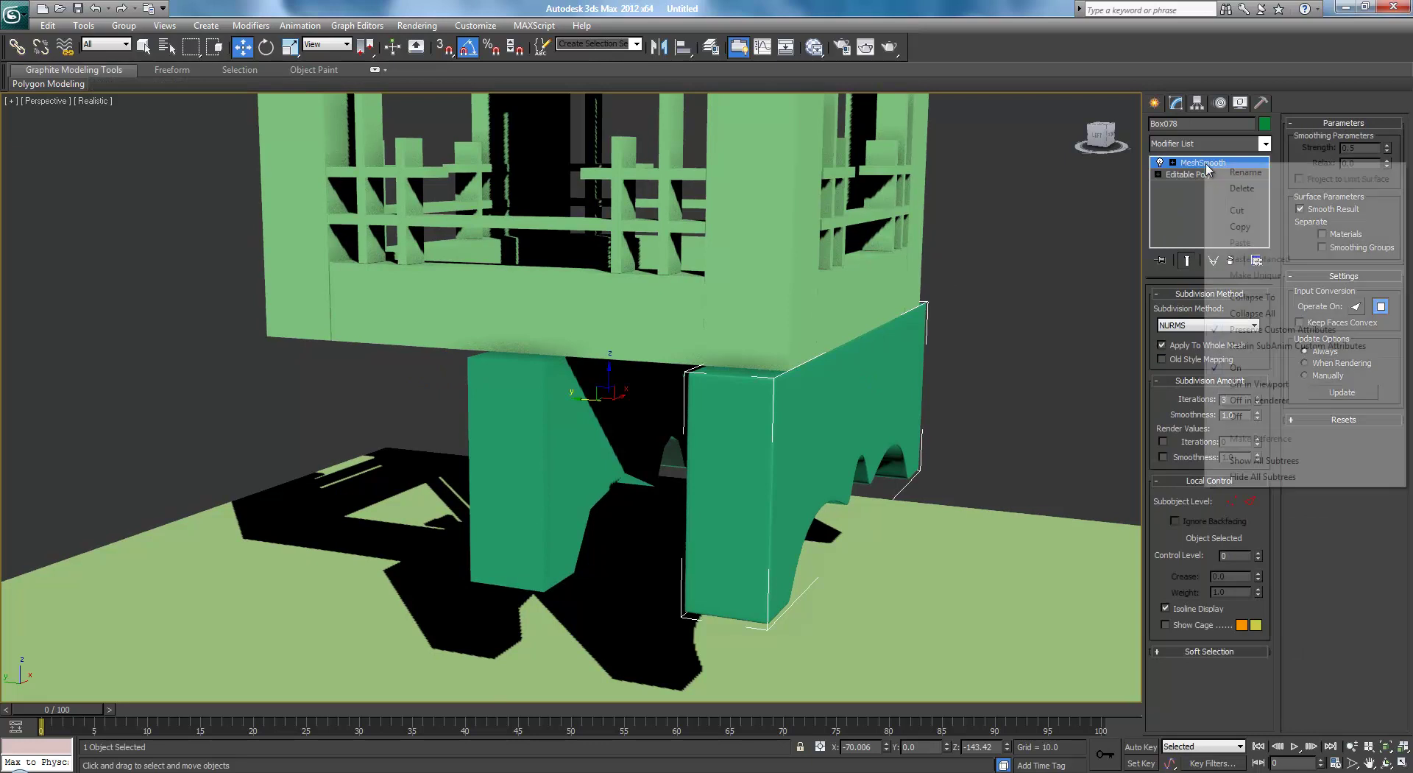
click(1241, 188)
click(1094, 317)
- Move the copied panel further along Y, clear of the lantern, and display edged faces
click(577, 390)
alt+middle_drag(577, 389, 228, 378)
click(1191, 310)
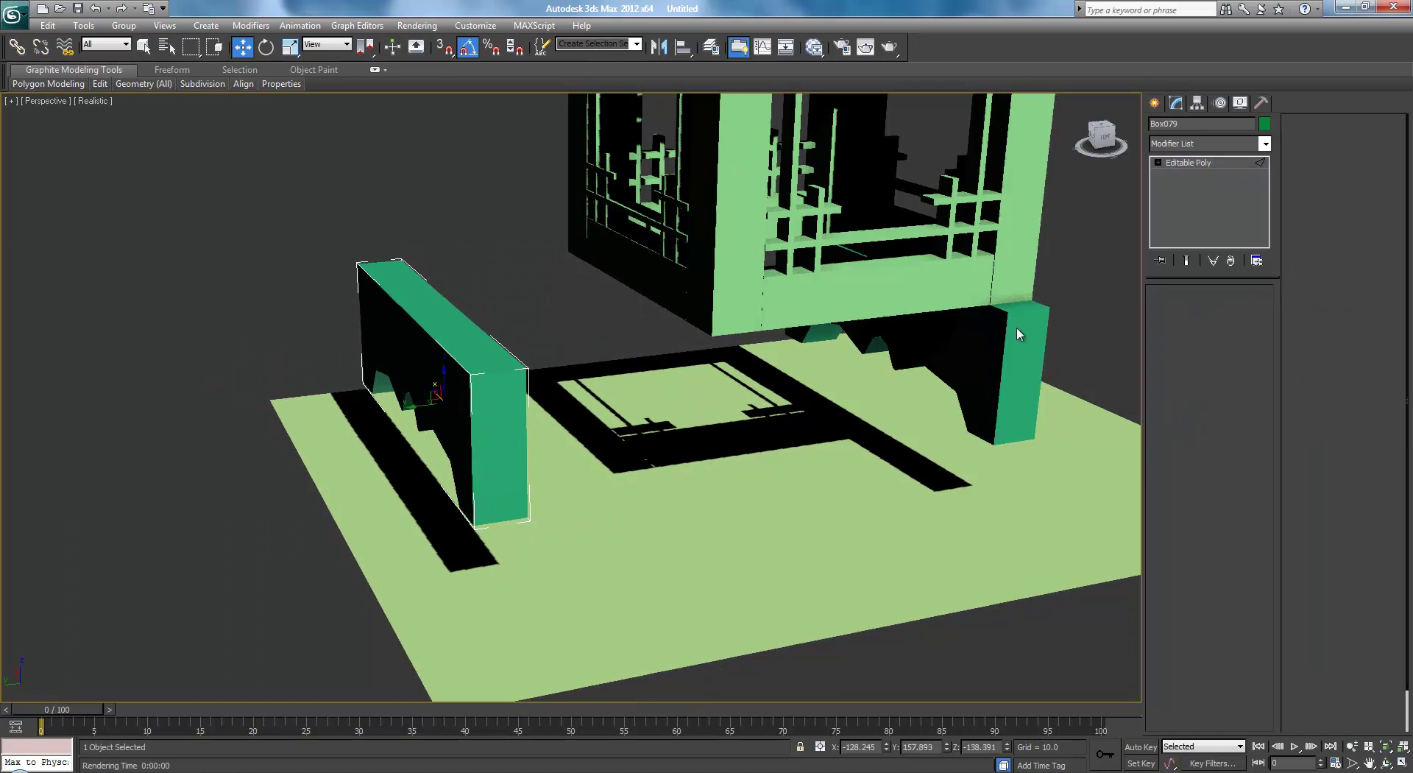
key(F3)
key(F3)
key(F4)
- Select the polygons forming one end face of the copied panel and delete them
mouse_move(667, 416)
alt+middle_down()
mouse_move(842, 408)
mouse_move(820, 404)
alt+middle_up()
scroll(802, 394, up, 5)
middle_drag(686, 331, 743, 335)
scroll(773, 448, down, 5)
scroll(748, 341, up, 3)
click(1225, 309)
alt+middle_drag(799, 280, 779, 294)
drag(779, 241, 593, 610)
key(Delete)
- Attach the original base panel to the copied panel so both form one editable poly
alt+middle_drag(765, 493, 442, 434)
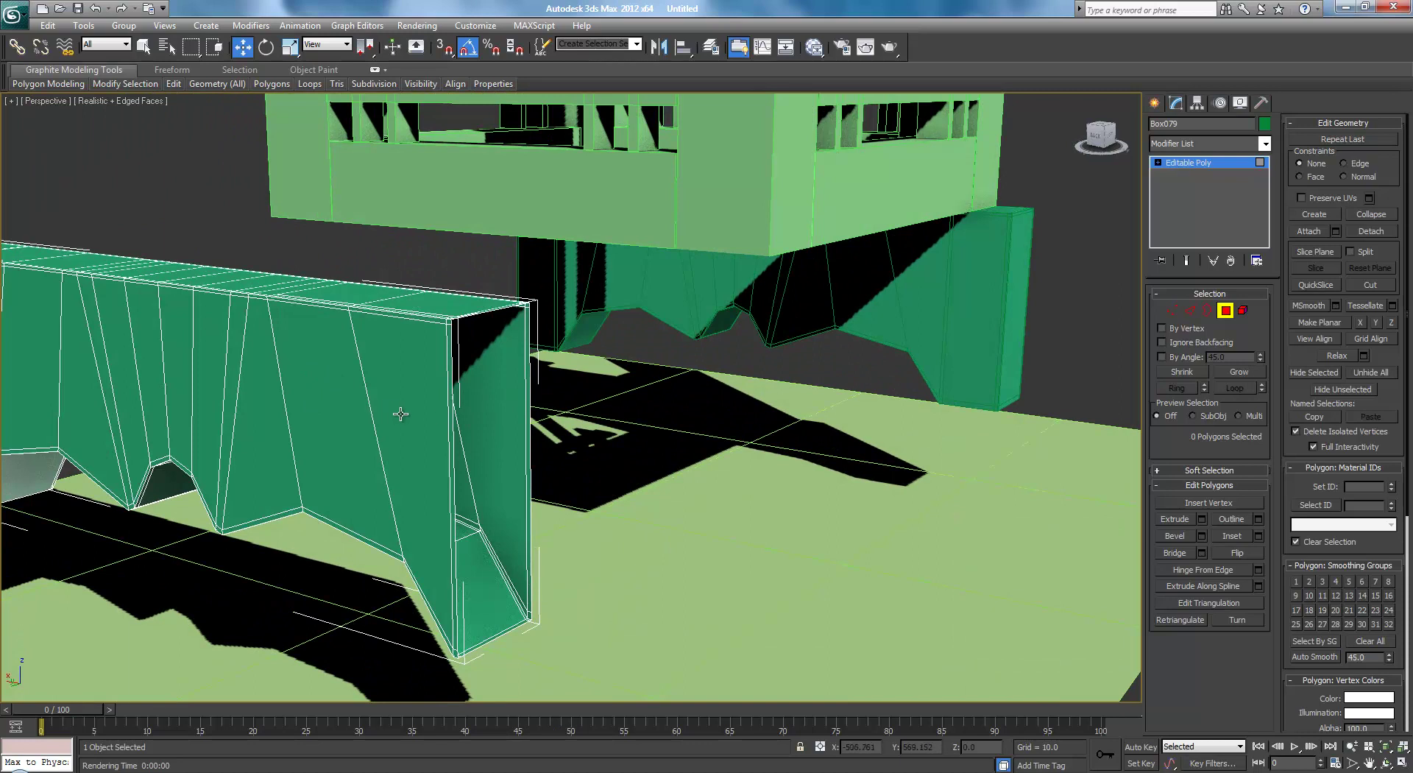
alt+middle_drag(642, 413, 610, 441)
scroll(711, 410, down, 1)
scroll(610, 441, up, 2)
scroll(922, 317, up, 1)
scroll(926, 342, down, 1)
click(1317, 232)
click(708, 359)
click(1300, 234)
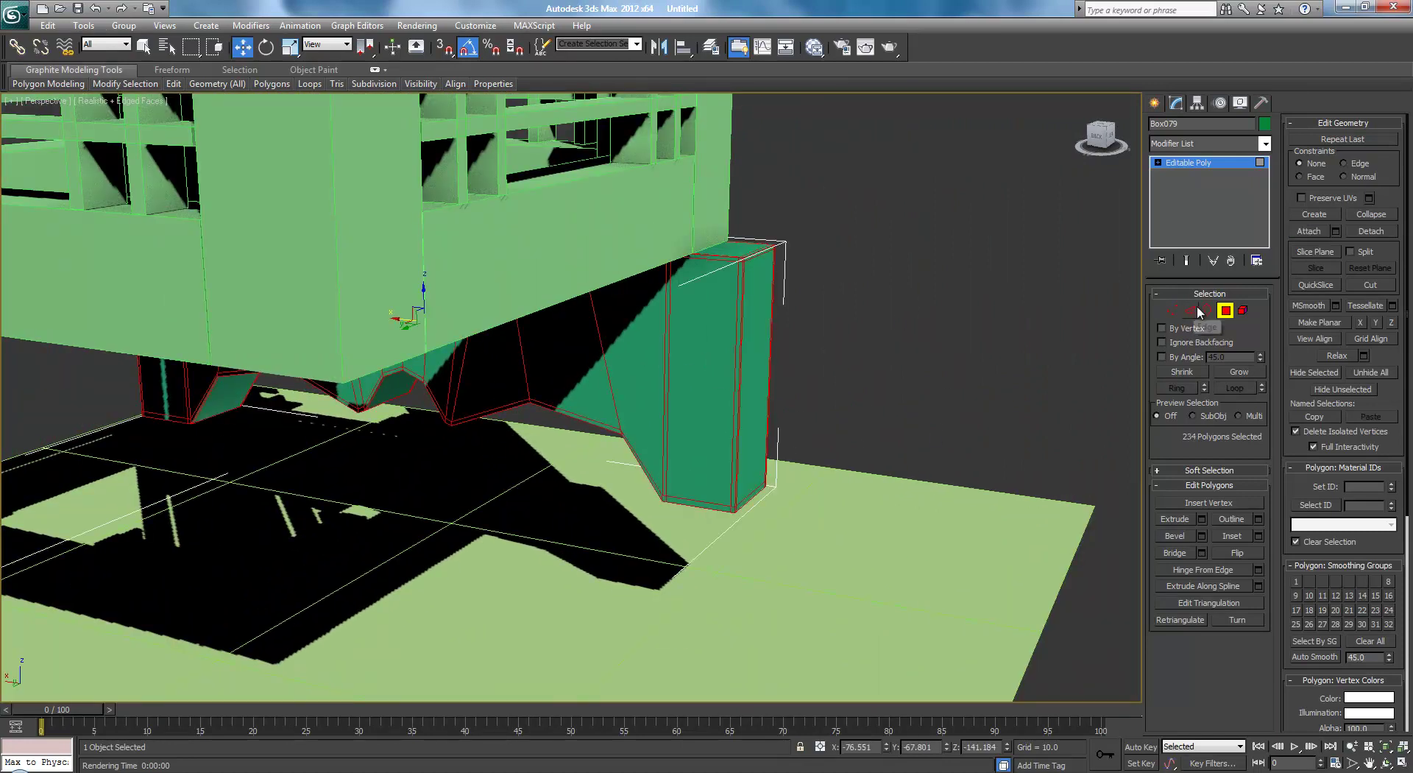
- Select the original panel's end polygon with shaded face highlighting, grow the selection once, and delete those polygons
click(719, 319)
scroll(721, 324, up, 2)
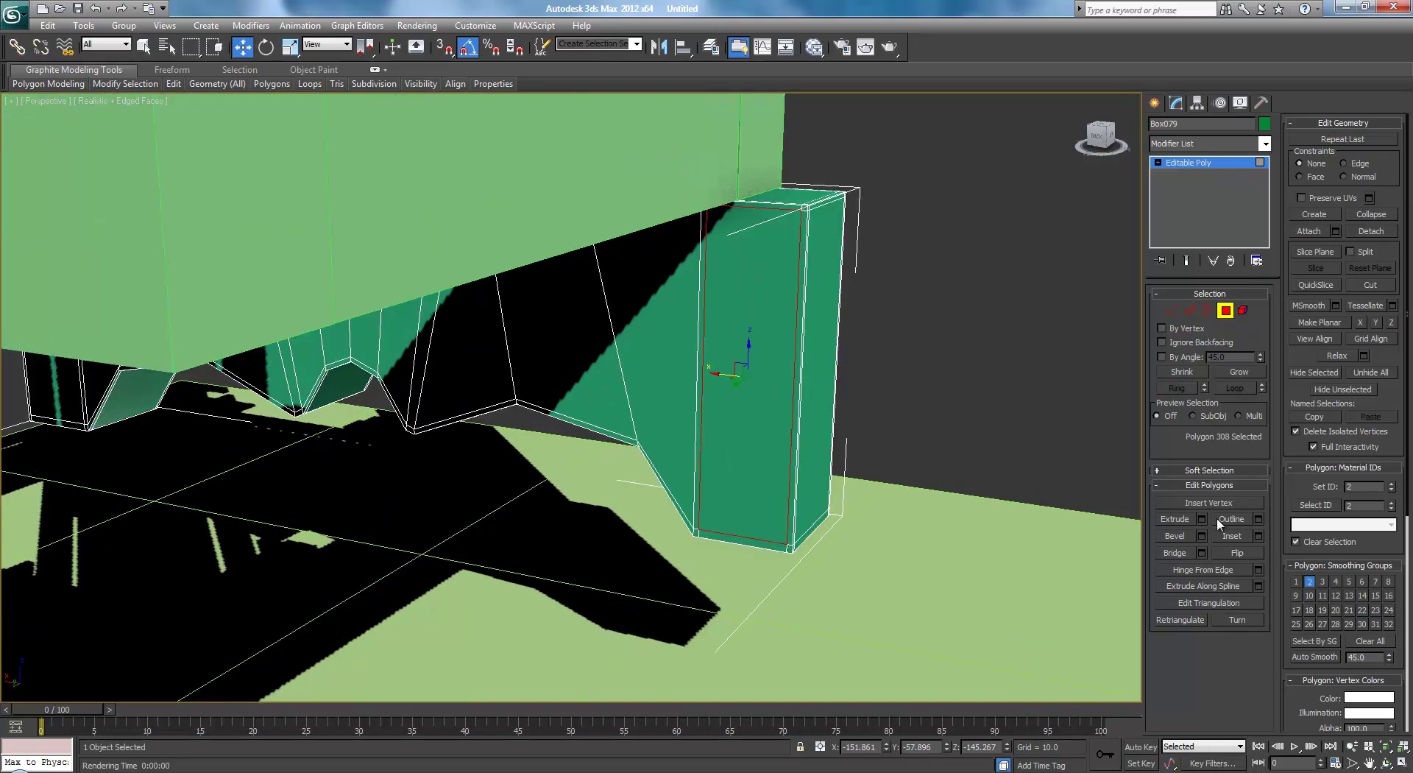
key(F4)
key(F3)
key(F3)
key(F4)
key(F2)
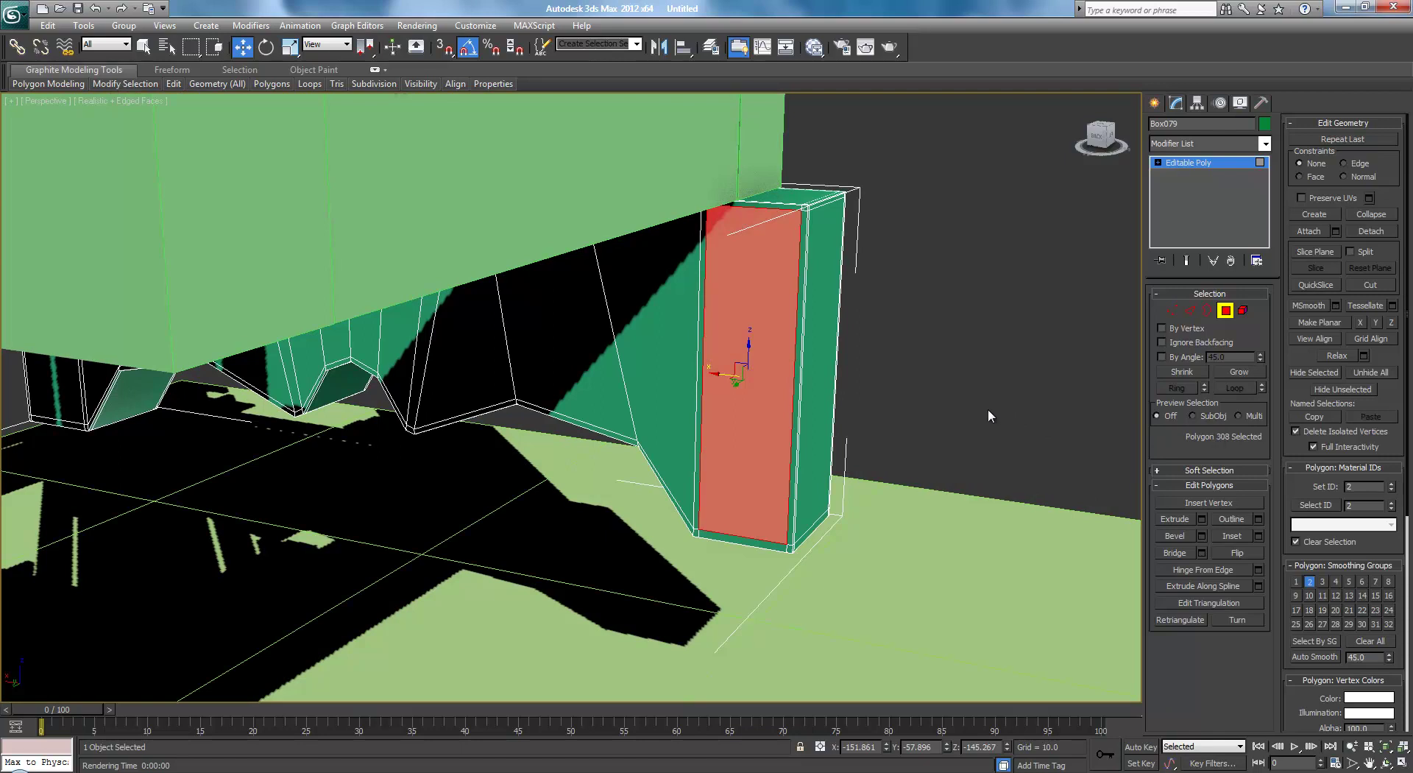
key(F2)
key(F2)
scroll(1008, 397, up, 1)
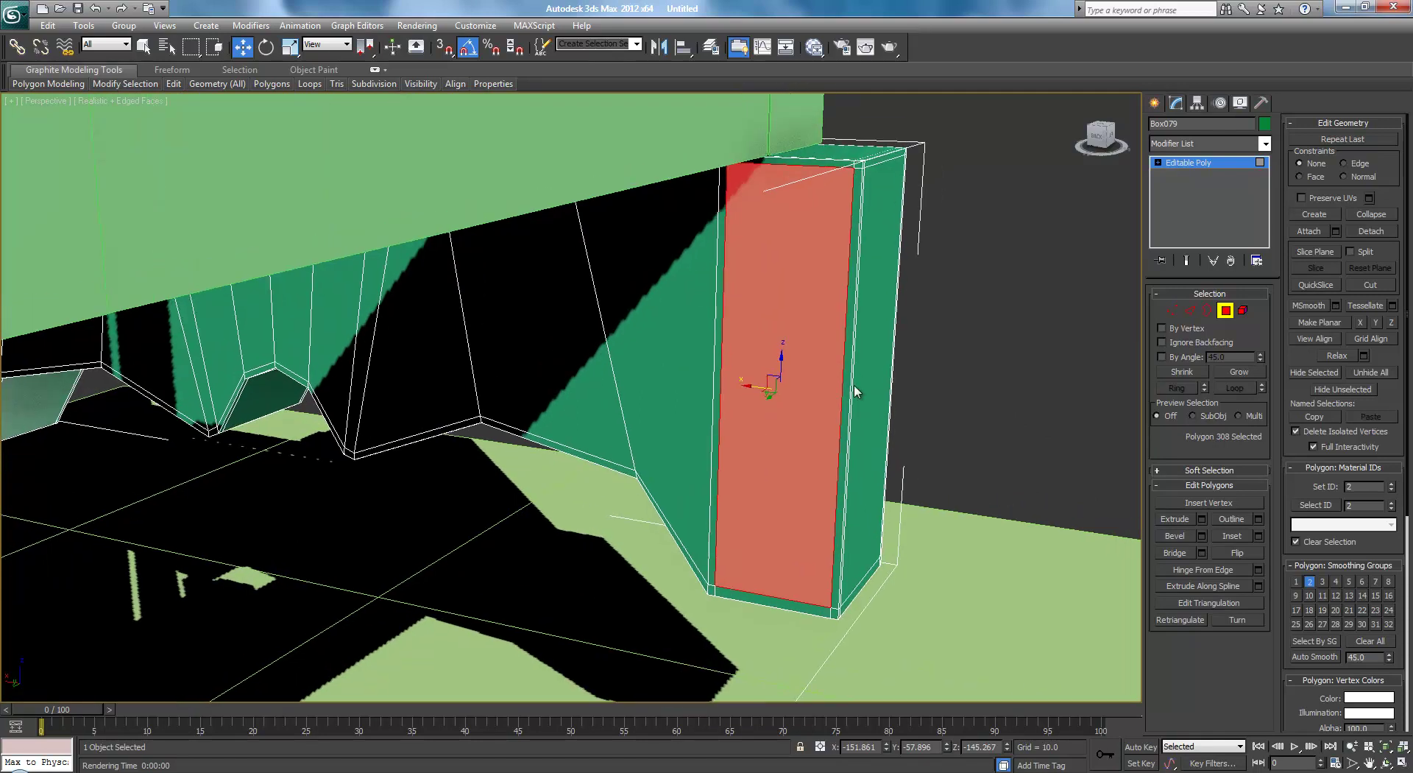
click(1243, 371)
scroll(1016, 346, up, 2)
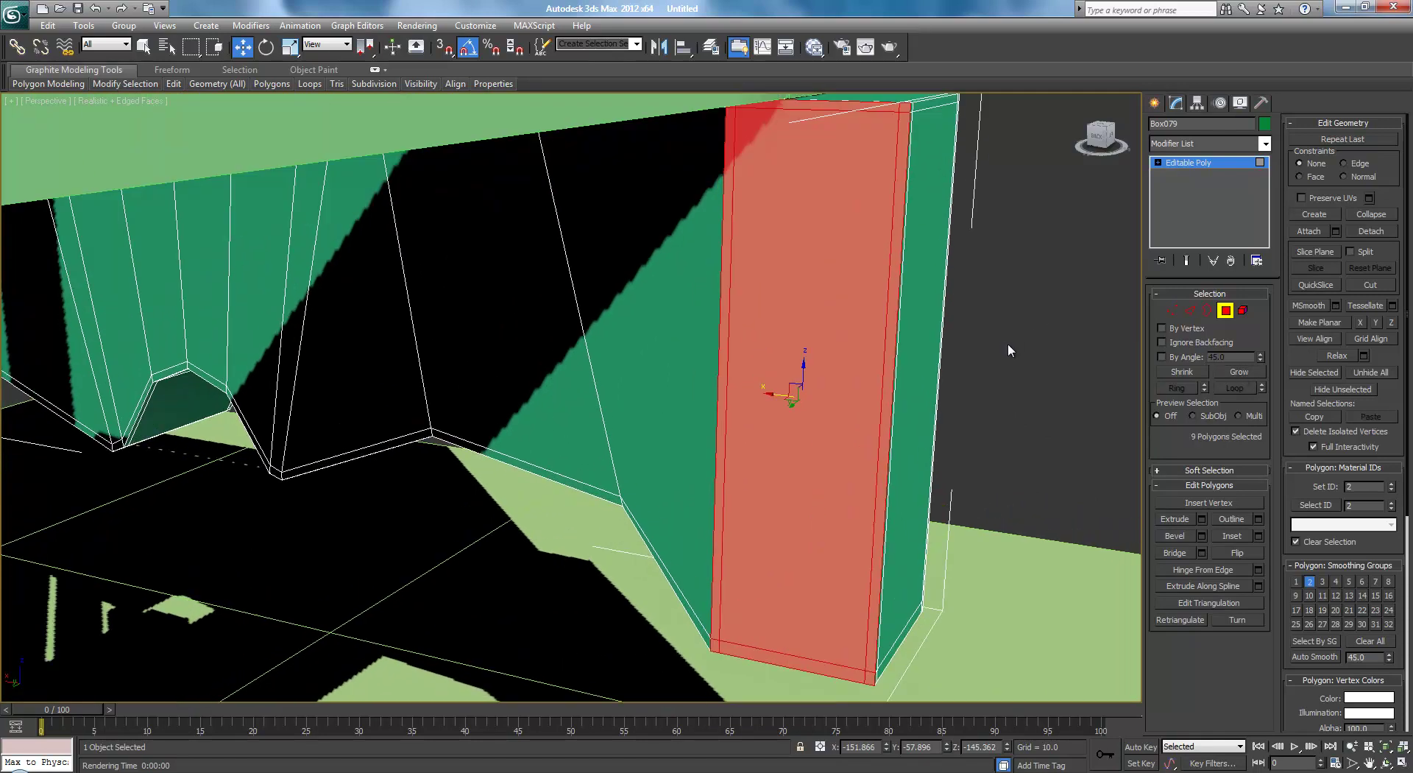
key(Delete)
- Select the copied panel as an element and activate the Rotate tool for it
scroll(968, 340, down, 3)
alt+middle_drag(876, 371, 787, 411)
scroll(786, 414, down, 3)
middle_drag(637, 454, 1020, 283)
scroll(1020, 282, up, 2)
scroll(863, 293, down, 4)
key(5)
click(277, 346)
middle_drag(401, 388, 407, 415)
scroll(409, 363, down, 3)
key(e)
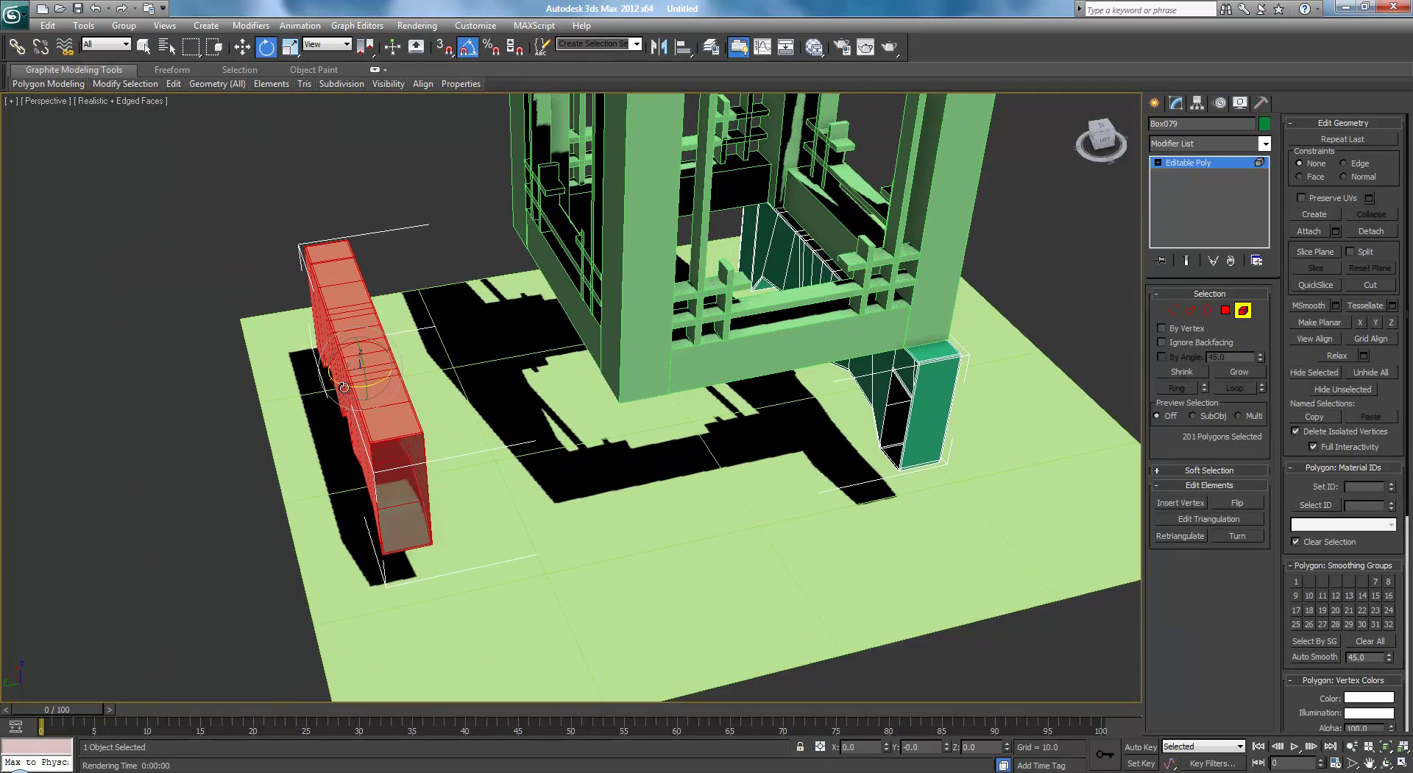